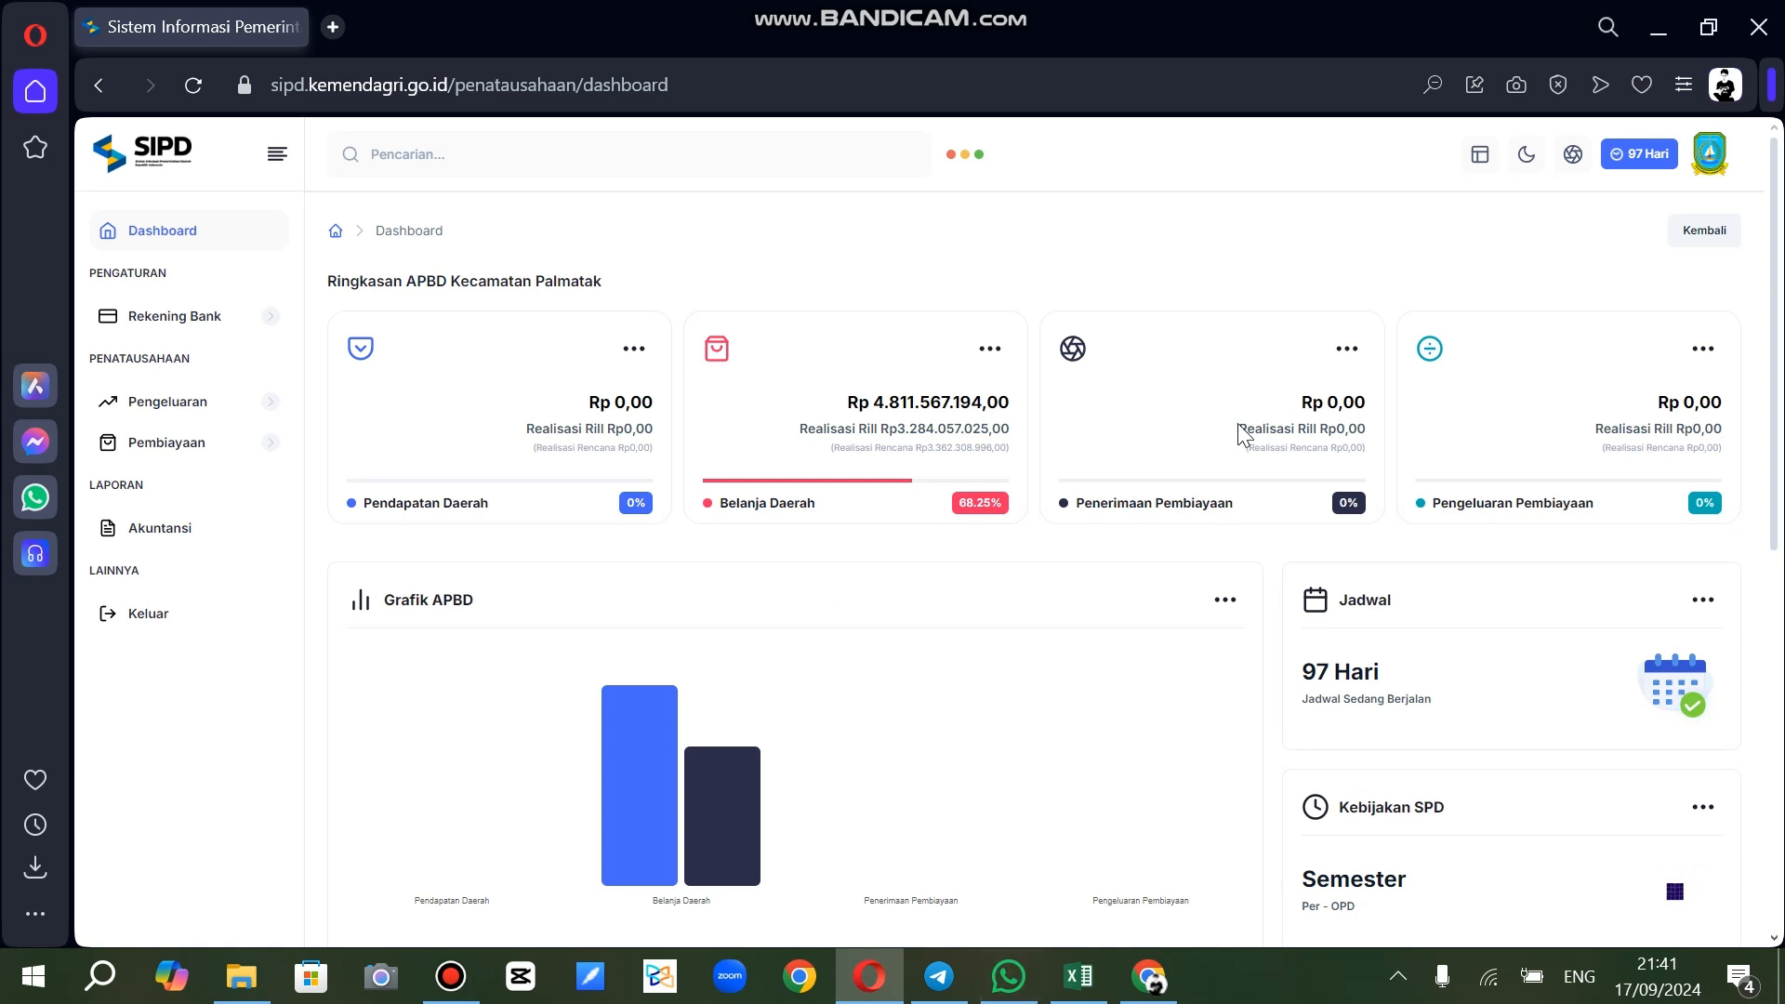
Switch to the Excel workbook and review the SPP and SPM column headers on the Kec.Palmatak sheet
click(1079, 976)
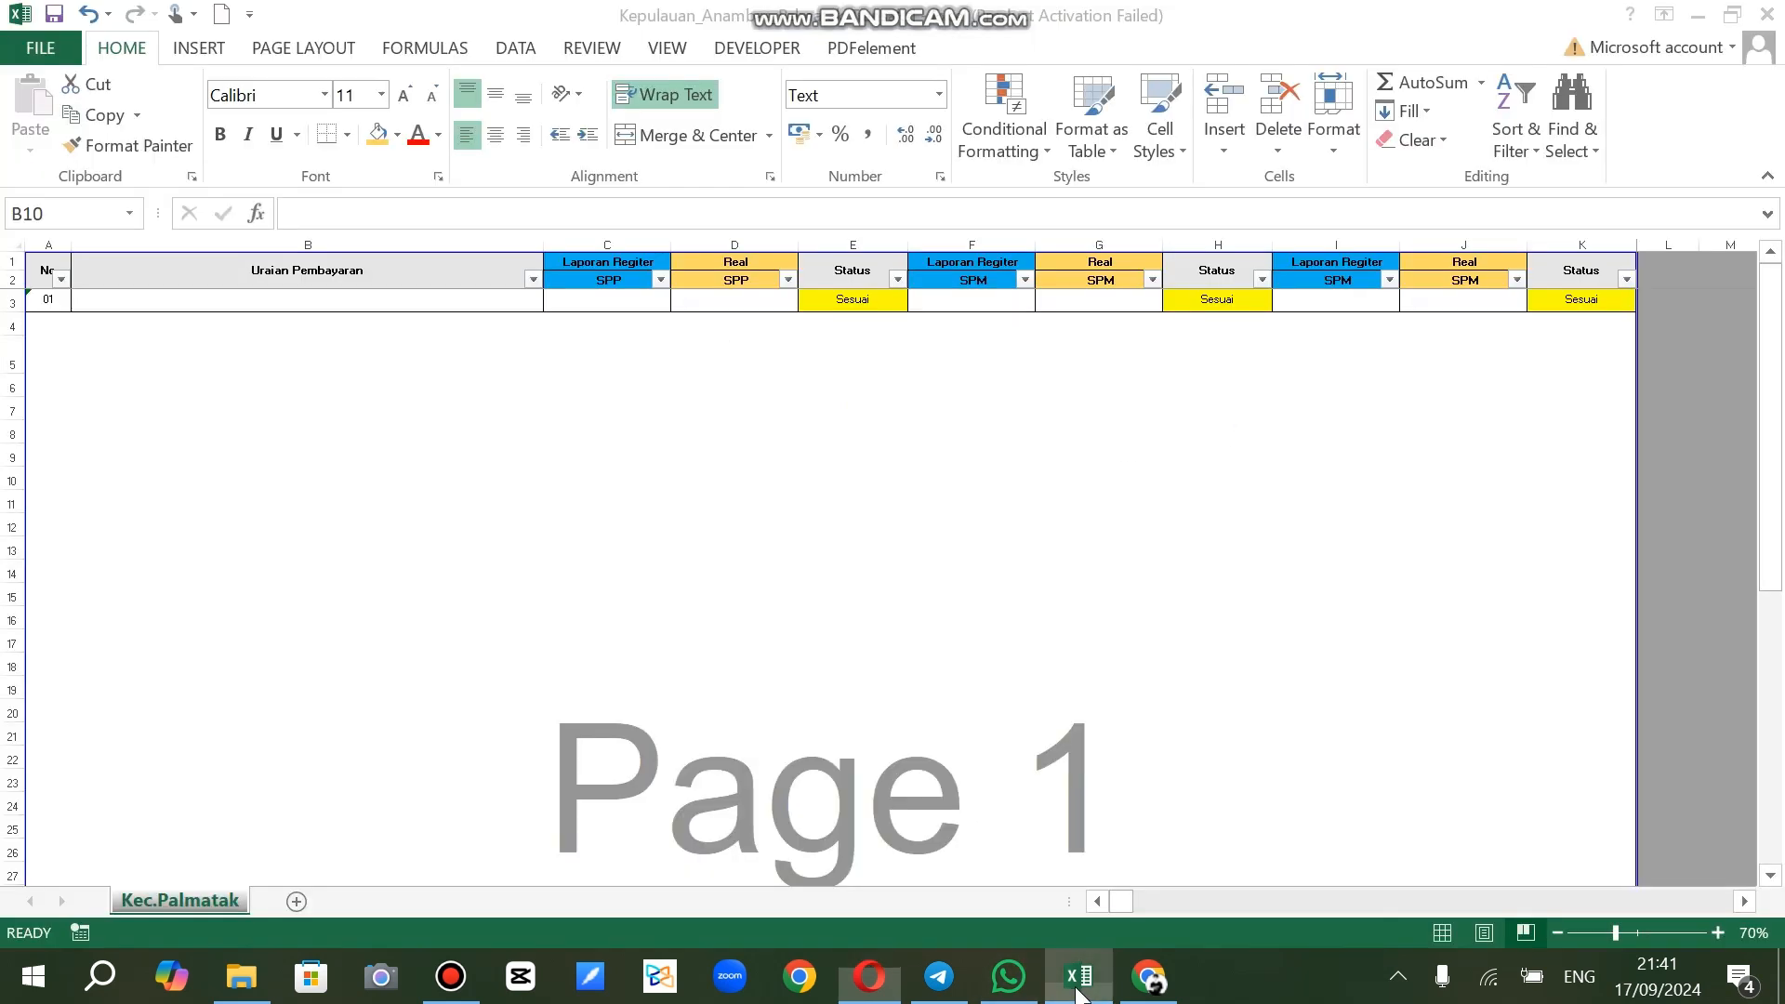
click(1032, 553)
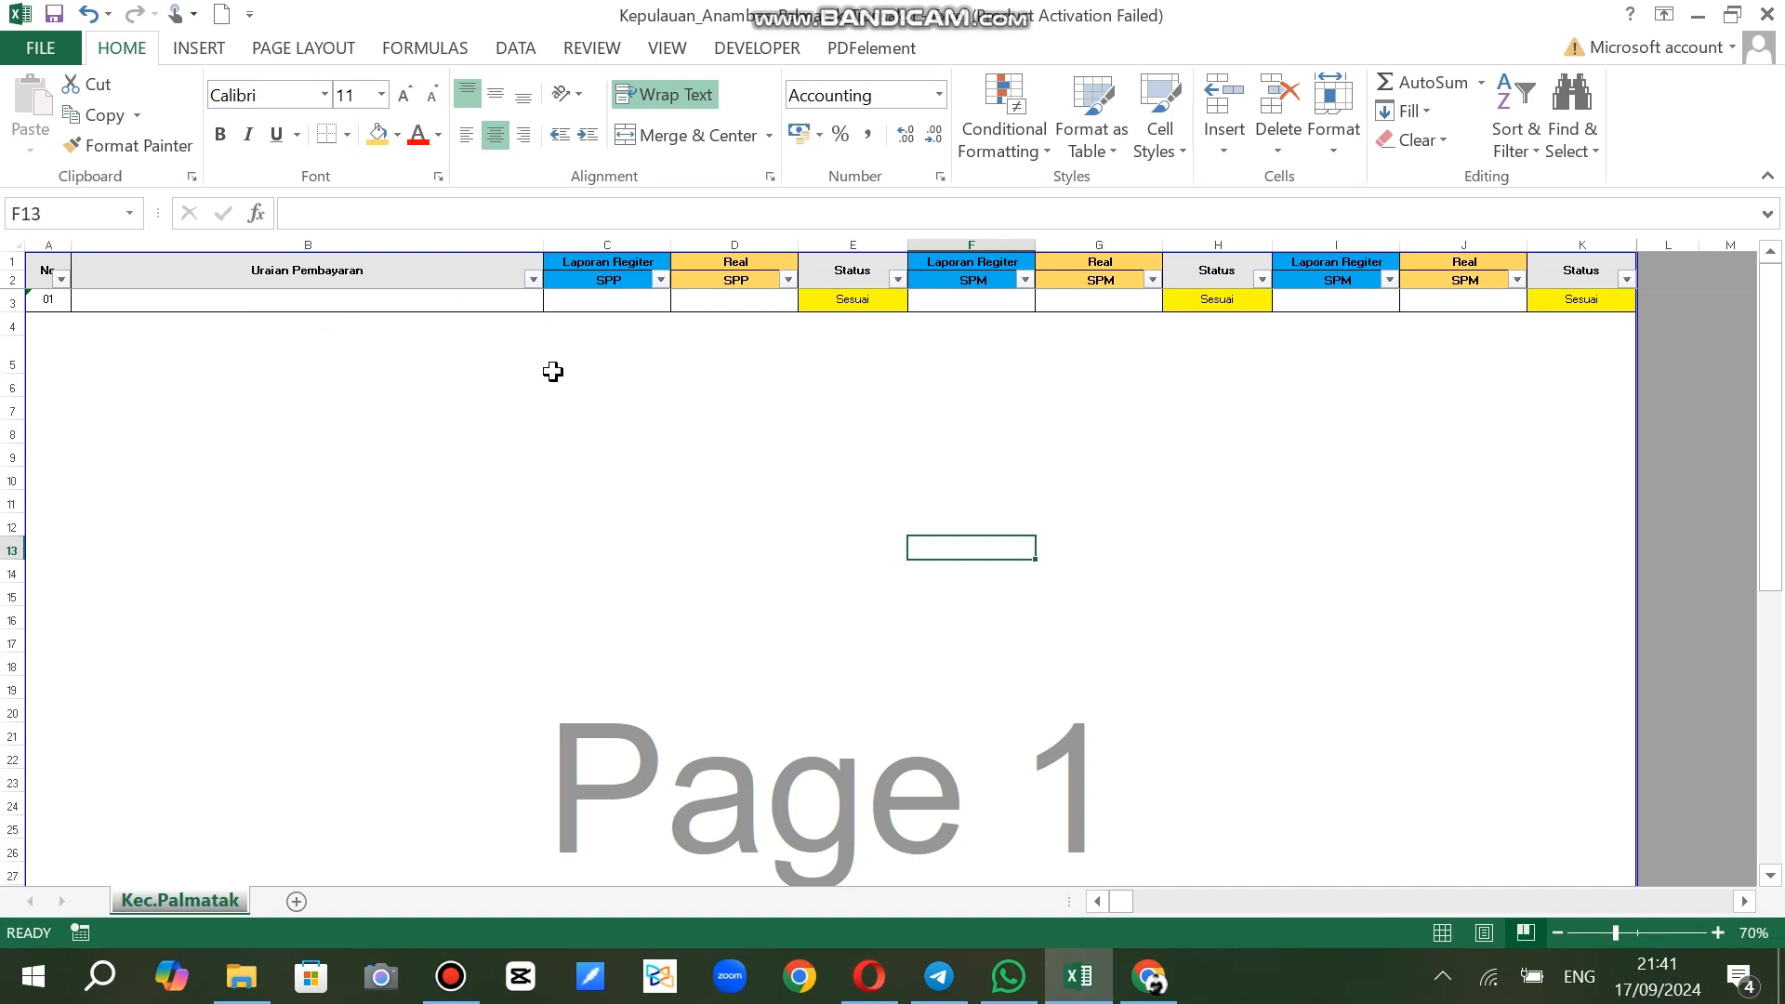
click(593, 298)
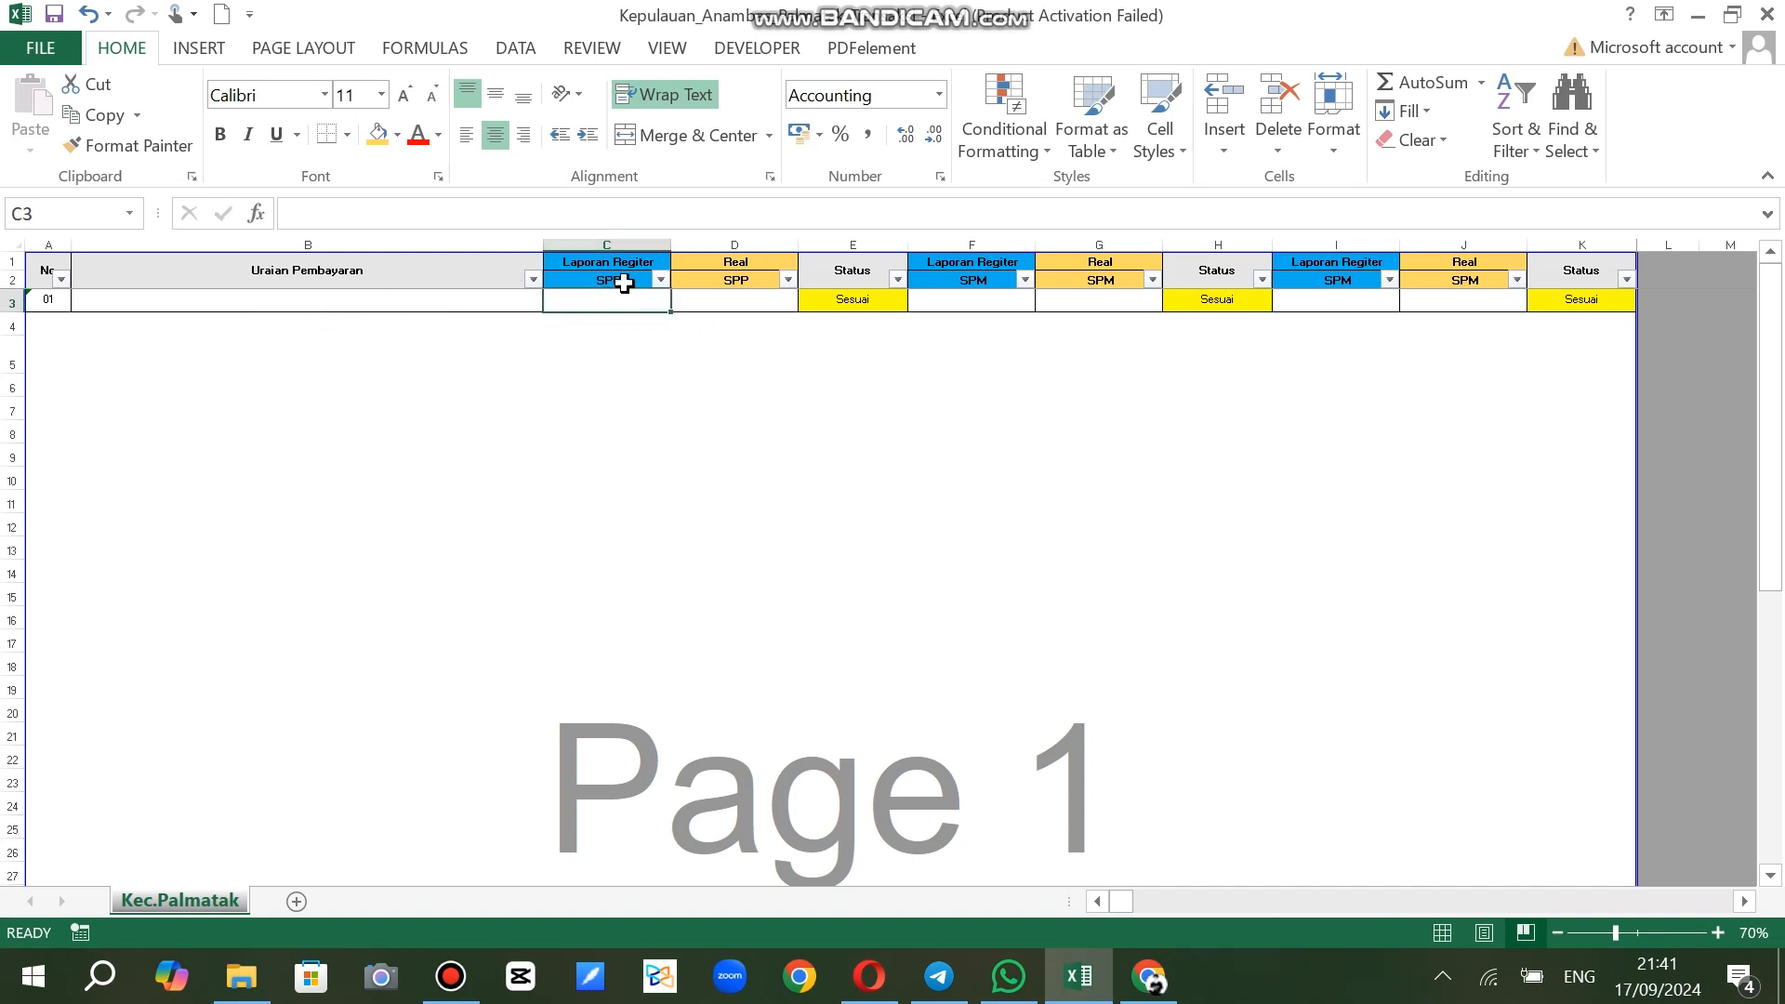
click(622, 278)
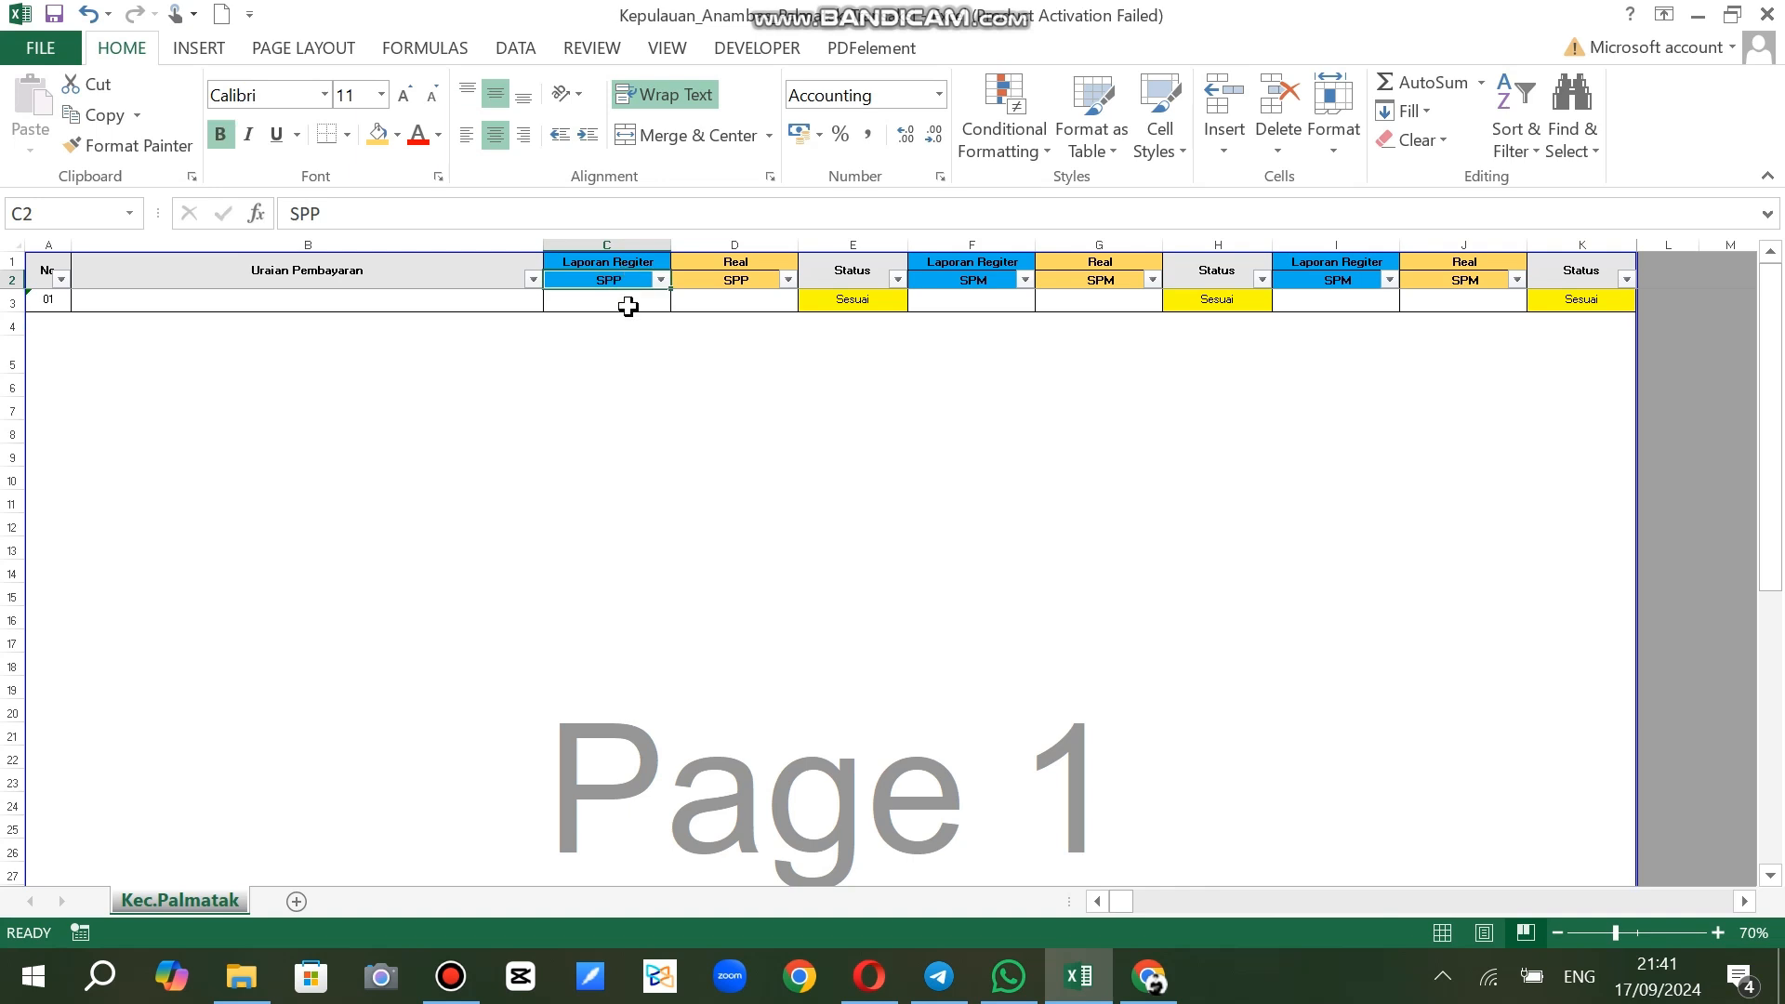
click(627, 305)
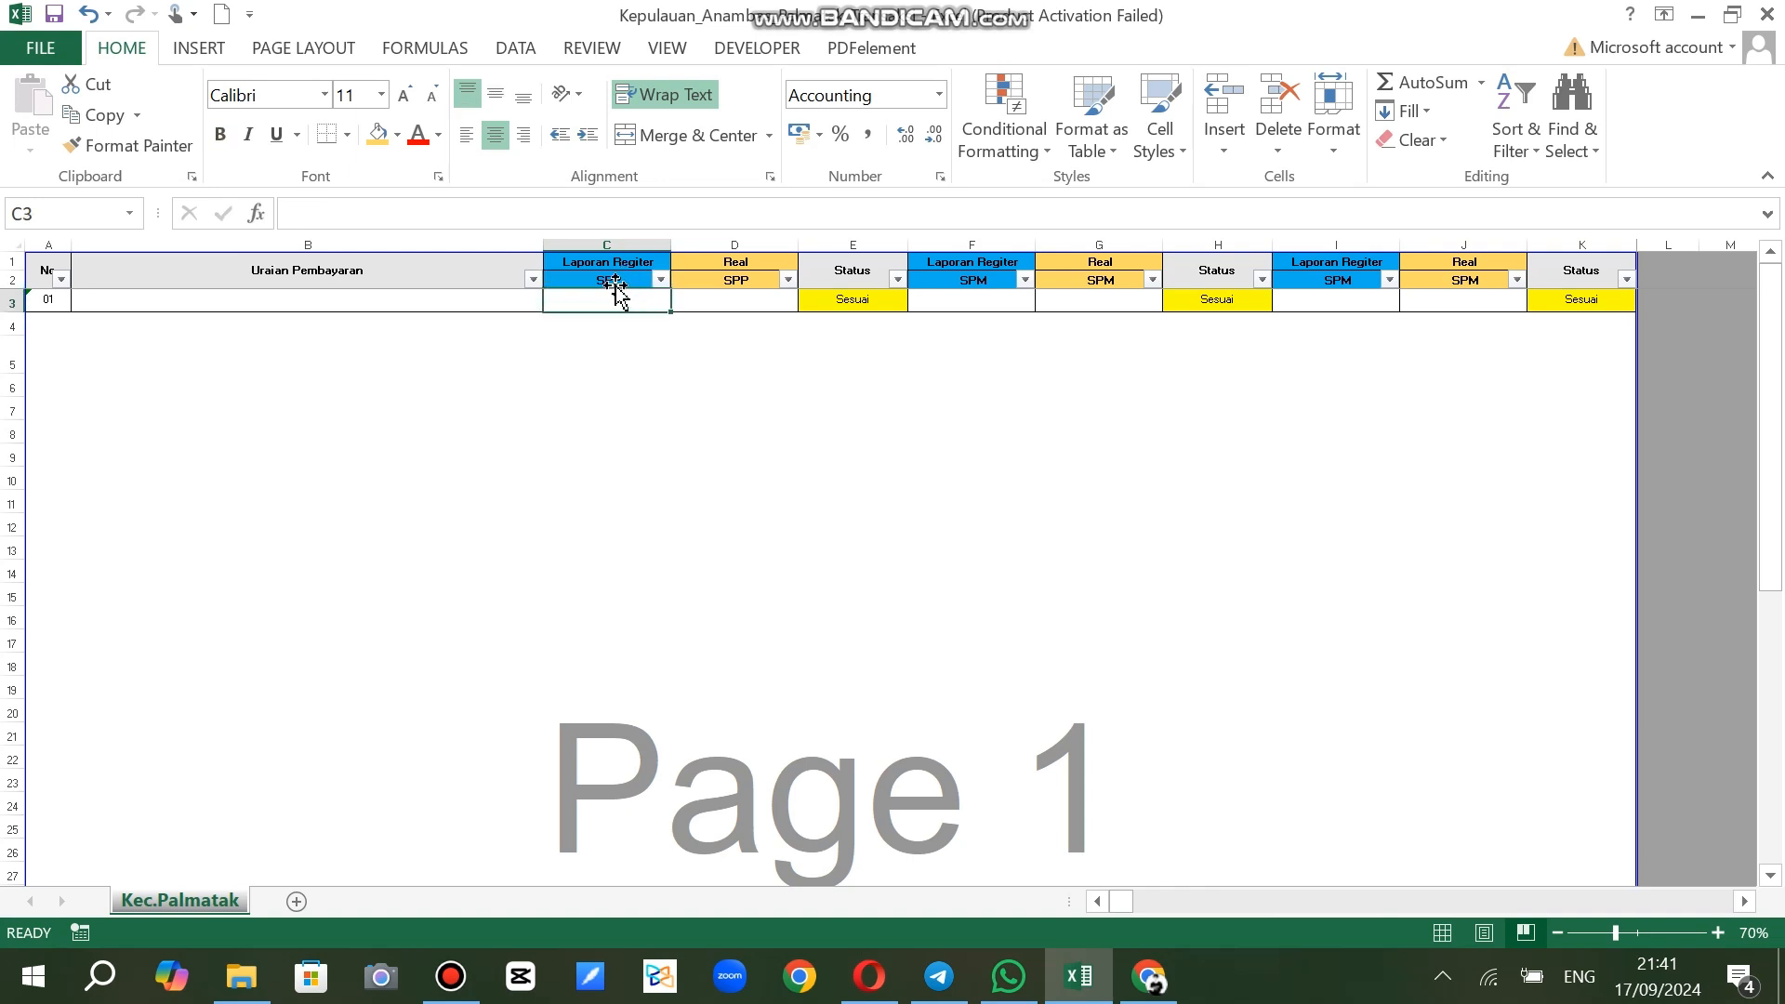
click(967, 279)
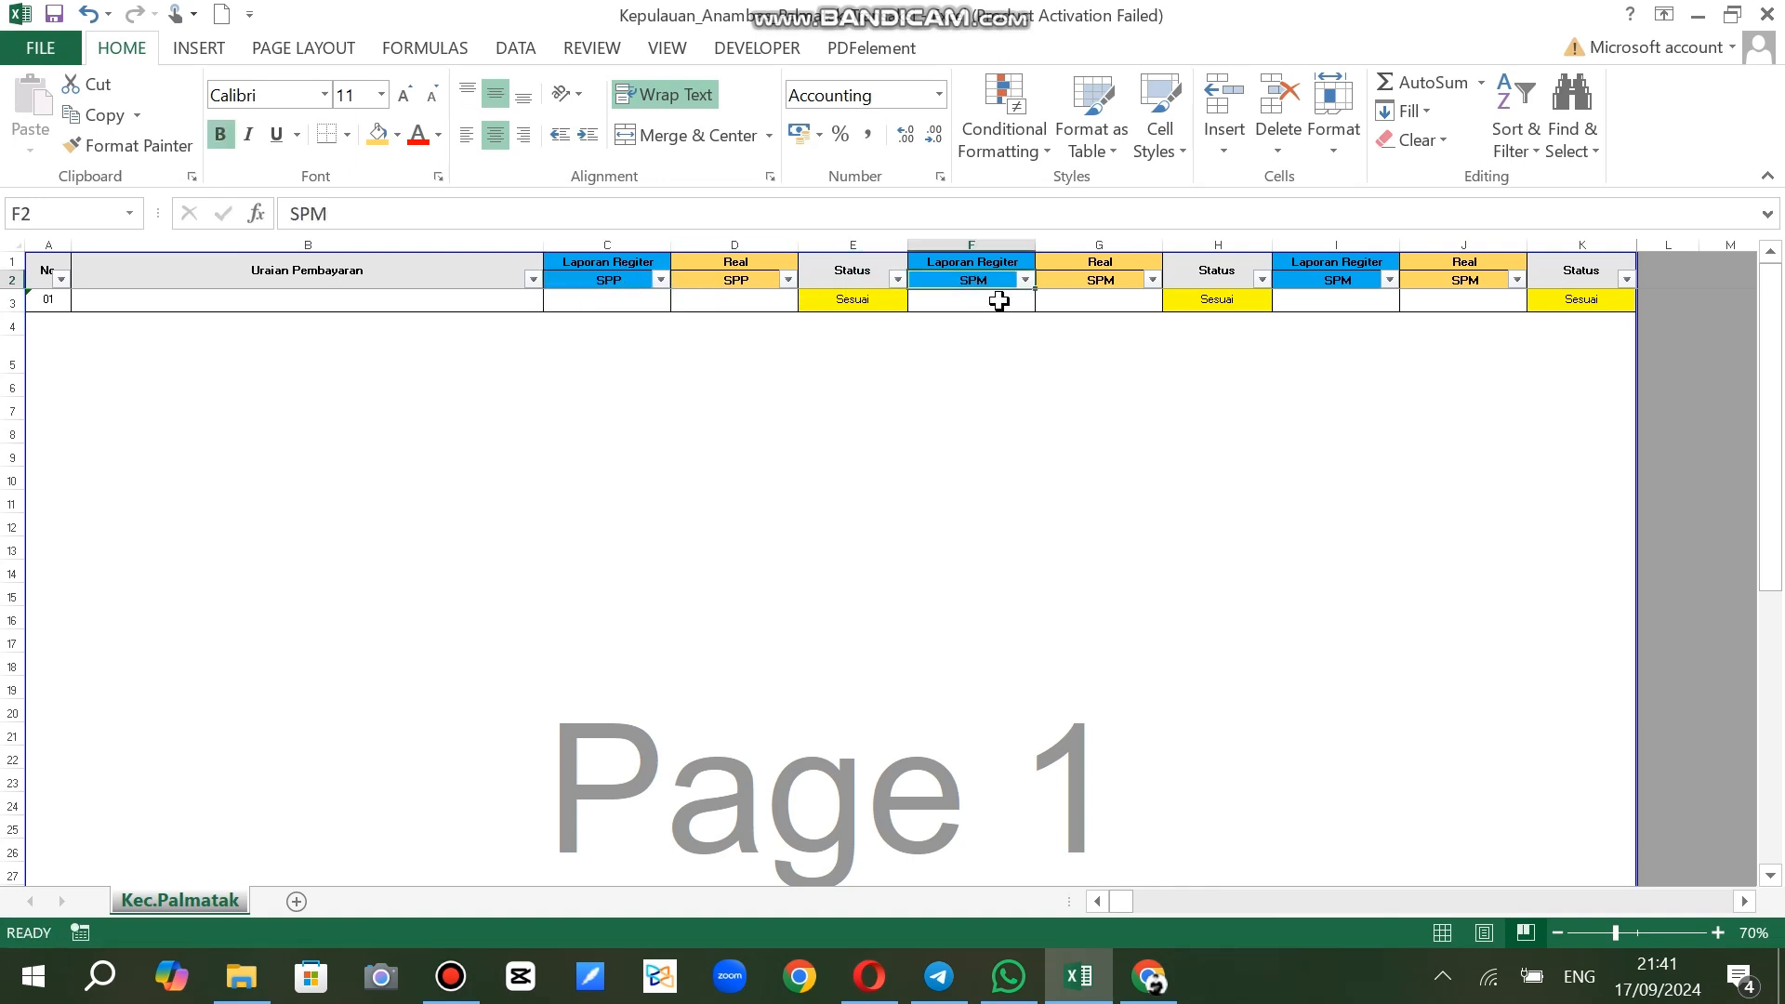
Change the headers in cells I2 and J2 to SP2D
click(1331, 280)
text(SP2)
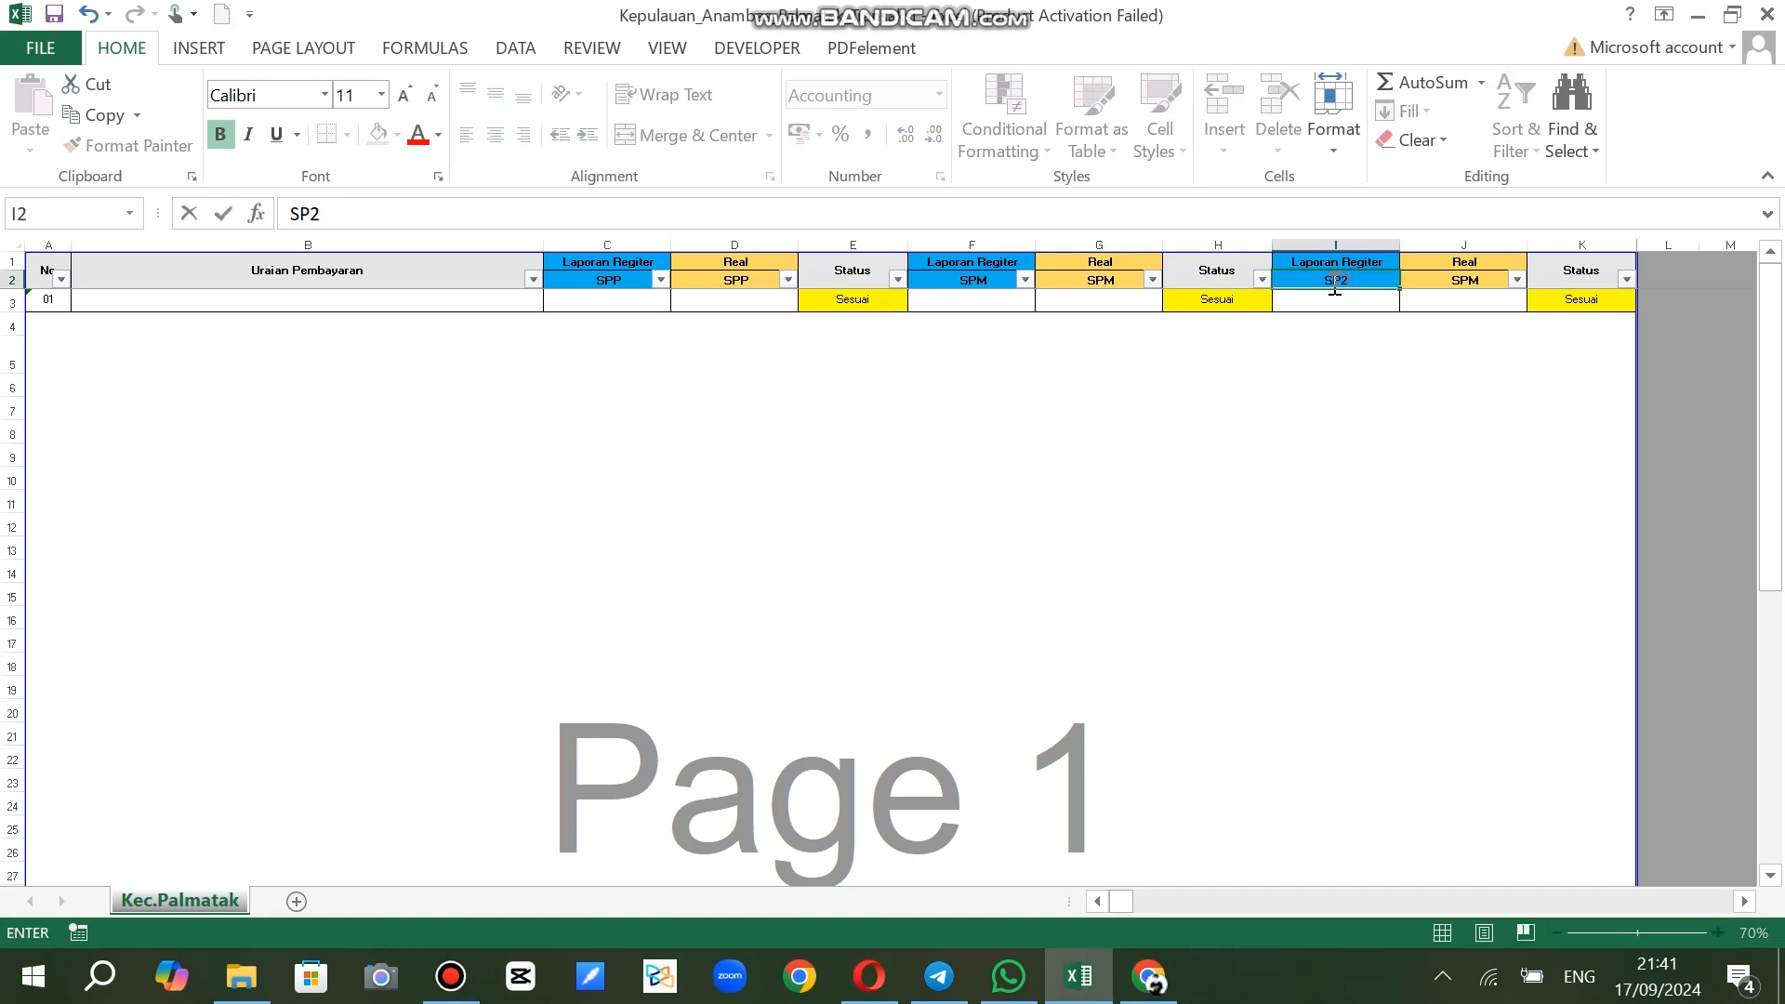
text(D)
key(Tab)
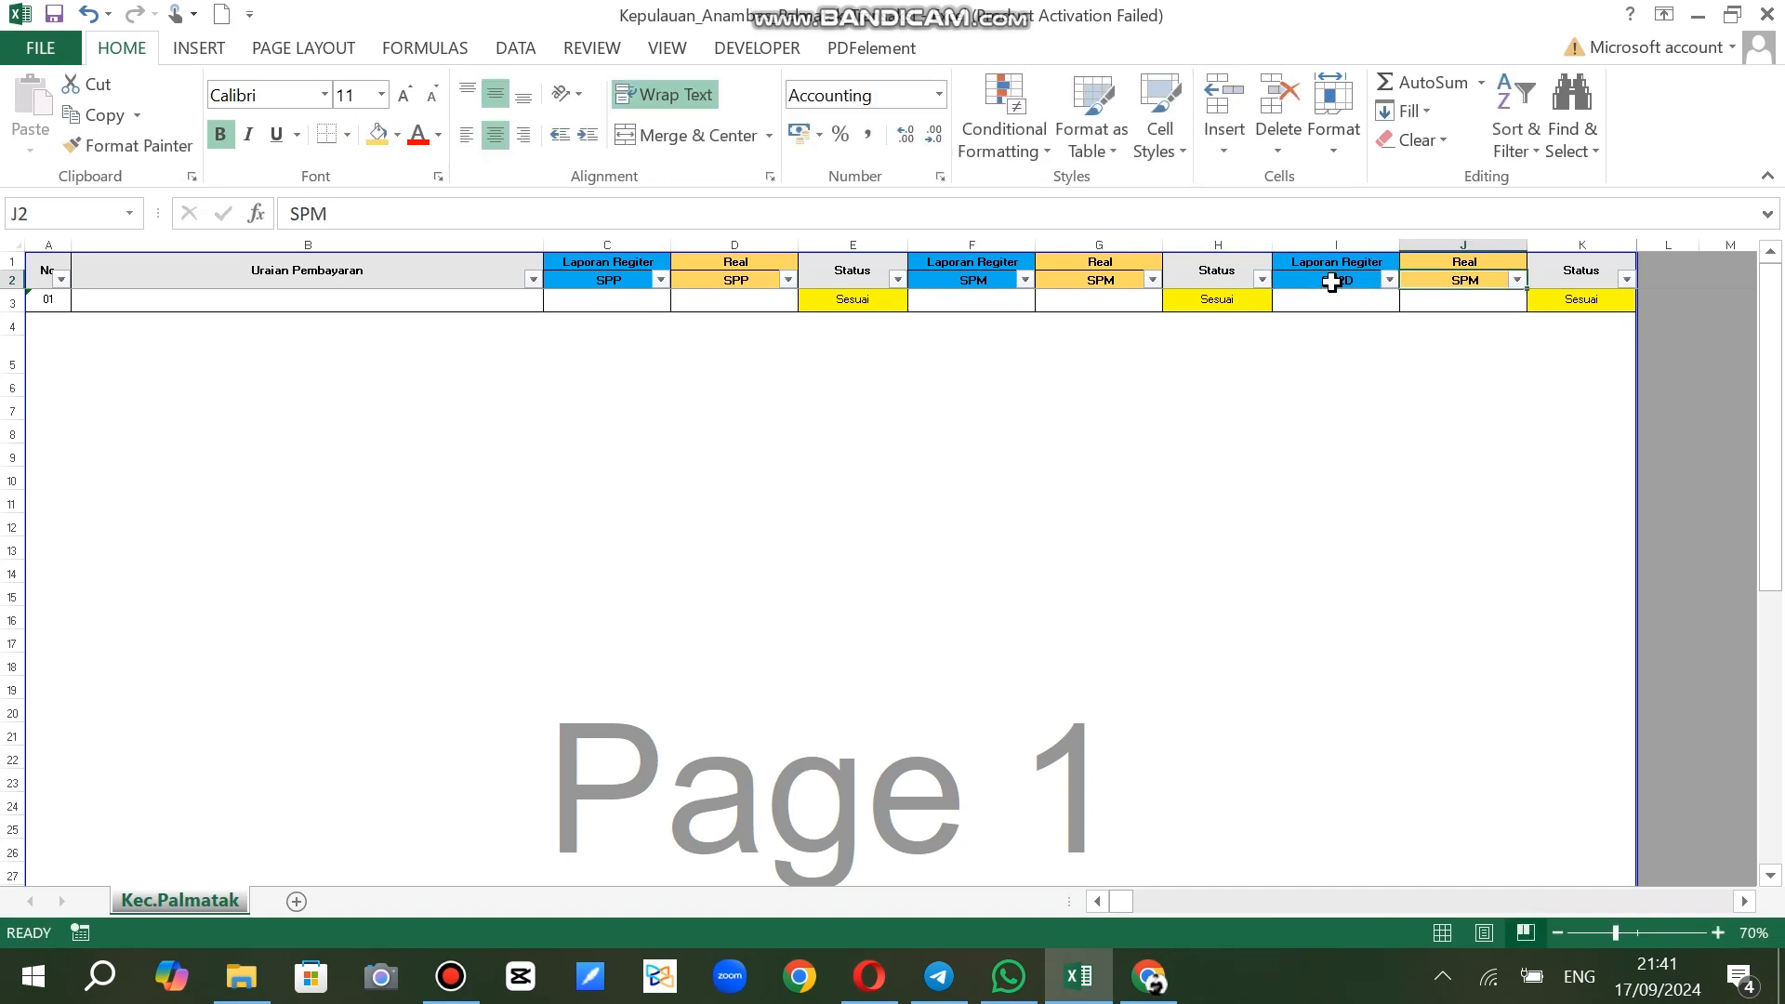
text(S)
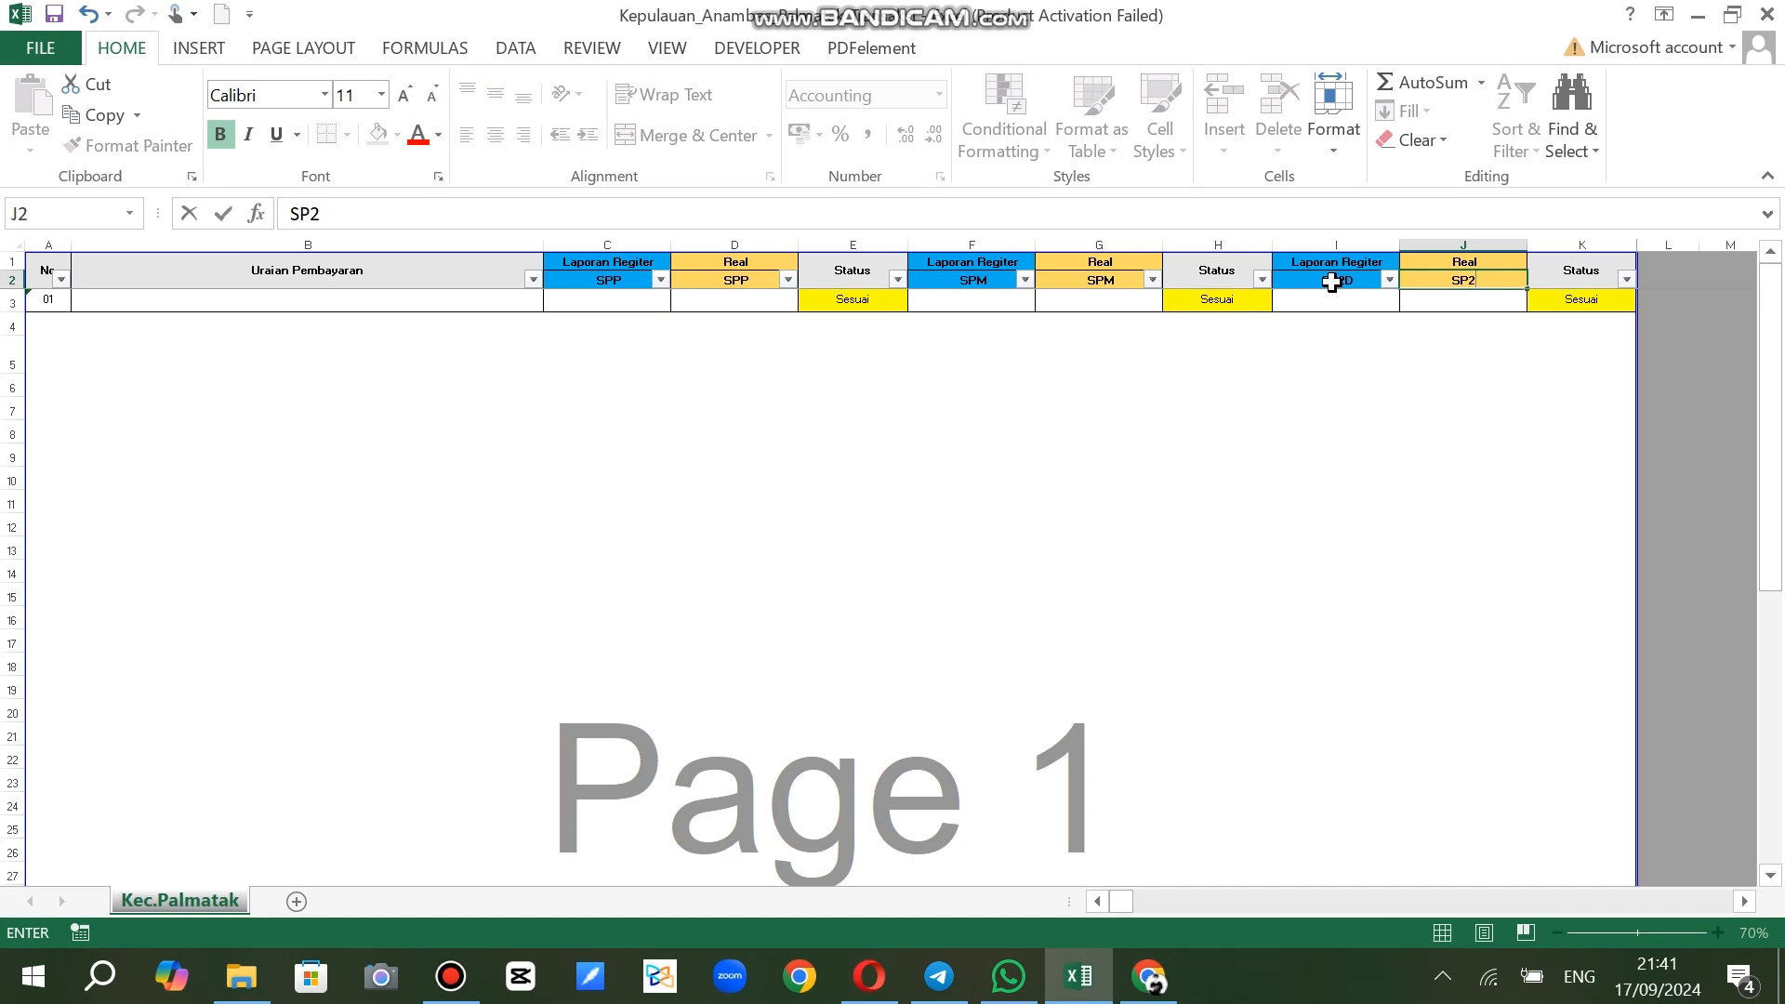
key(Return)
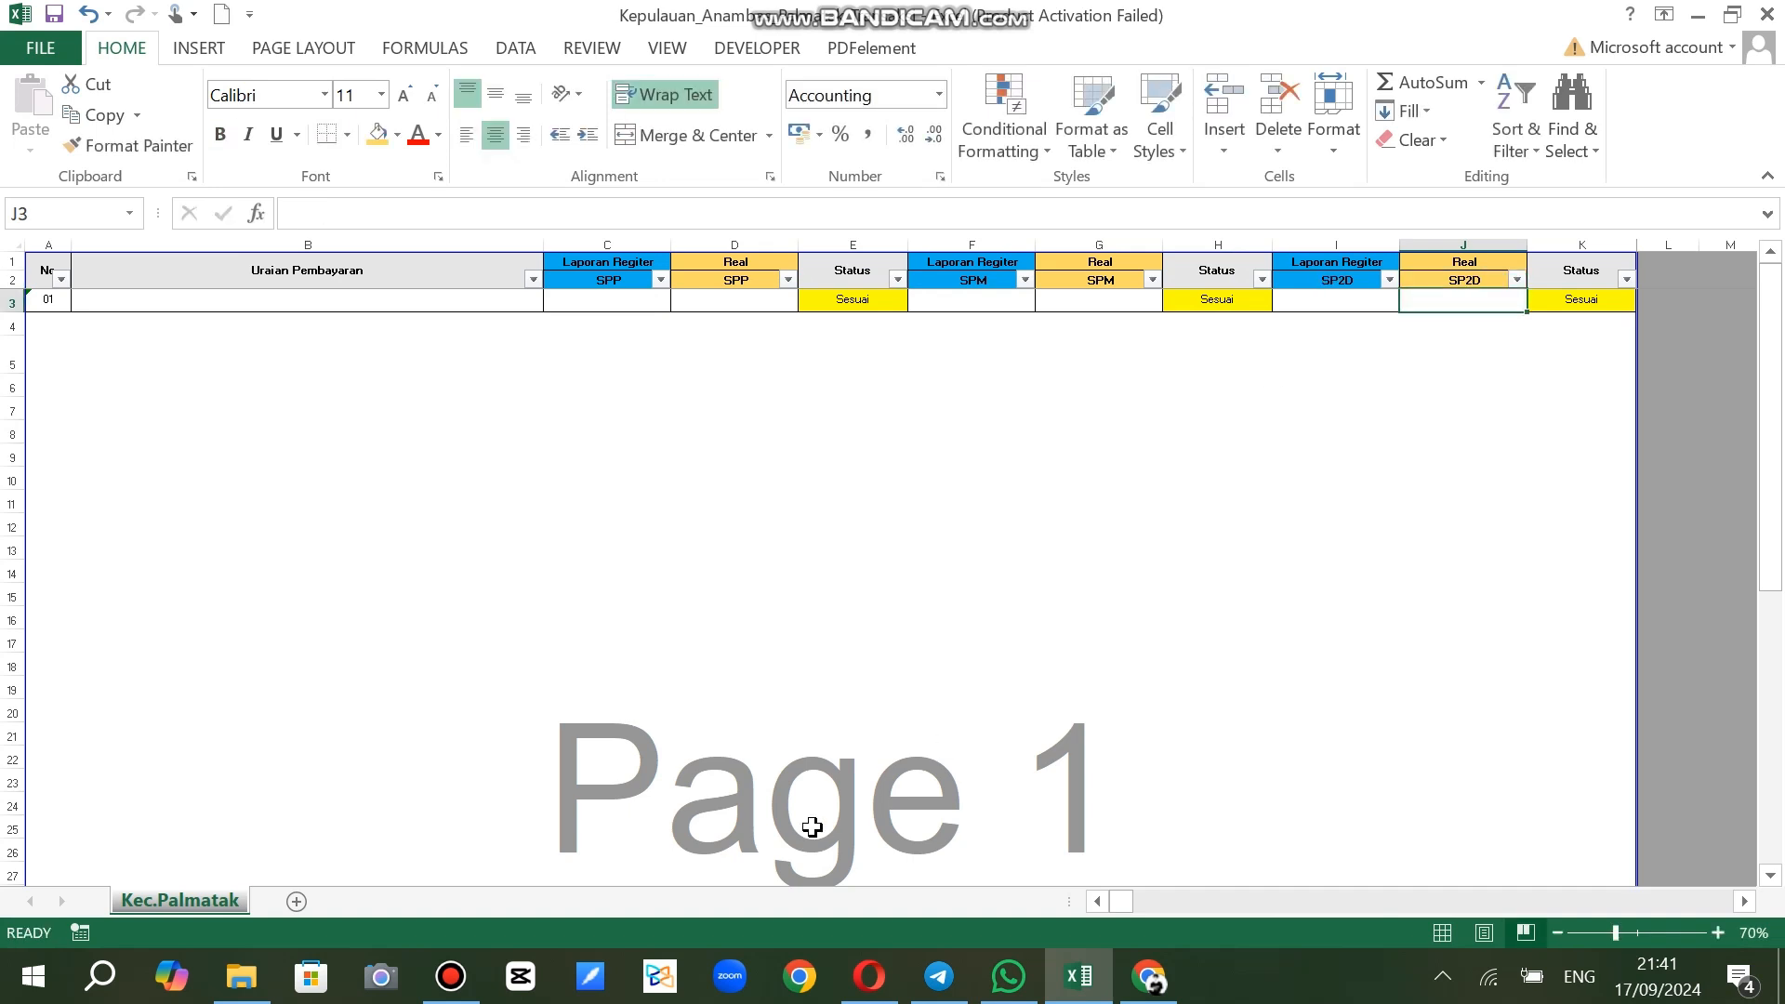
Review the row 3 entry cells under the Laporan Regiter and Real columns for SPP, SPM and SP2D
click(612, 301)
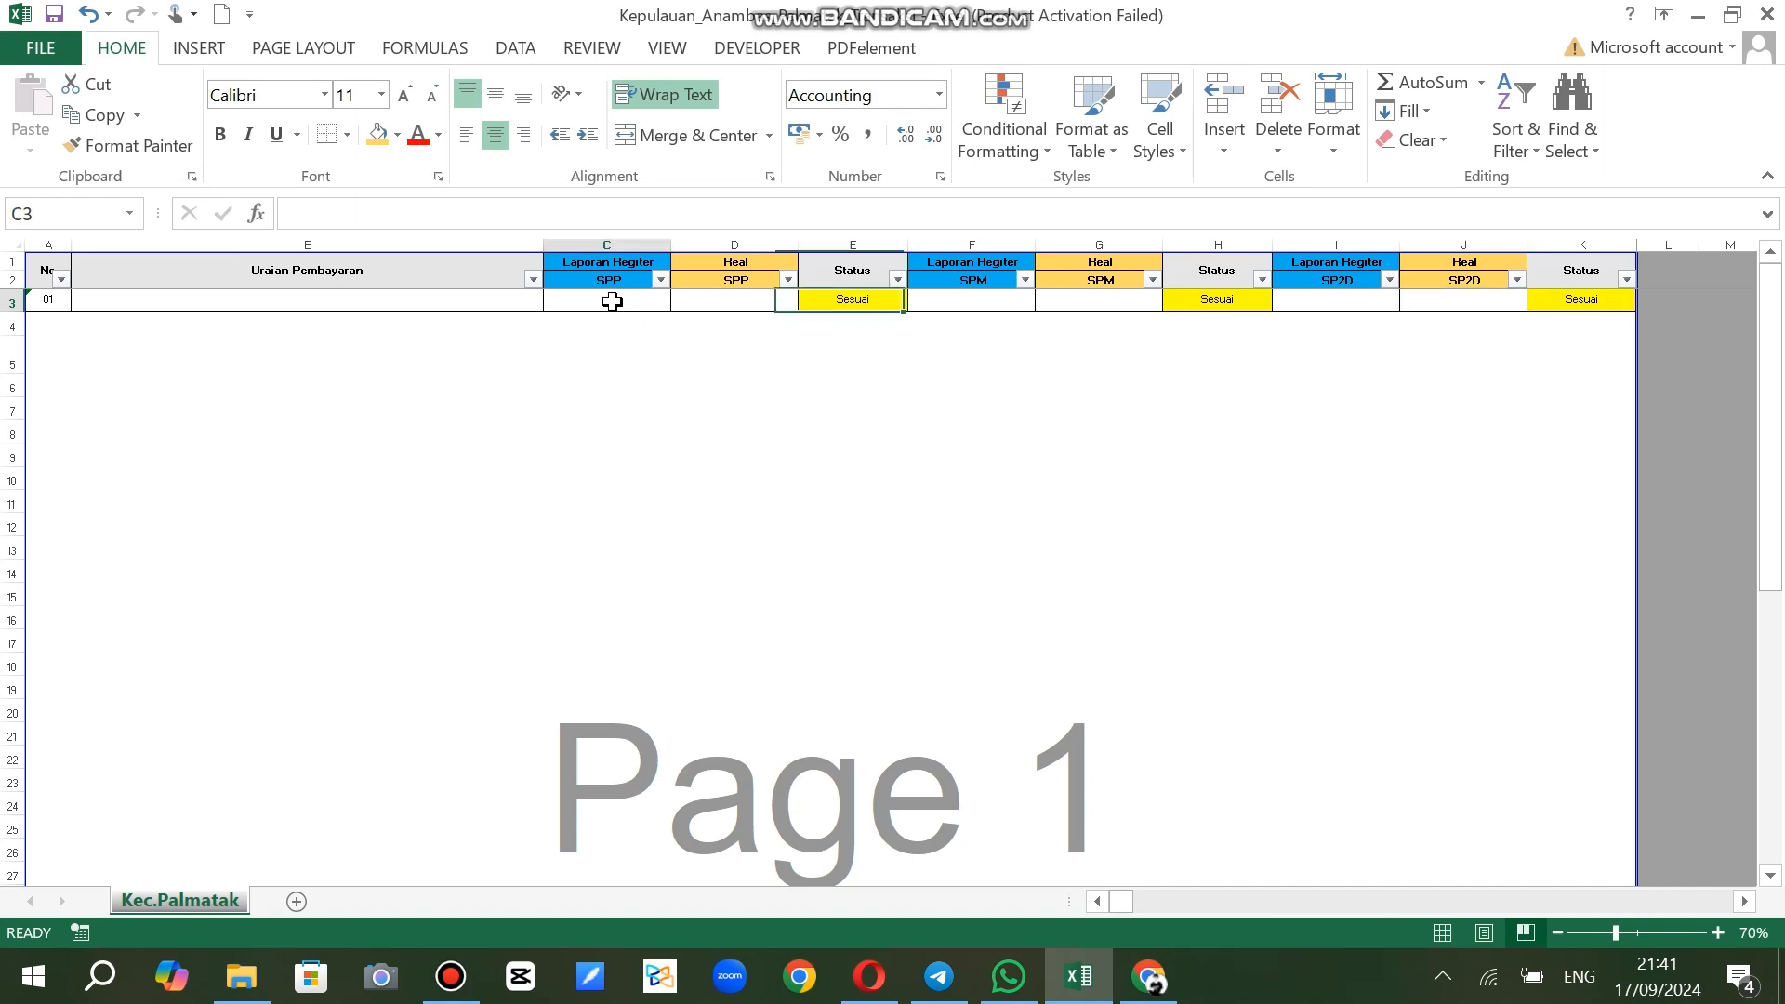
click(720, 301)
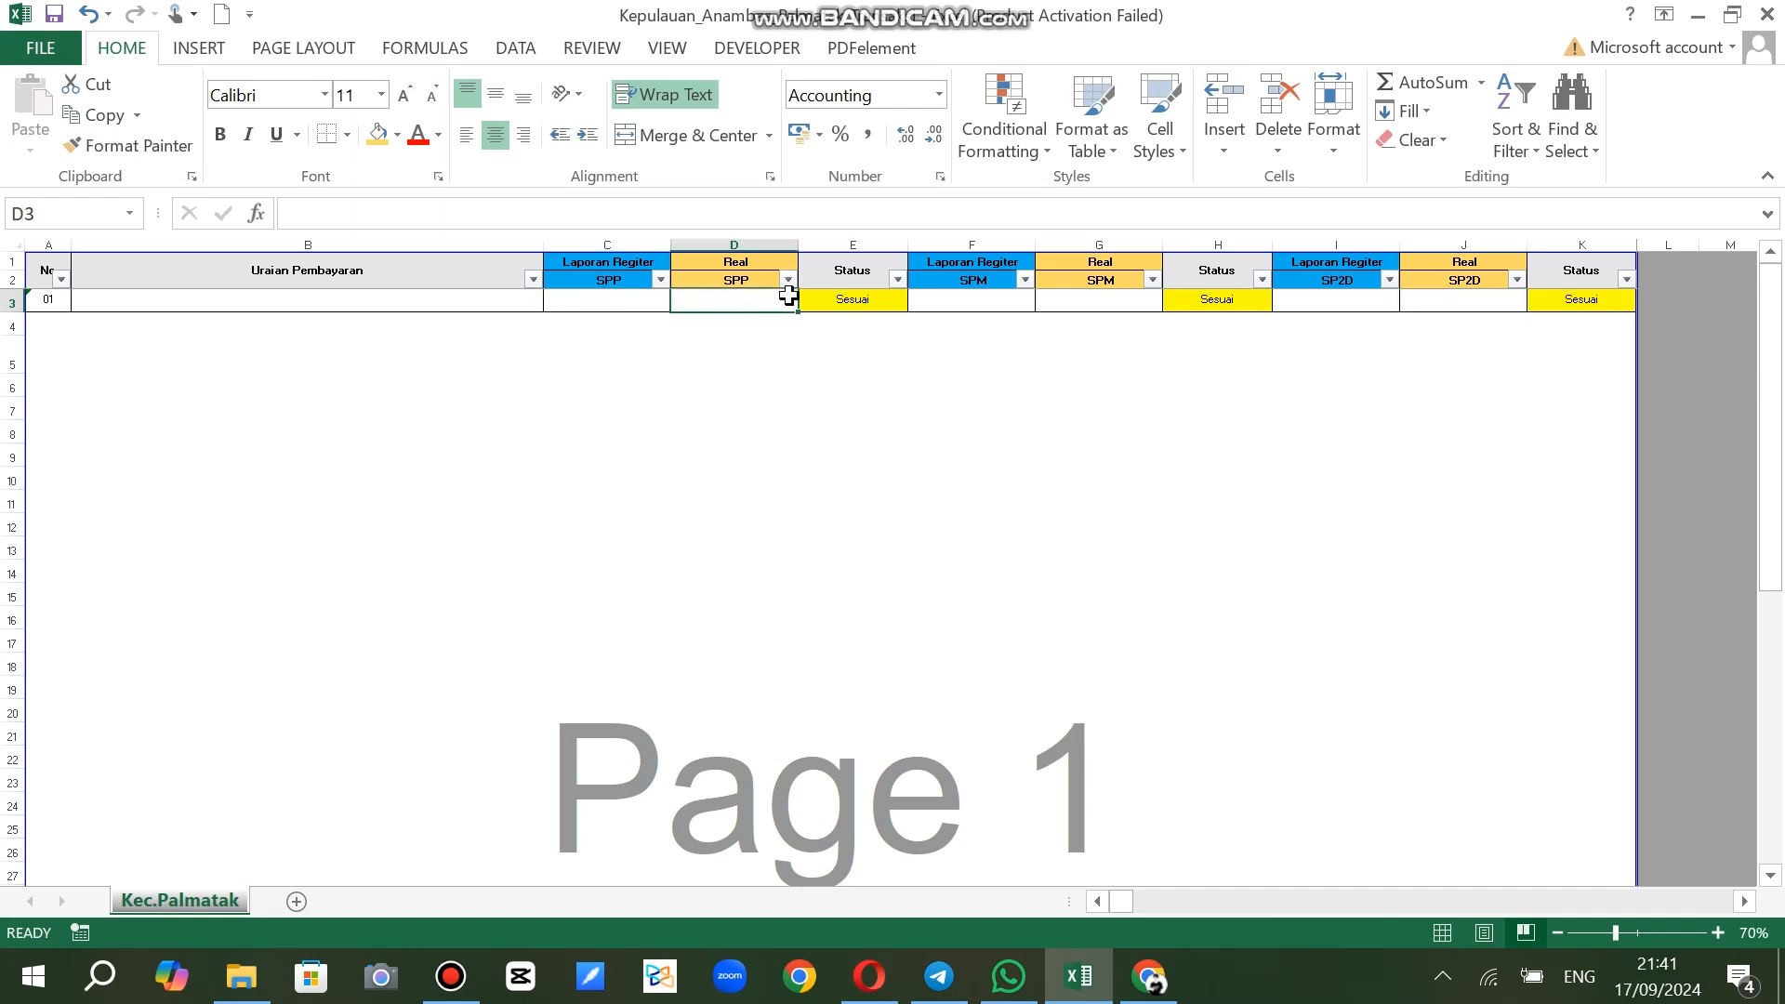
click(631, 301)
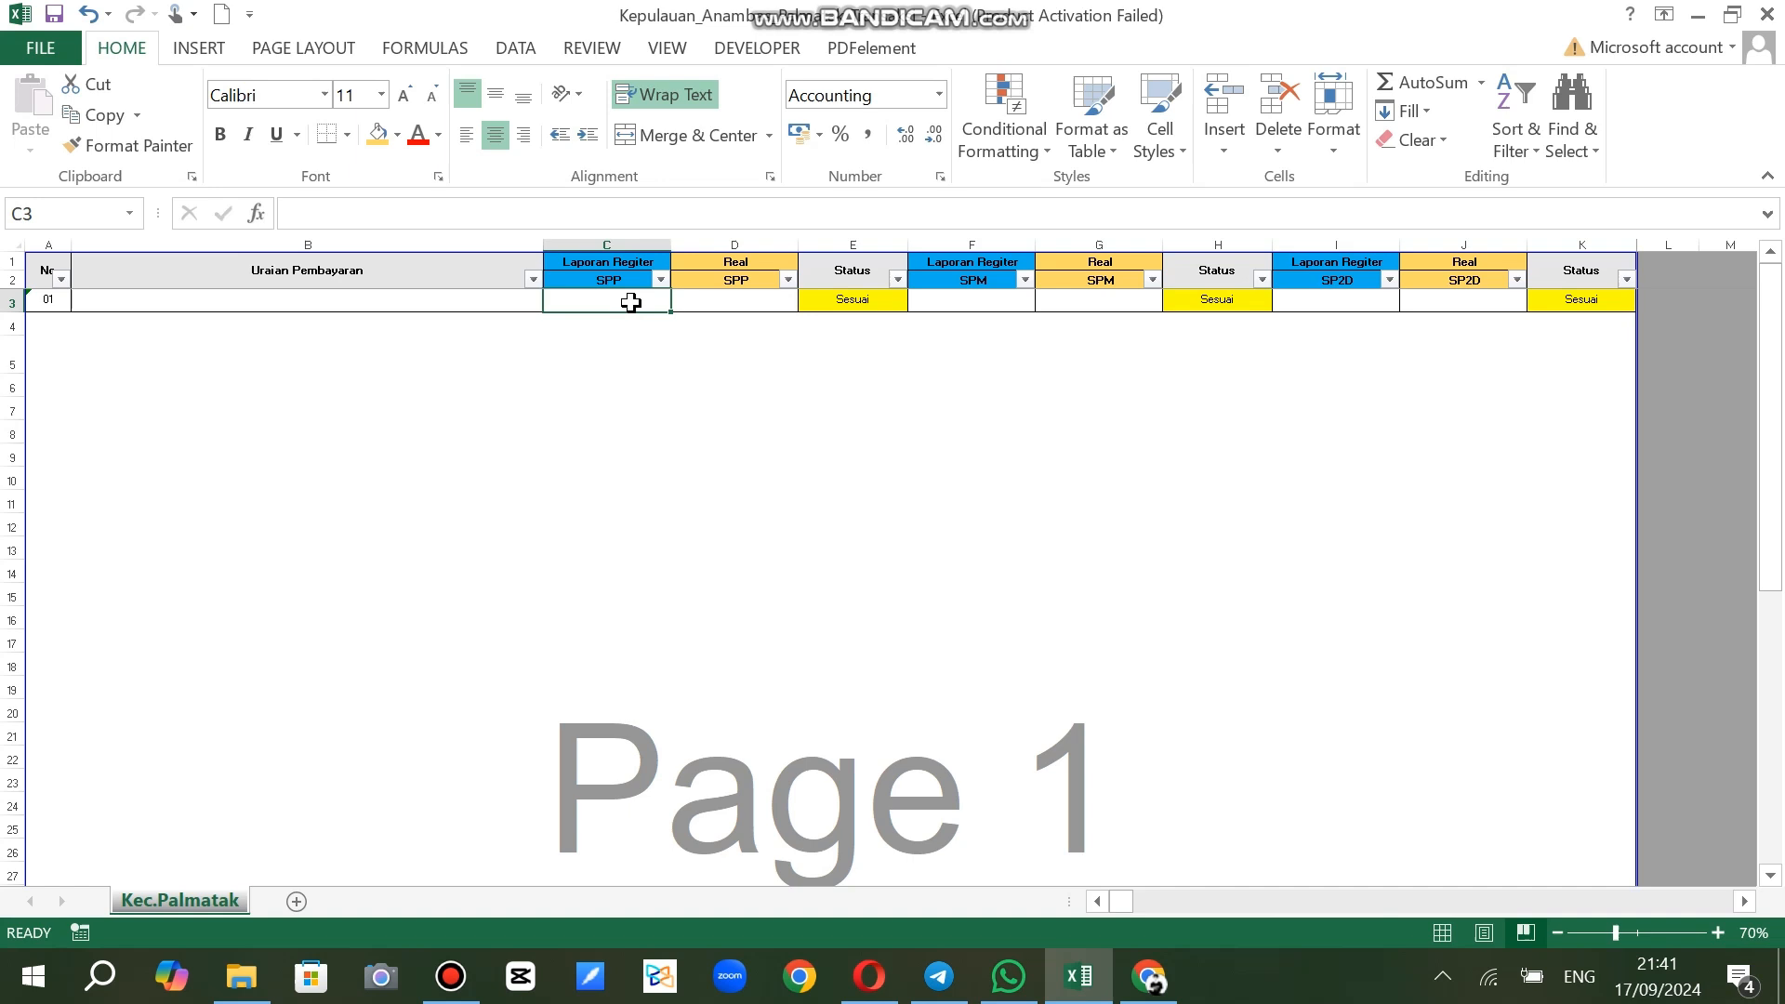
click(992, 301)
click(1120, 299)
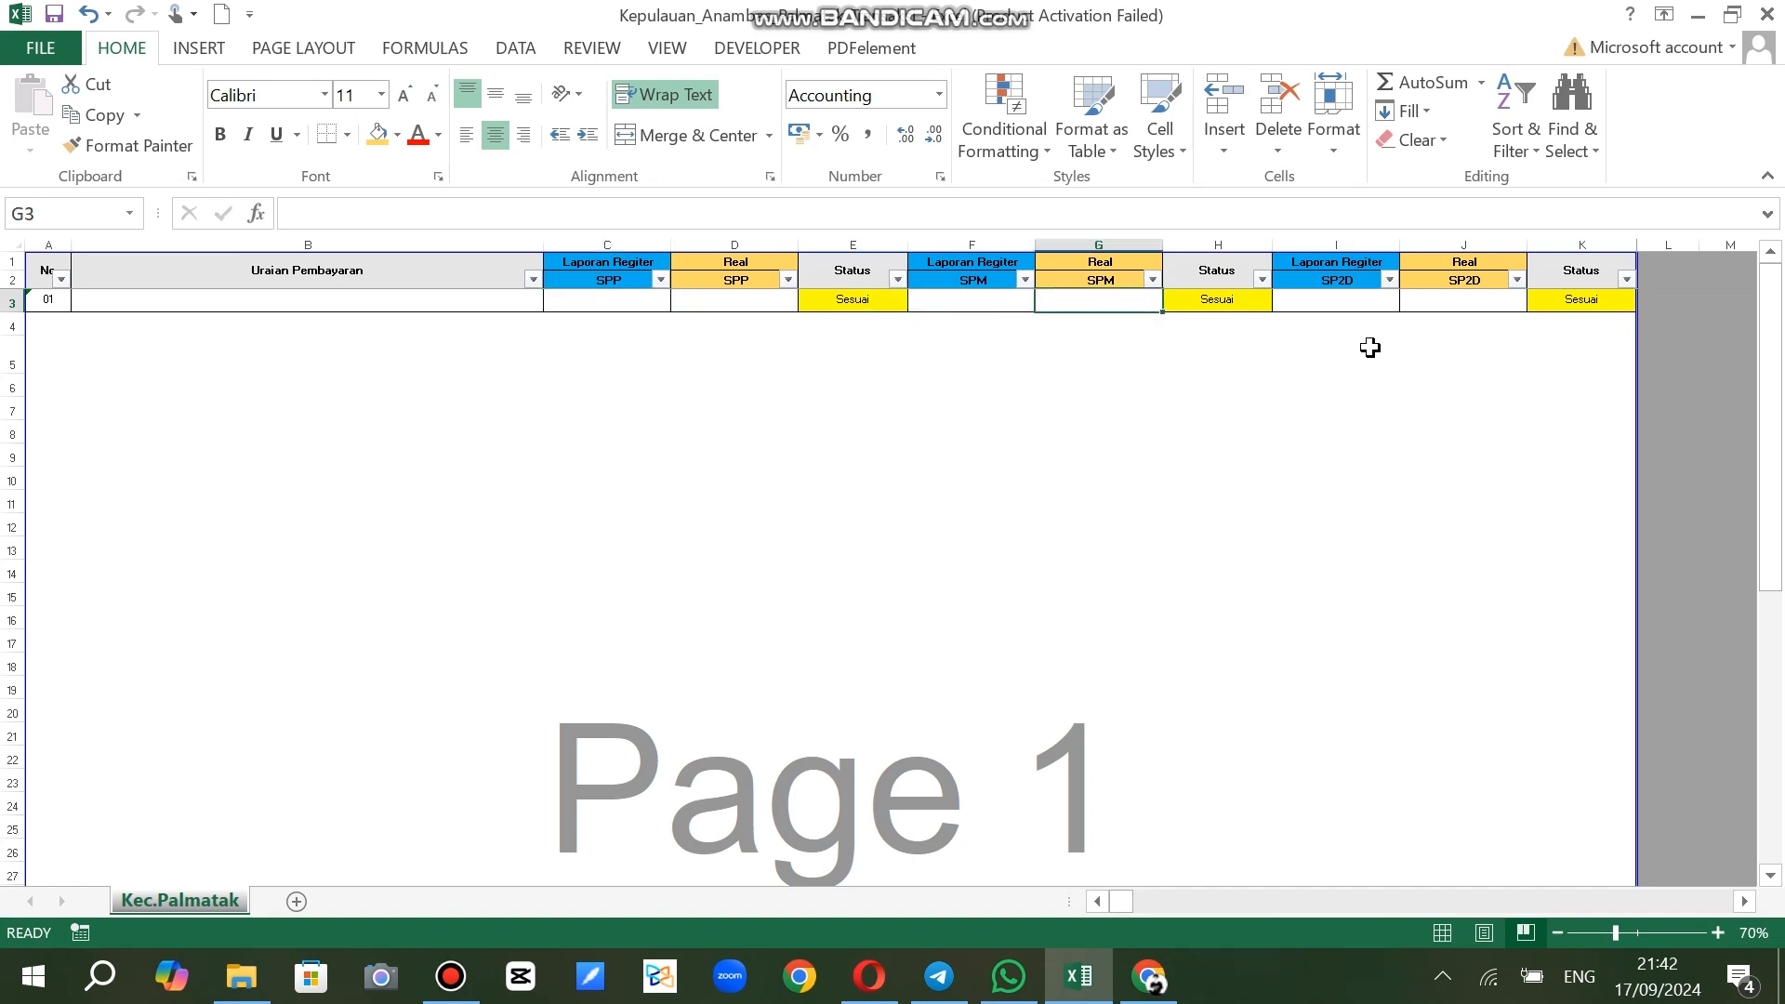
click(1464, 299)
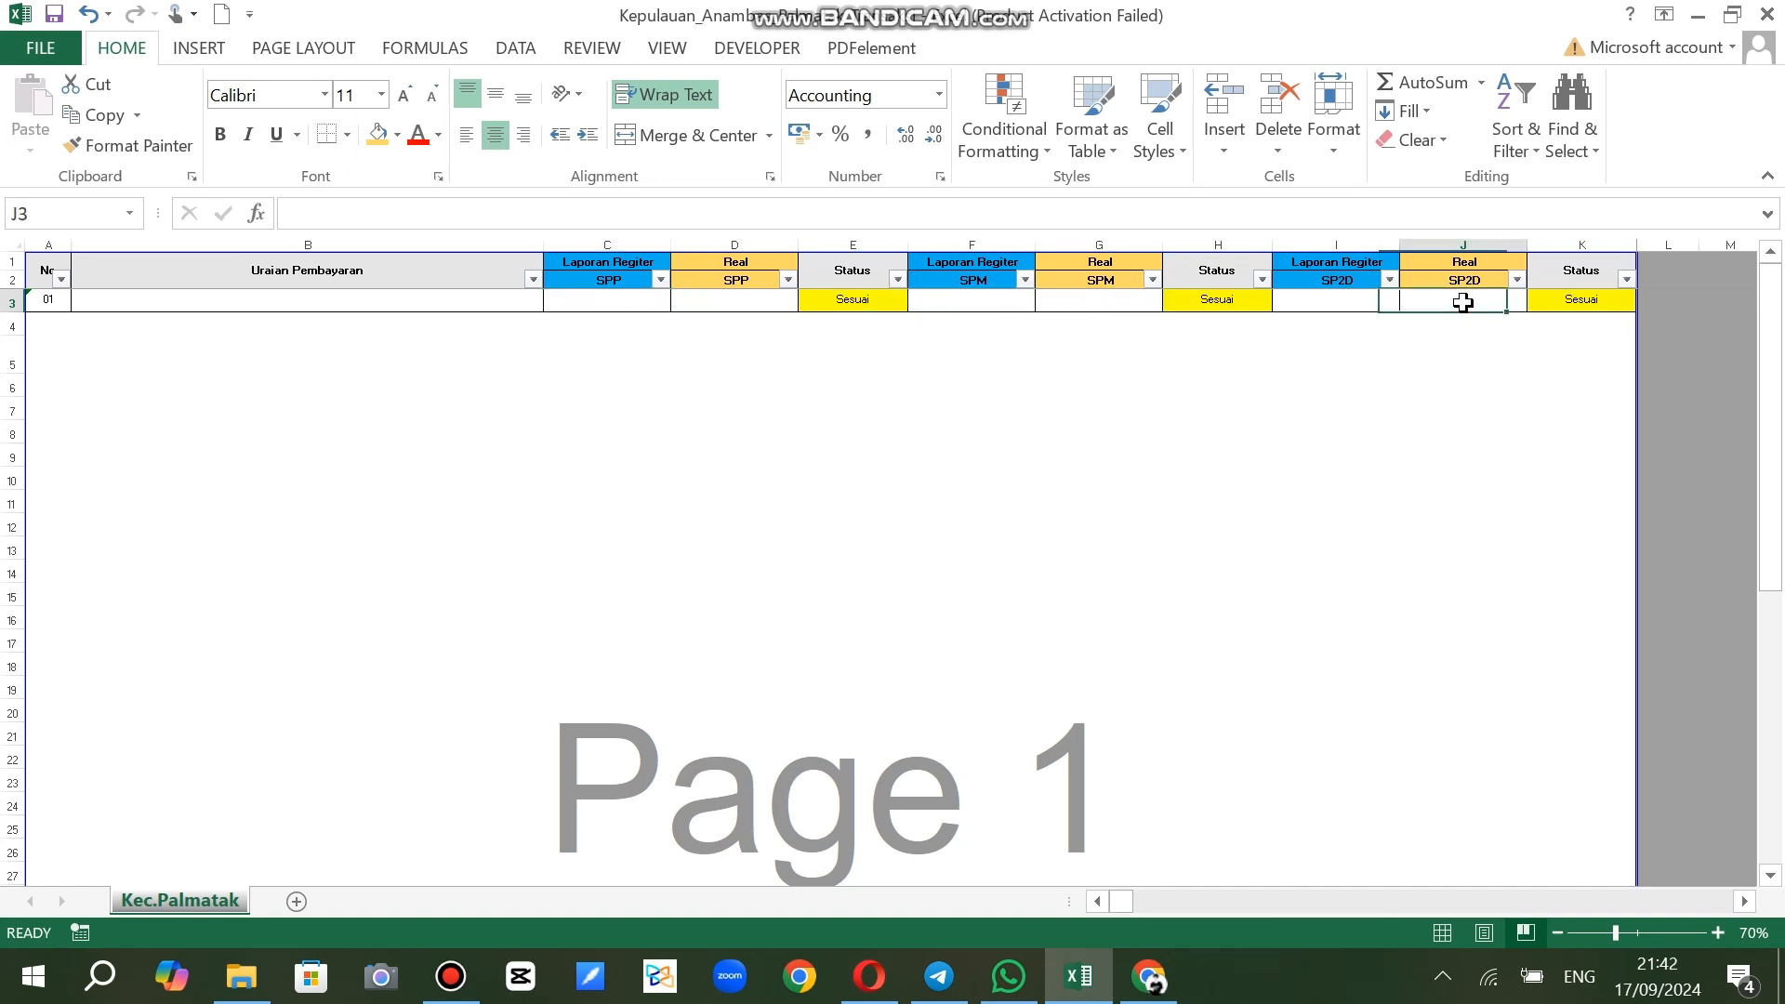
click(1560, 362)
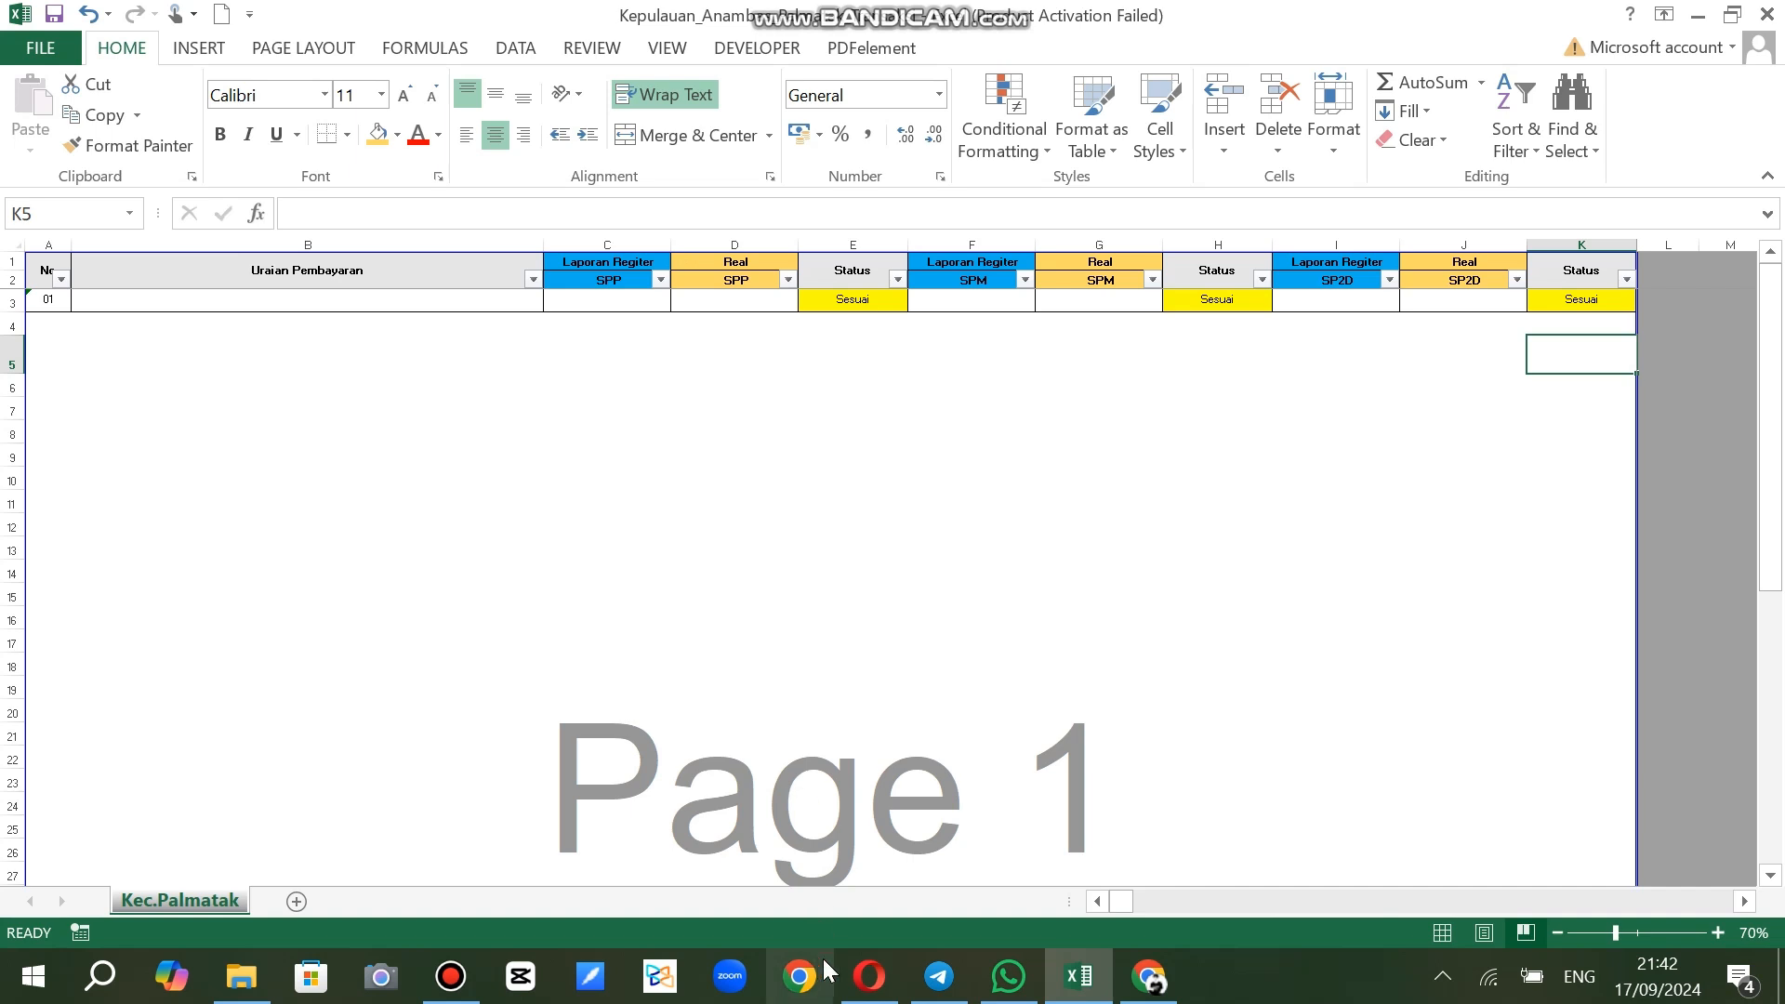
Switch to SIPD in the Opera browser and open the Tracking Dokumen page under Pengeluaran
click(869, 976)
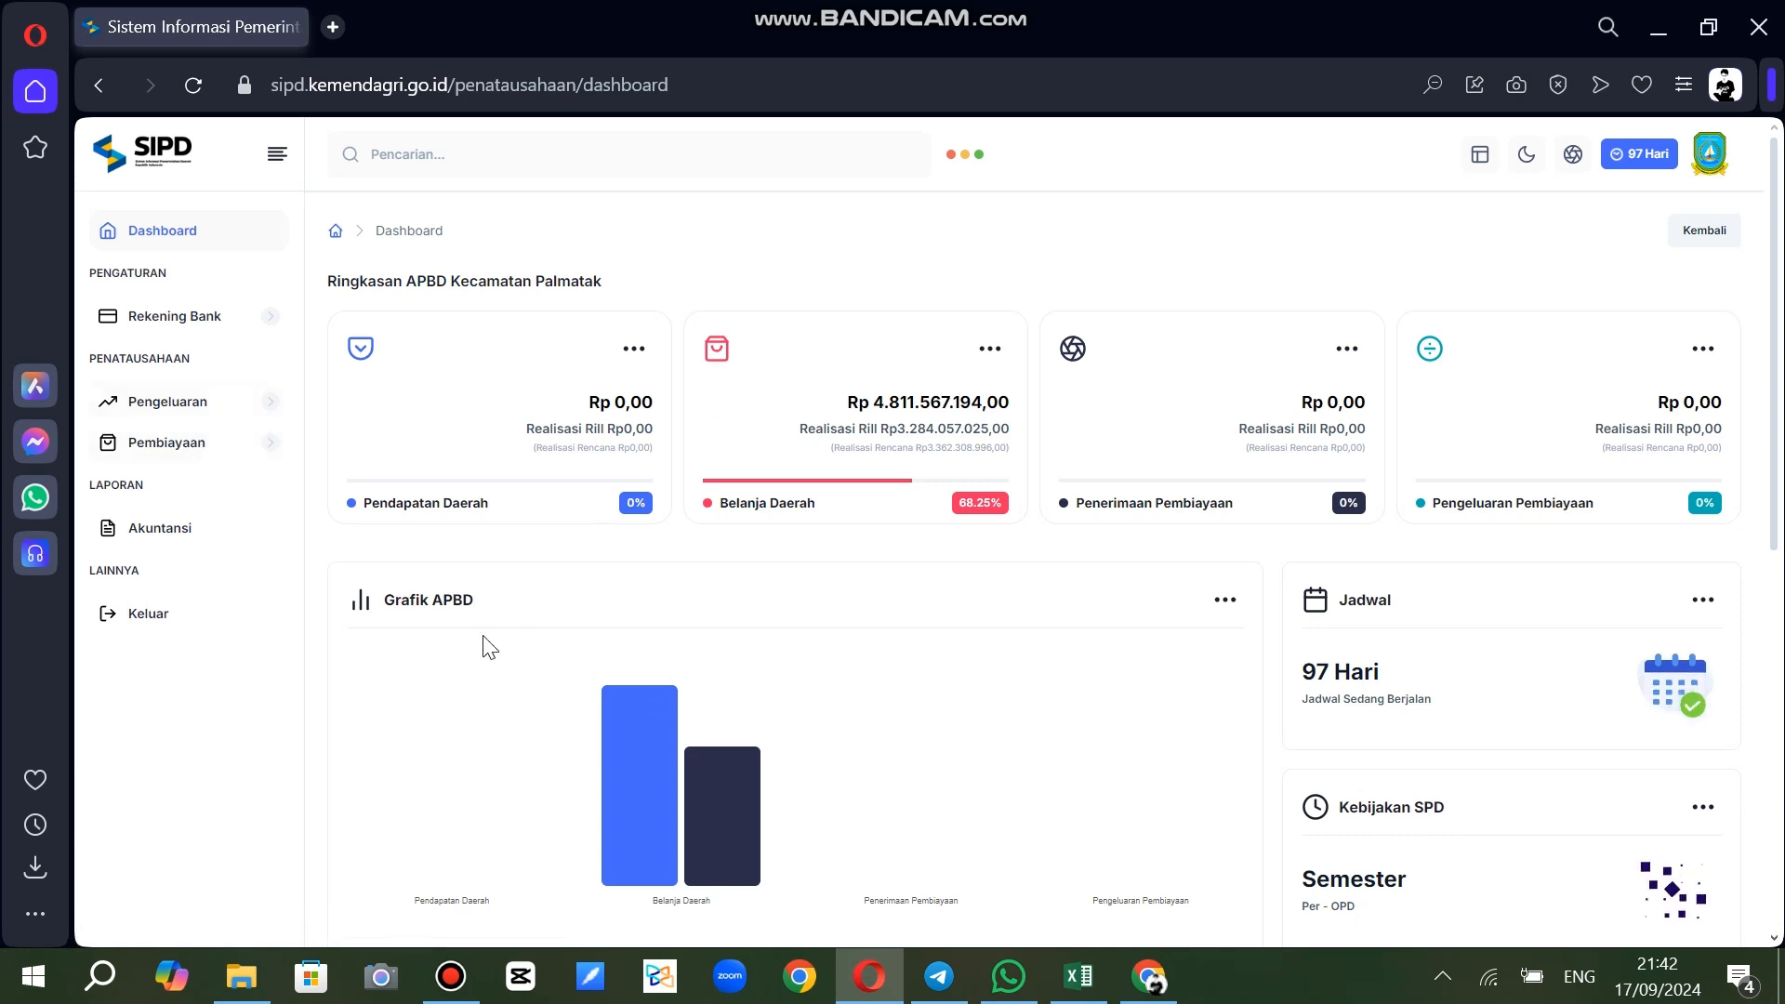
click(205, 409)
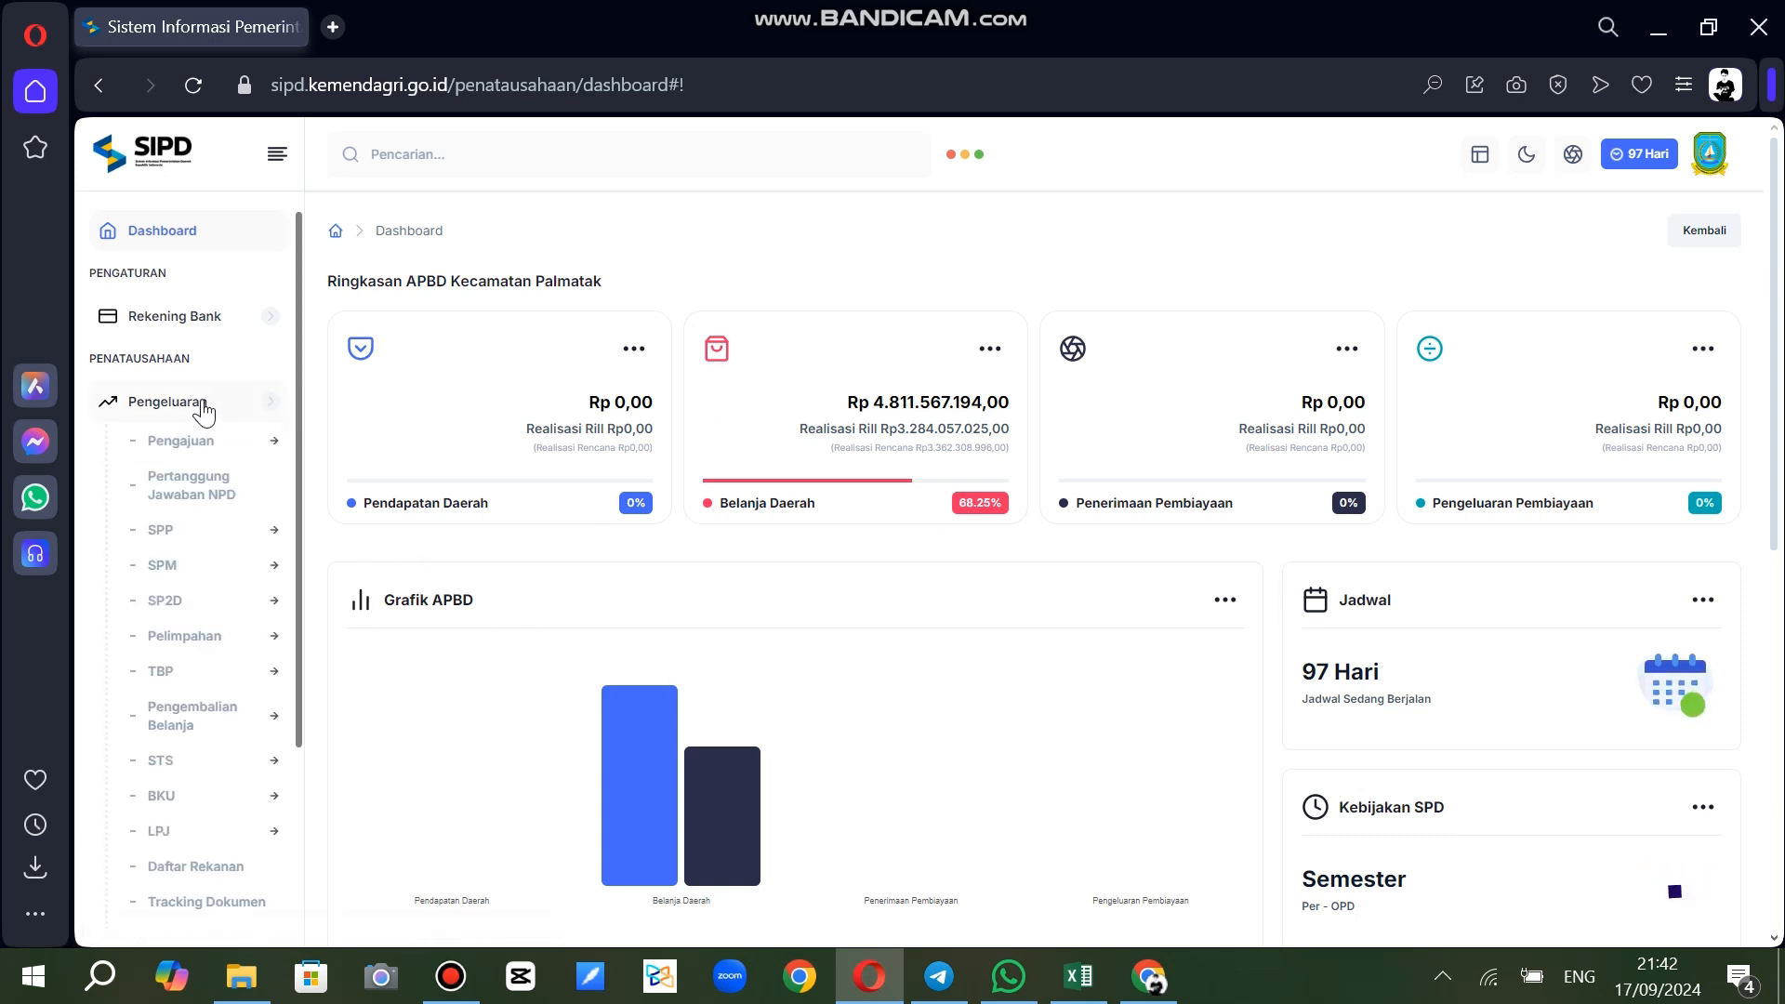
scroll(223, 521, down, 3)
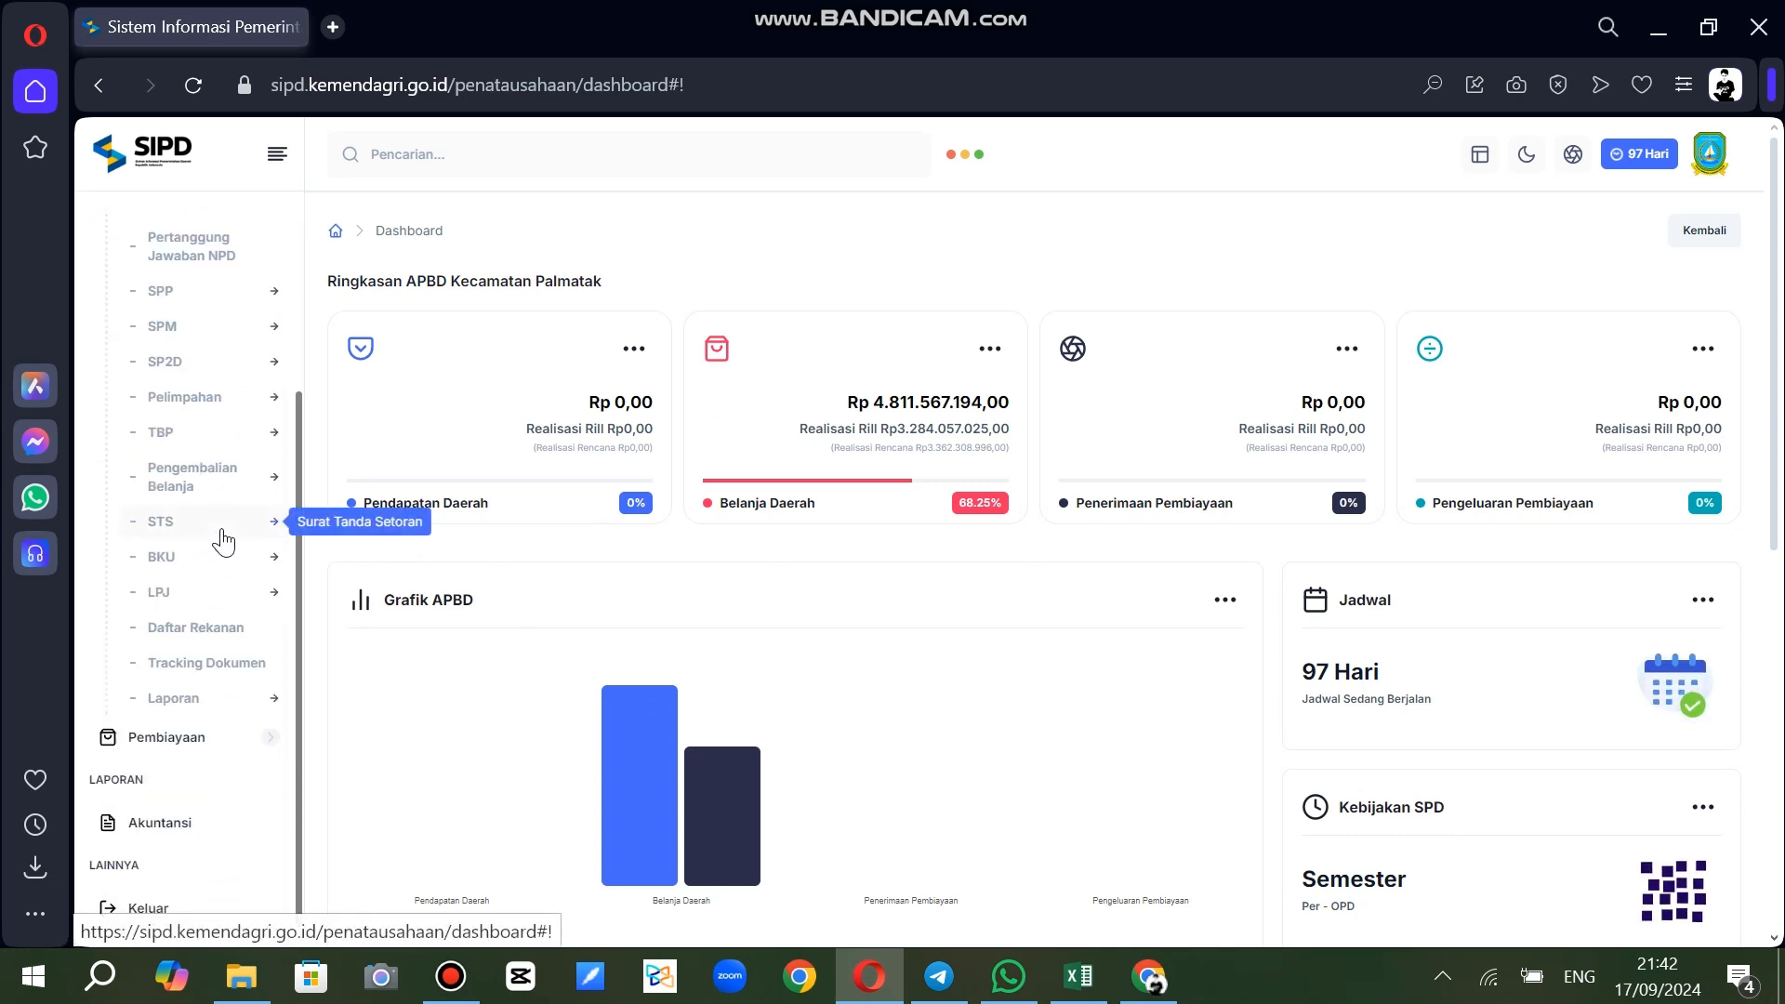
click(192, 673)
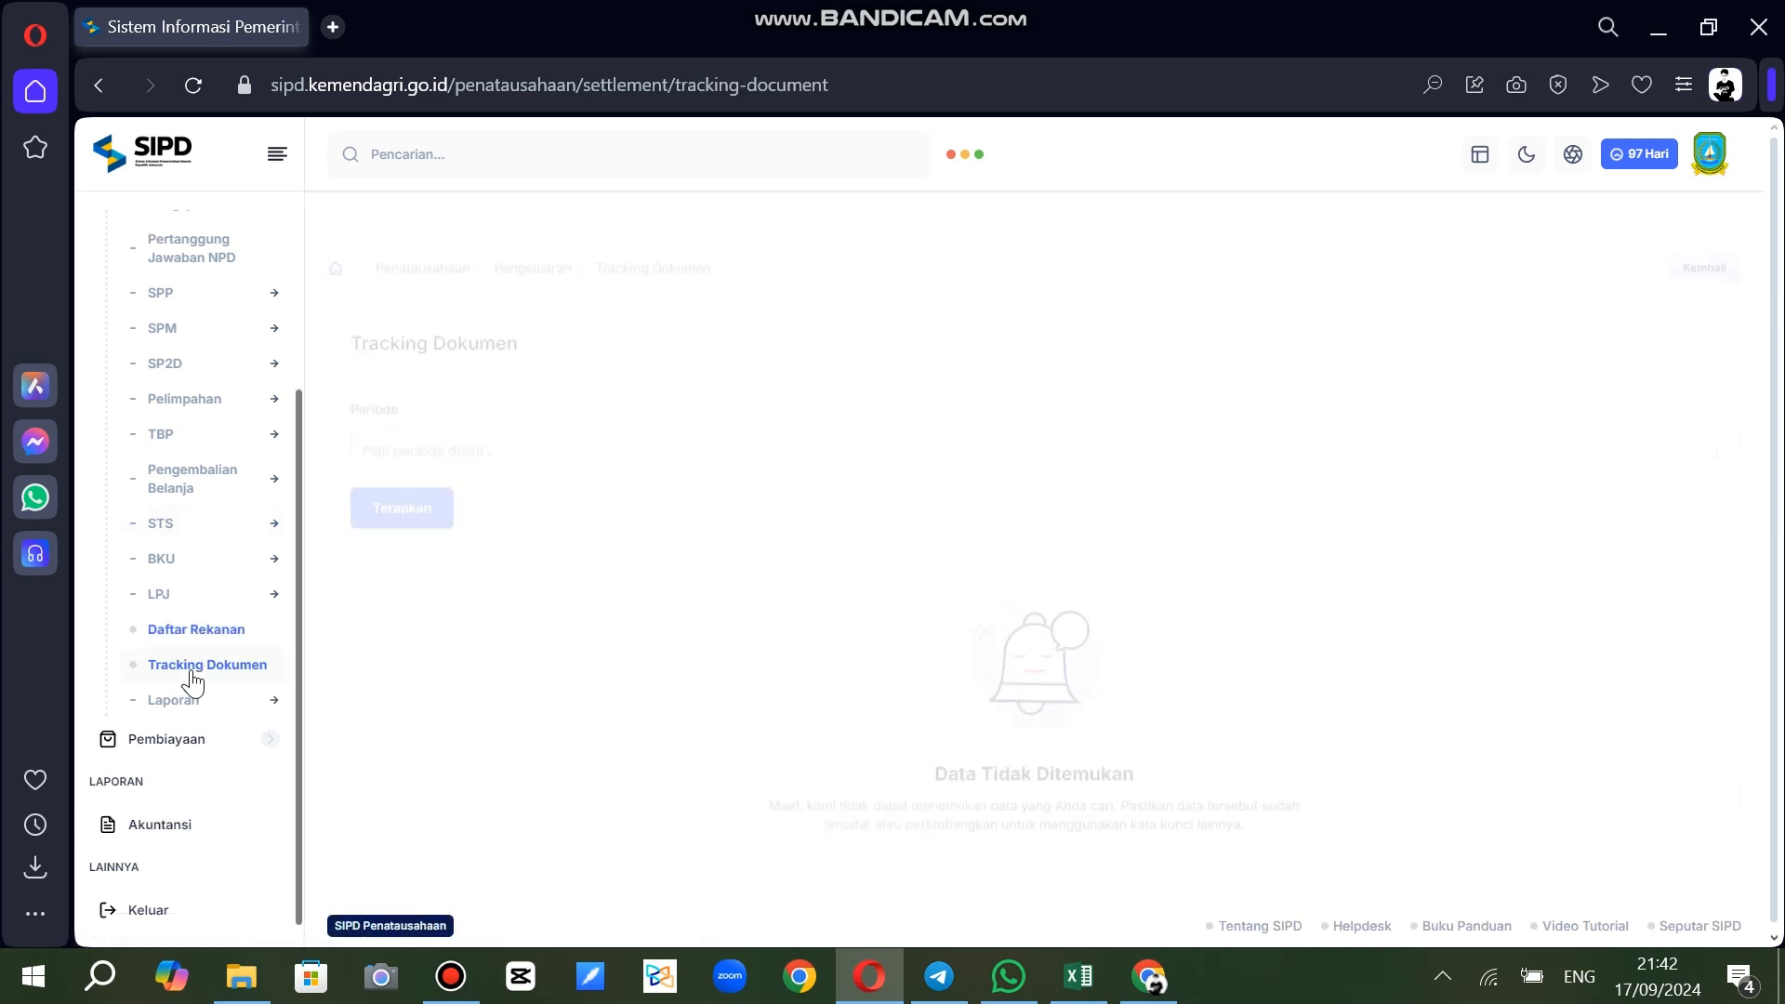
Set the tracking period to 2024-01-01 to 2024-01-31 and apply it
click(601, 414)
click(454, 454)
click(450, 478)
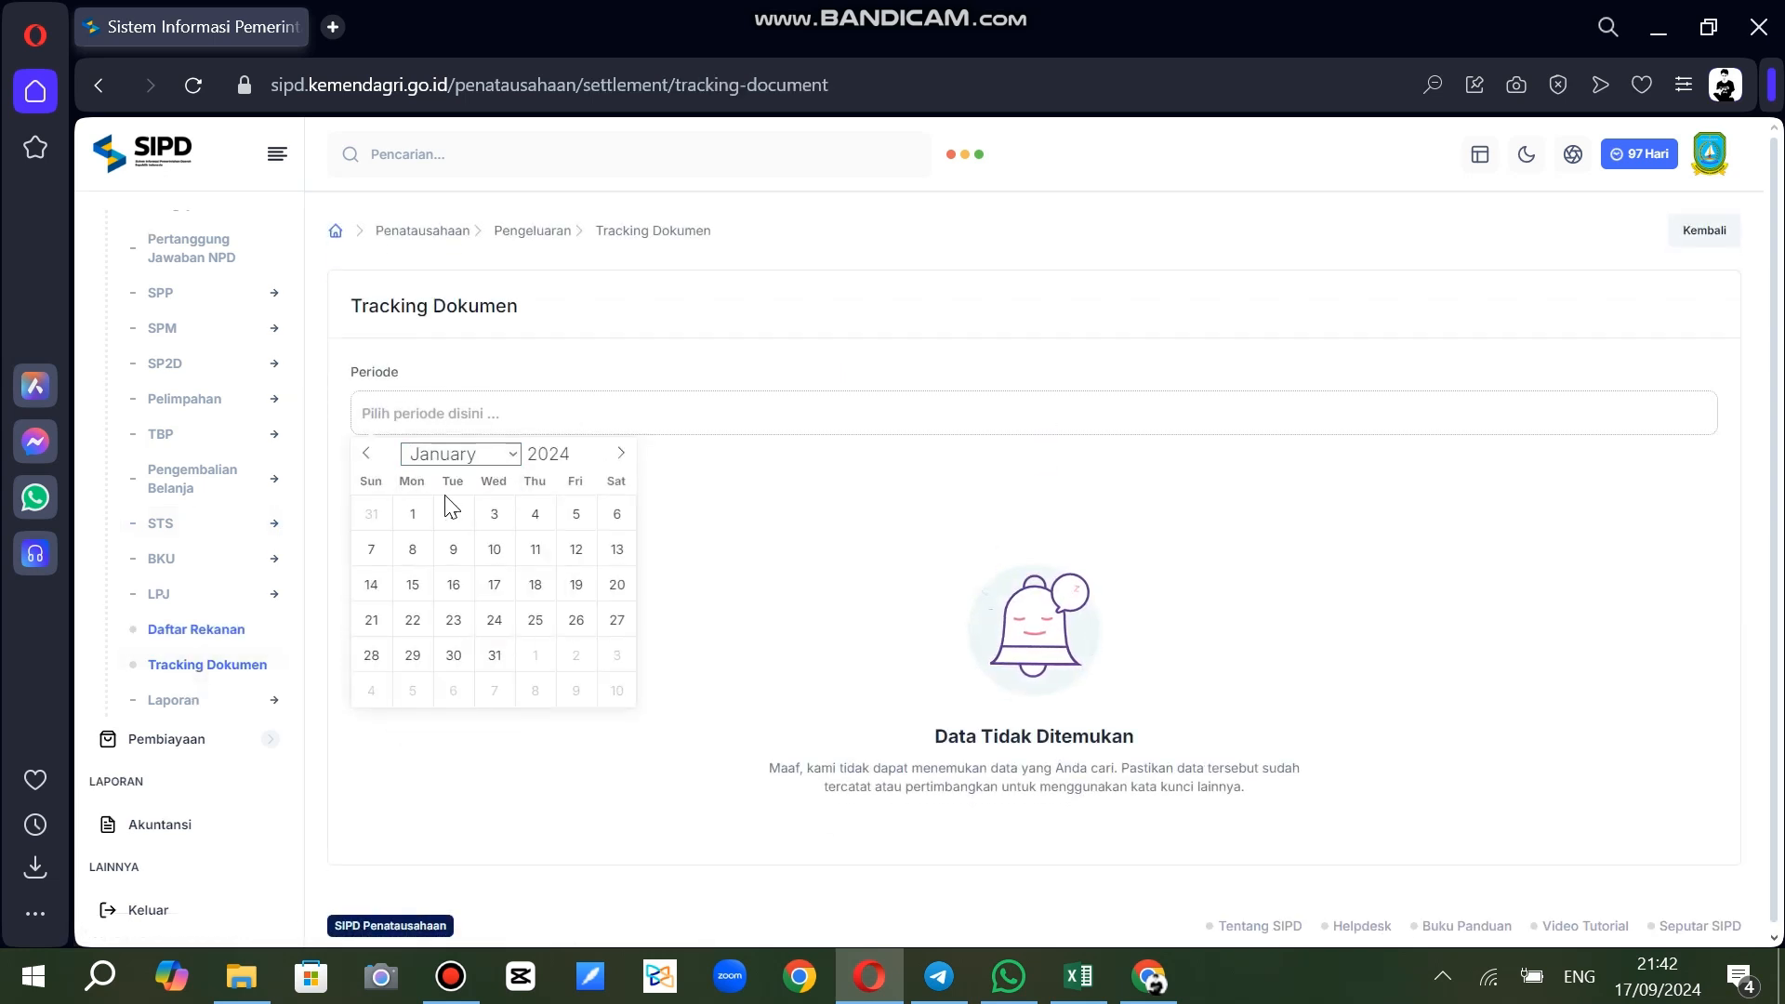
click(412, 513)
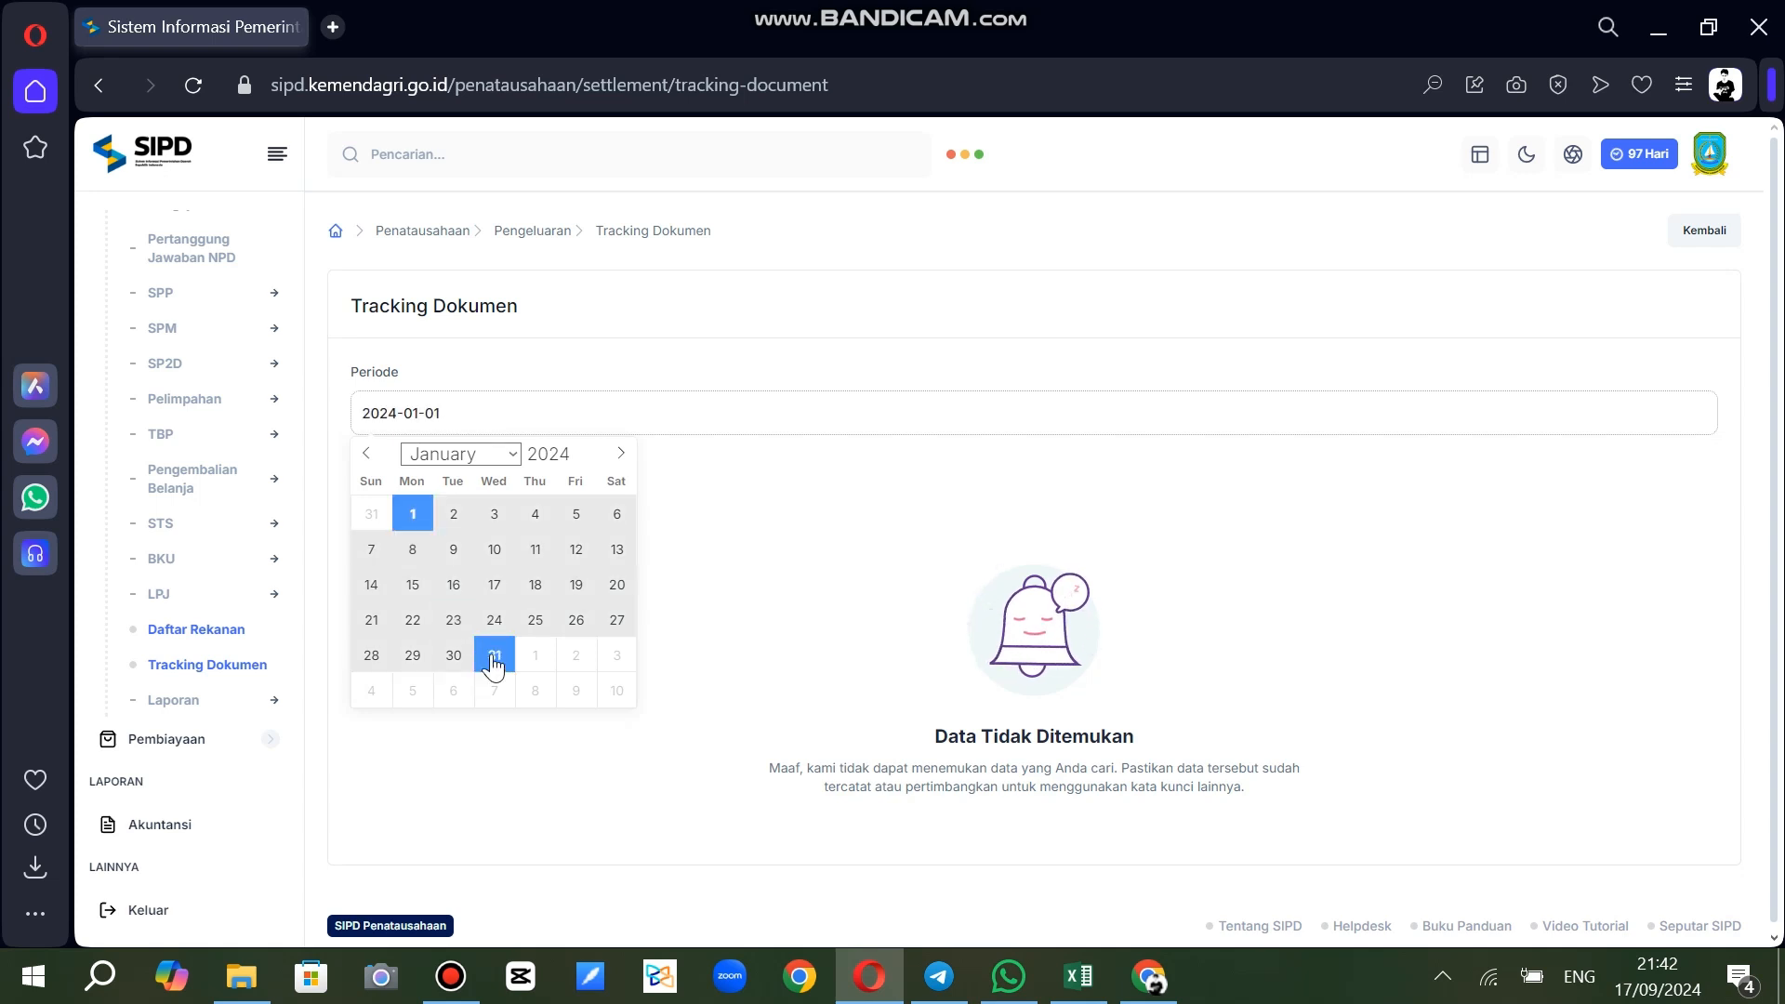
click(491, 654)
click(403, 476)
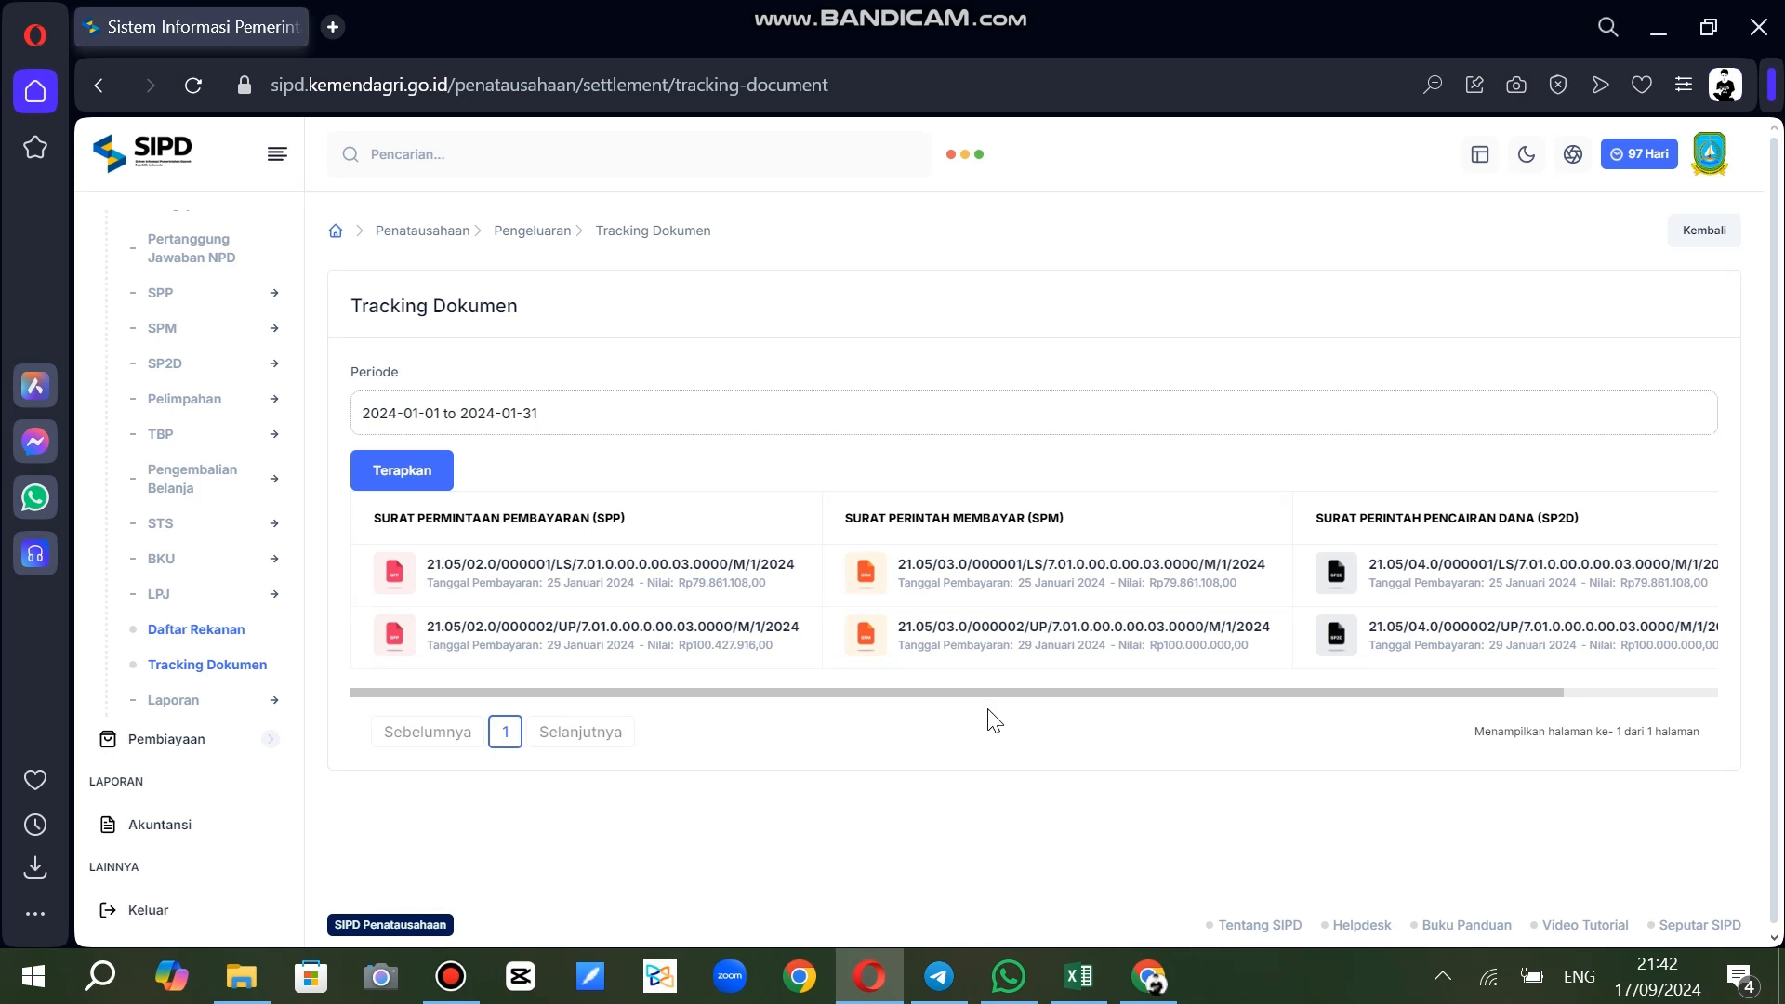
Compare the SPP, SPM and SP2D amounts of the UP document dated 29 Januari 2024
mouse_move(1012, 705)
mouse_down()
mouse_move(1334, 705)
mouse_move(1000, 722)
mouse_up()
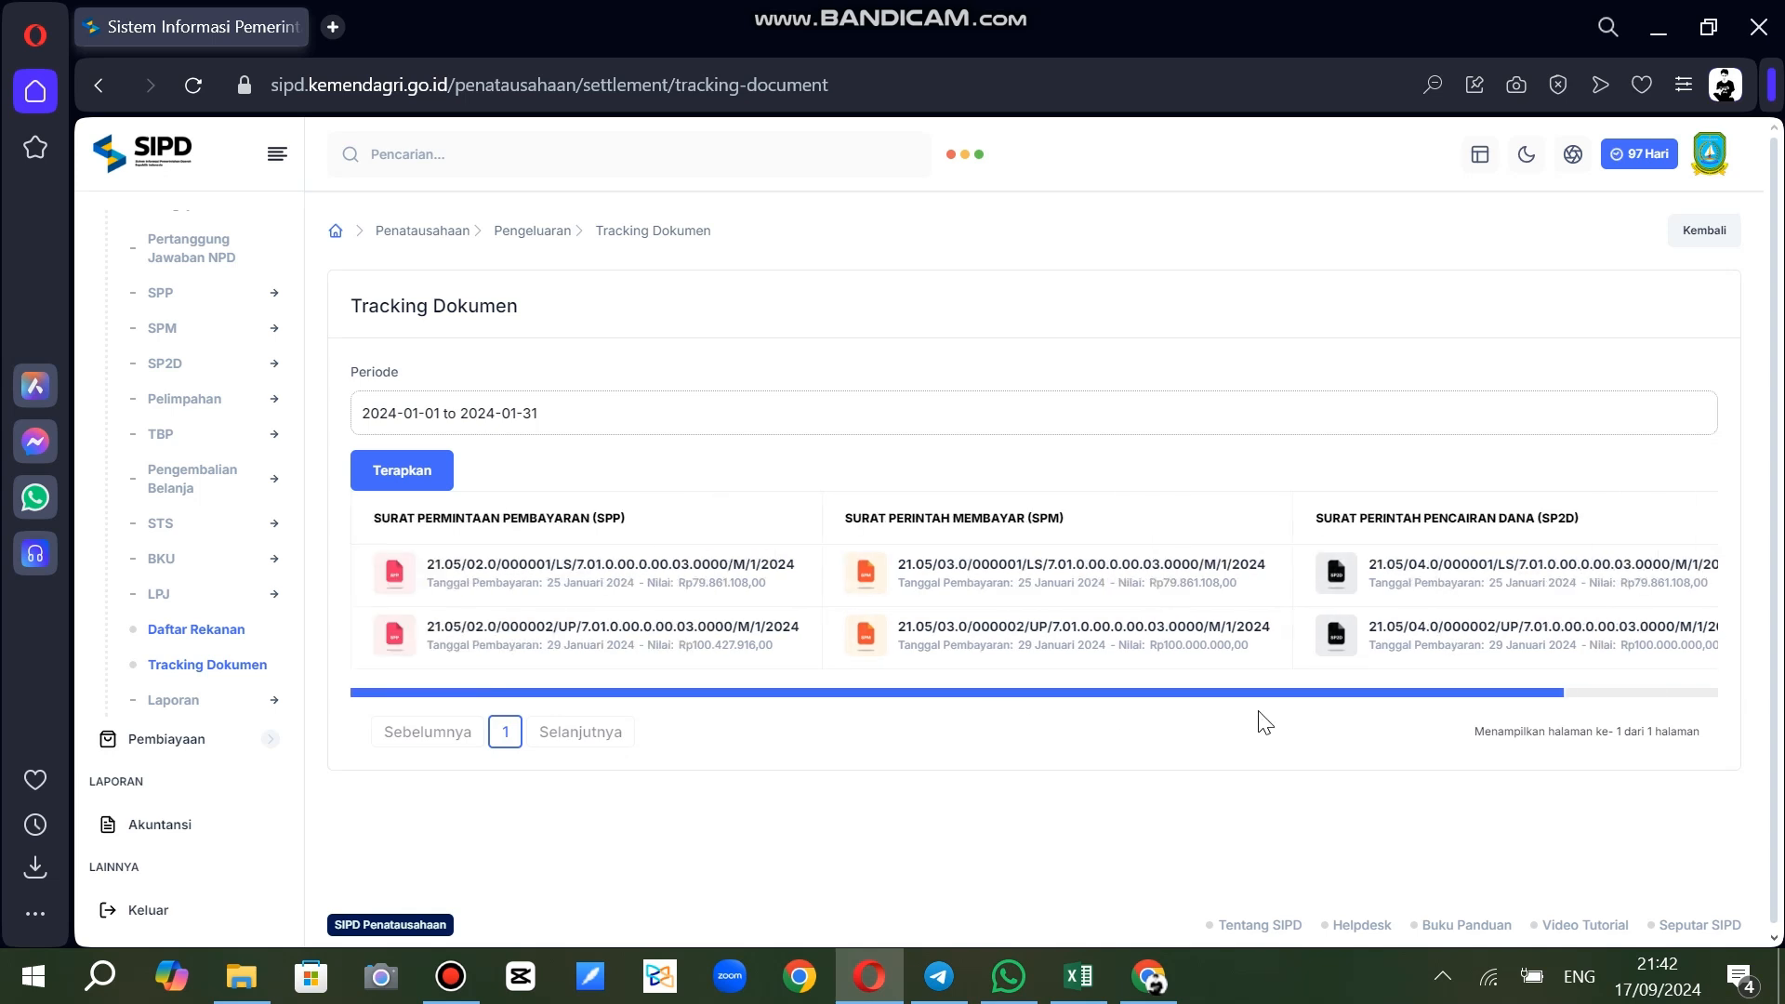
scroll(1283, 724, right, 3)
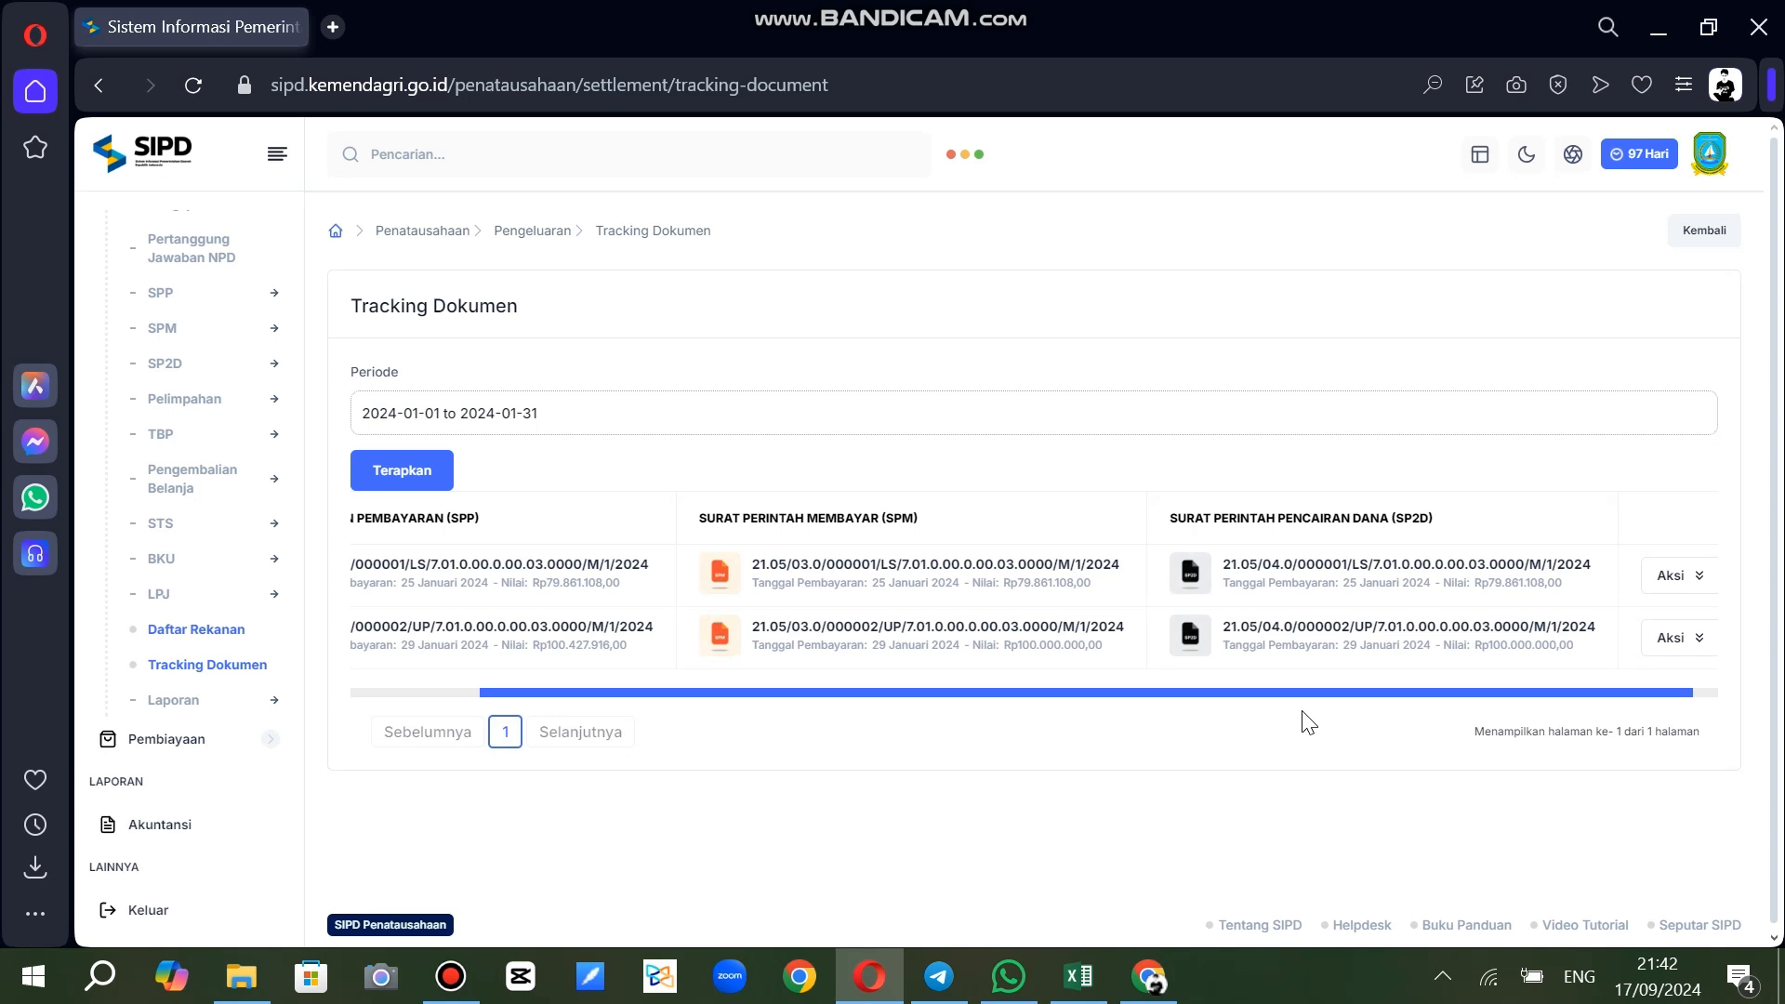
scroll(1310, 722, left, 1)
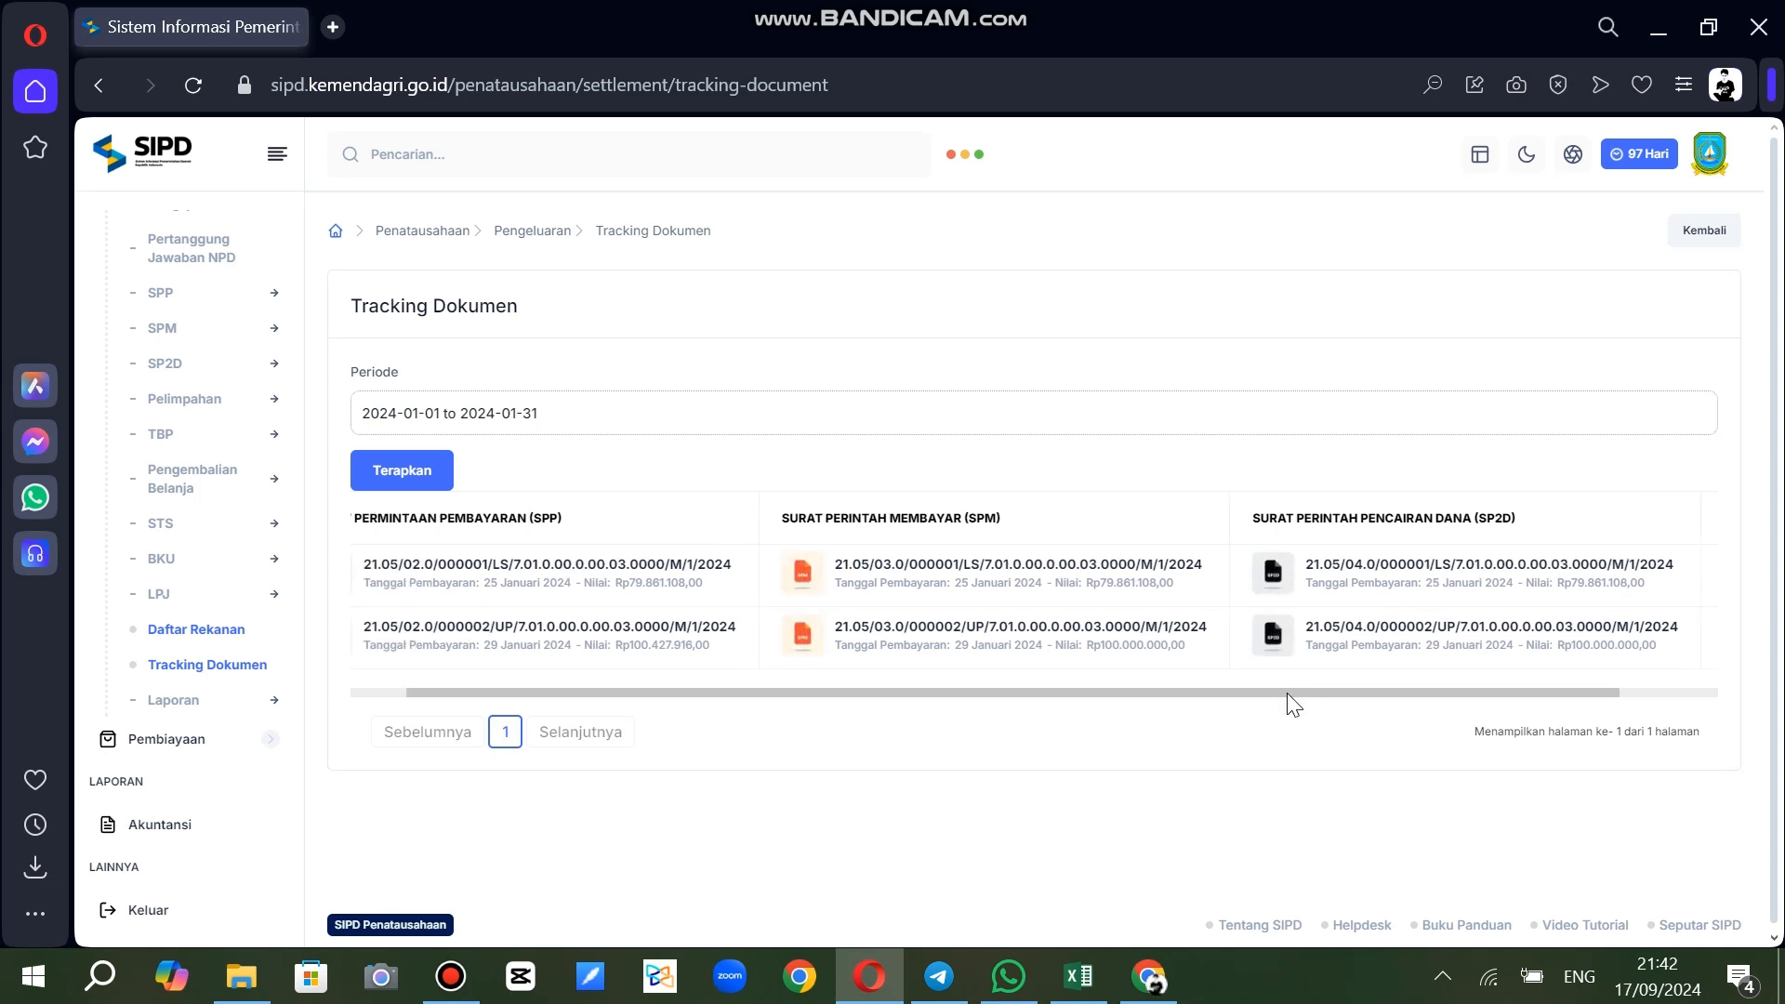
drag(1302, 702, 1350, 699)
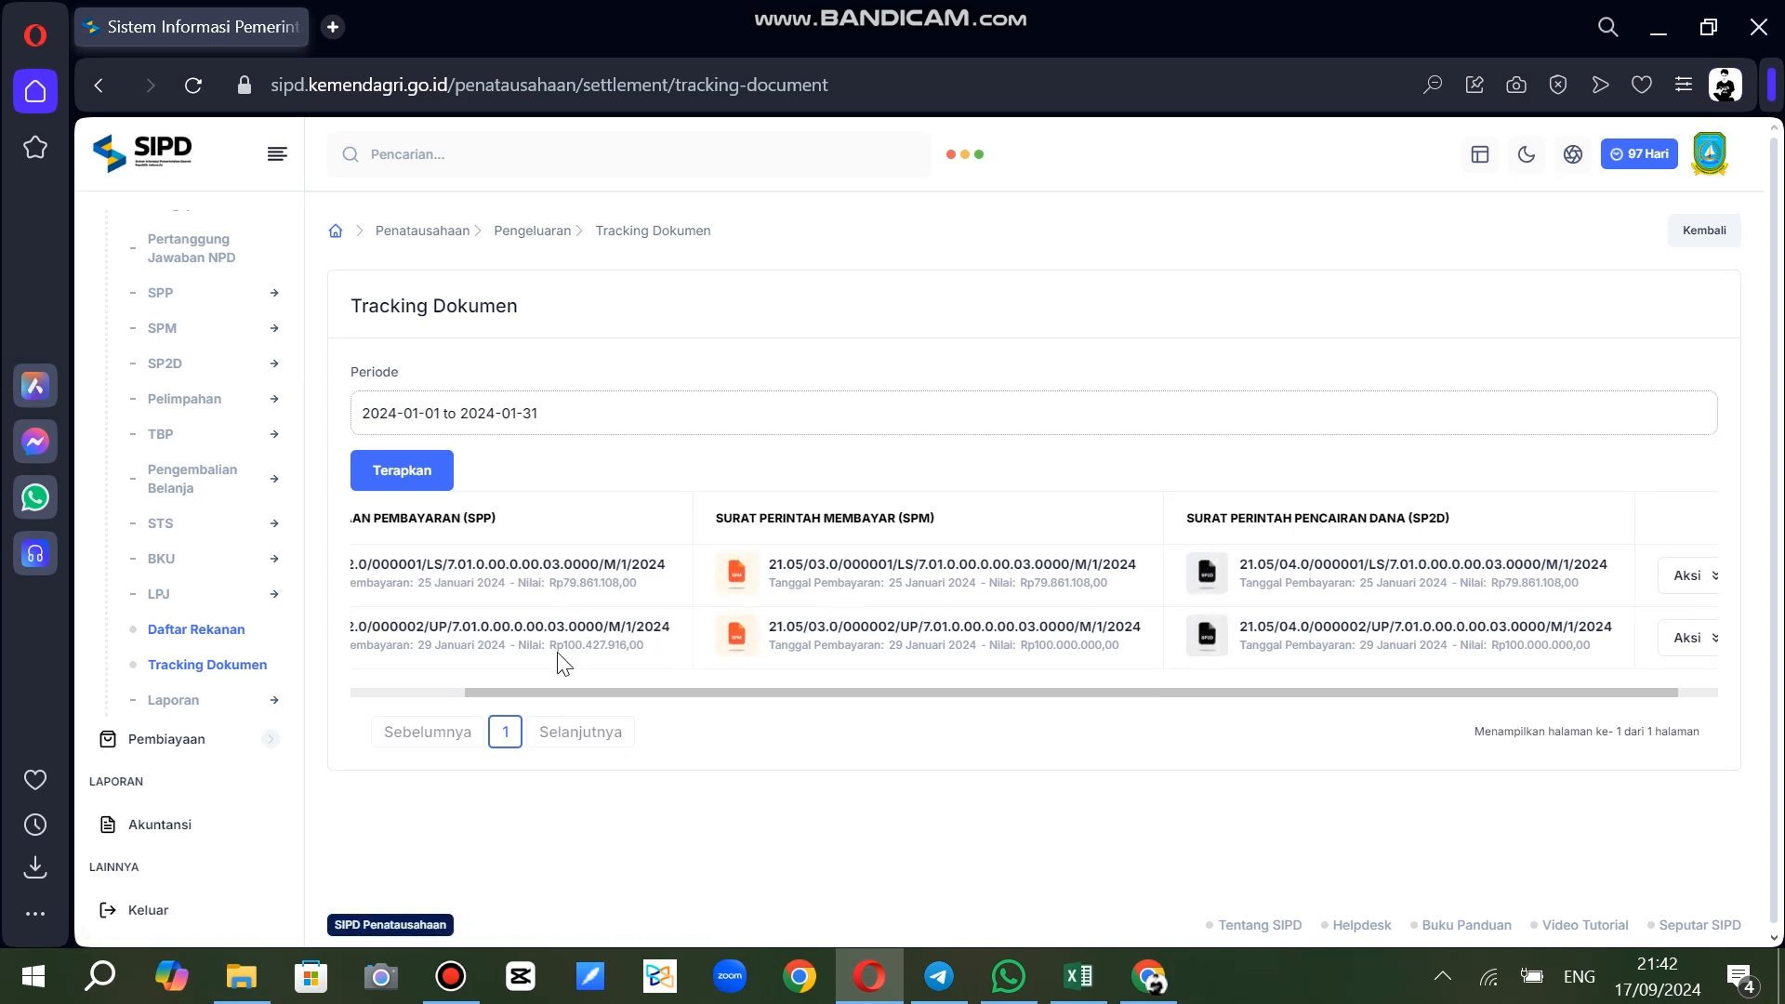
drag(558, 651, 632, 648)
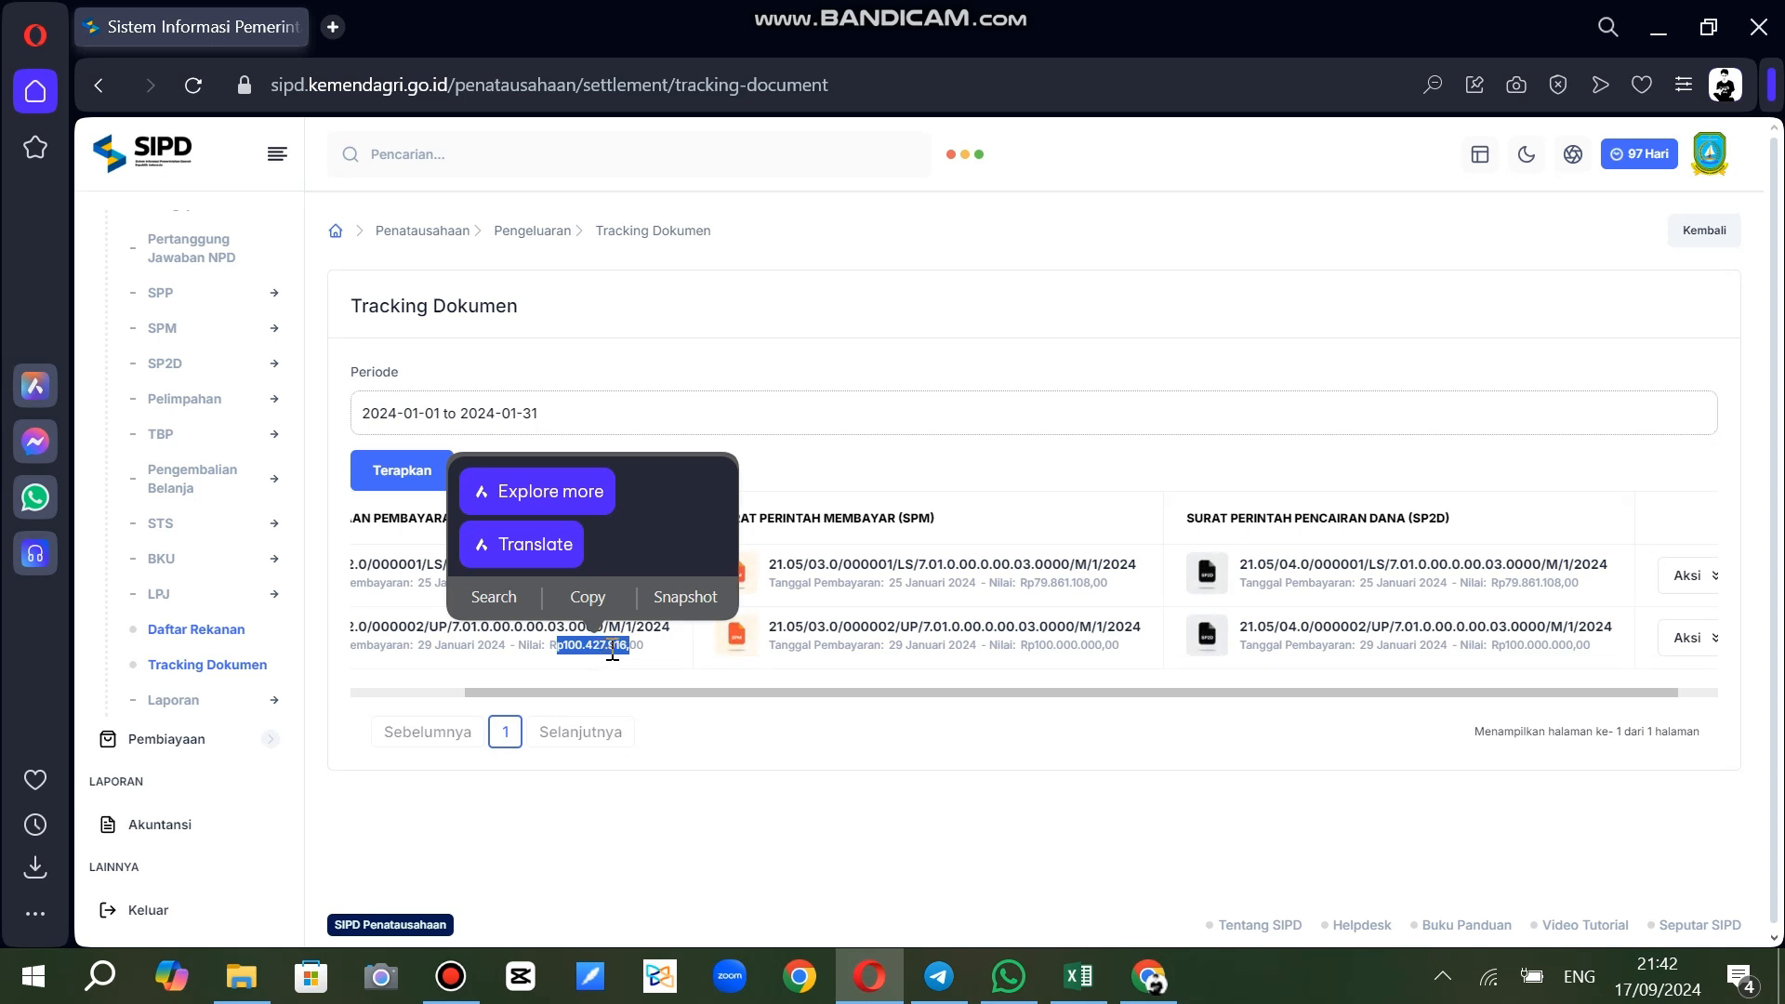
click(1088, 662)
drag(1039, 646, 1076, 645)
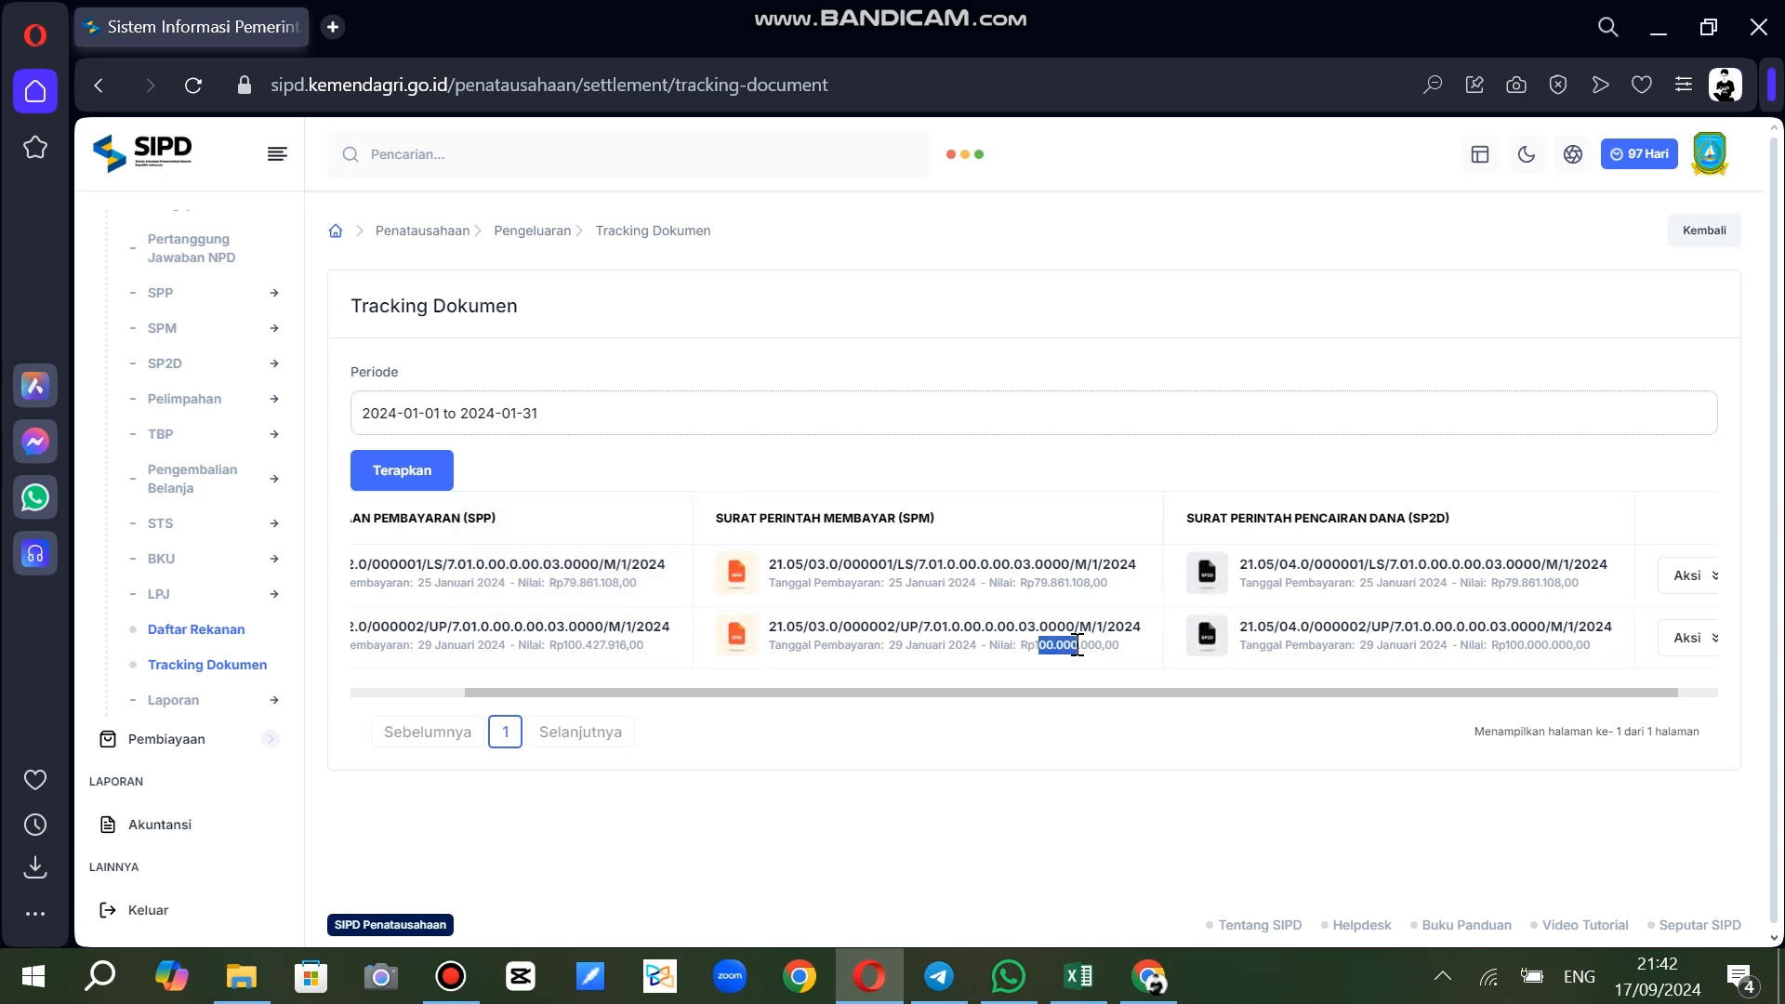
drag(1516, 646, 1562, 645)
click(1366, 751)
View the print options offered for the LS document dated 25 Januari 2024
click(1690, 581)
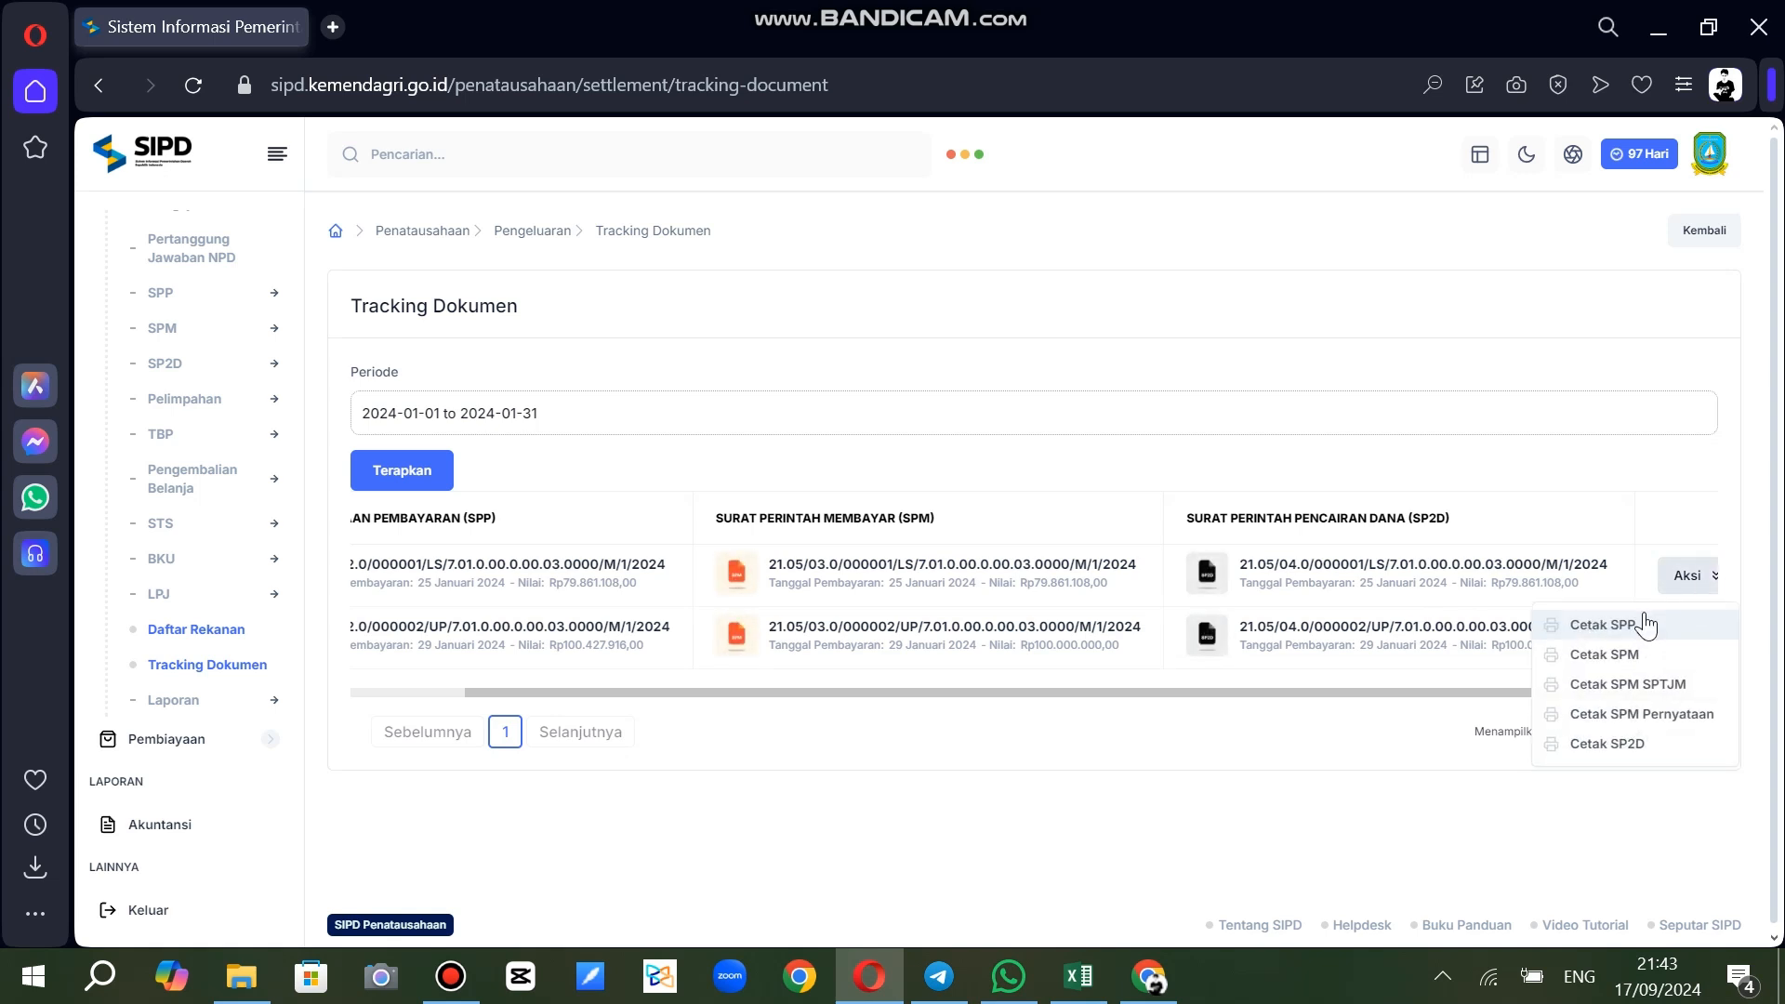
drag(1383, 690, 1206, 730)
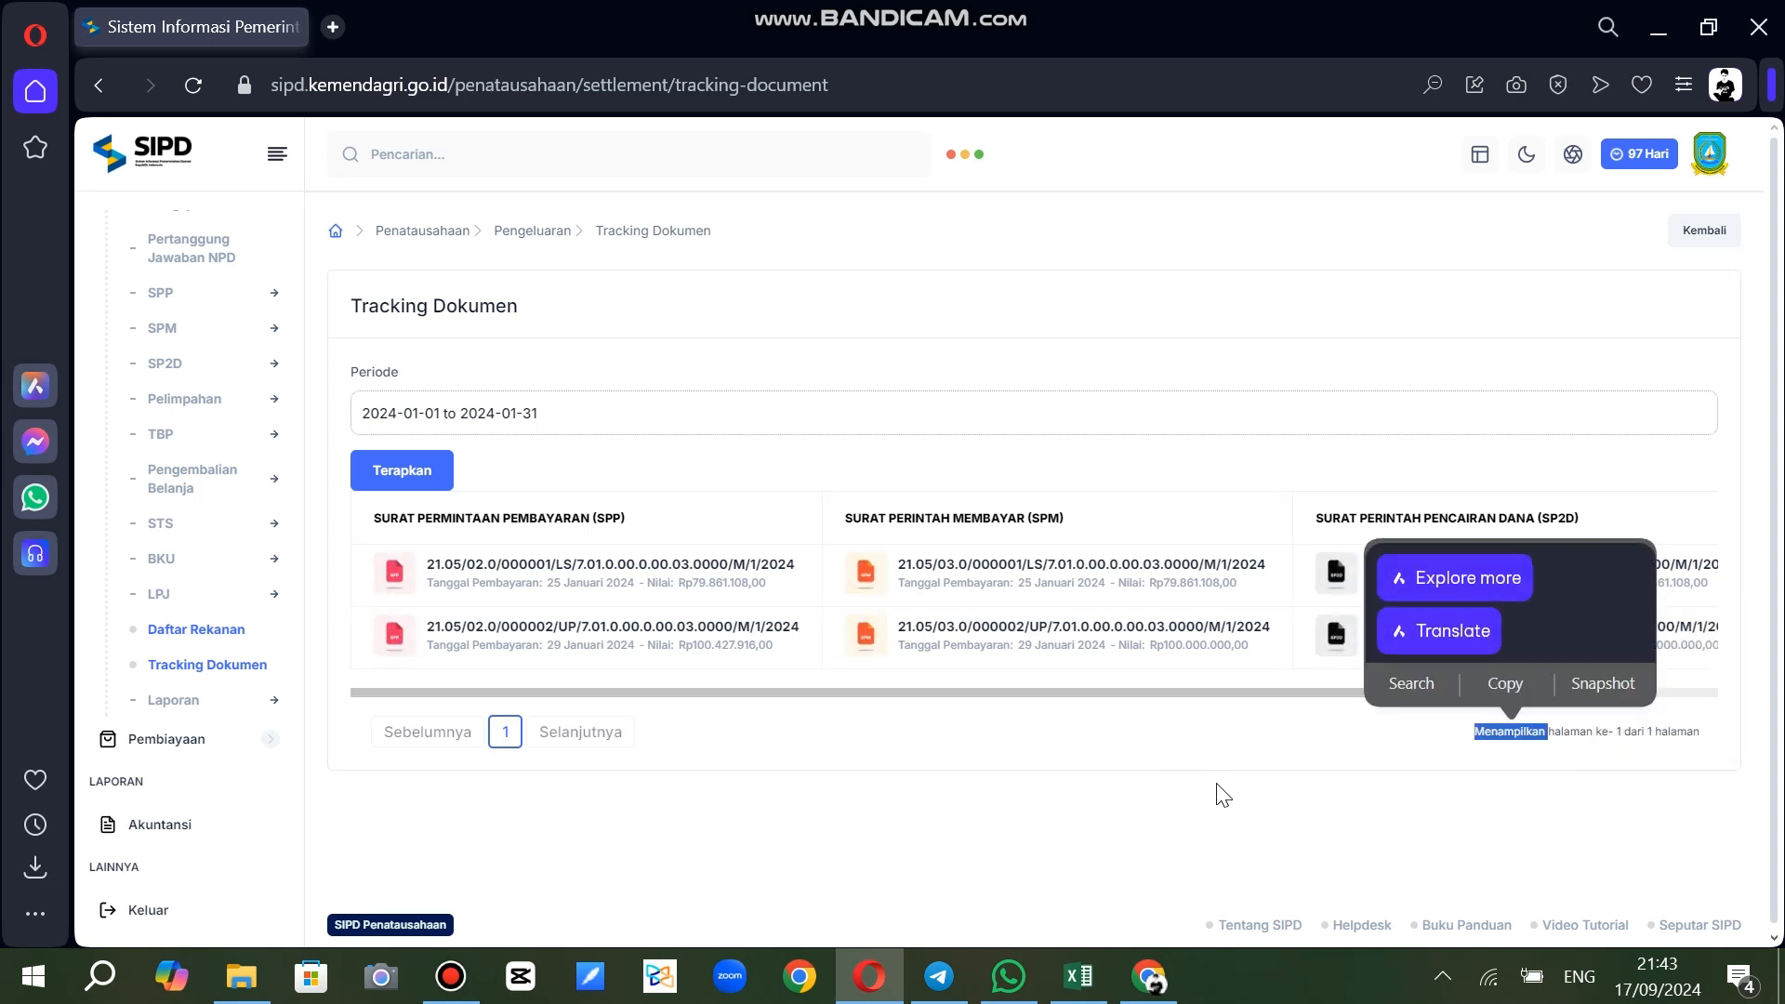
click(1278, 723)
drag(1284, 700, 1380, 697)
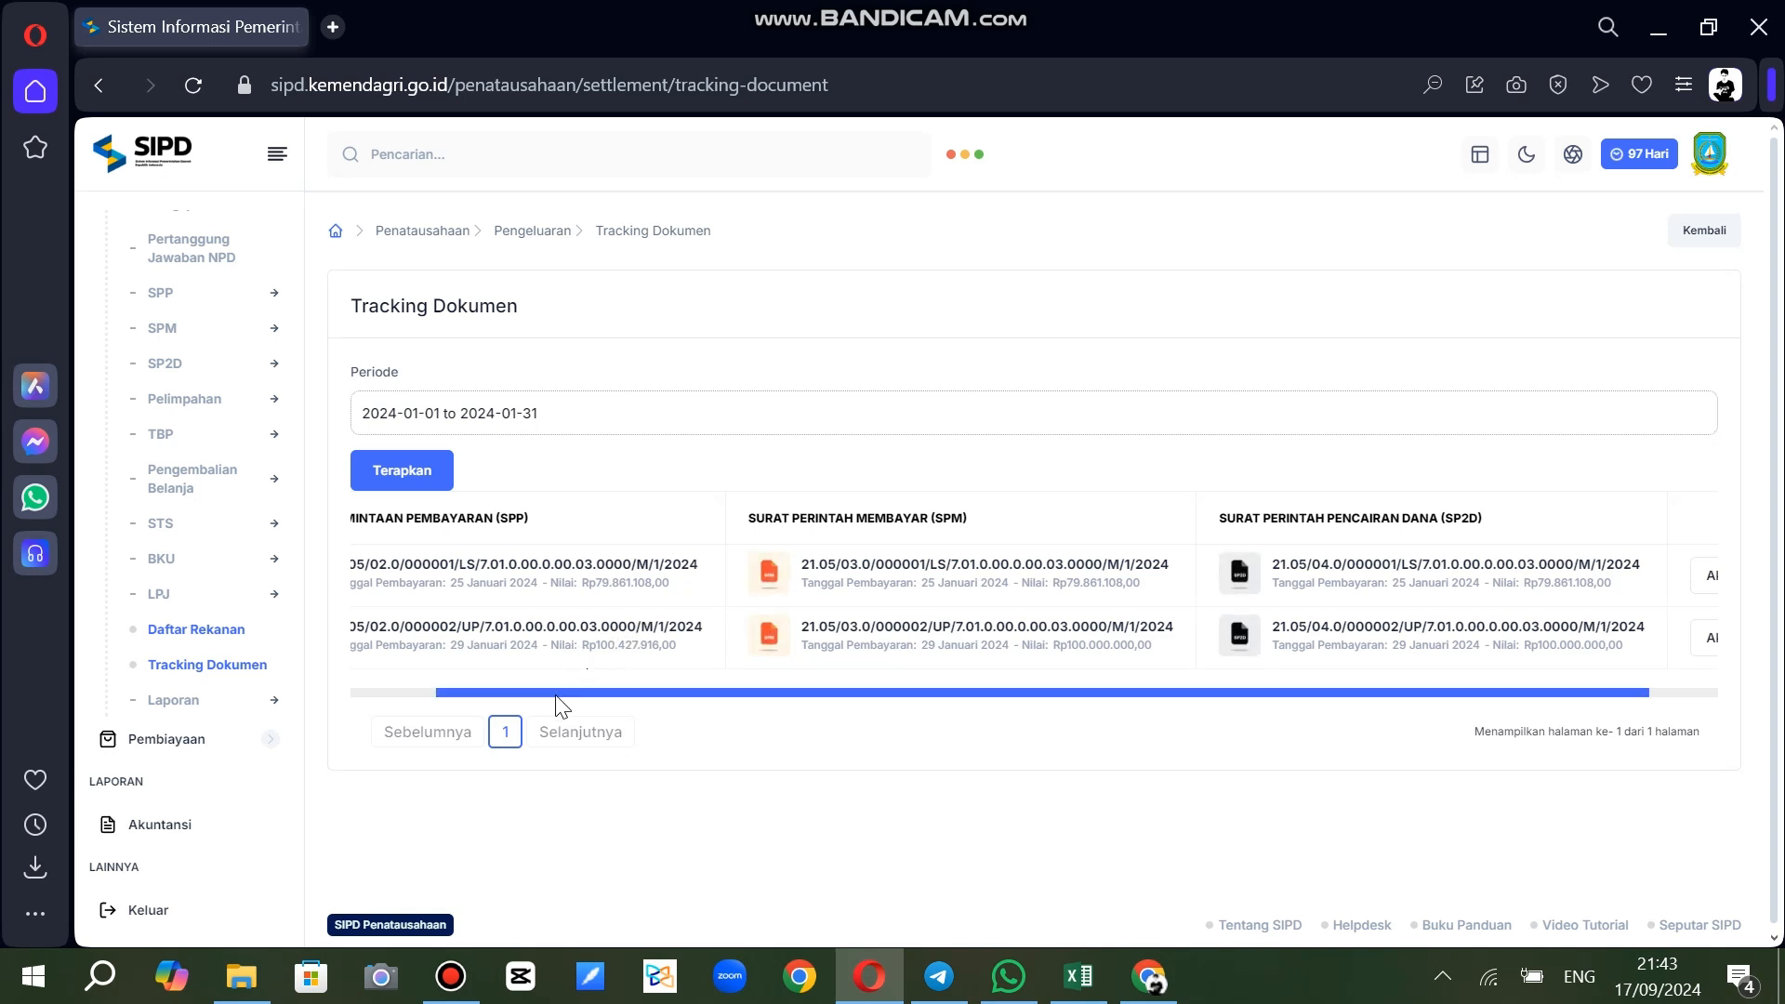
Examine the SPP amount of the UP document dated 29 Januari 2024 again
drag(568, 691, 513, 692)
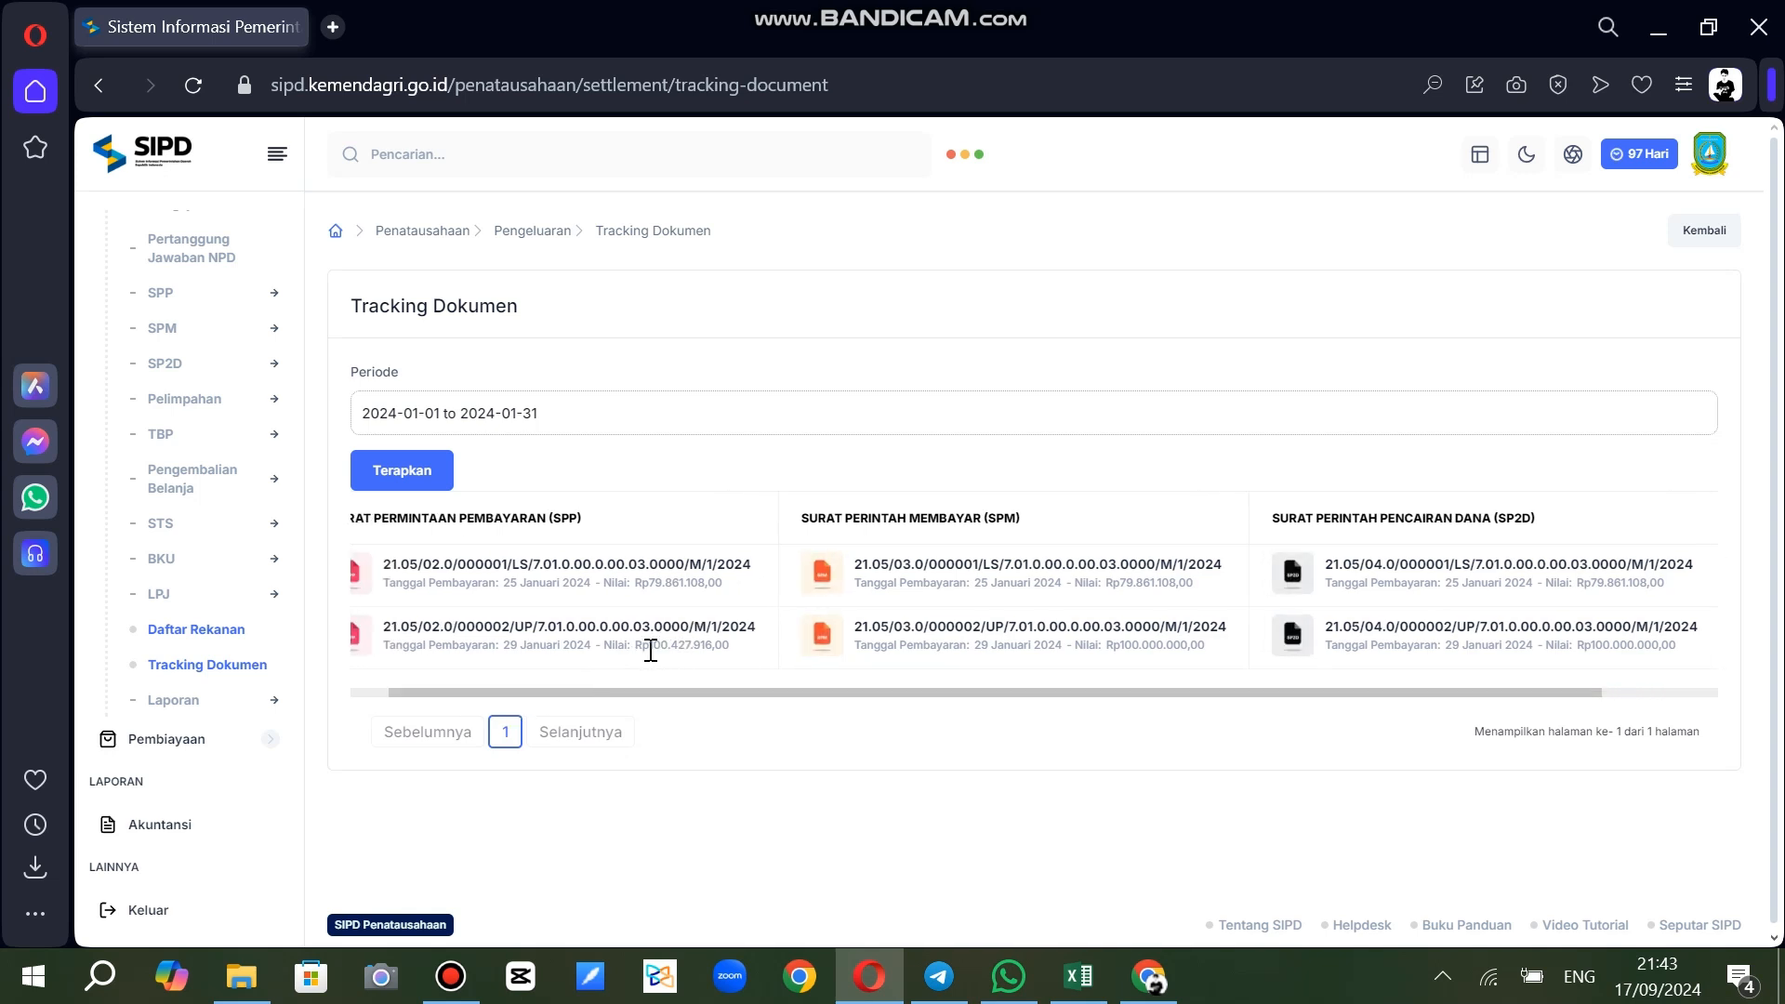
drag(651, 649, 714, 650)
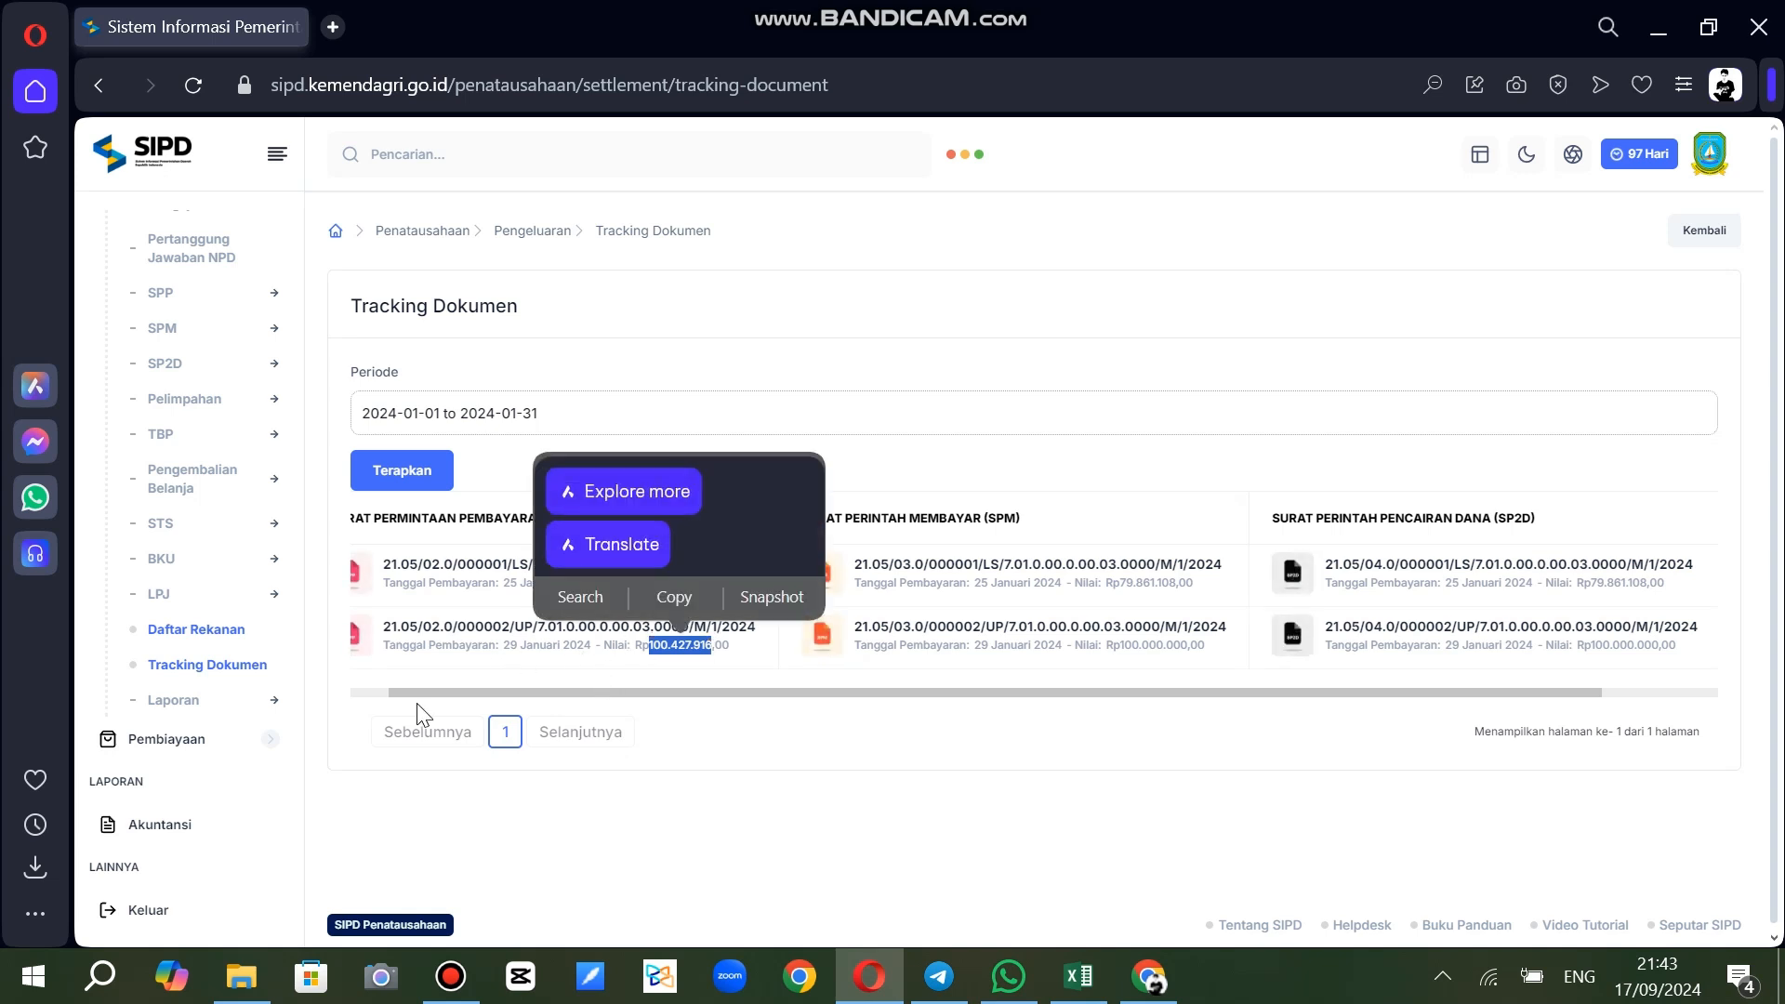
click(660, 646)
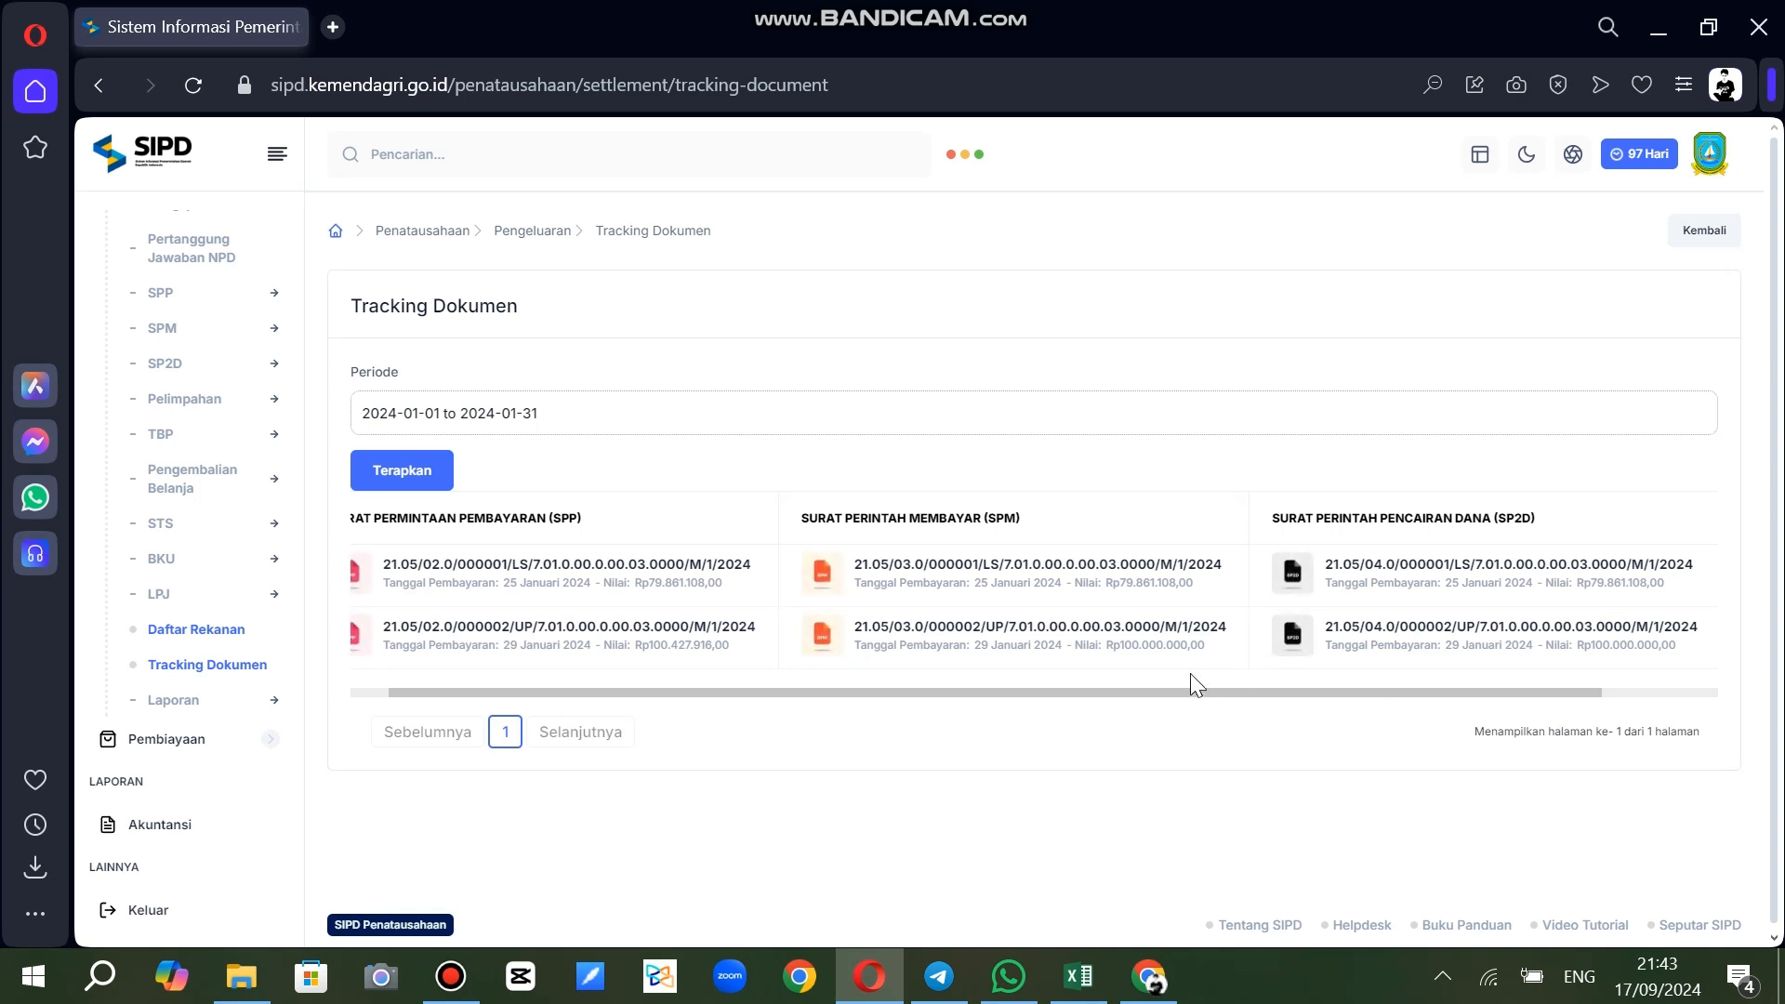
Recheck the SPM, SPP and SP2D amounts of the UP document dated 29 Januari 2024 against each other
drag(1107, 648, 1190, 648)
click(1206, 648)
drag(660, 650, 719, 648)
click(1553, 646)
Open the SPP print preview of the LS document dated 25 Januari 2024 and find its payment purpose
drag(771, 688, 1000, 699)
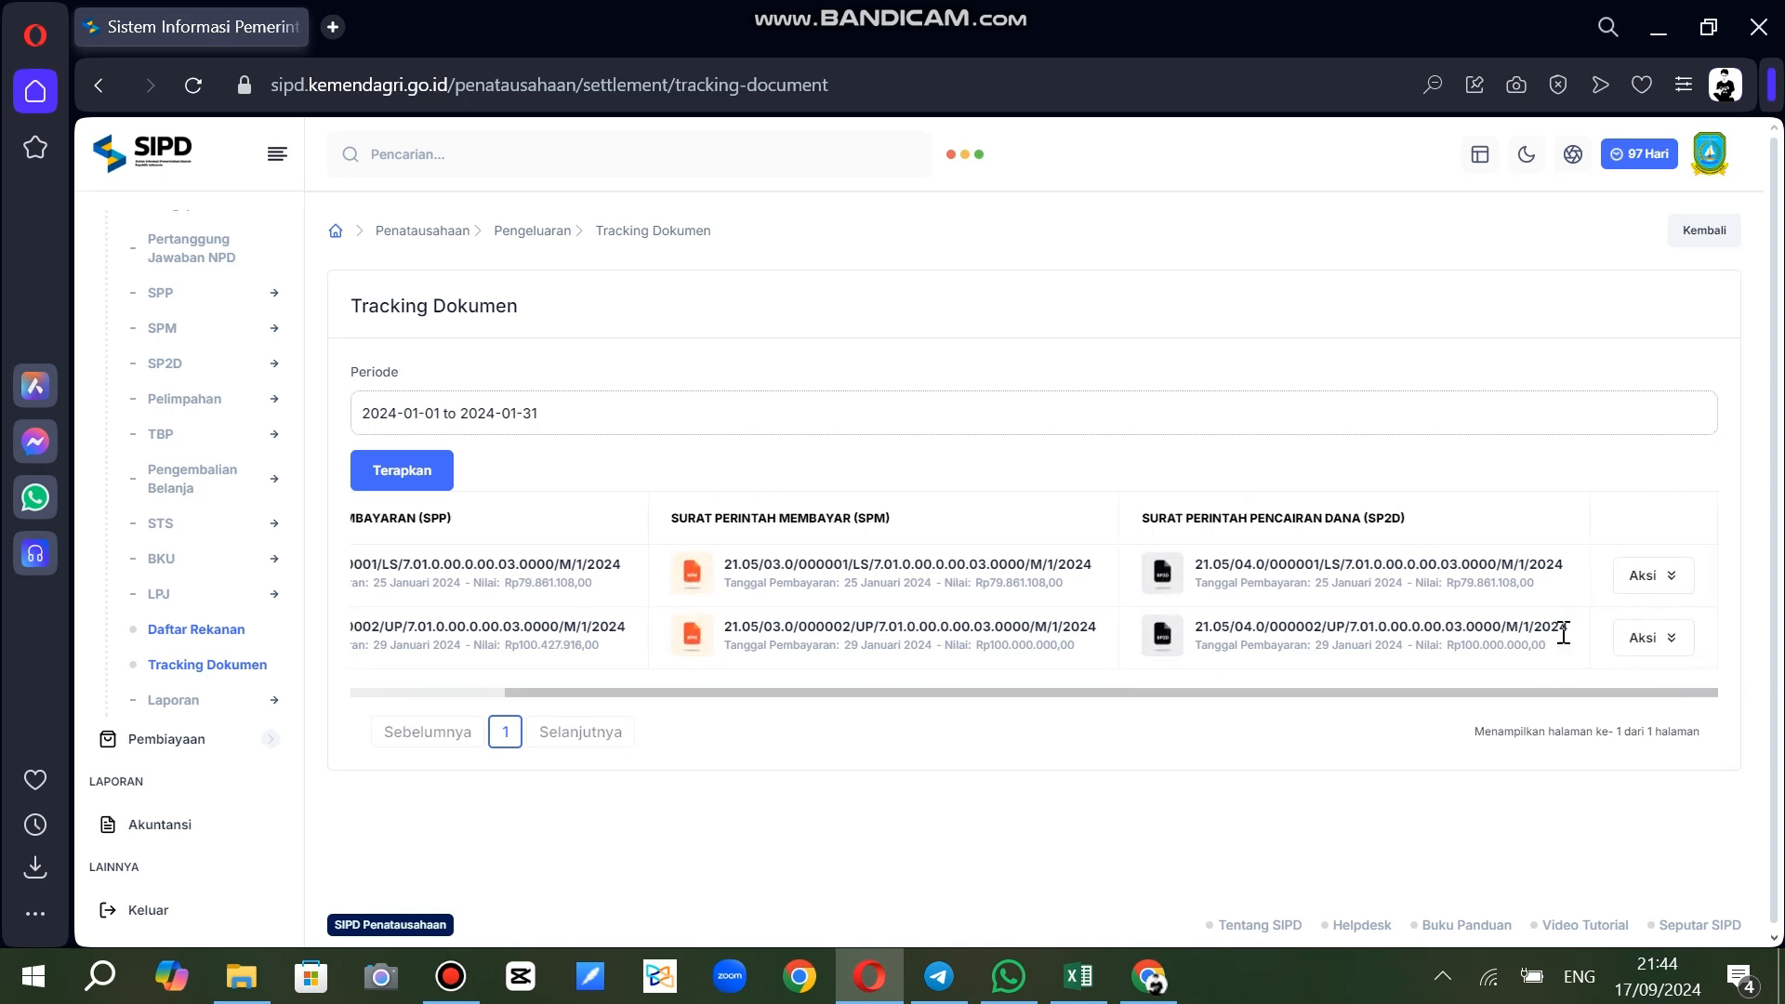
click(1643, 578)
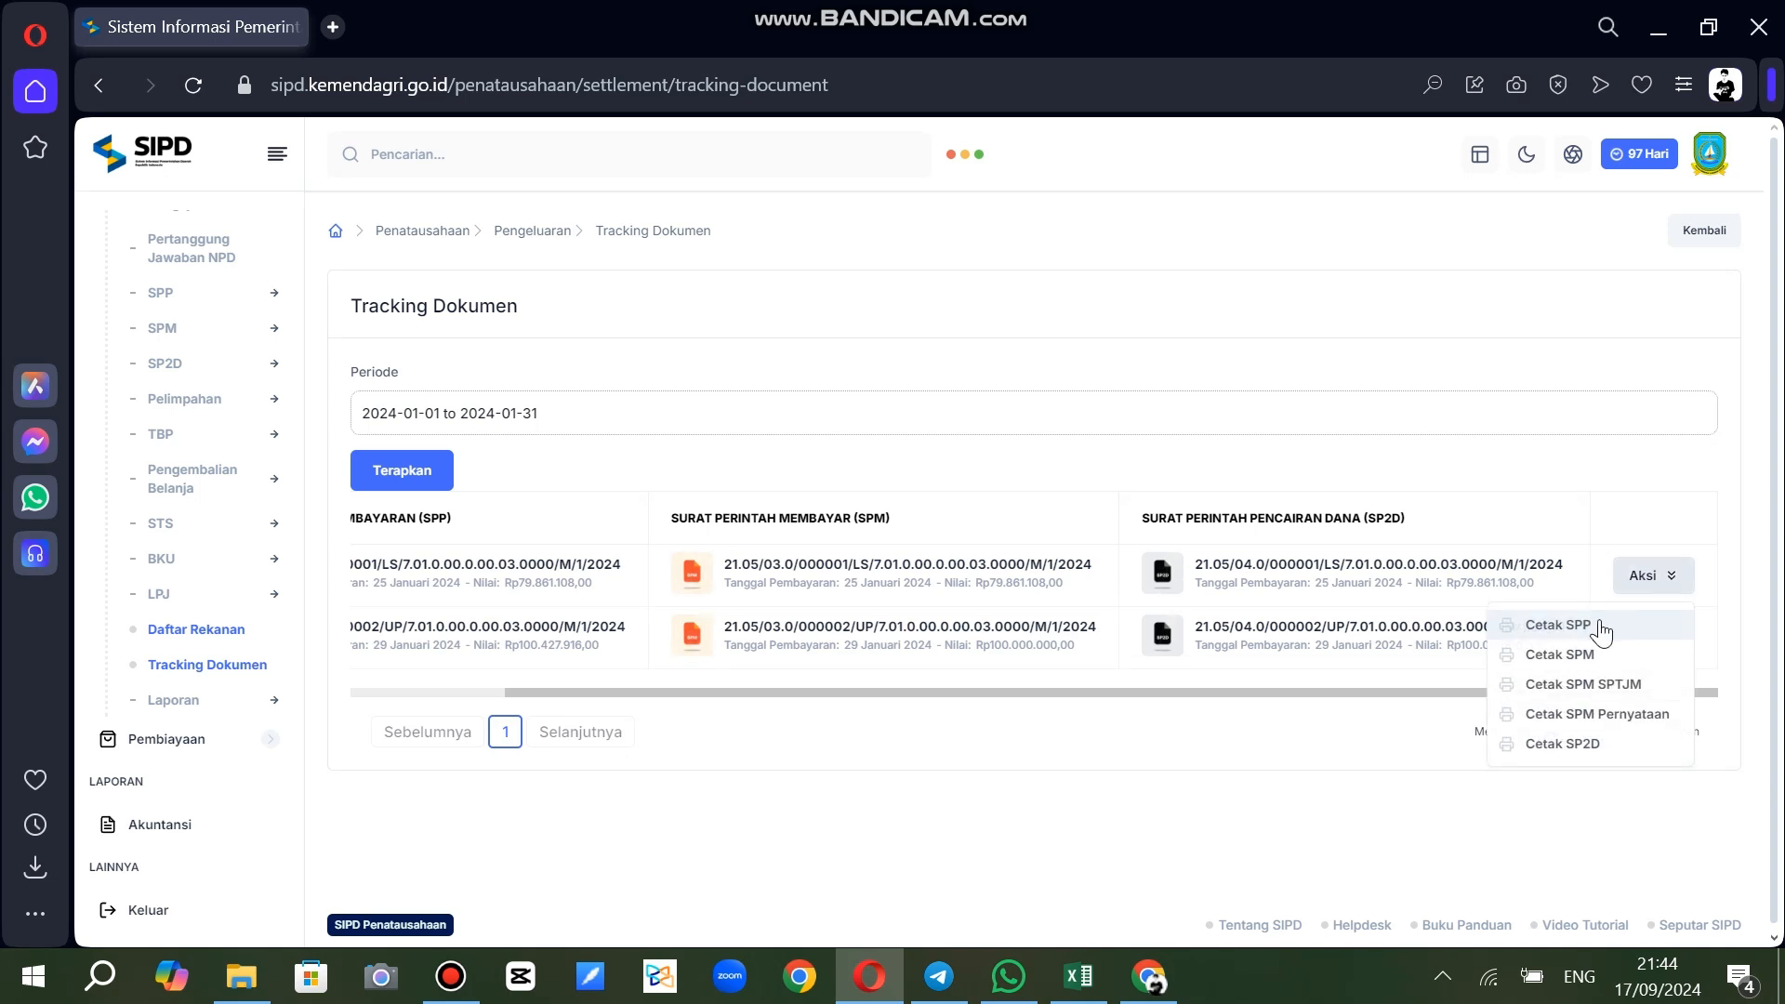
click(1558, 624)
scroll(1601, 629, down, 10)
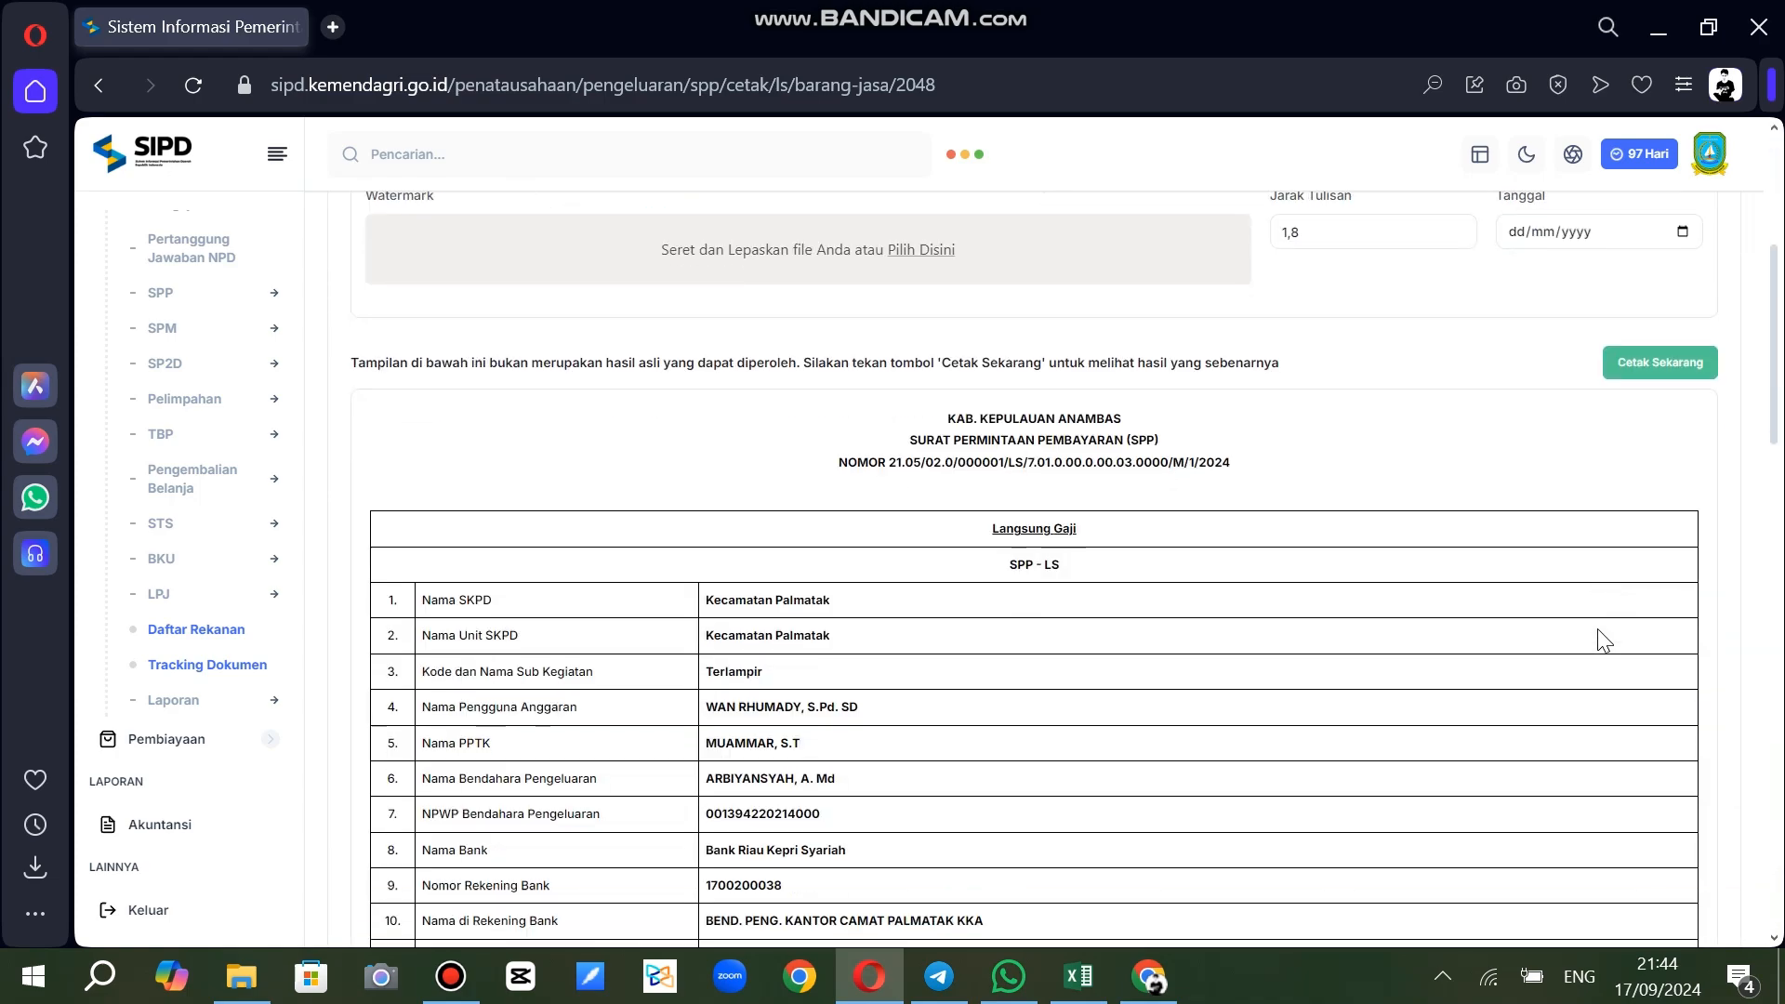
scroll(955, 632, down, 10)
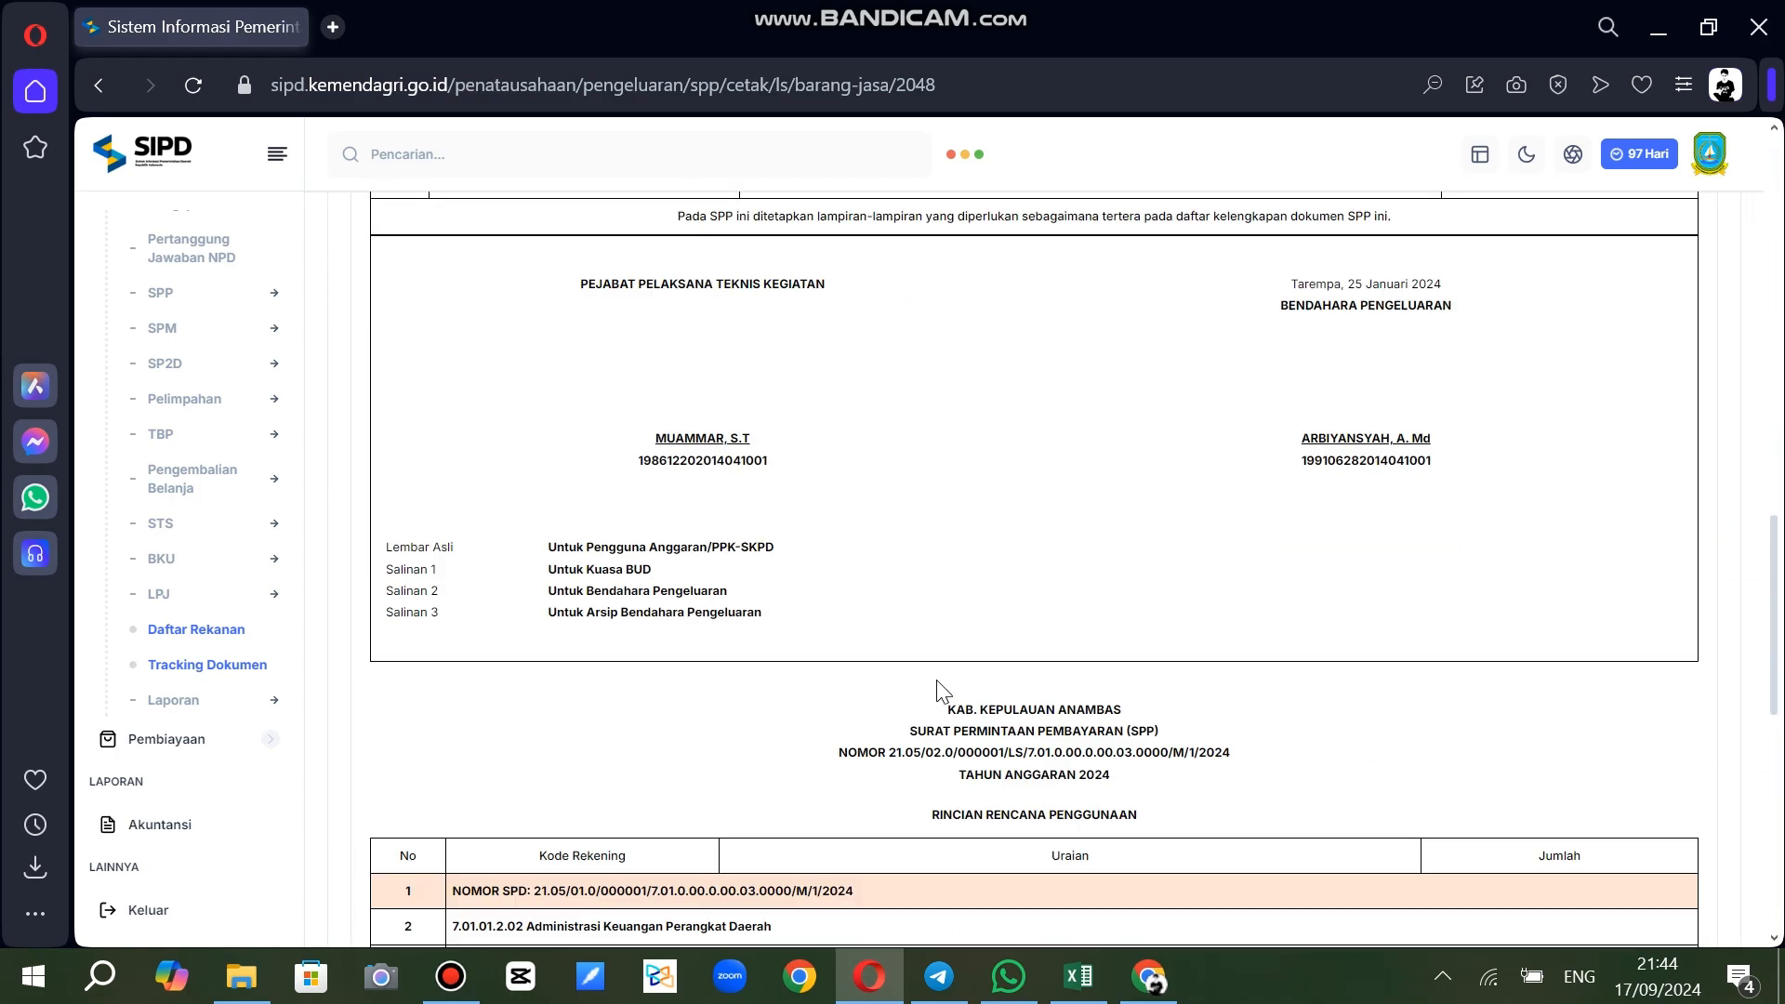
scroll(941, 690, up, 10)
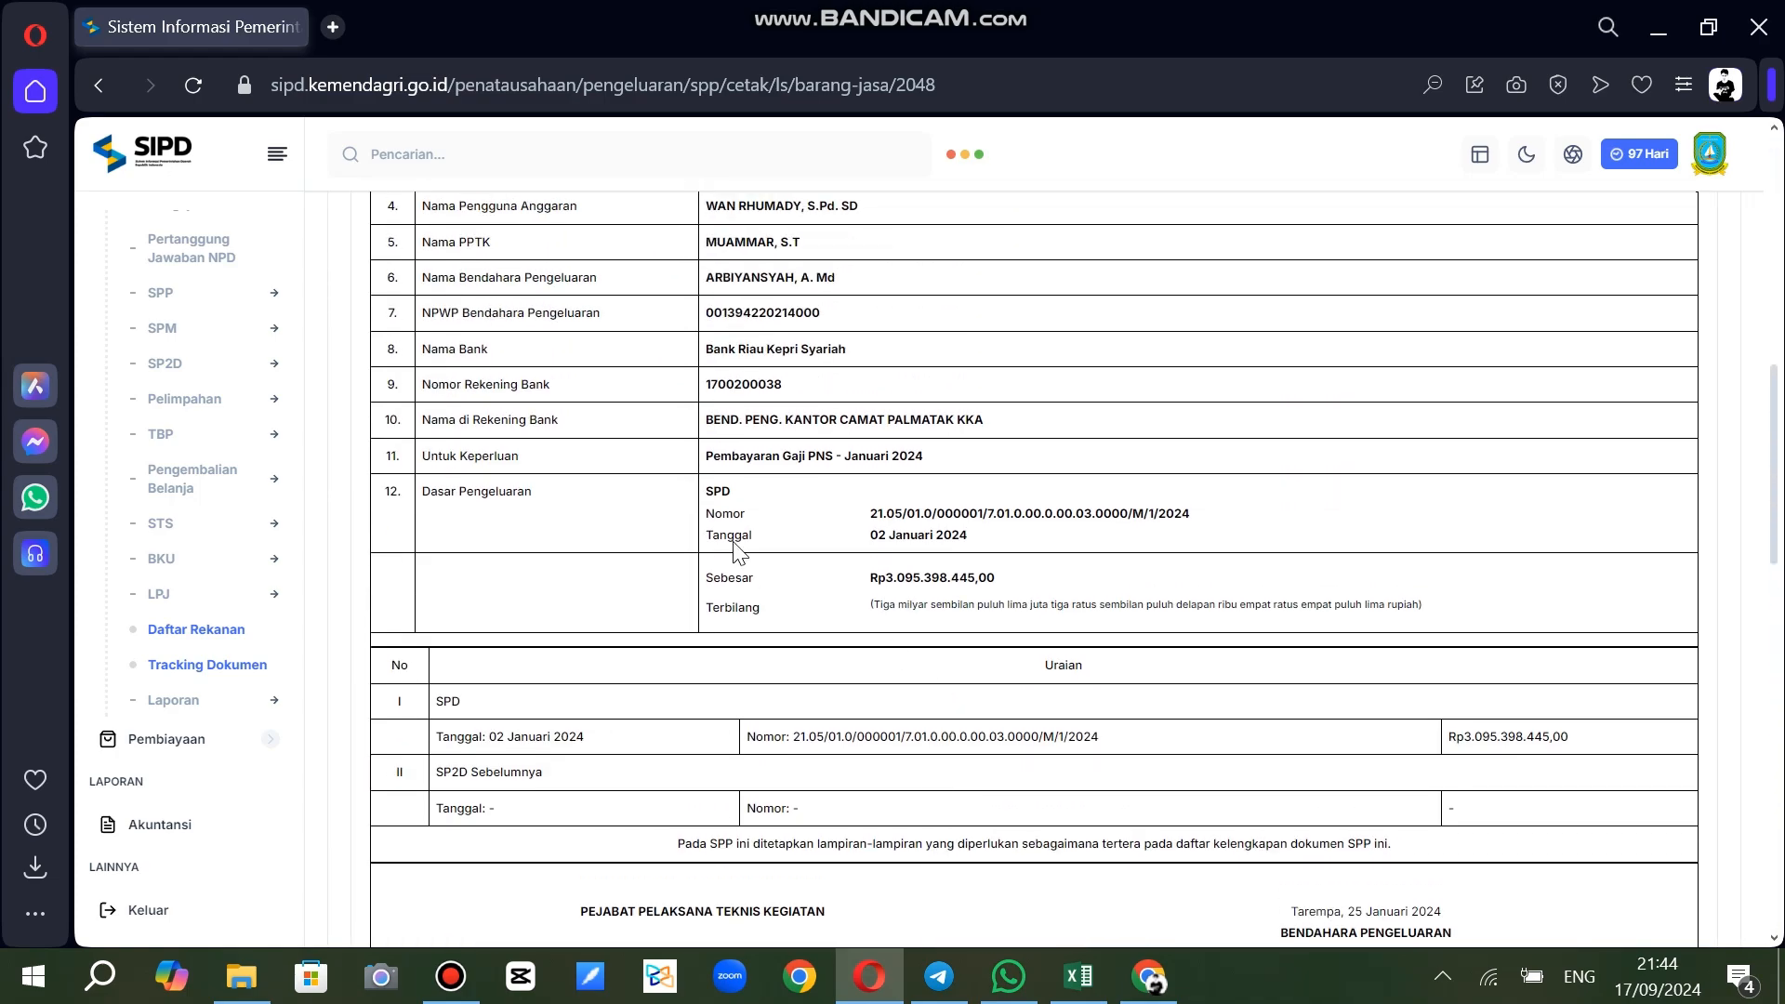
Copy the purpose "Pembayaran Gaji PNS - Januari 2024" from the SPP into the Uraian Pembayaran cell B3 of the Excel sheet
drag(701, 457, 920, 454)
click(1078, 976)
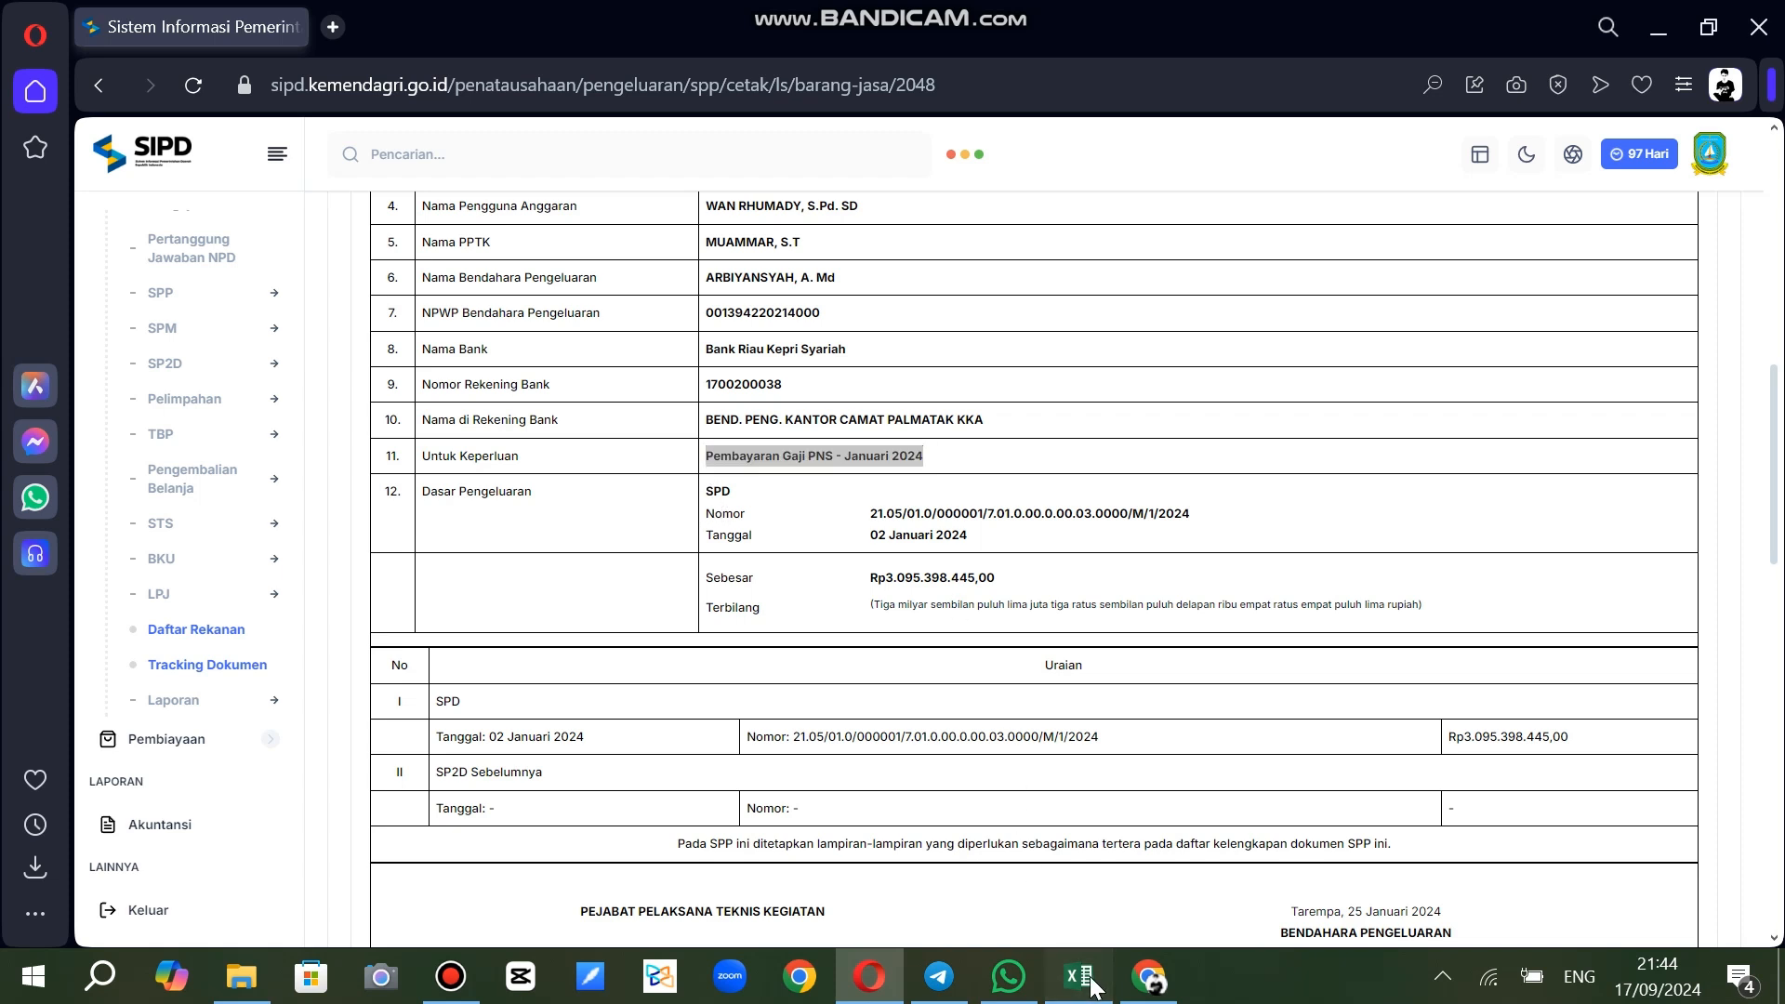
click(155, 304)
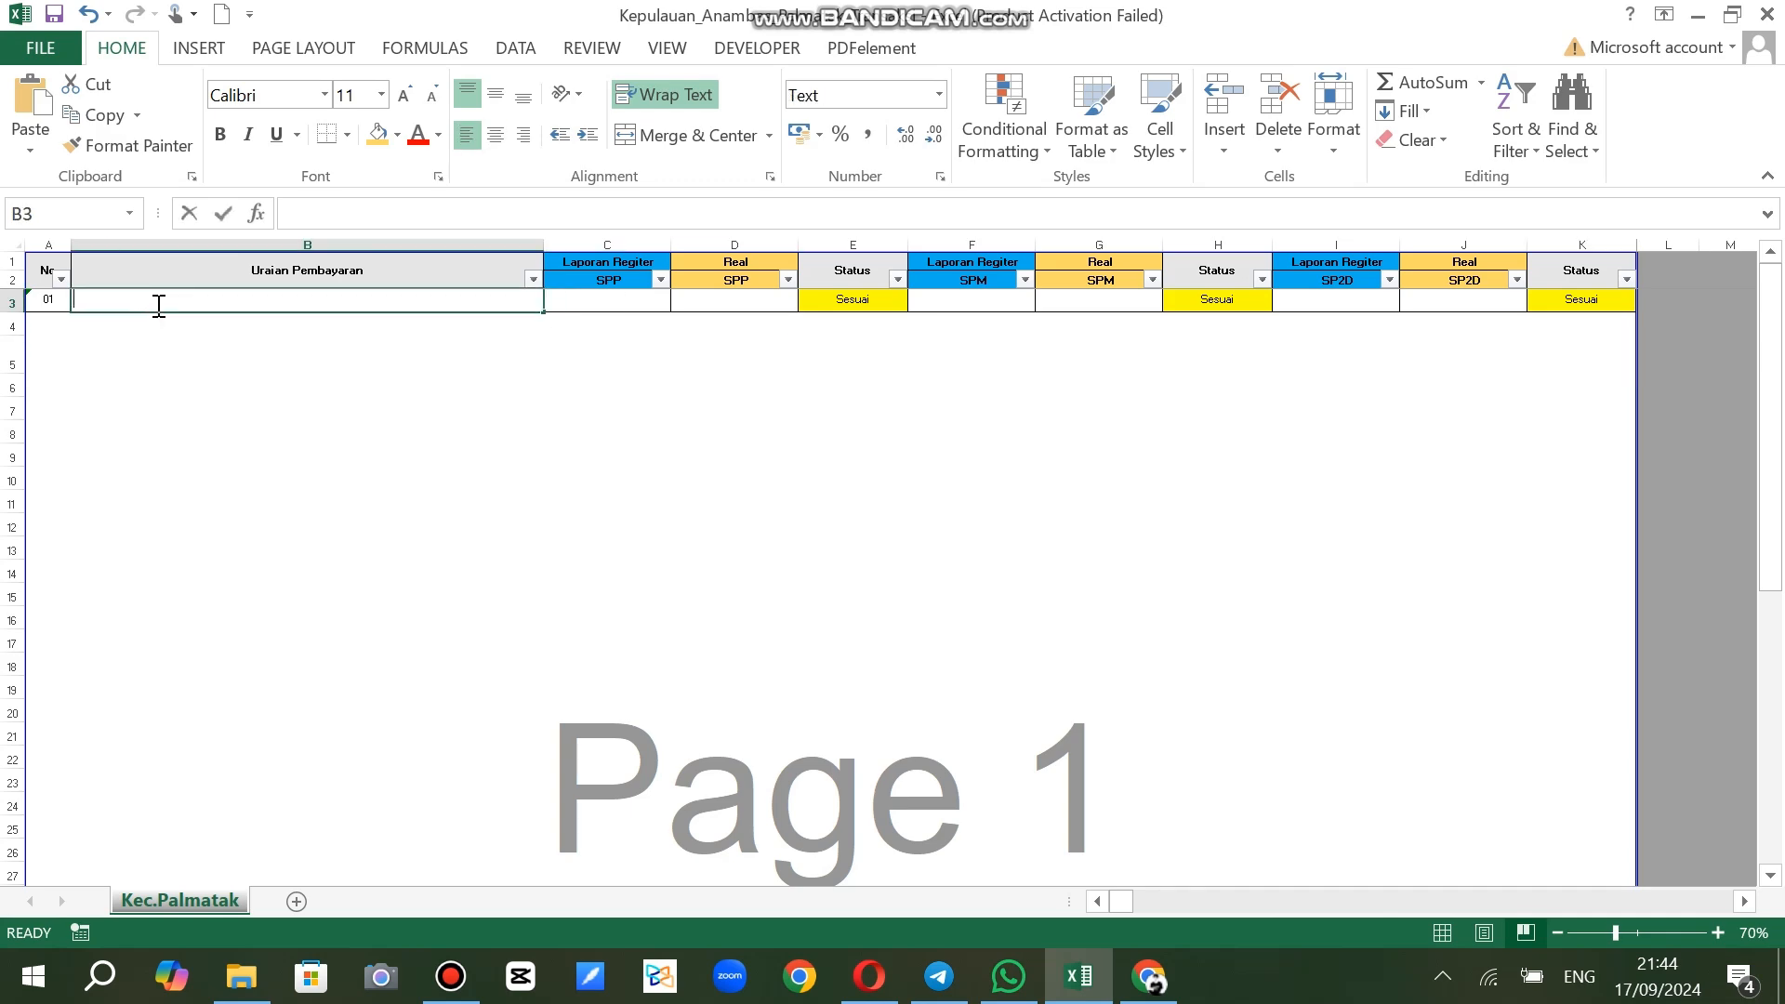
key(ctrl+v)
click(270, 448)
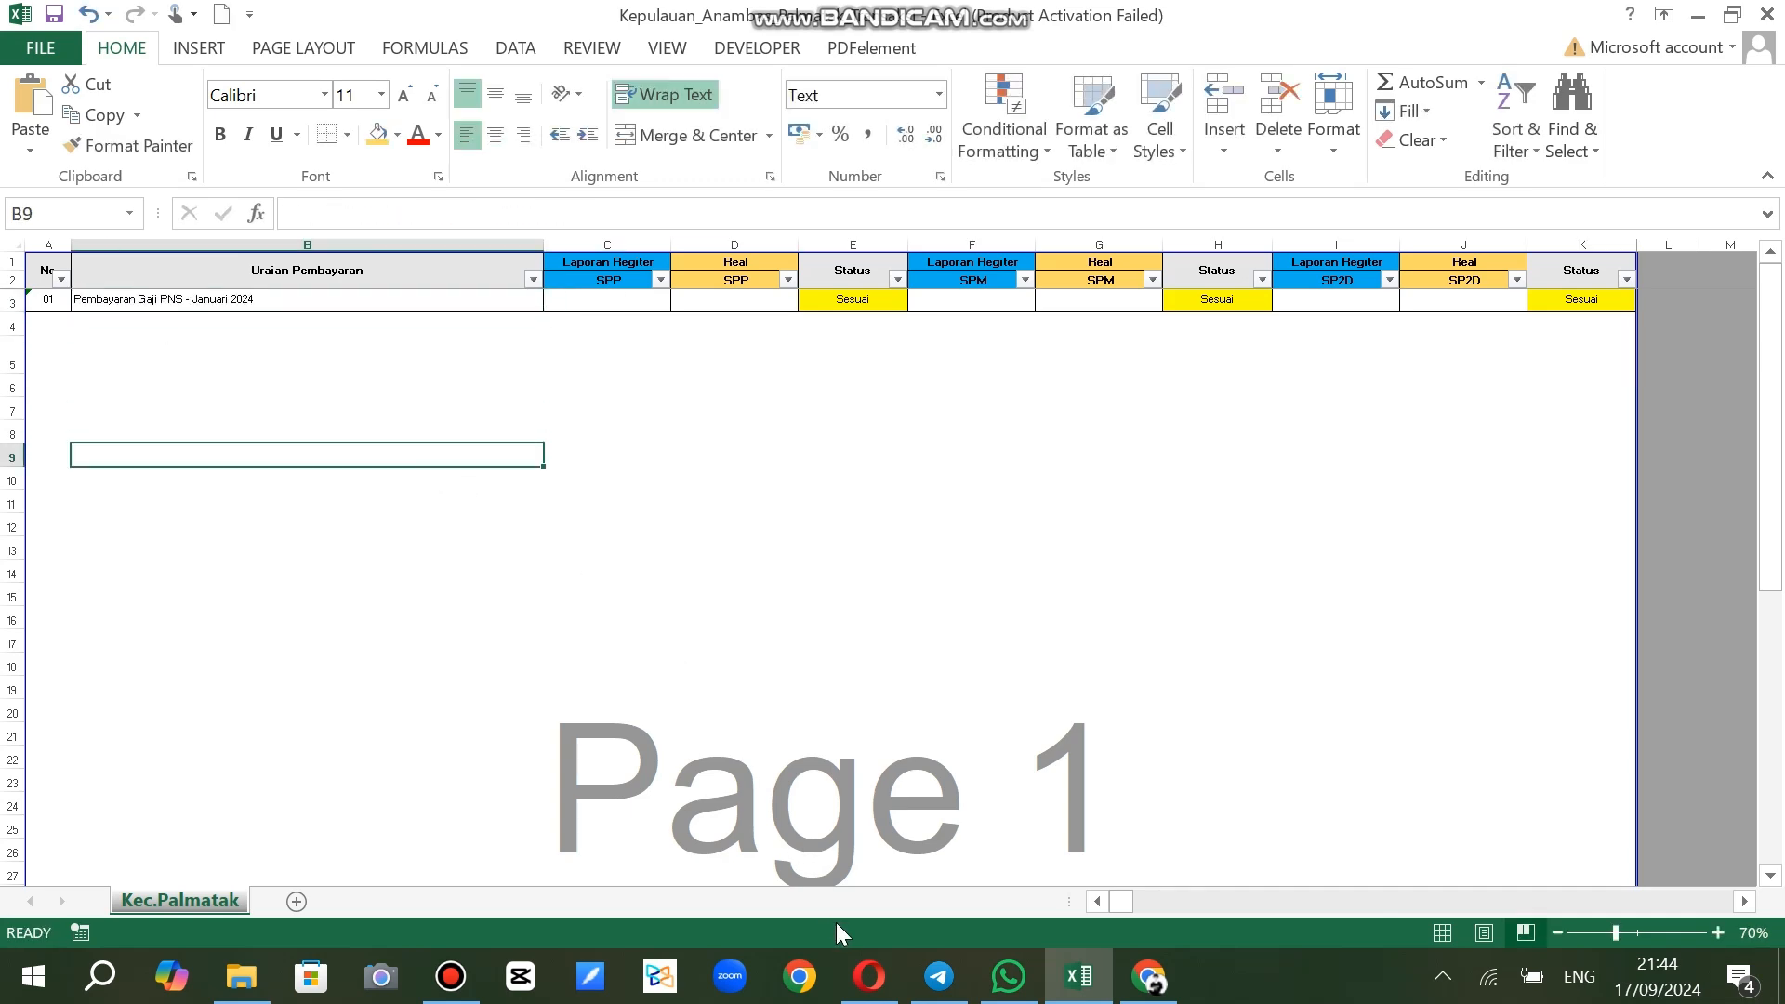
Copy the total Rp79.861.108,00 from the SPP preview in the browser into the Laporan Regiter SPP cell C3 in Excel
click(869, 976)
scroll(1455, 707, down, 2)
scroll(1457, 706, down, 10)
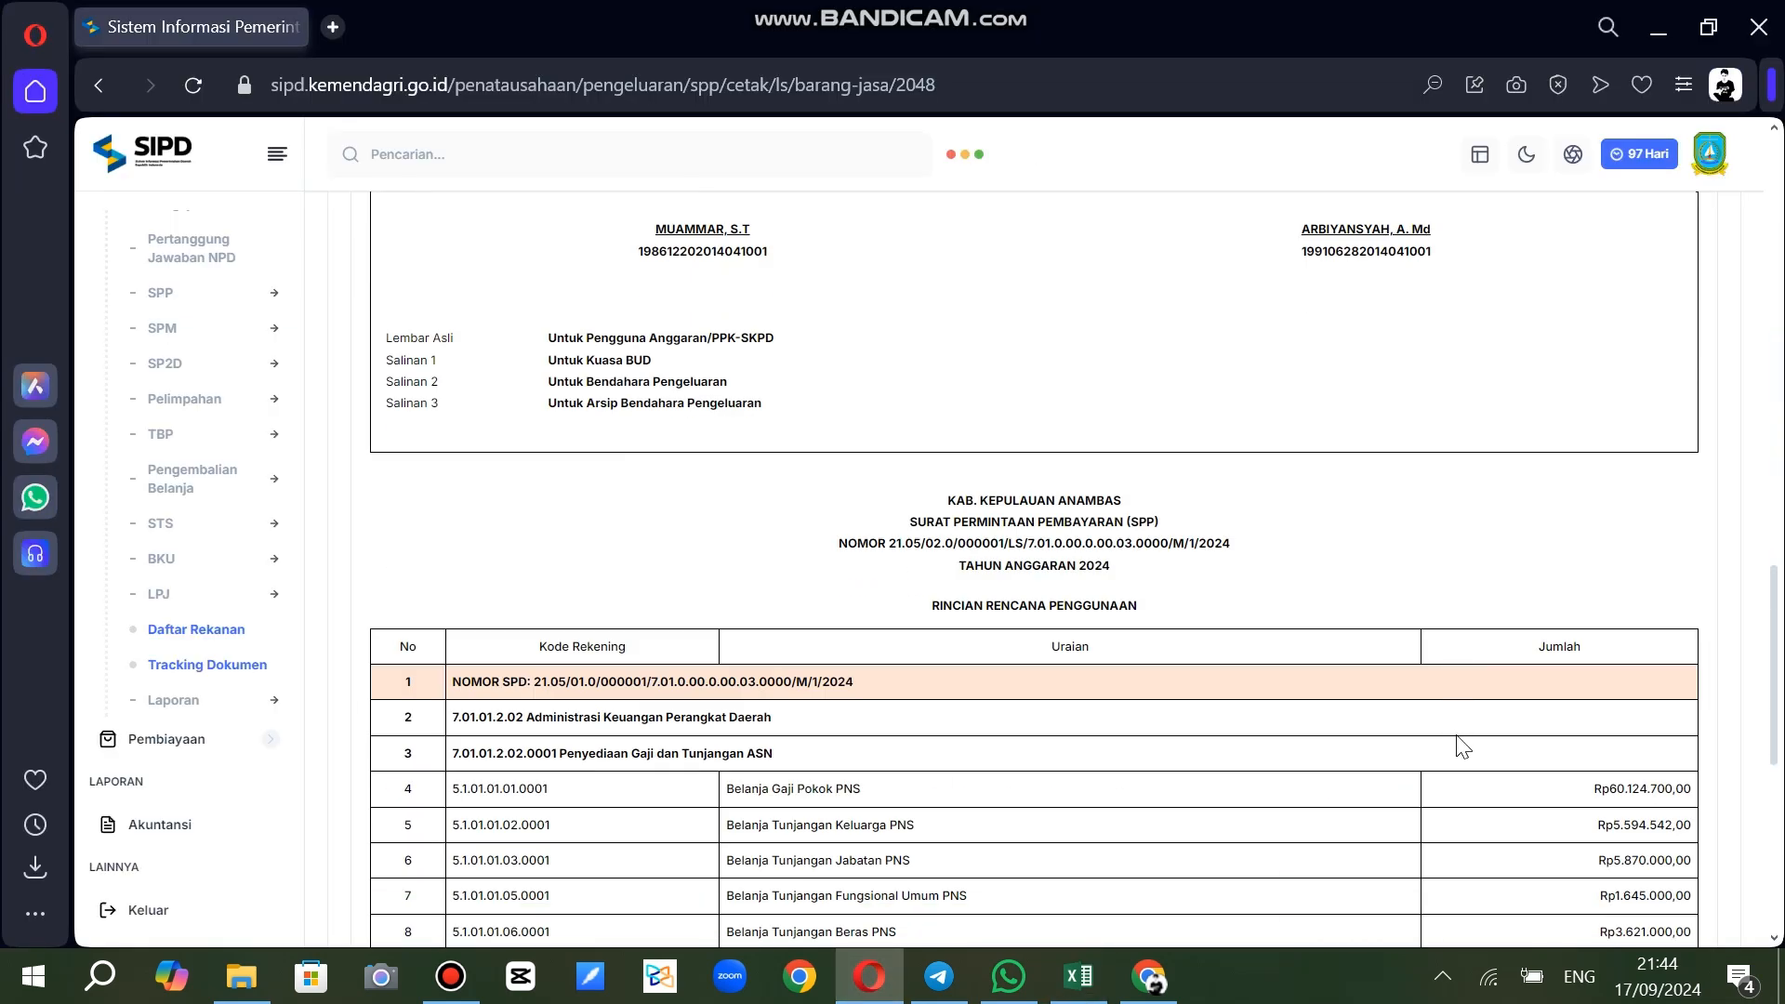
drag(1592, 656, 1710, 671)
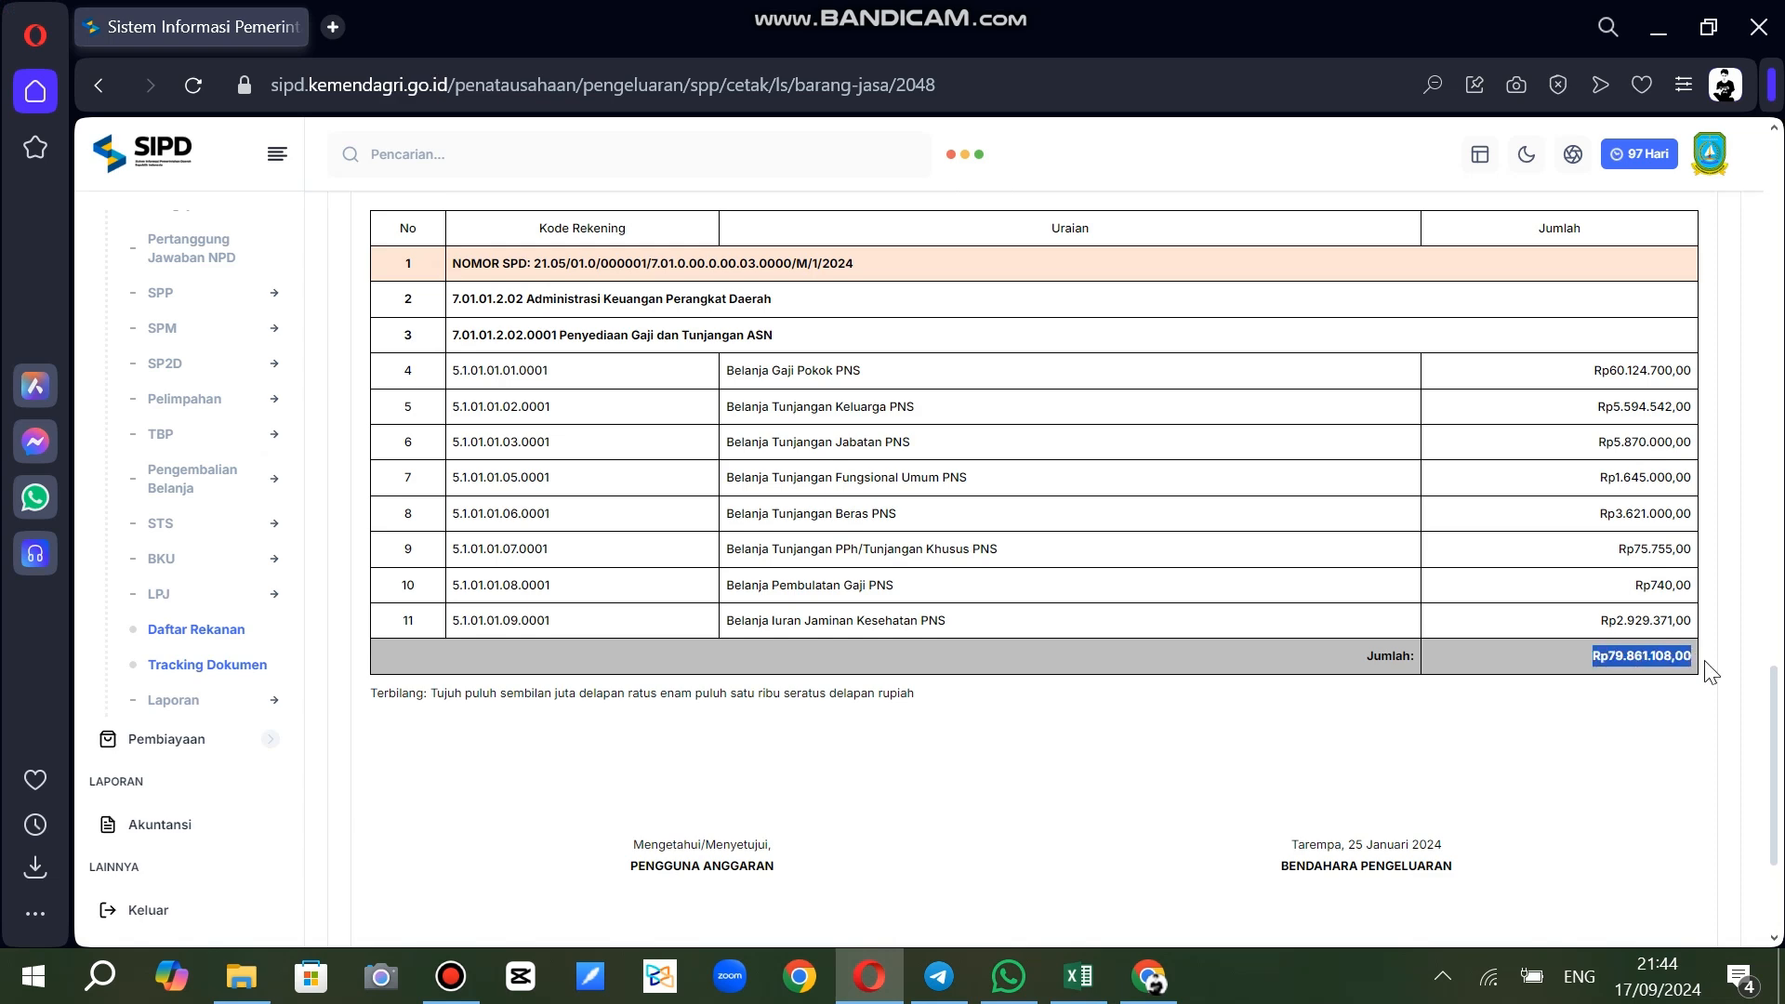
click(1078, 976)
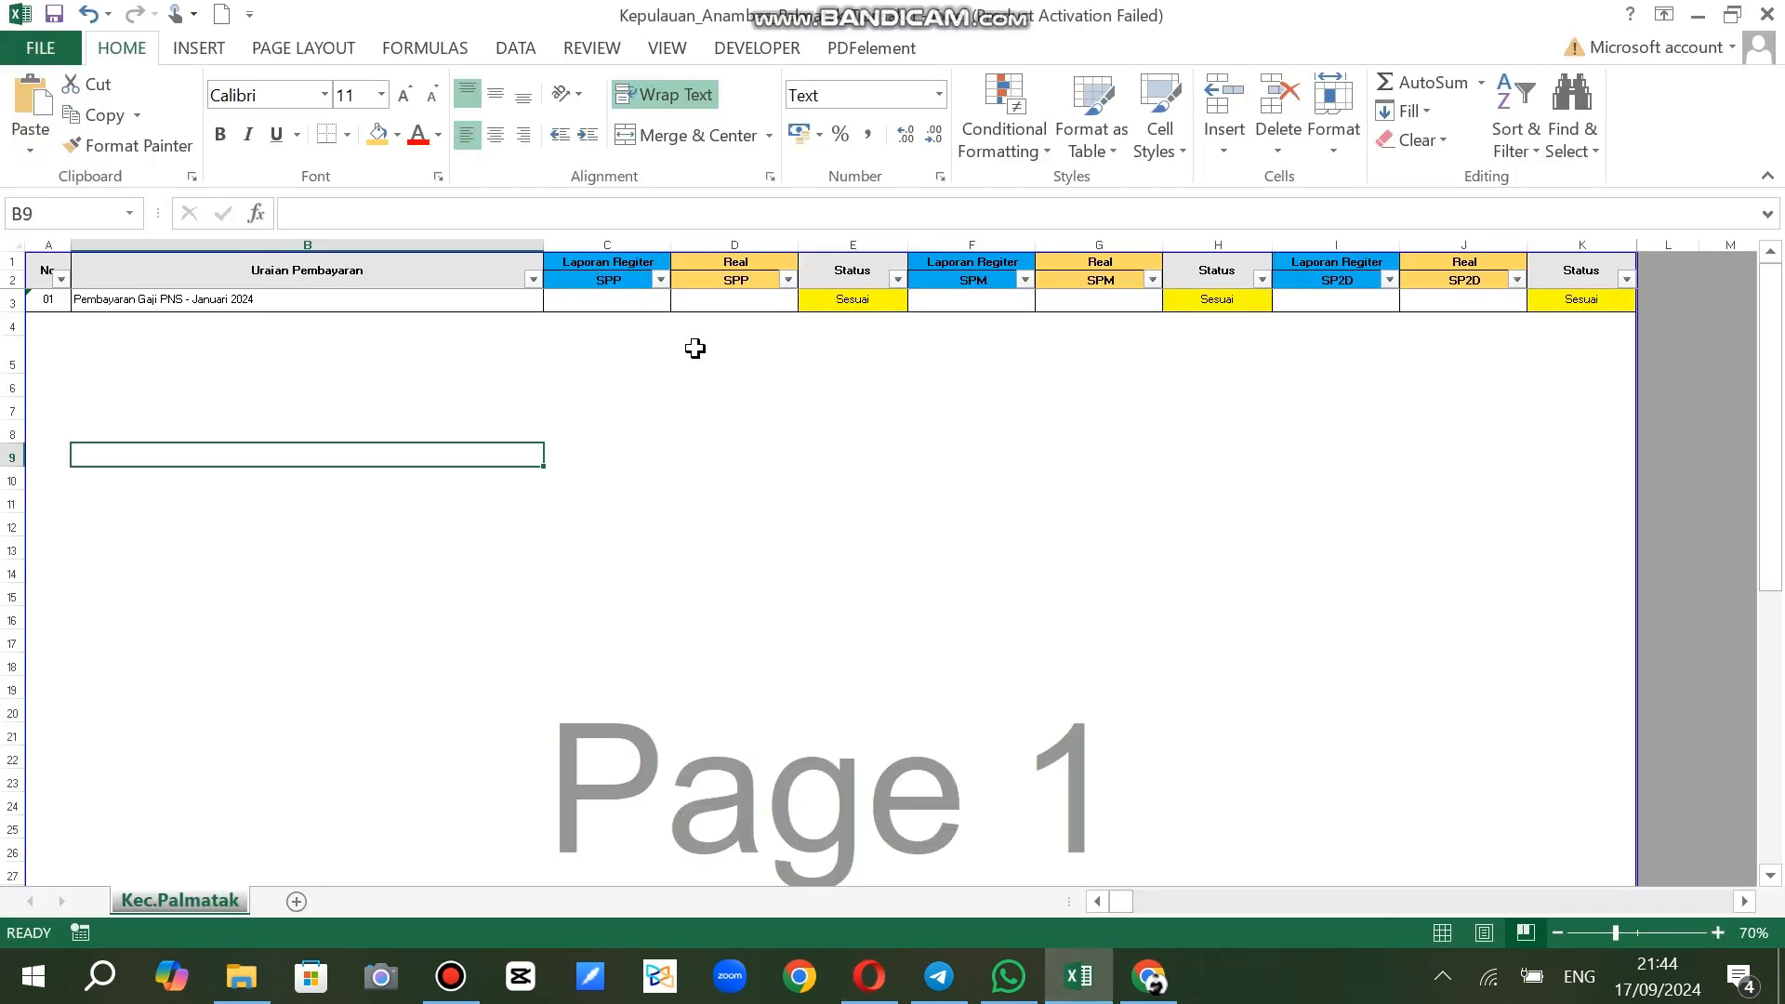
click(594, 300)
key(ctrl+v)
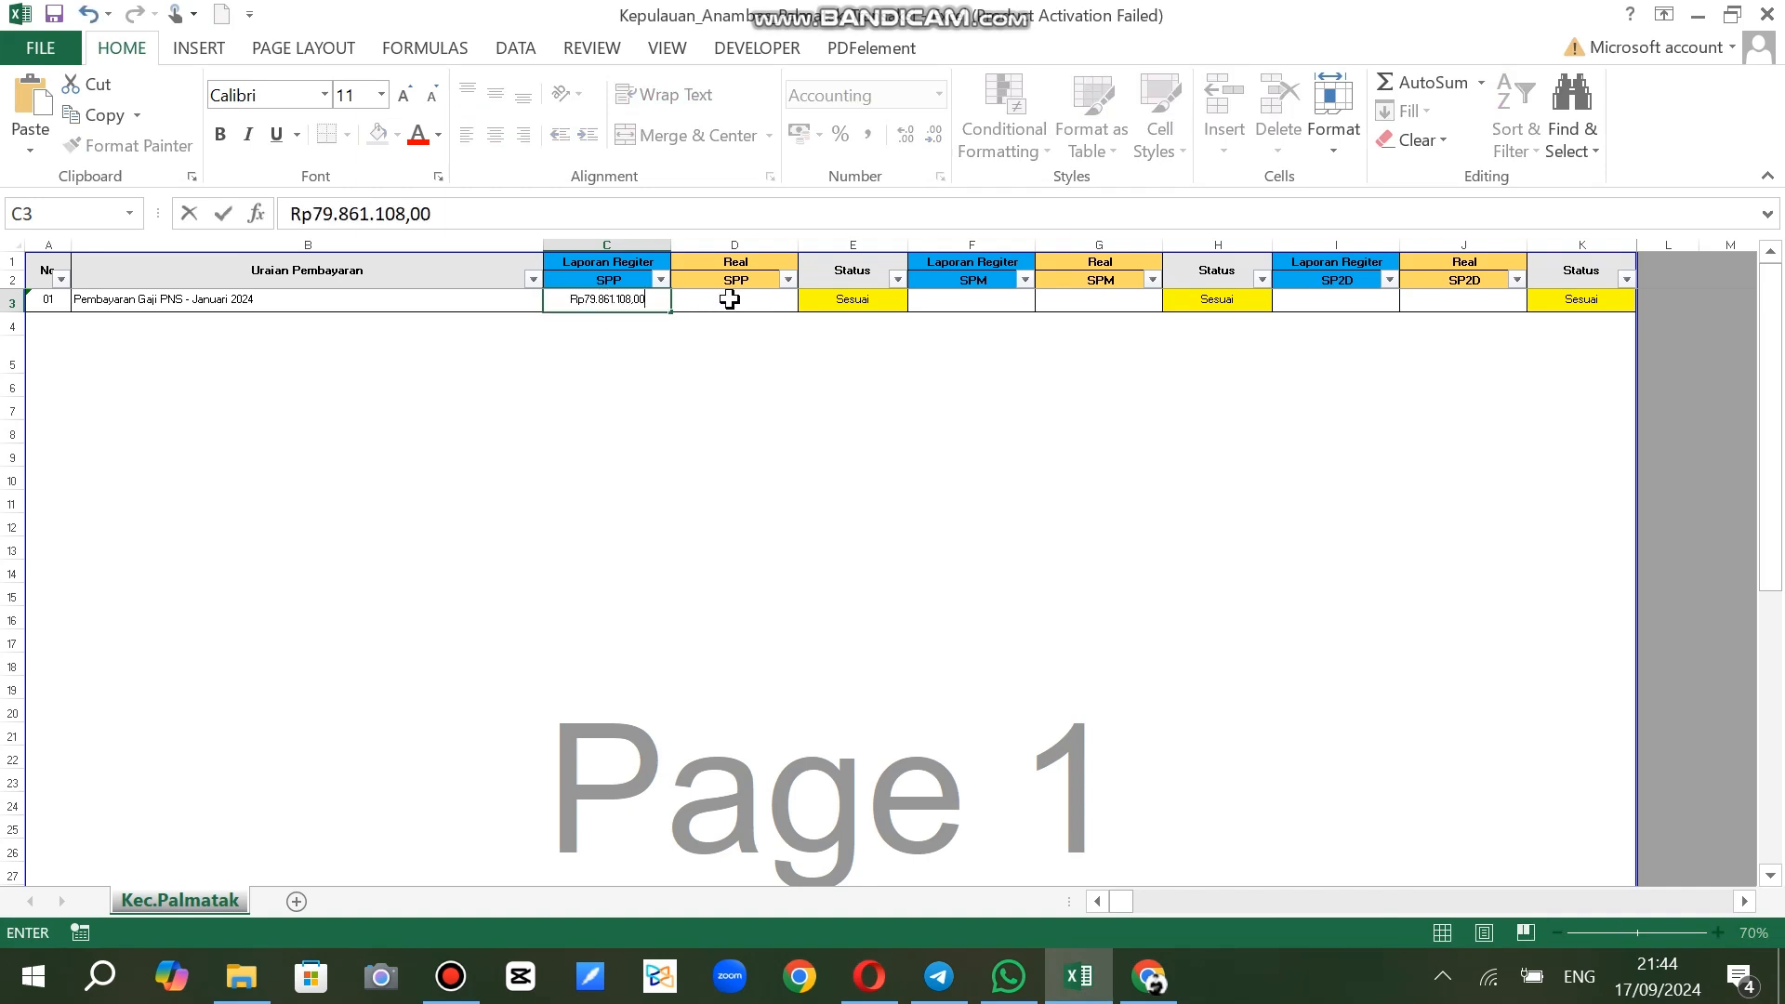
Enter Rp79.861.108,00 as the Real SPP amount in D3 and check the comparison formula in E3
click(729, 299)
double_click(732, 300)
key(ctrl+v)
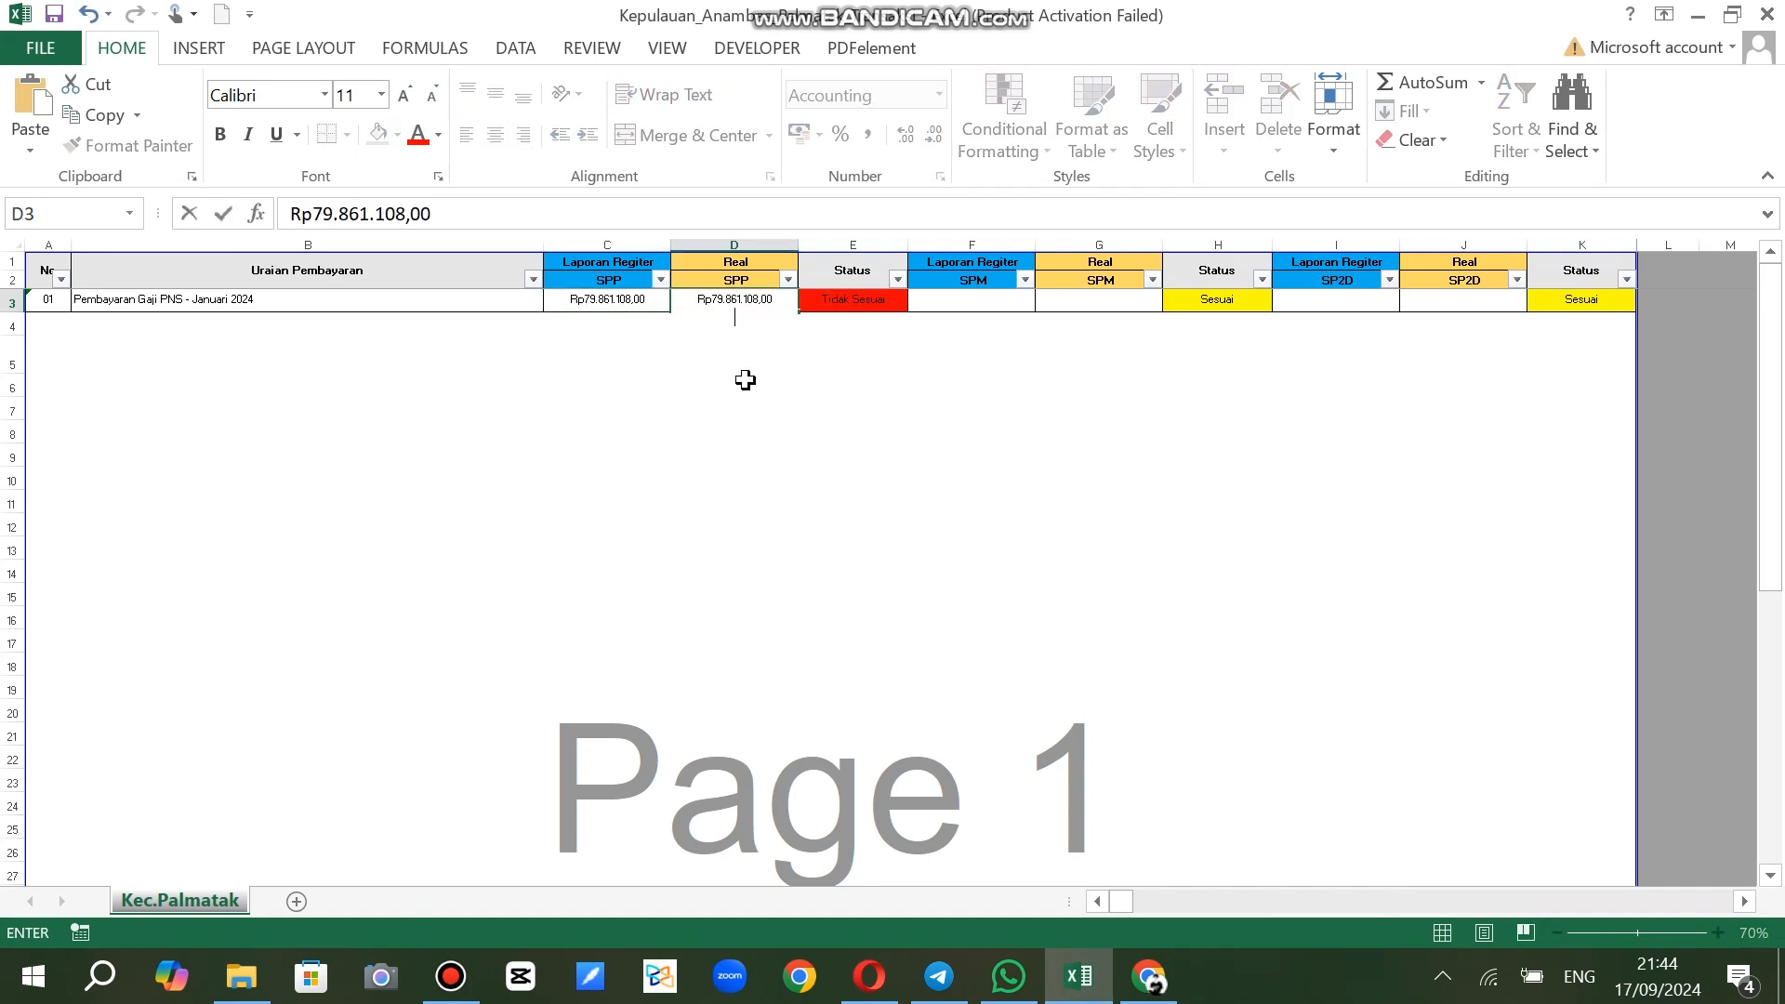
click(746, 382)
click(745, 297)
click(874, 299)
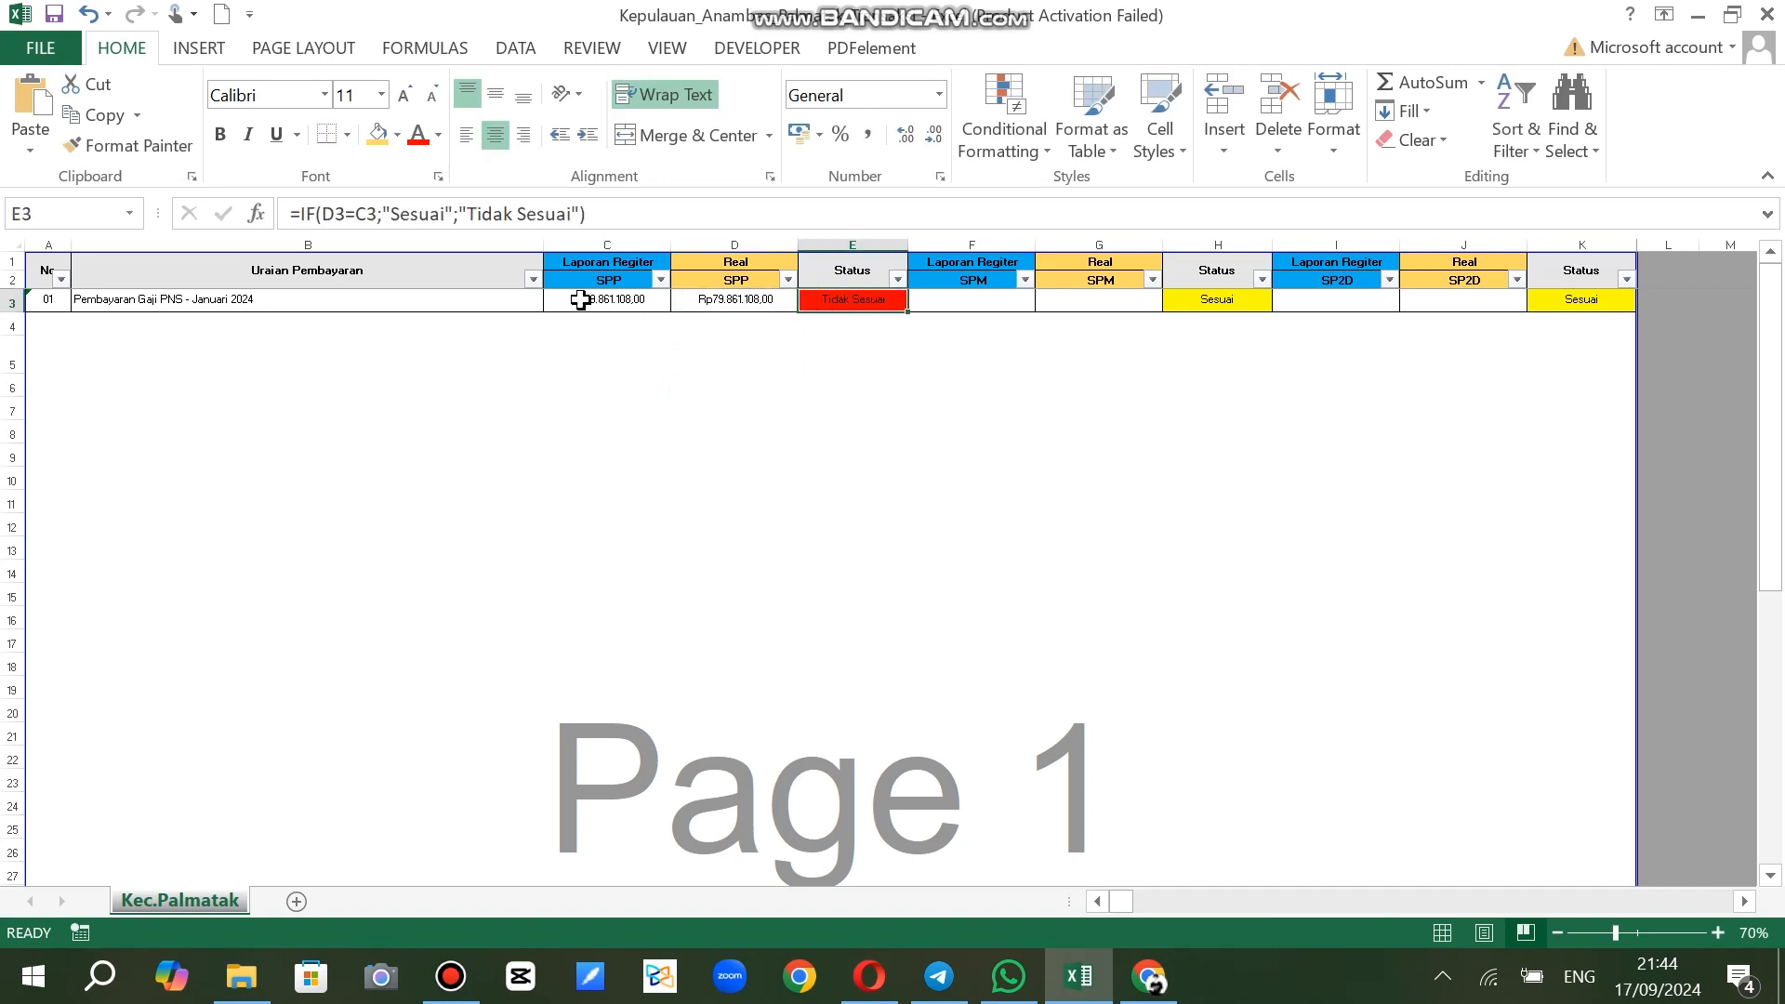
Apply the Comma number format to the two SPP amounts in C3:D3
drag(578, 298, 709, 299)
key(ctrl+v)
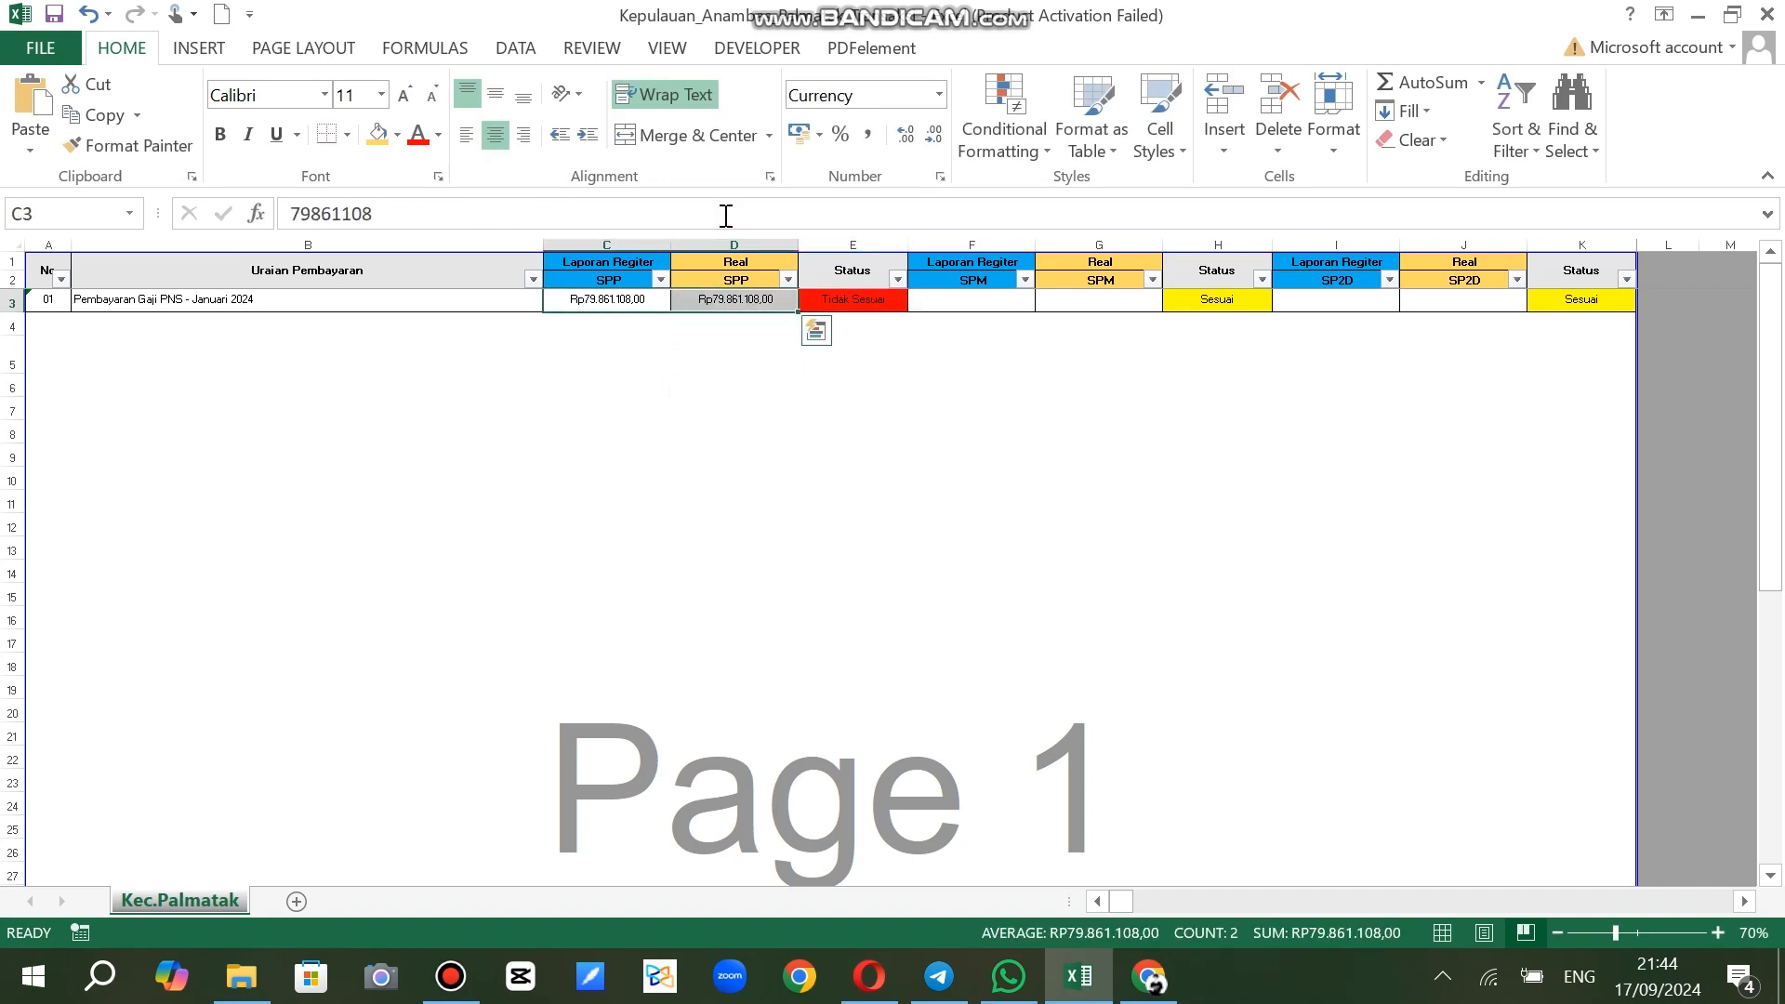
click(868, 134)
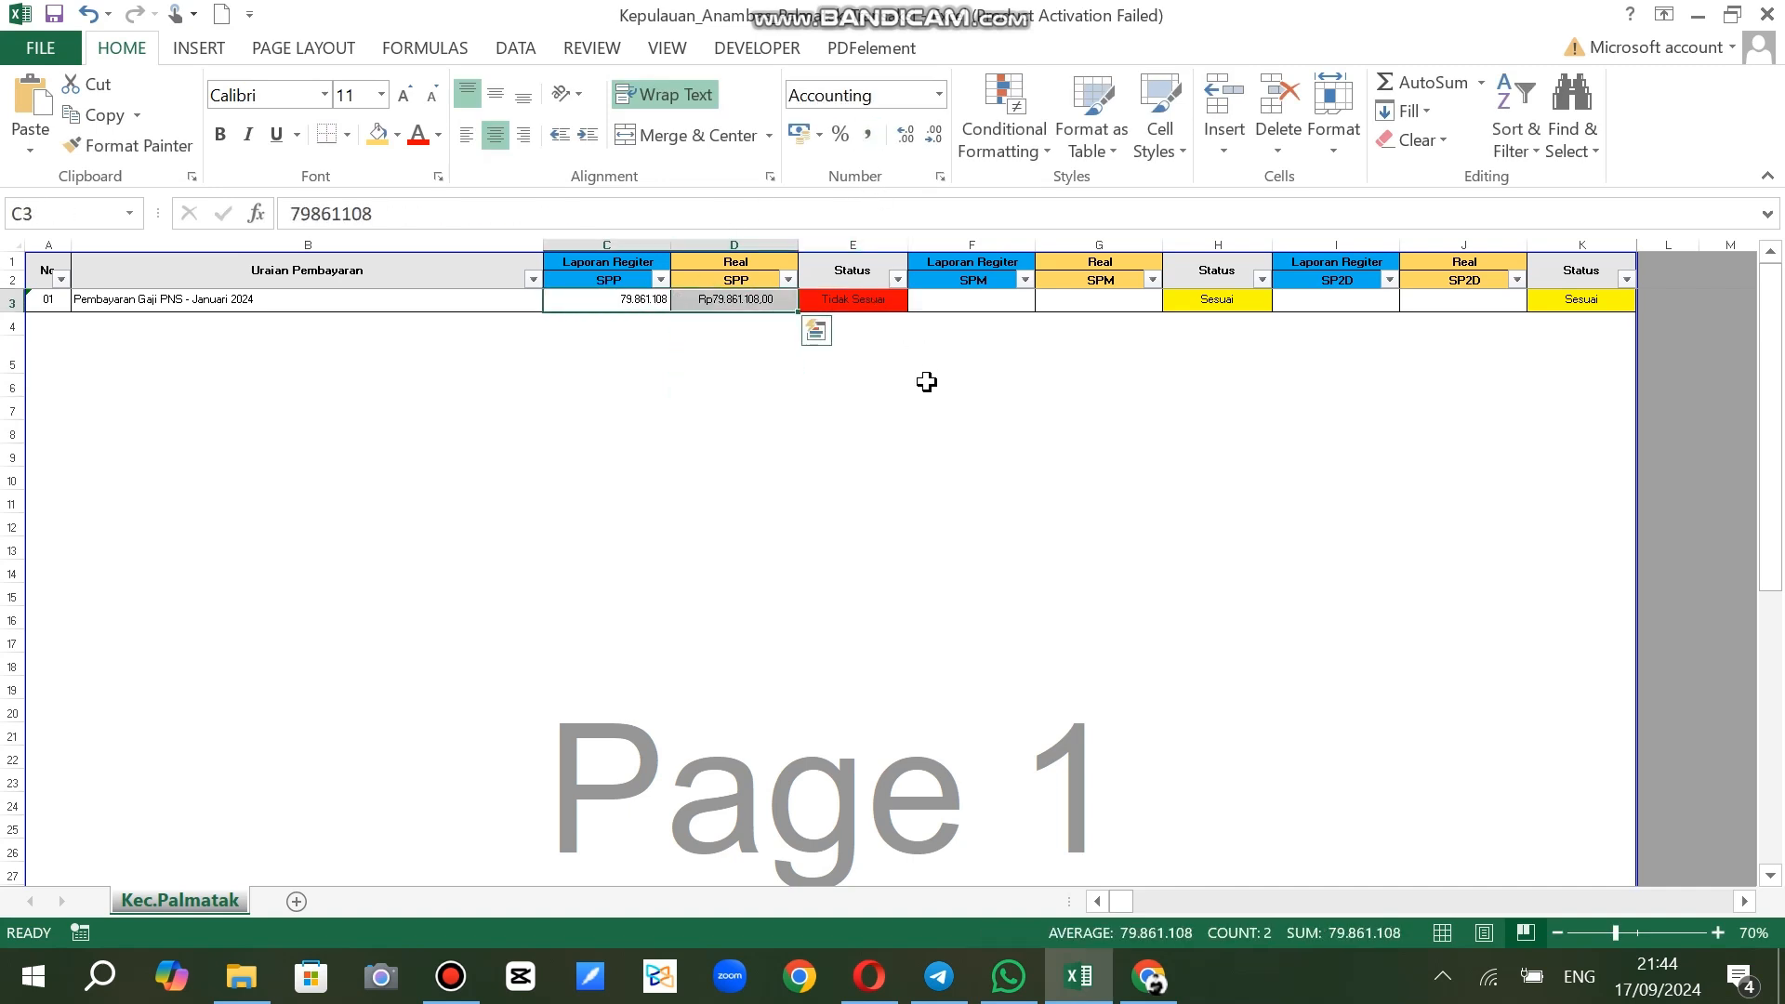
Try to correct the Real SPP amount in D3 by removing its decimals, leaving Rp79.861.108
click(730, 299)
click(939, 450)
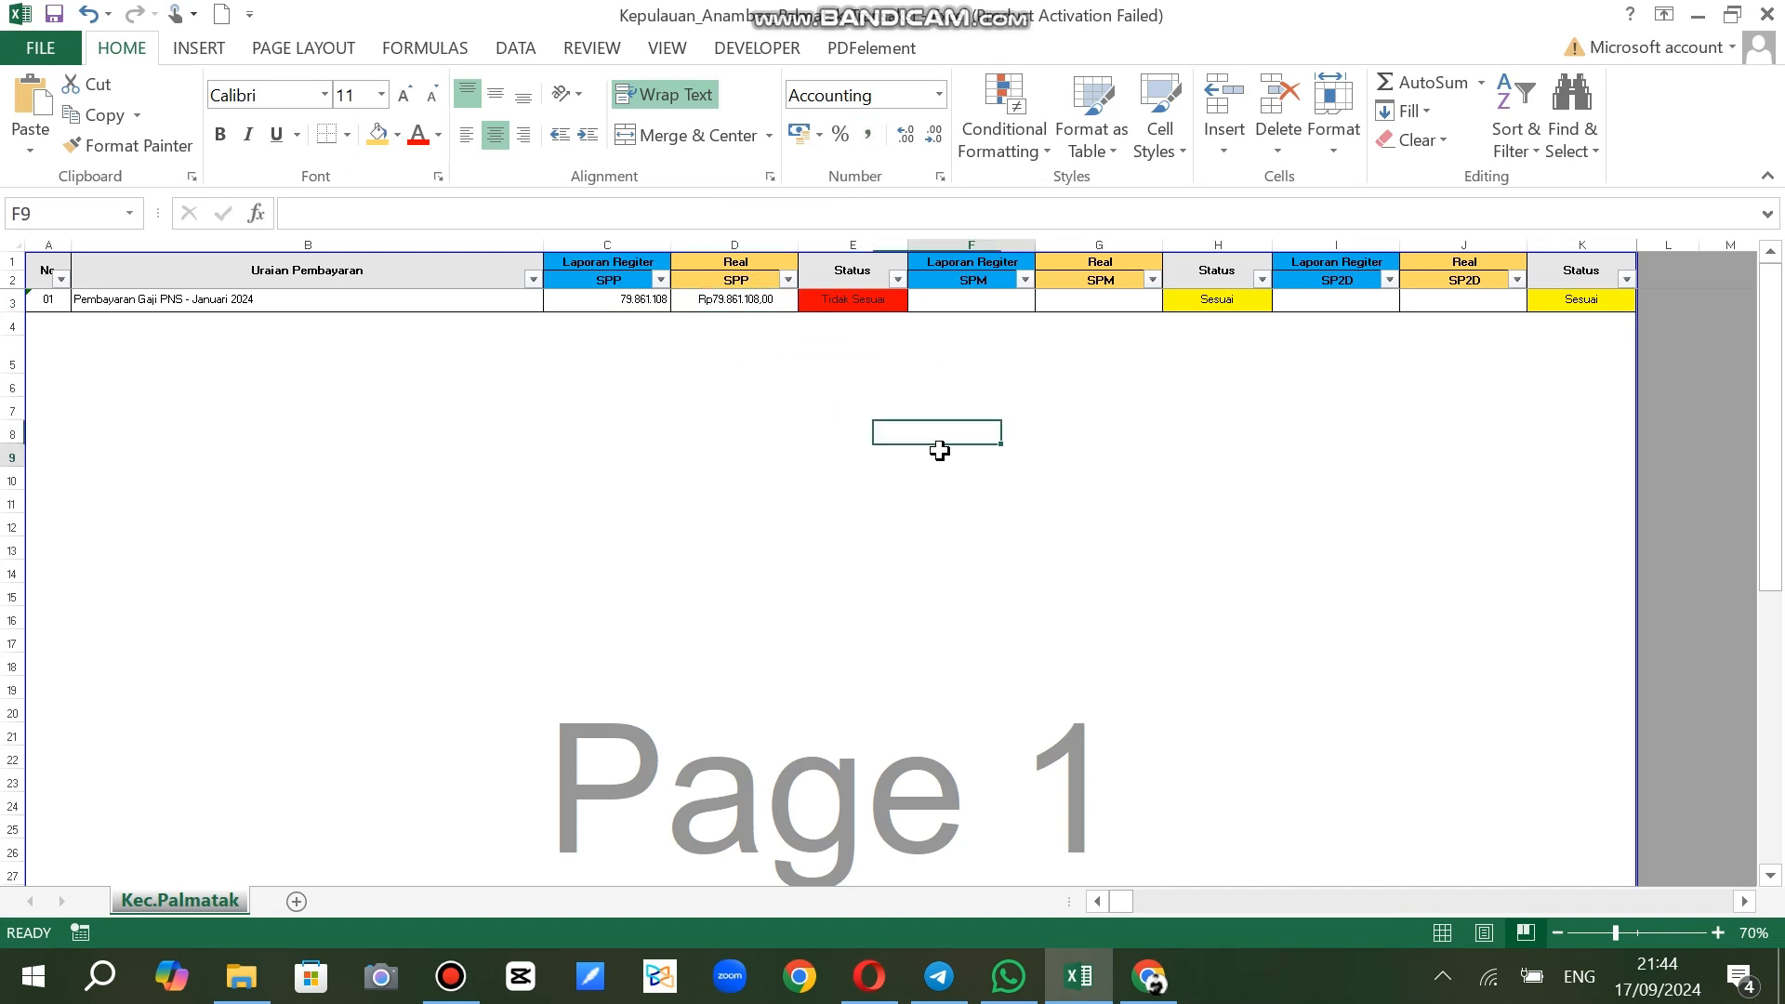
click(727, 300)
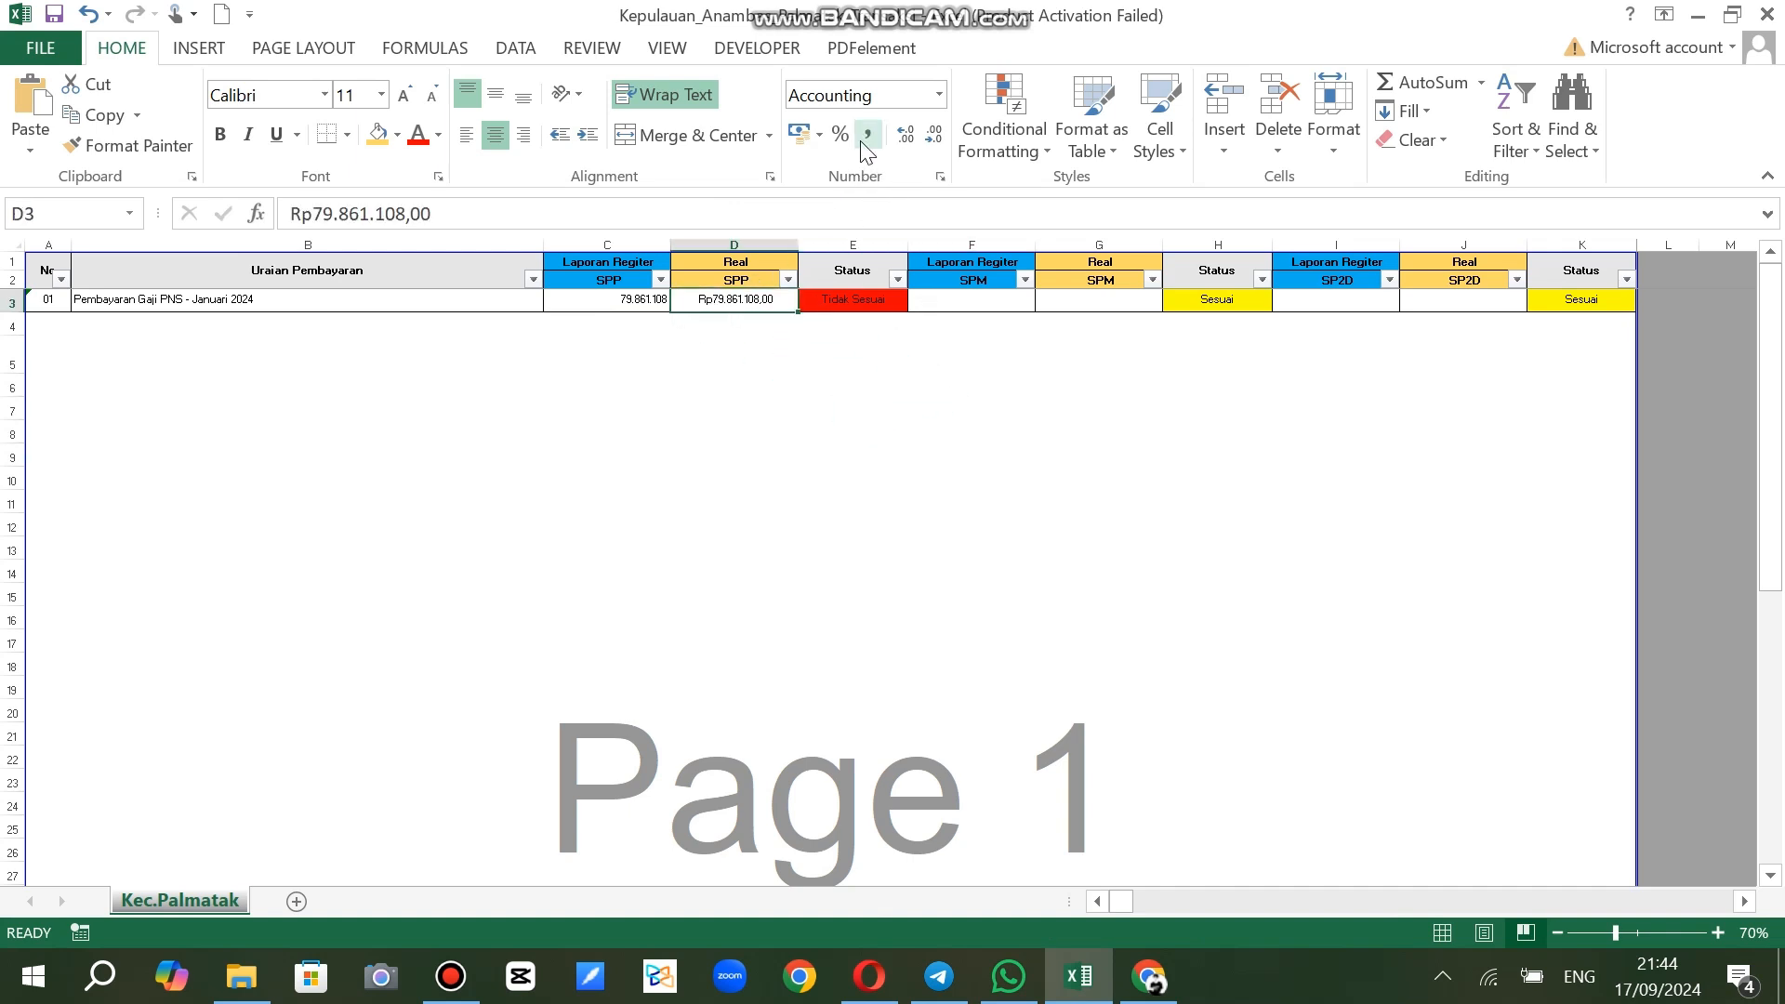
click(613, 214)
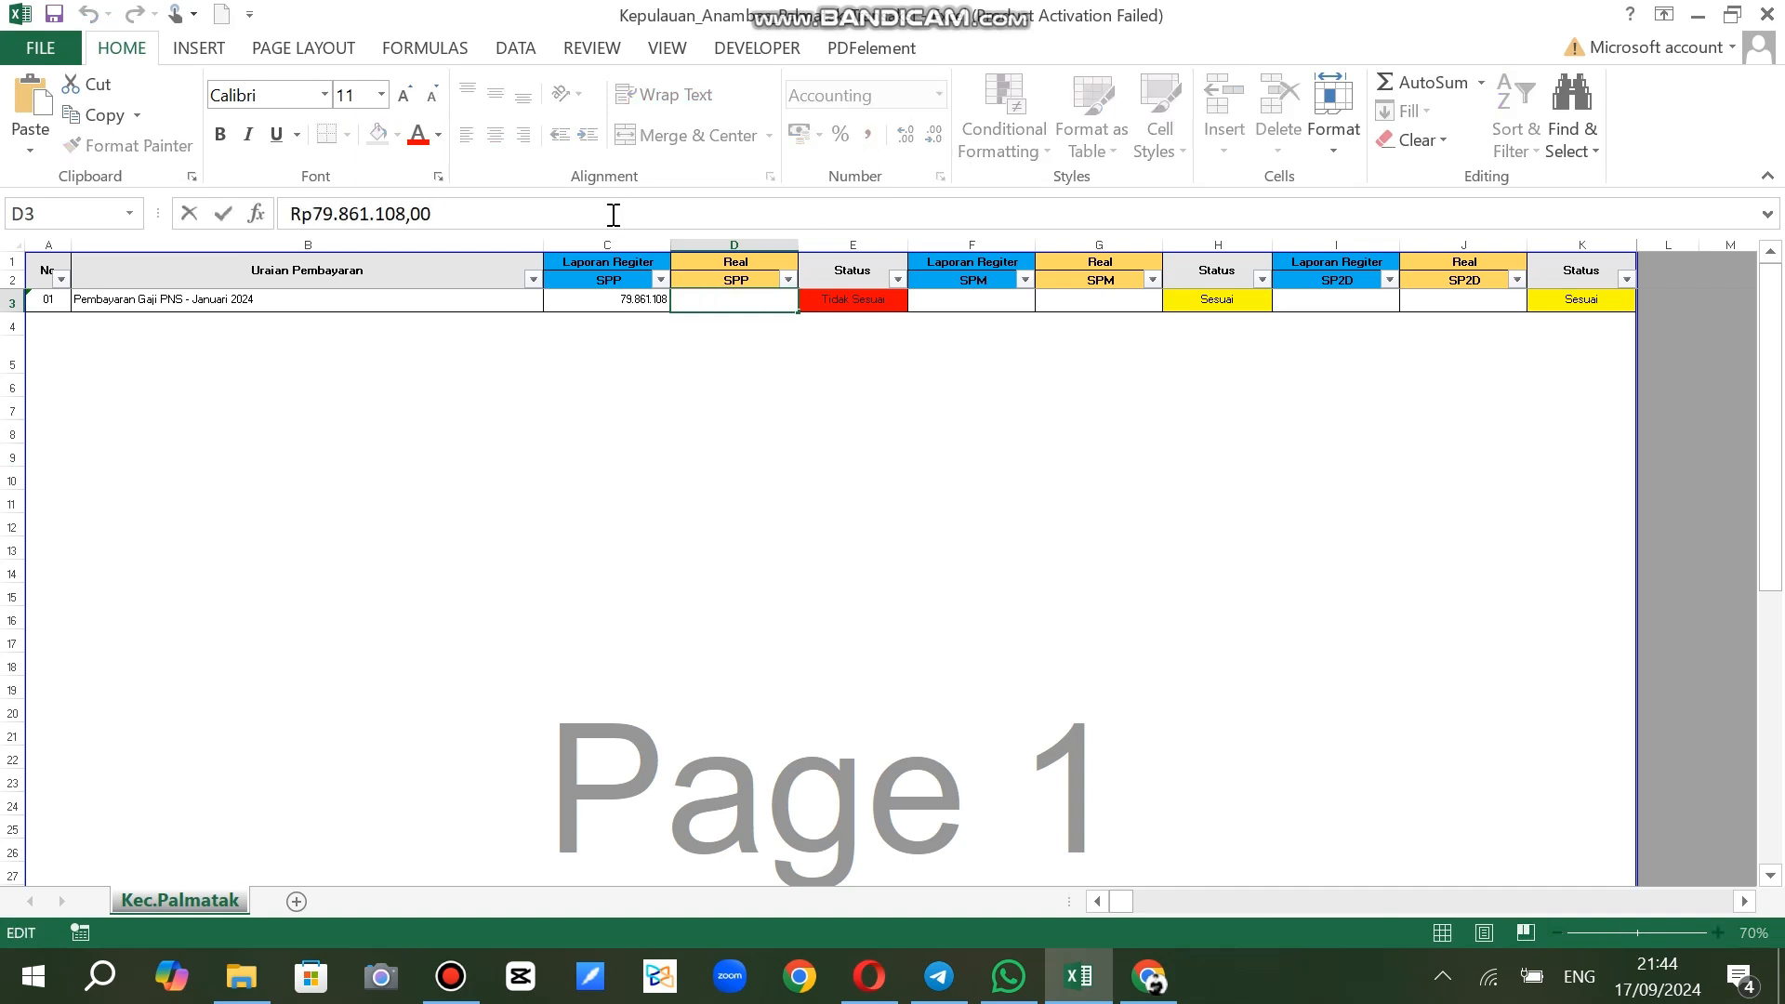
click(589, 428)
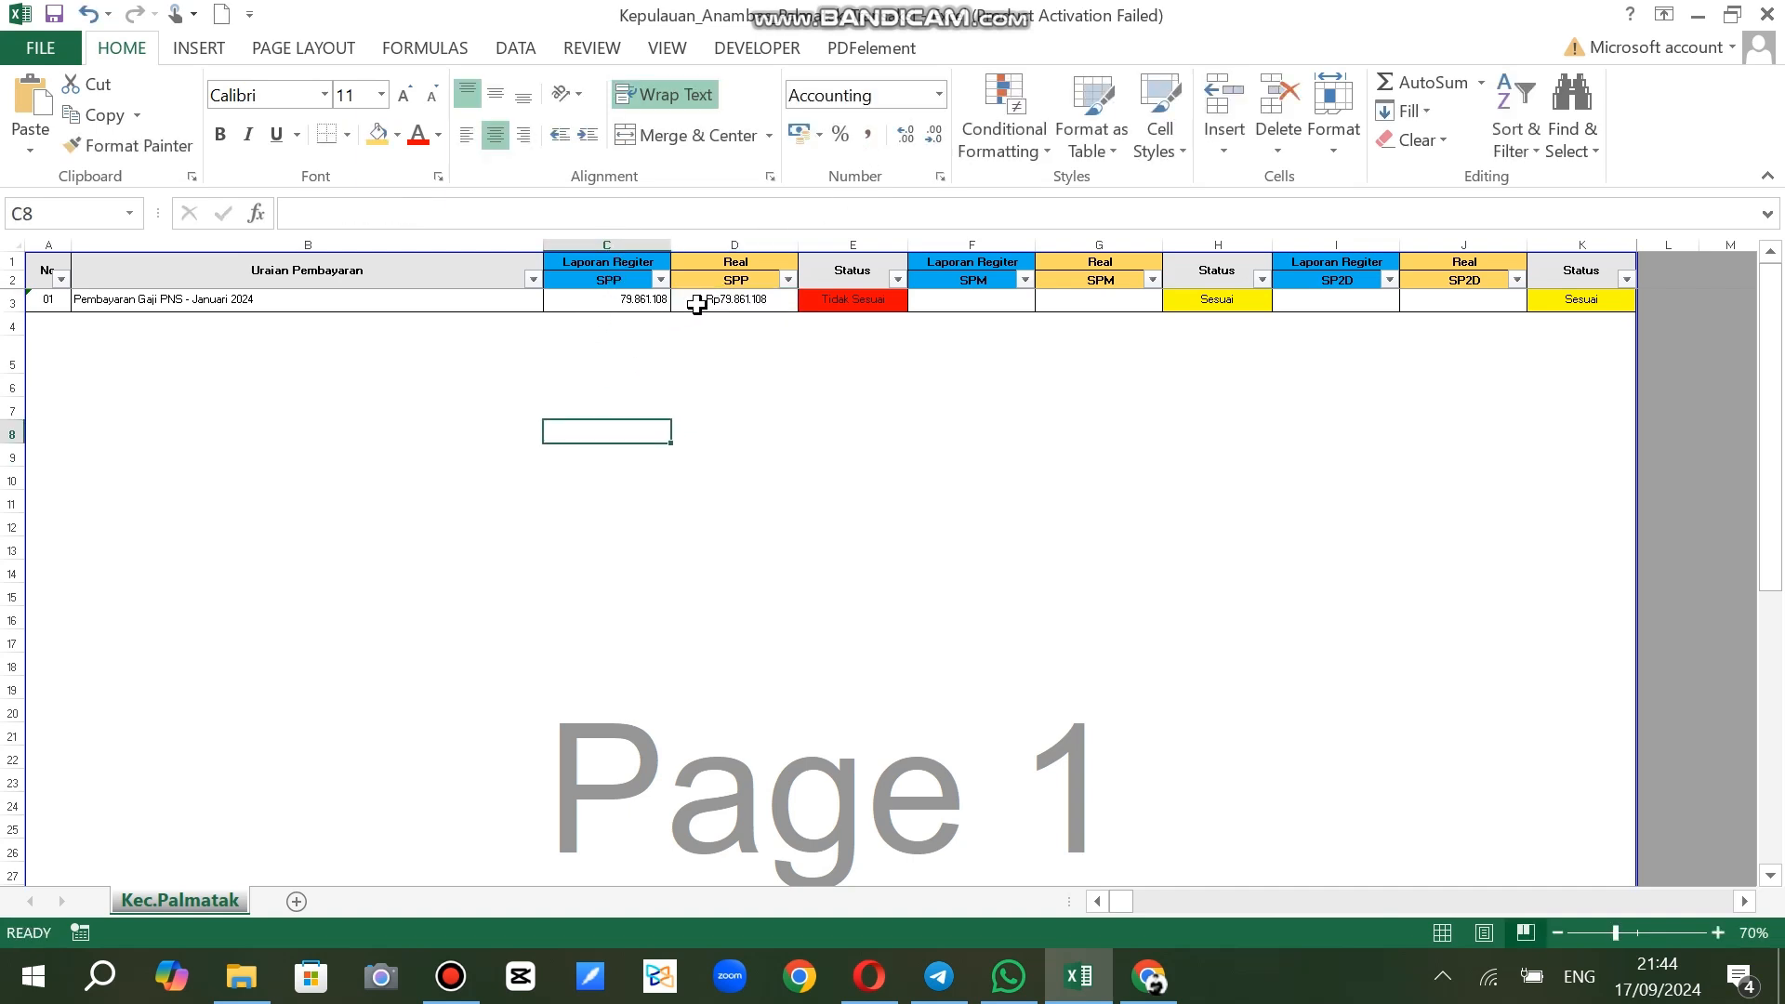
click(696, 305)
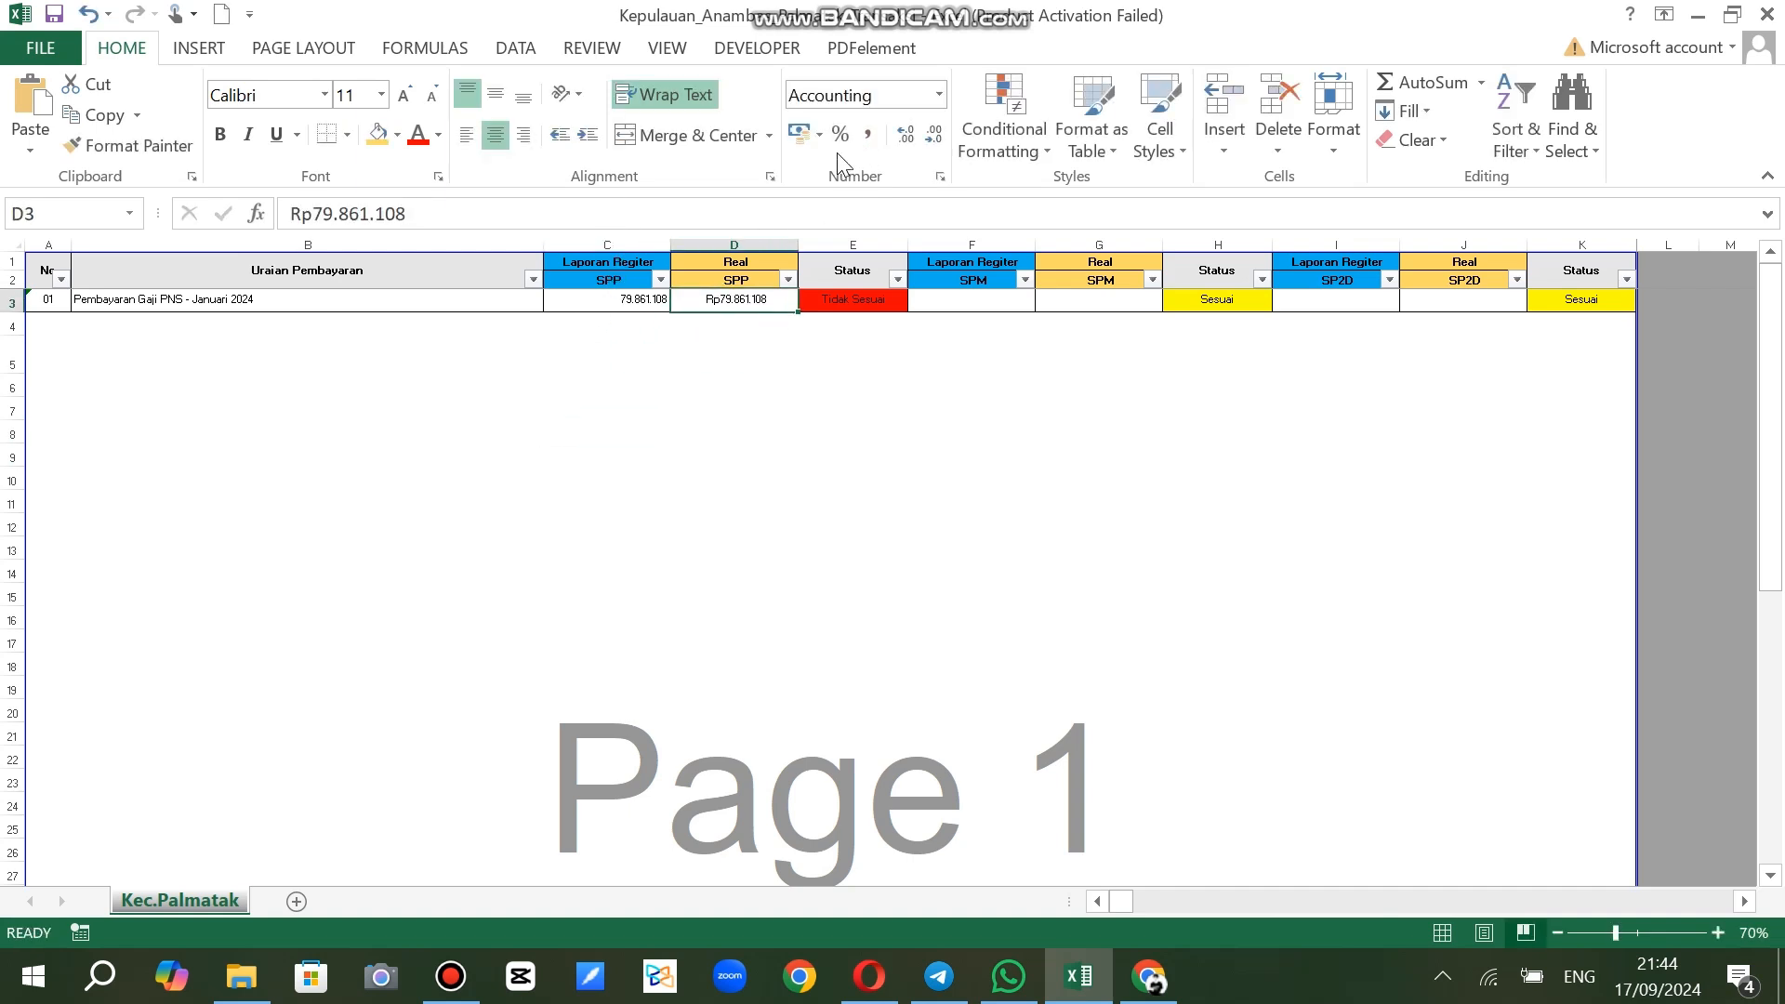
Fill the Real SPP cell D3 with the register SPP amount from C3
click(568, 300)
drag(669, 312, 710, 343)
click(774, 391)
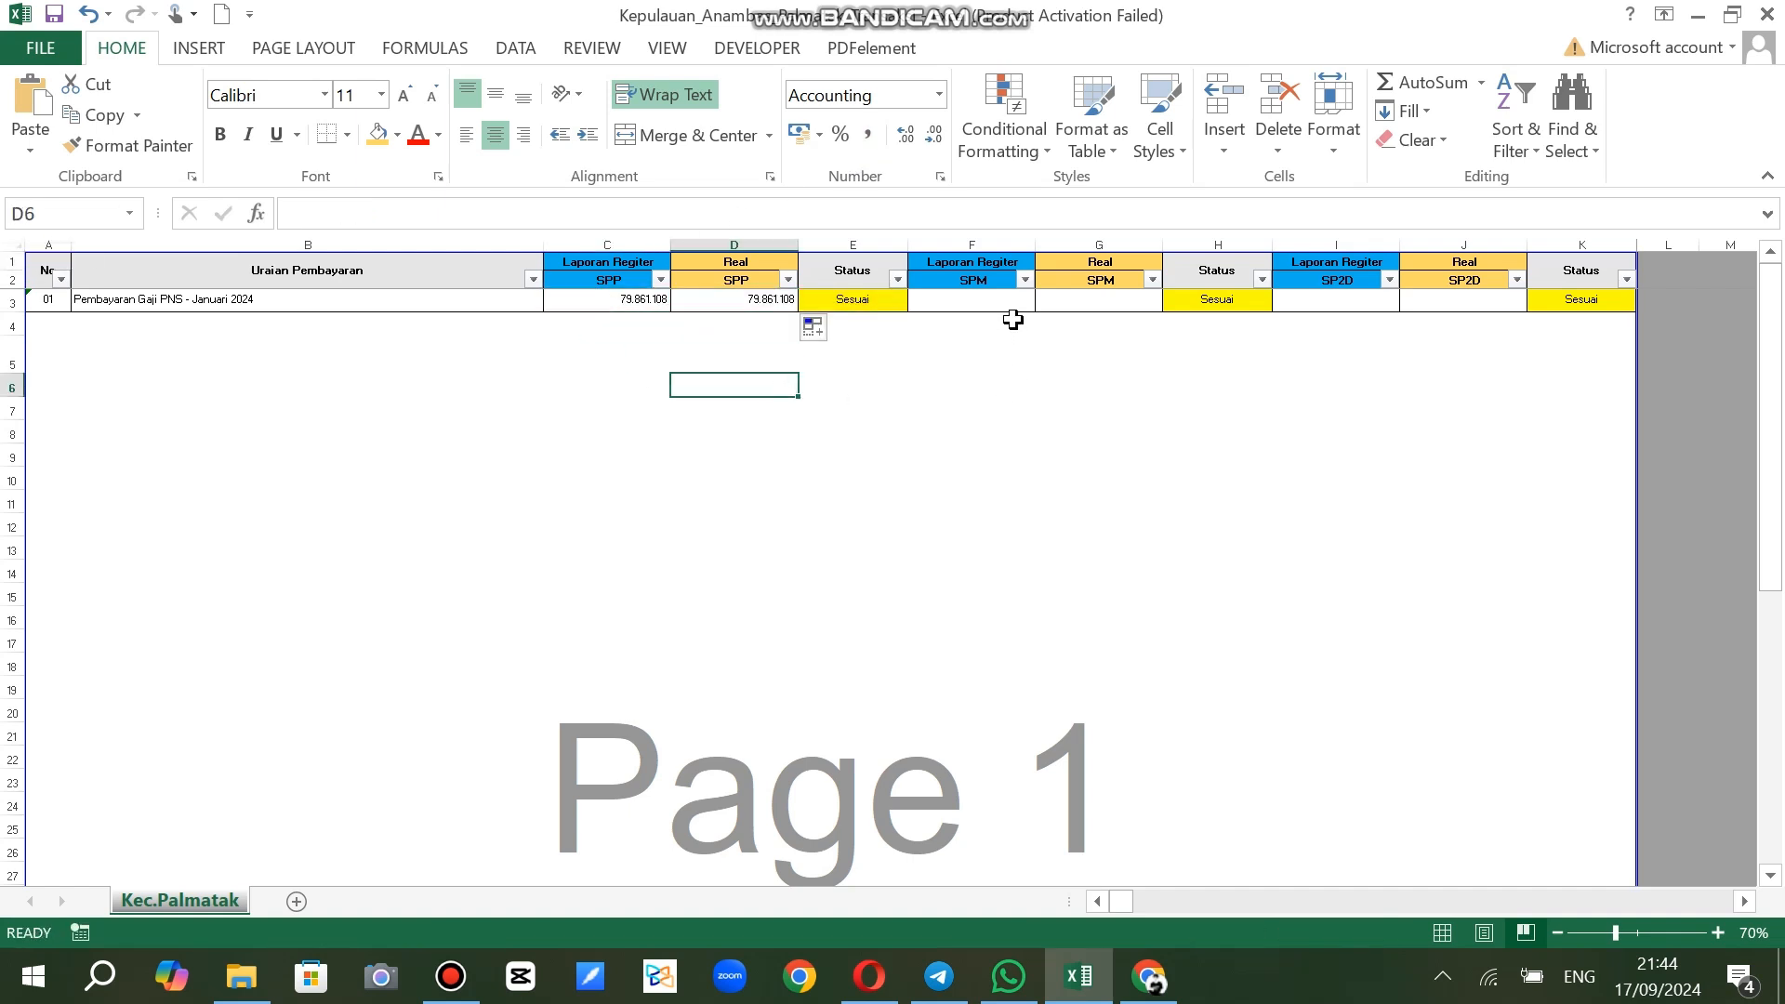
Return to Tracking Dokumen in the browser and apply the period 2024-01-01 to 2024-01-31 again
click(996, 298)
click(871, 976)
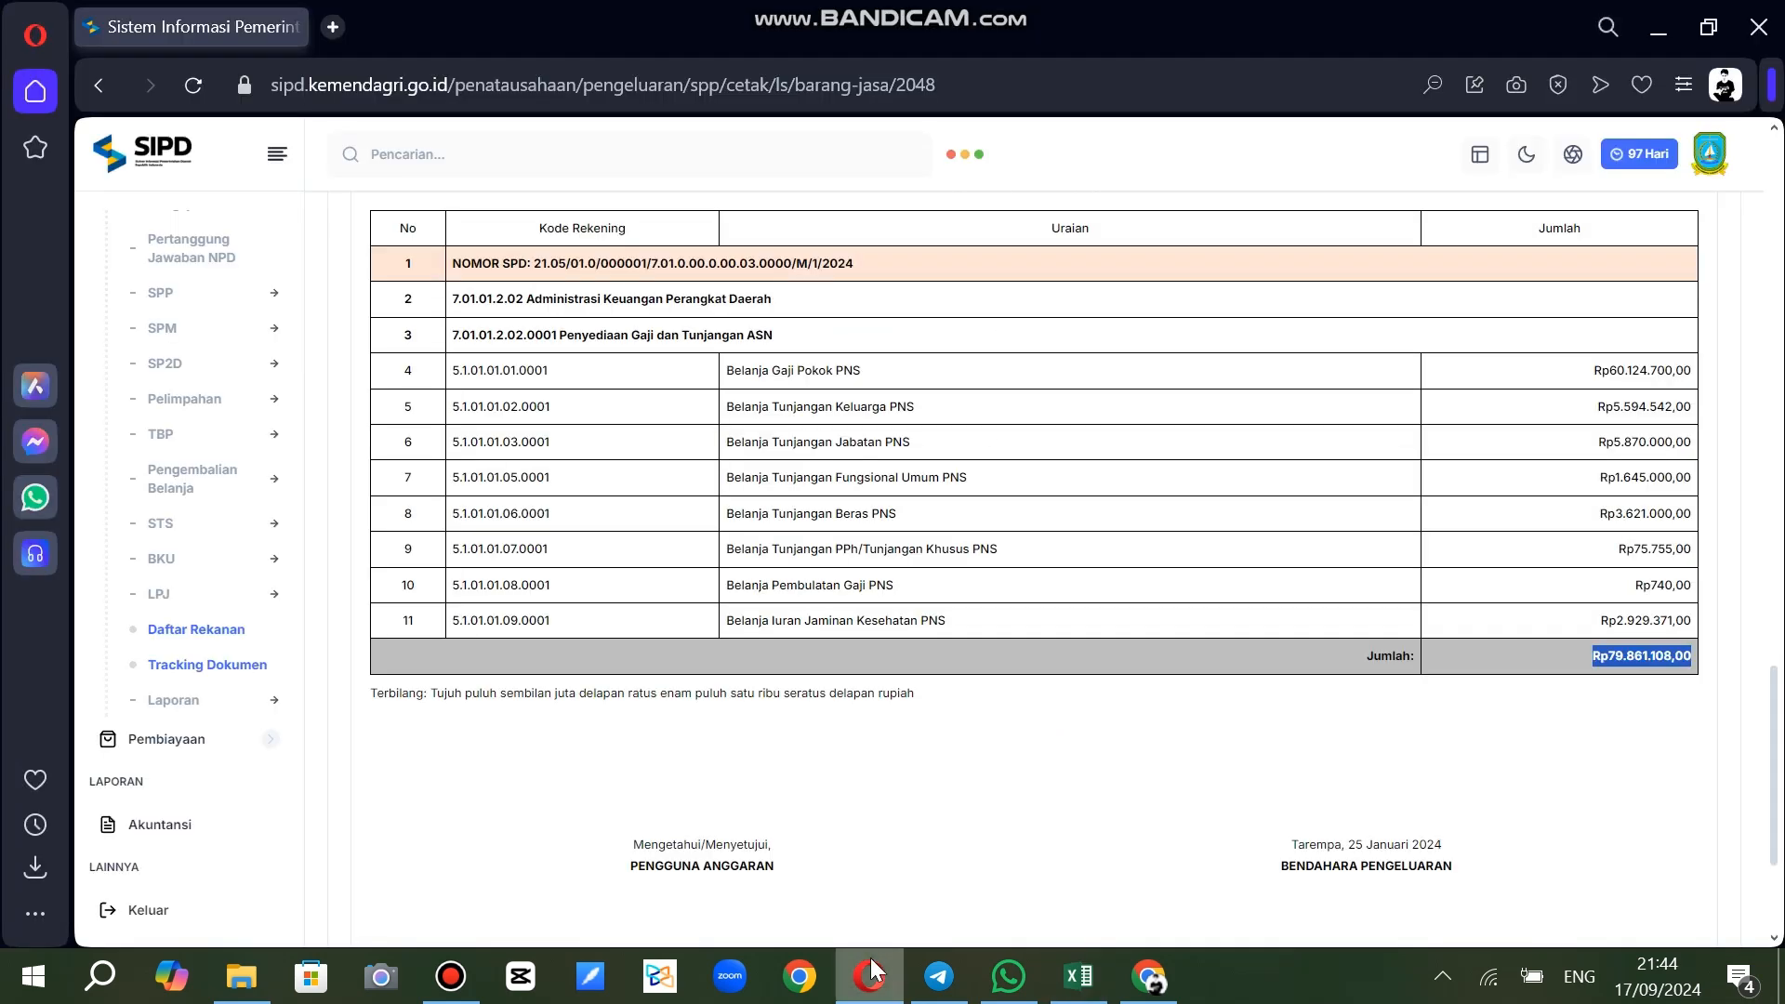
click(97, 91)
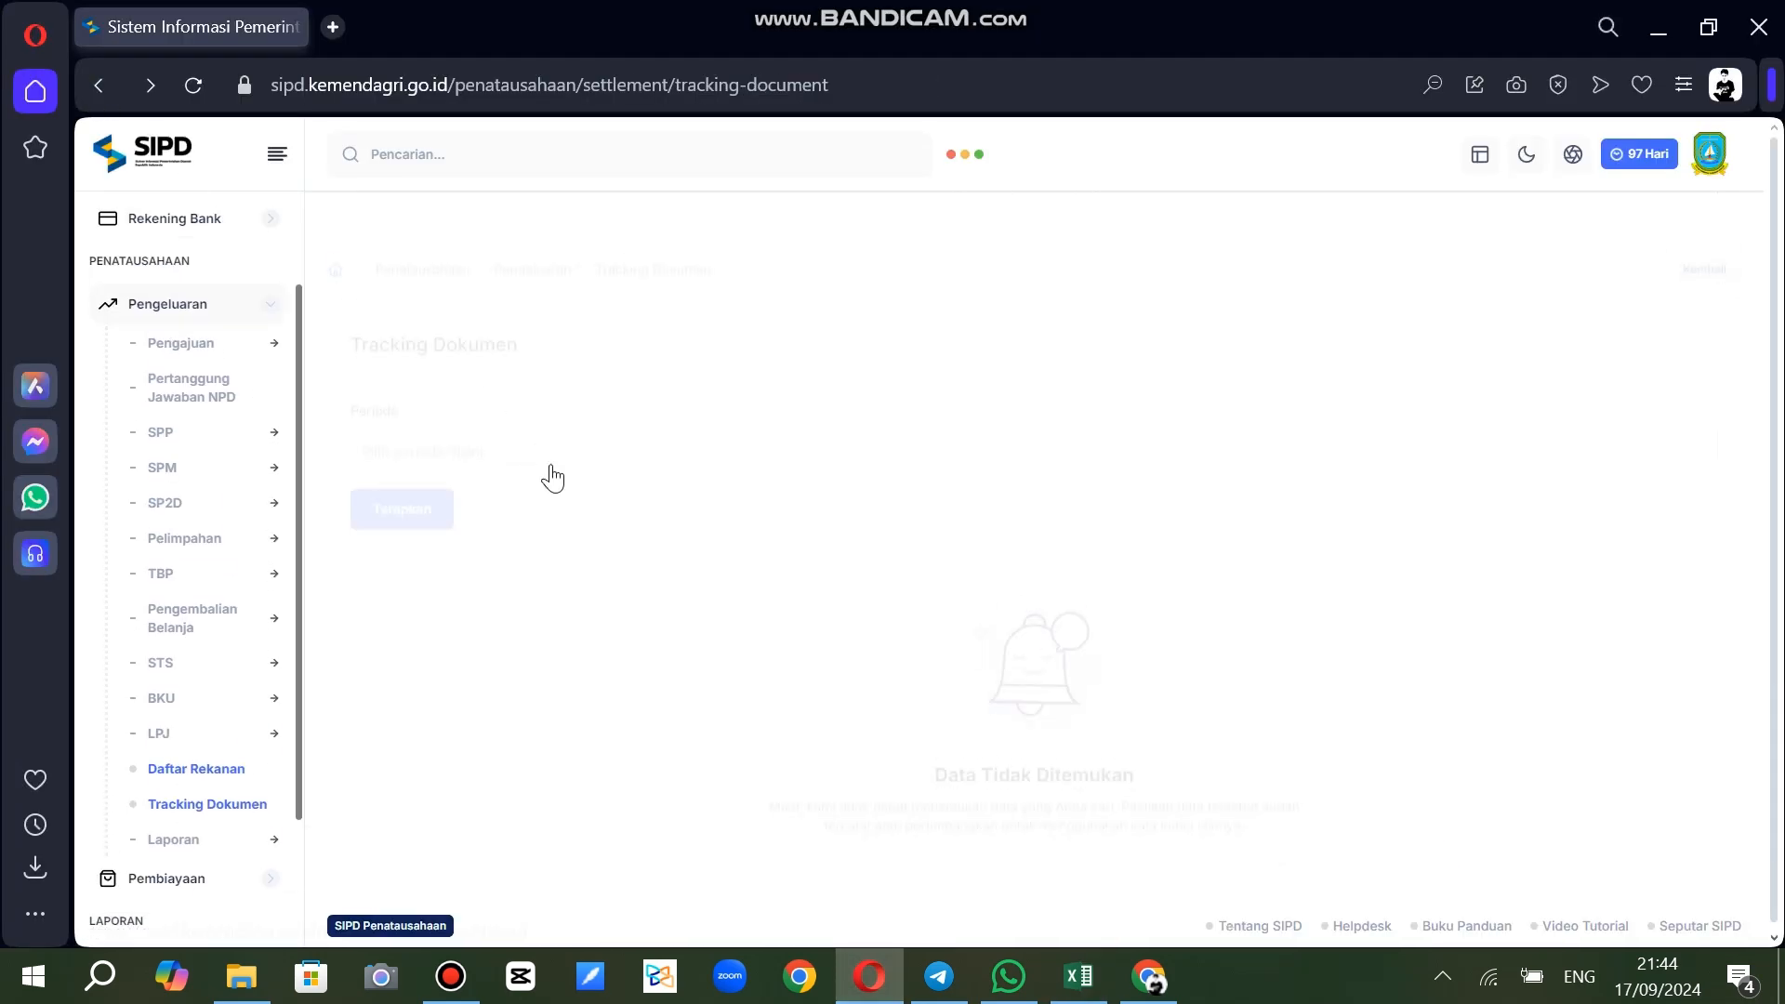
click(490, 412)
click(474, 454)
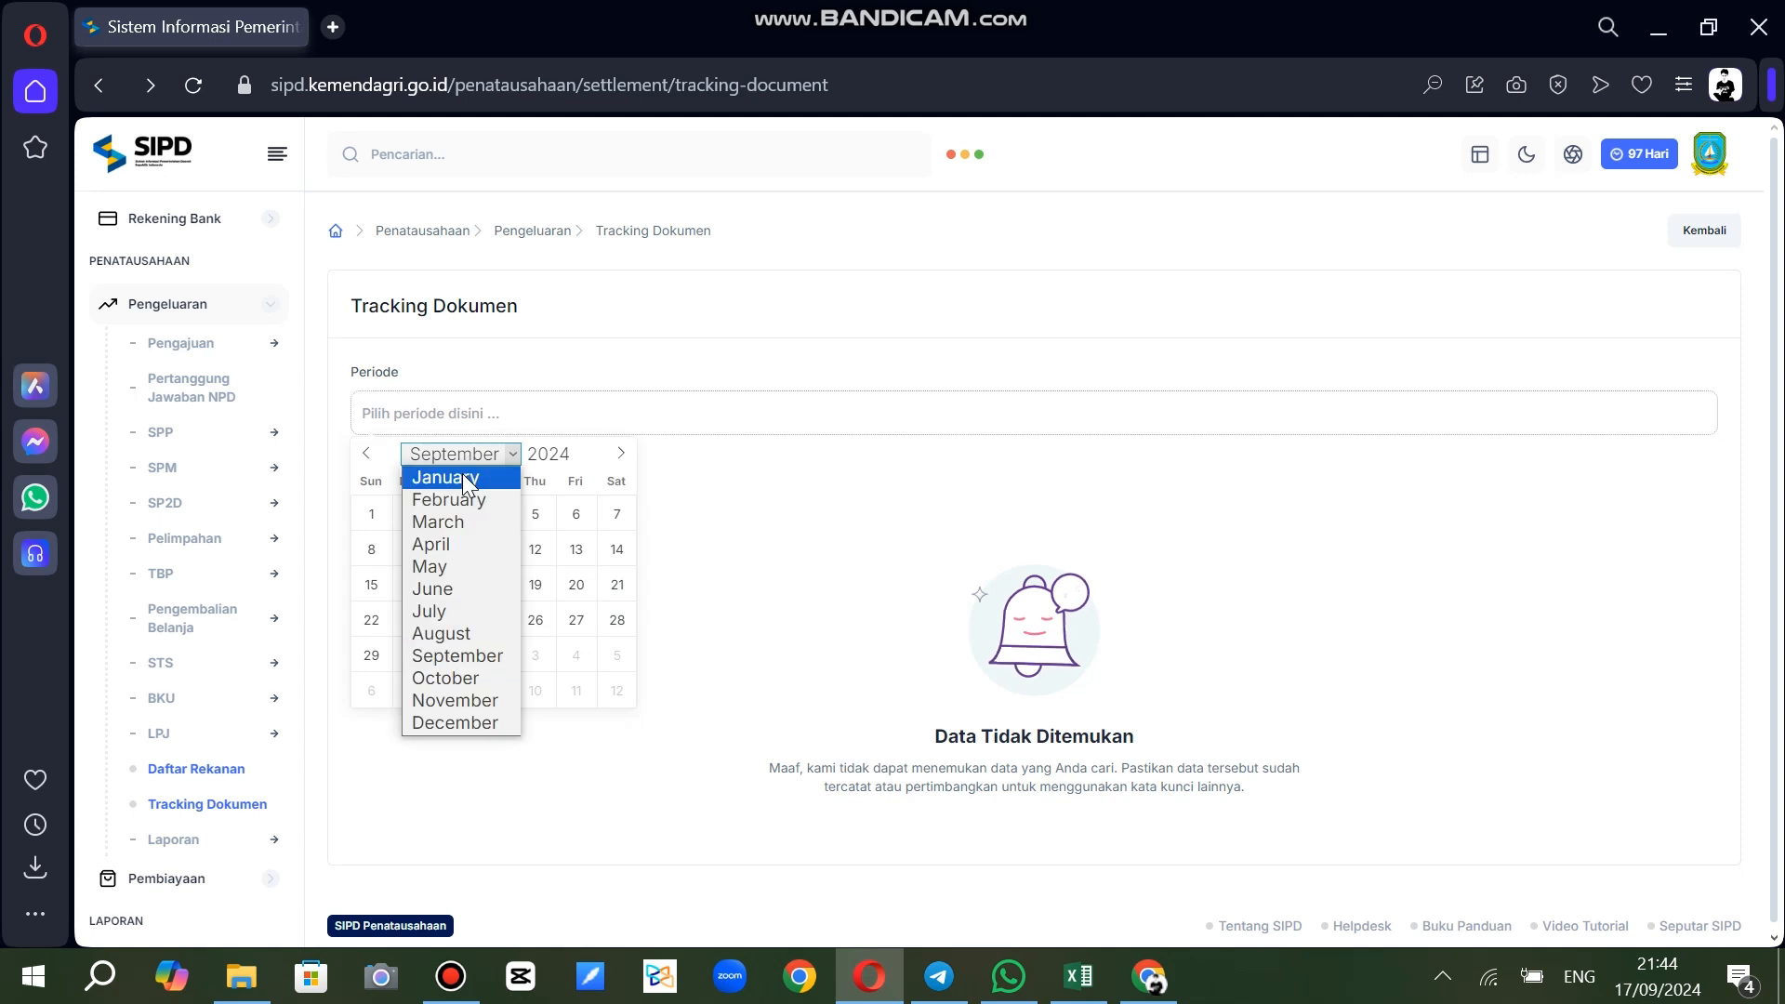
click(441, 472)
click(412, 513)
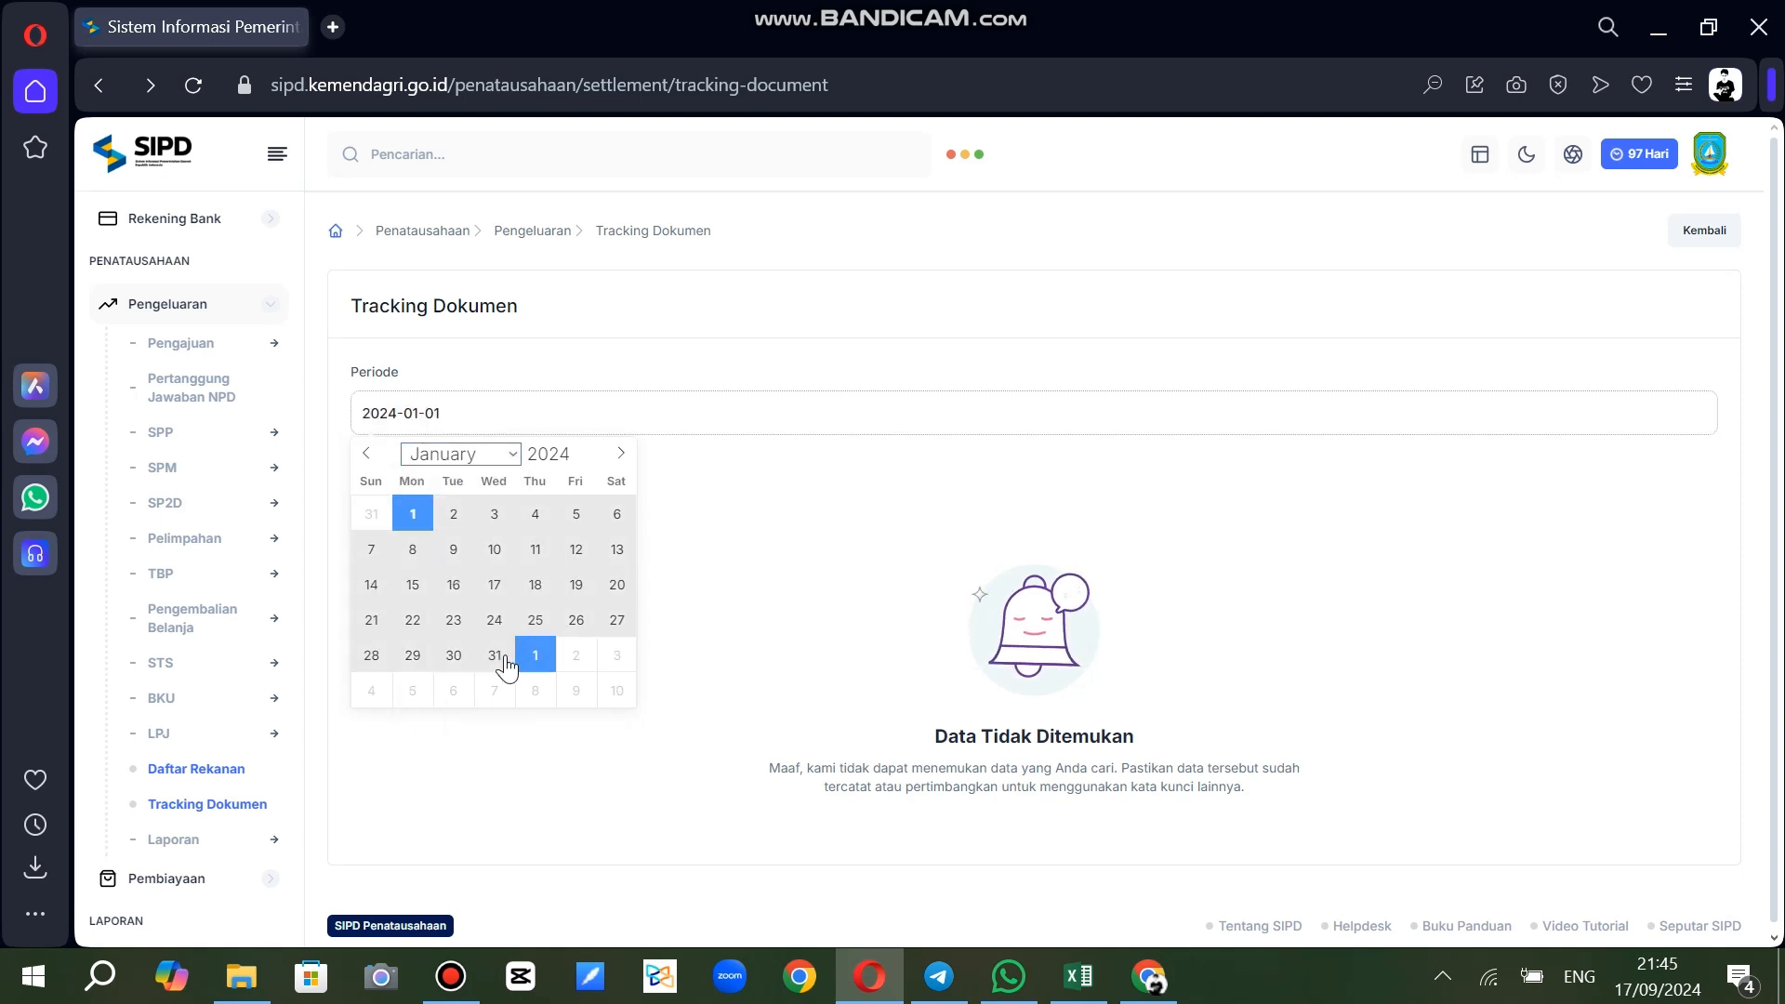
click(495, 654)
click(429, 487)
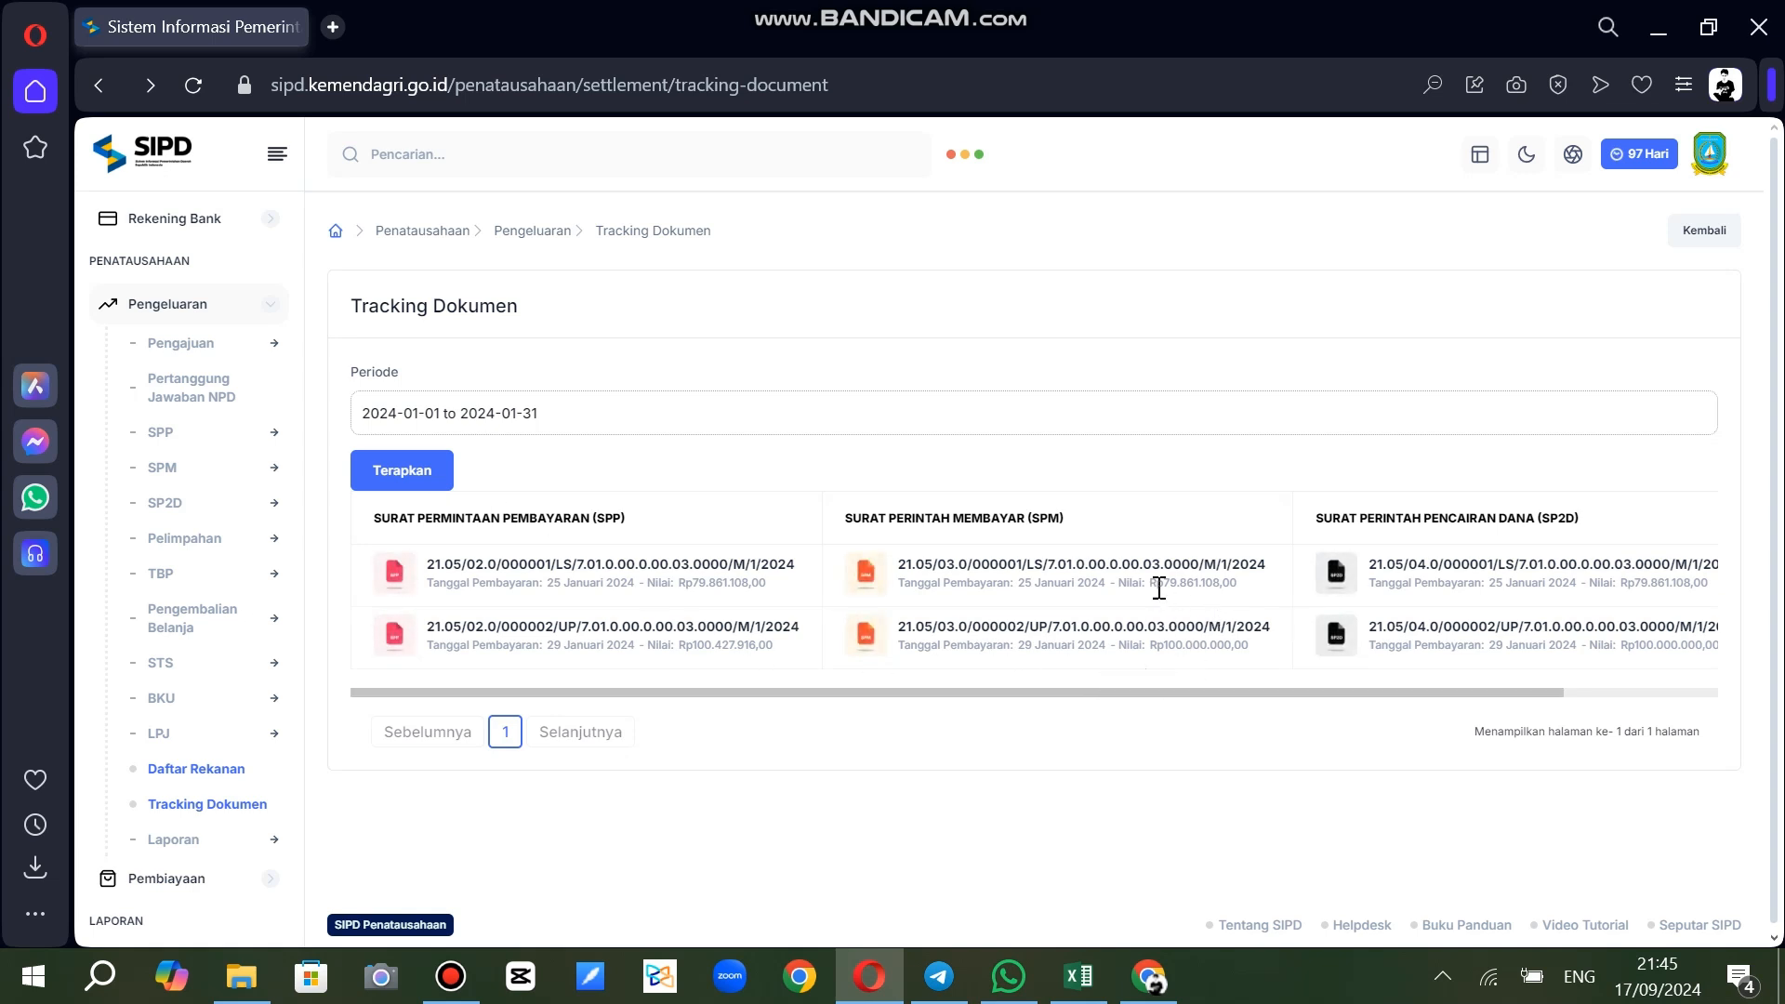
Open the SPM print preview of the LS document dated 25 Januari 2024
drag(1210, 689, 1379, 707)
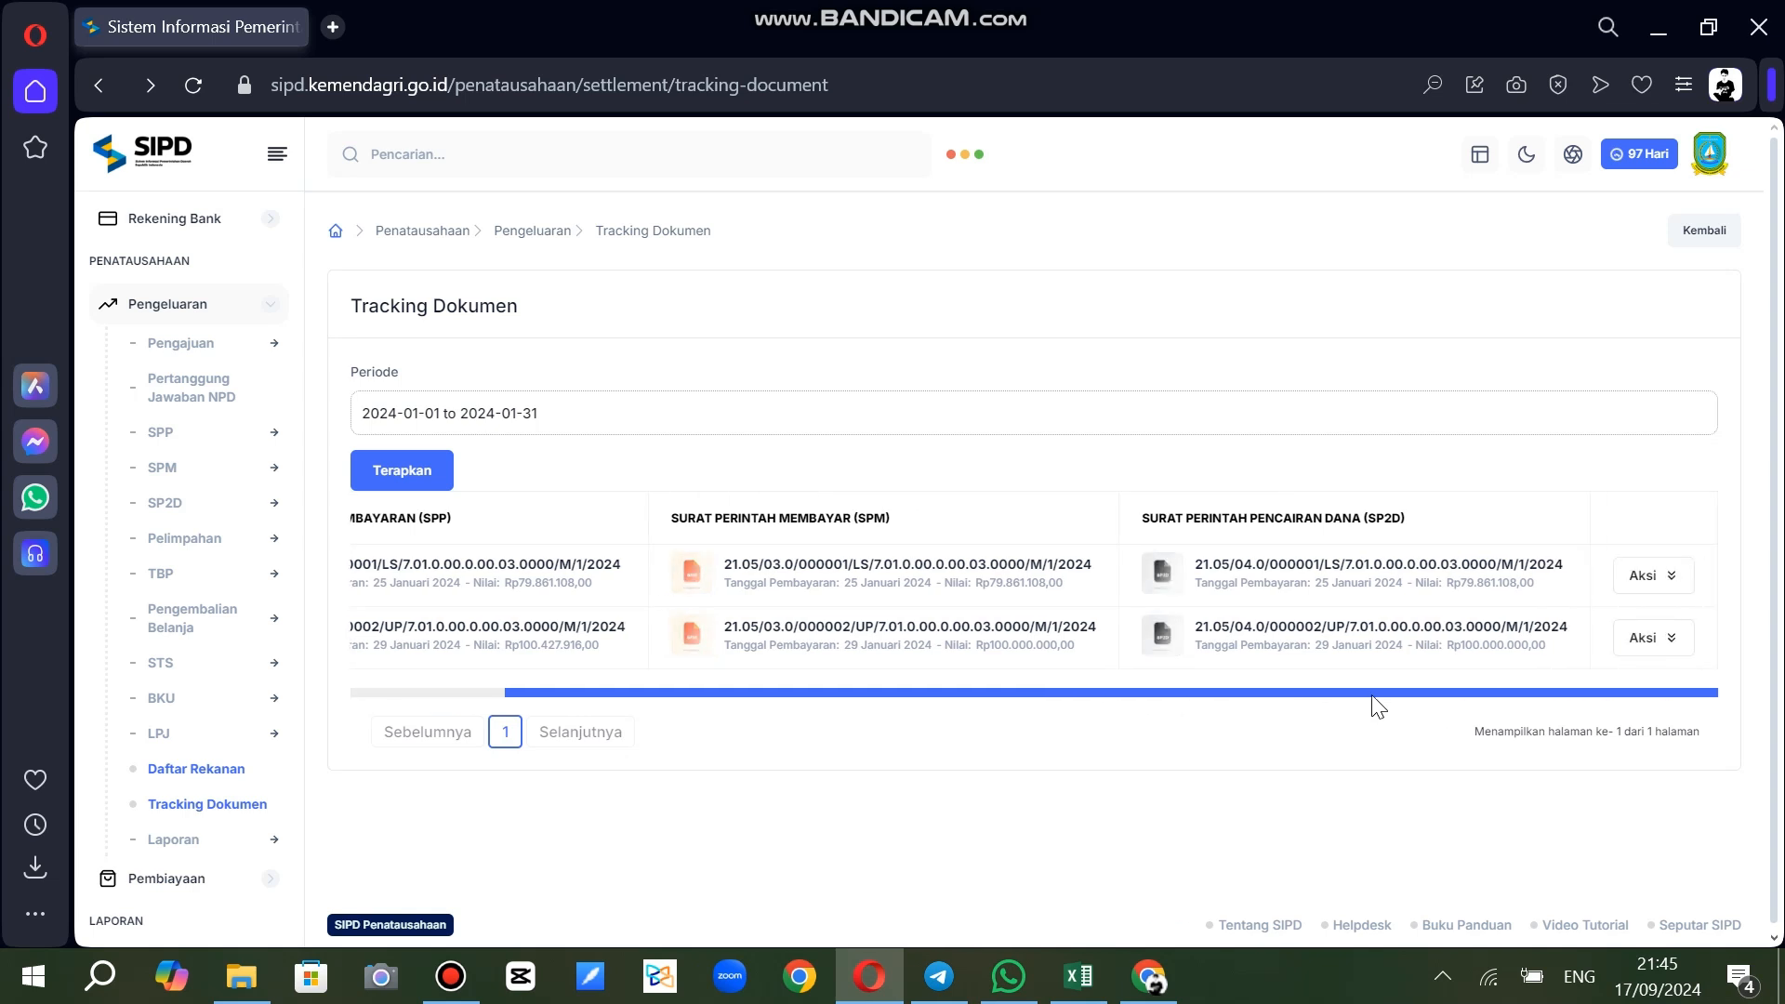
click(1653, 576)
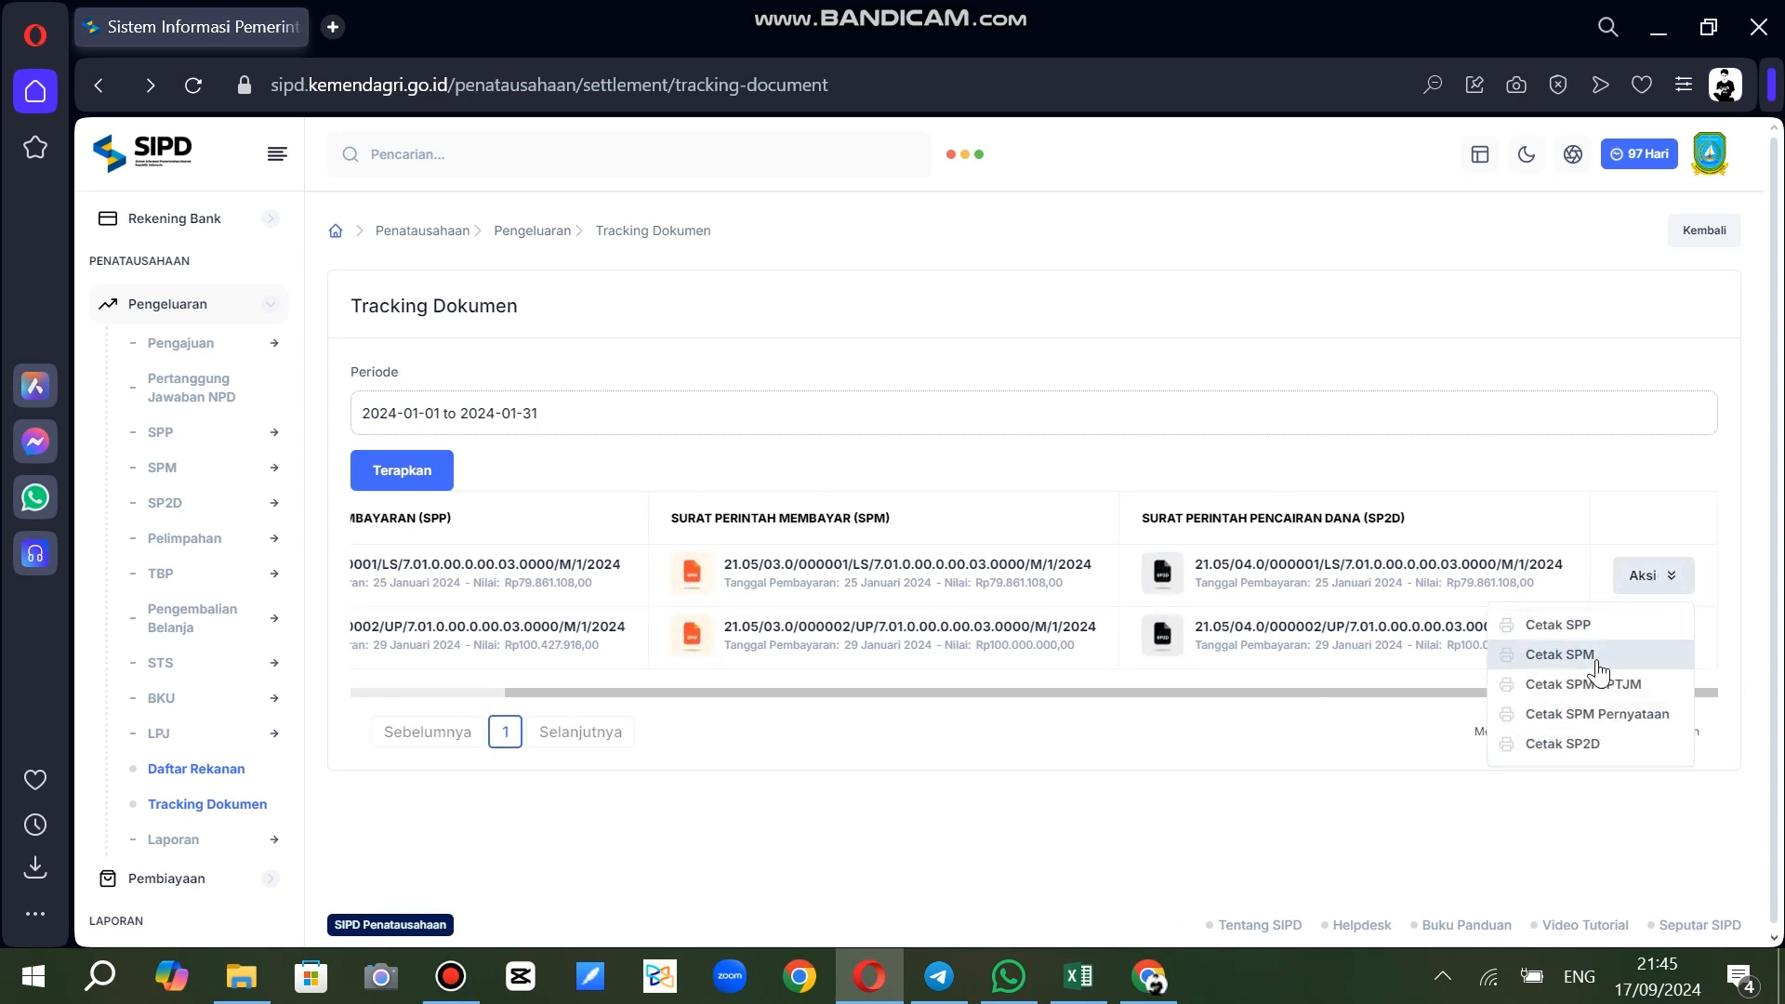
click(1534, 650)
scroll(1363, 620, down, 8)
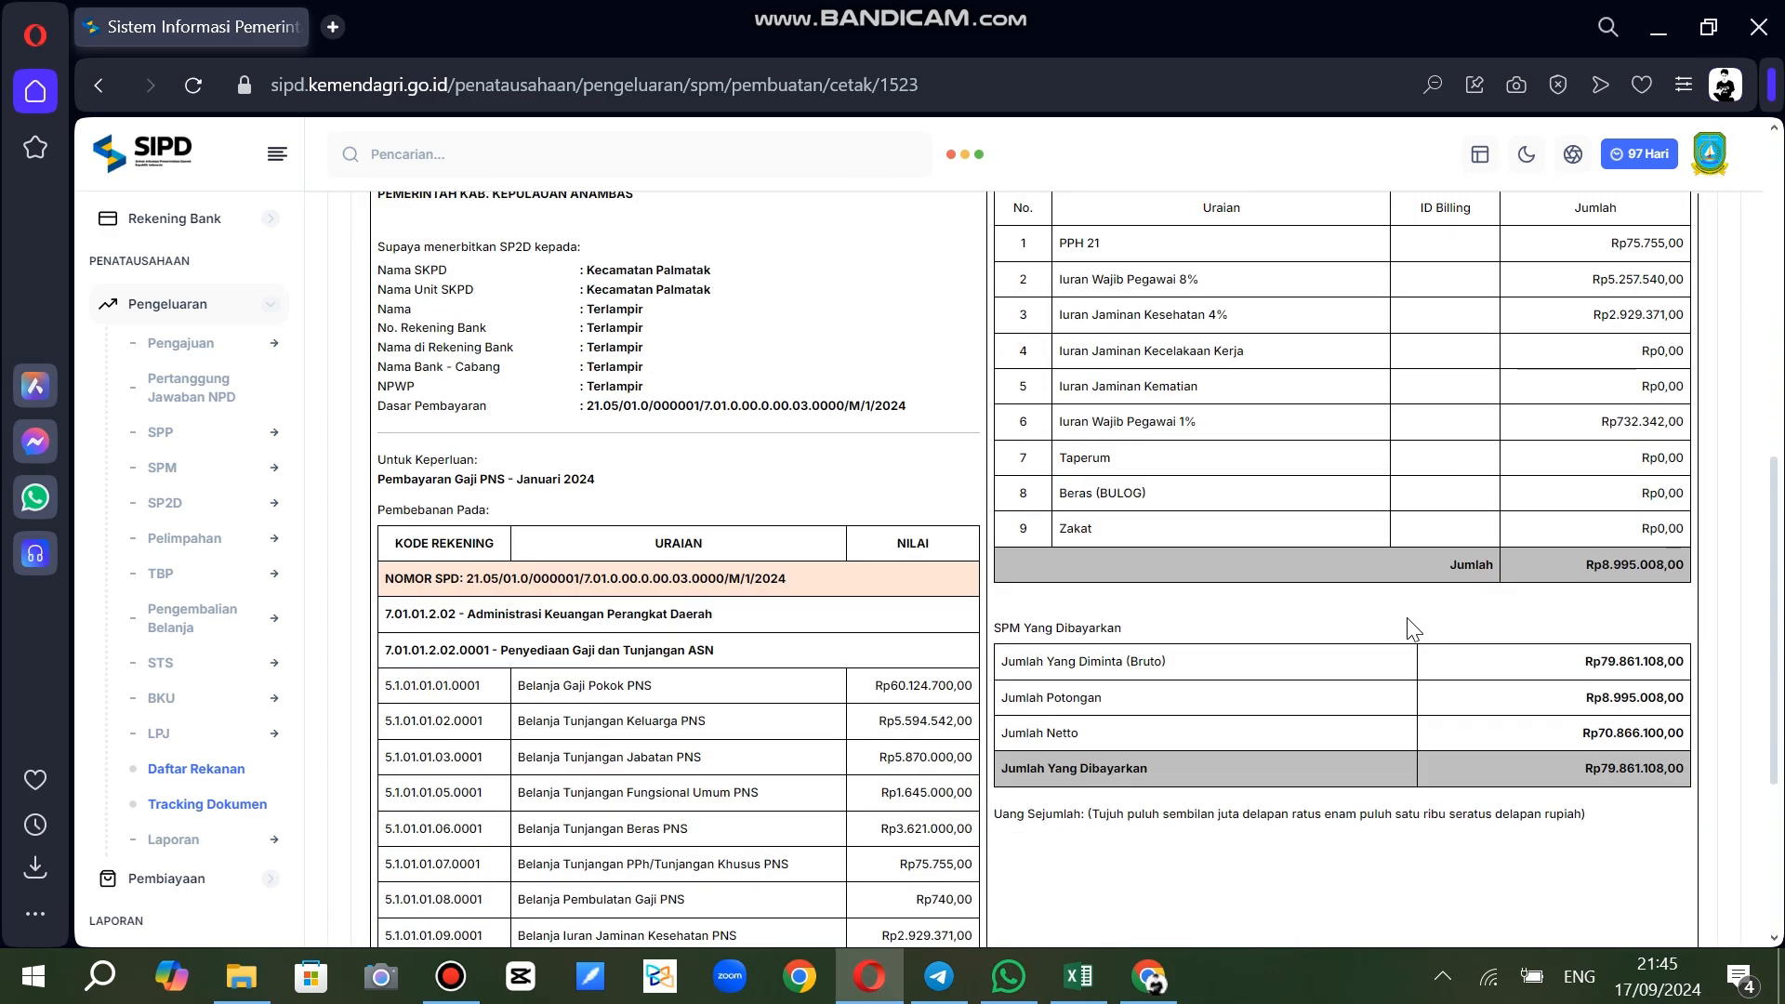
Copy the paid SPM amount 79.861.108 from the print preview into the register SPM cell F3 of the Excel sheet
scroll(1440, 636, down, 3)
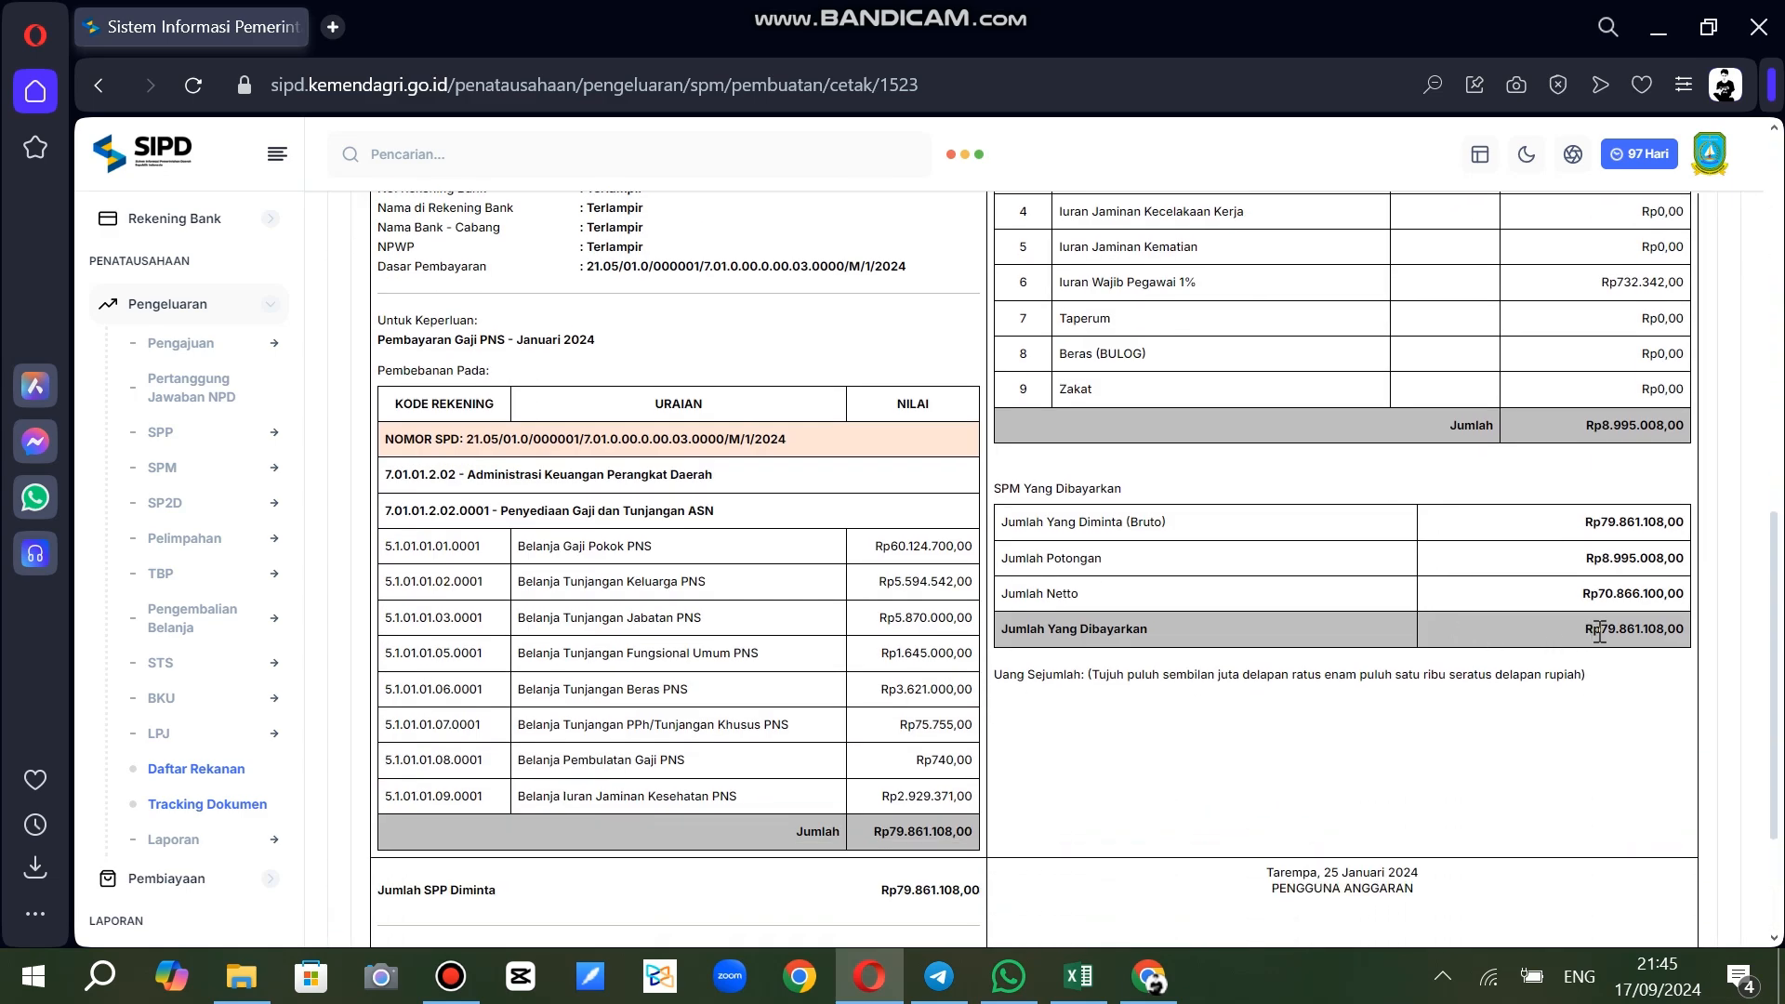
drag(1643, 630, 1664, 630)
key(ctrl+c)
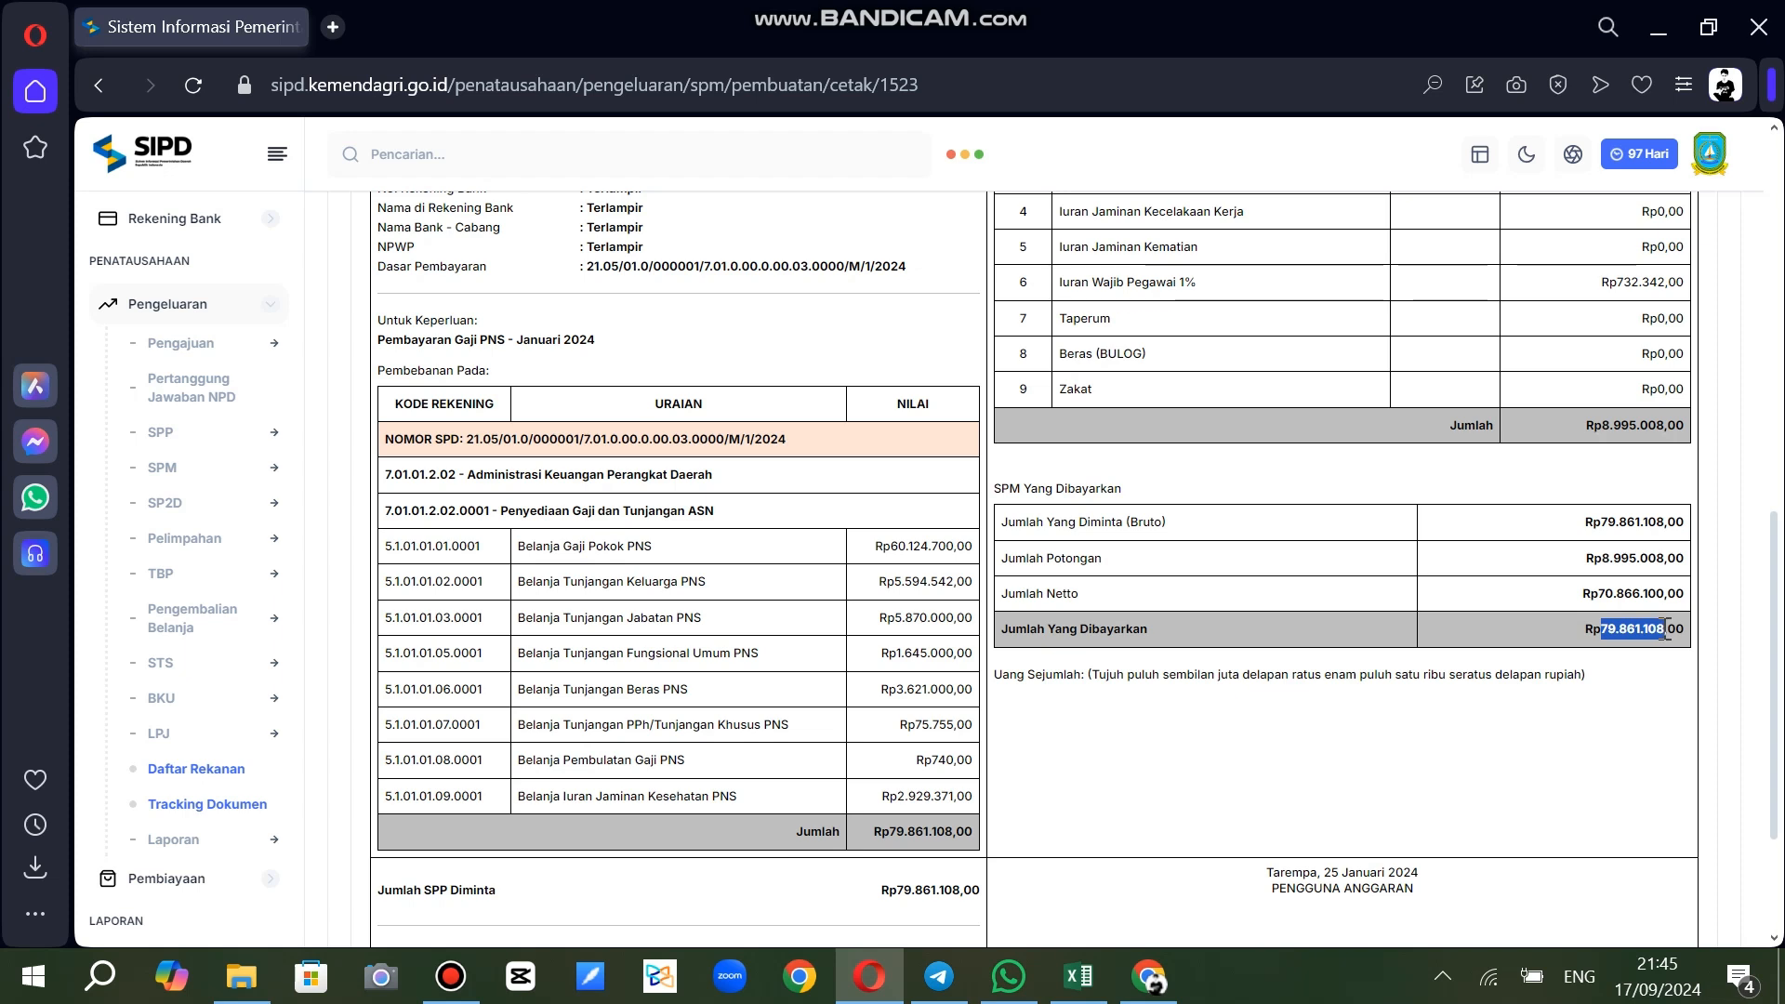
scroll(1123, 714, down, 5)
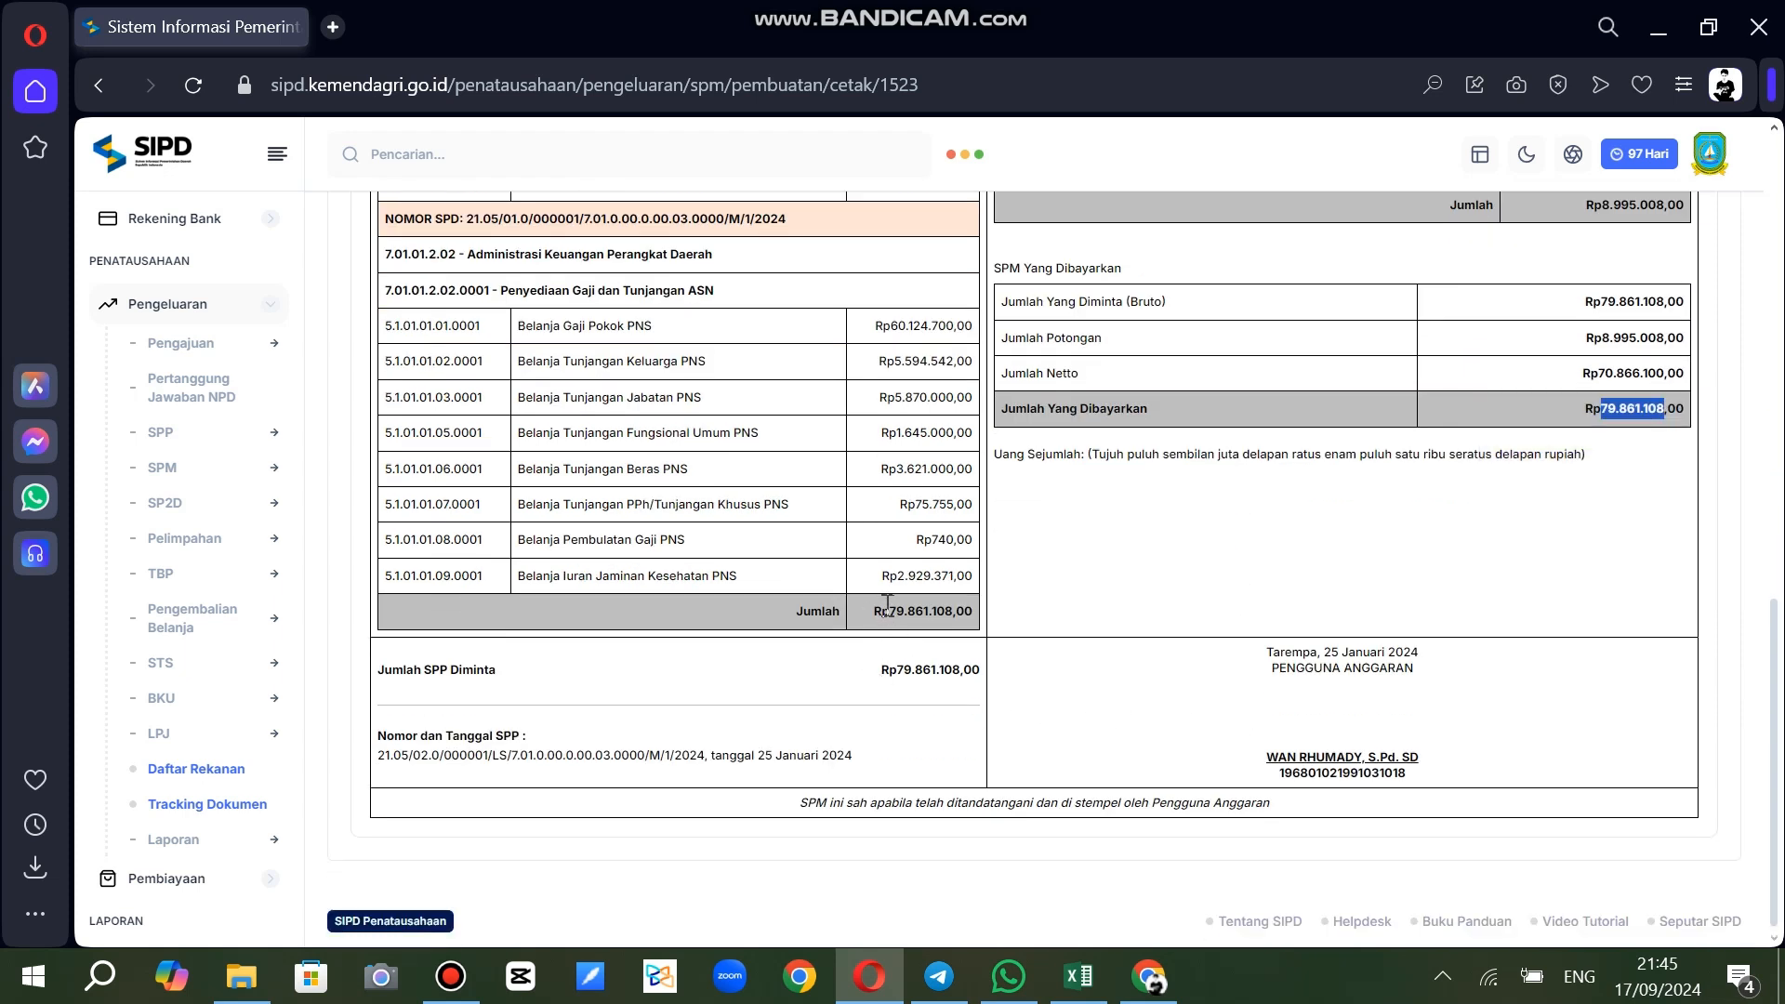
drag(892, 611, 952, 613)
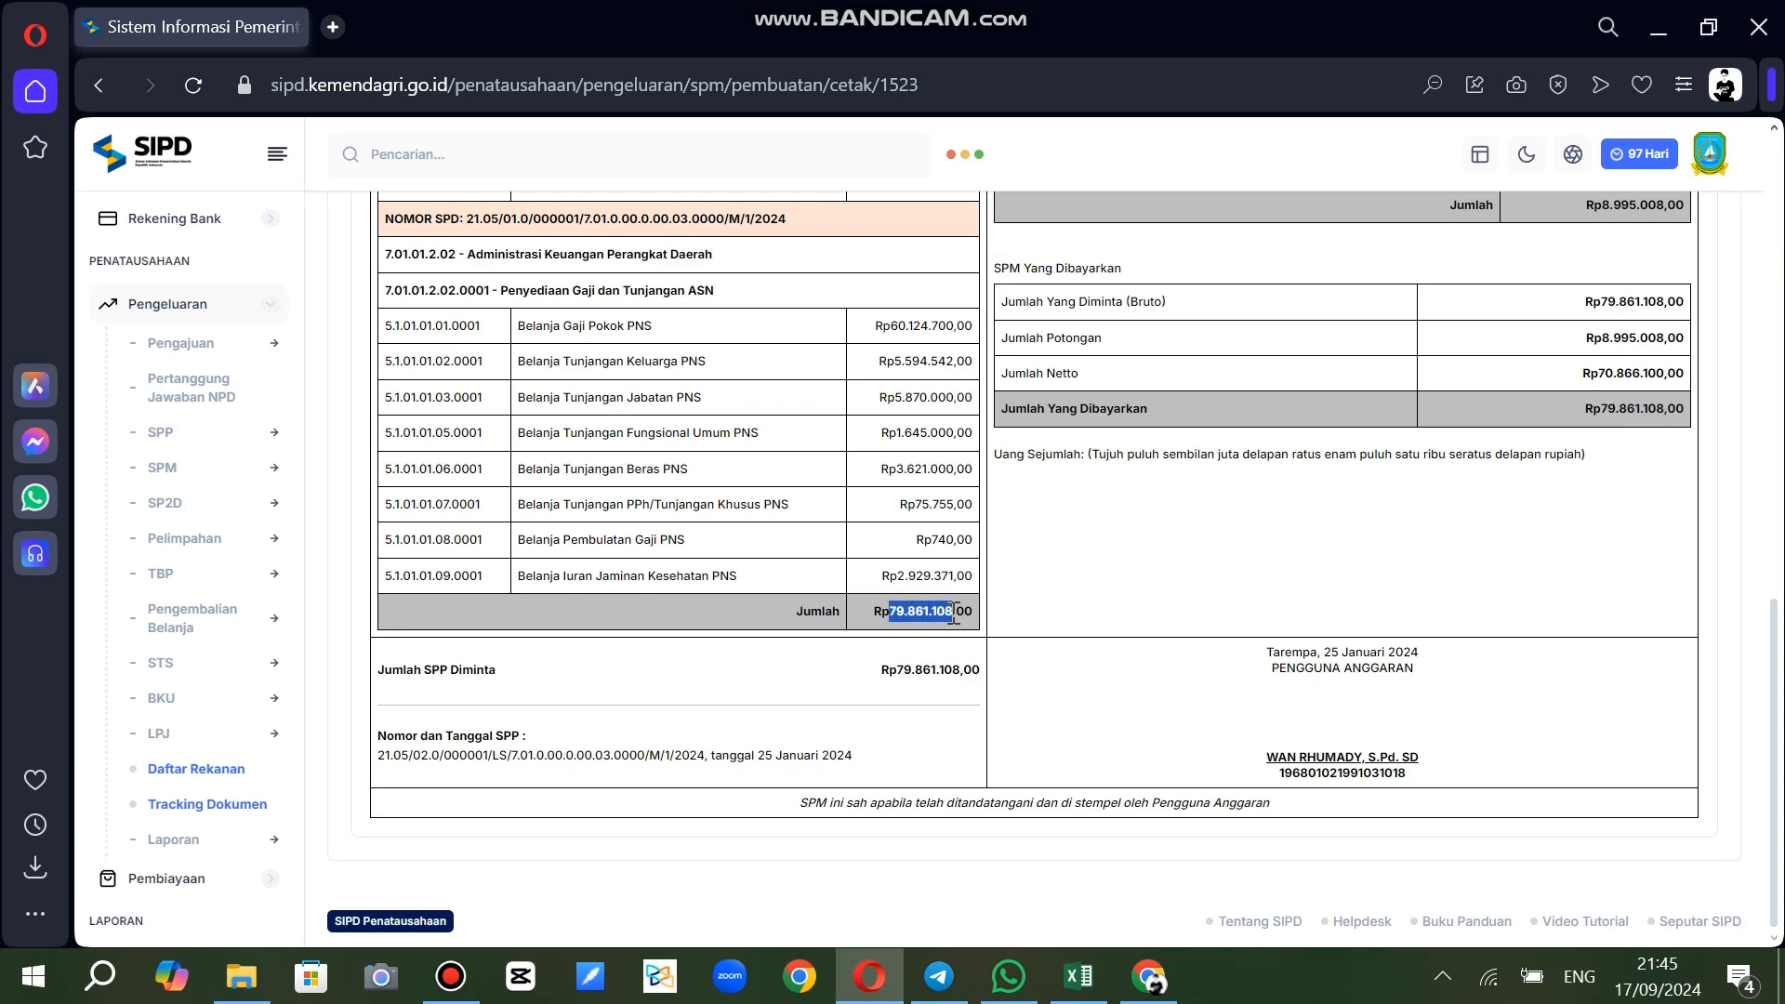
click(1083, 971)
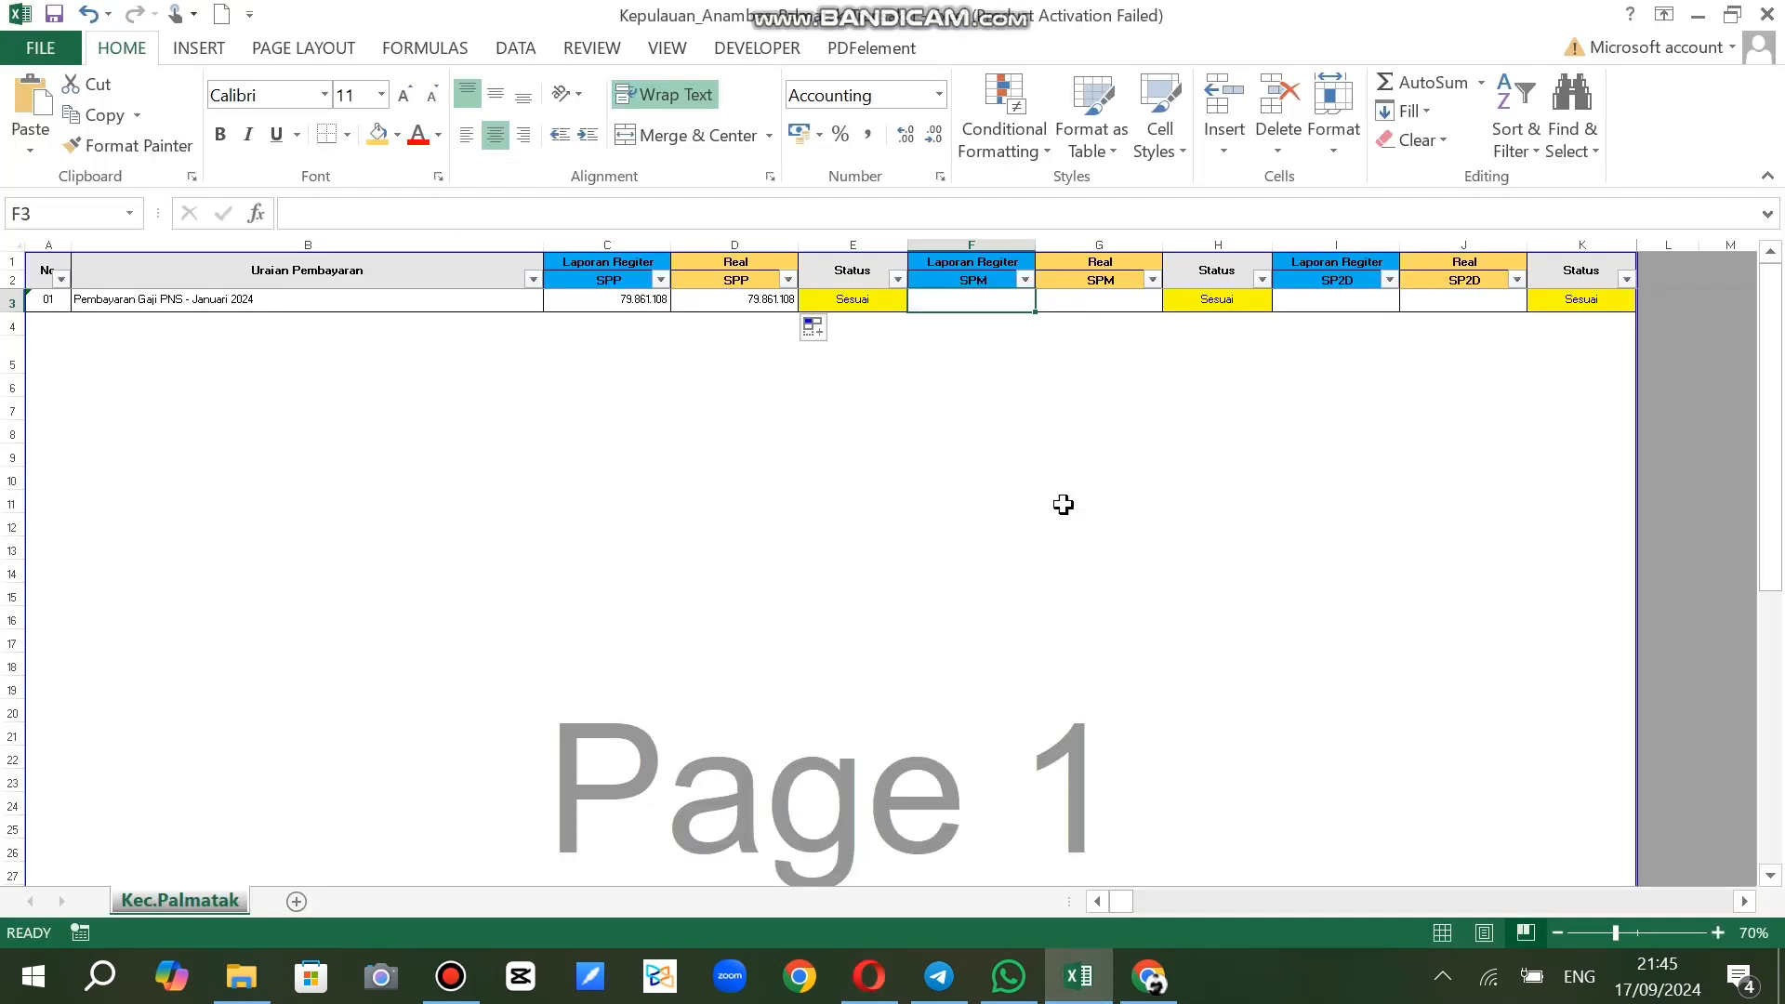
key(ctrl+v)
click(961, 405)
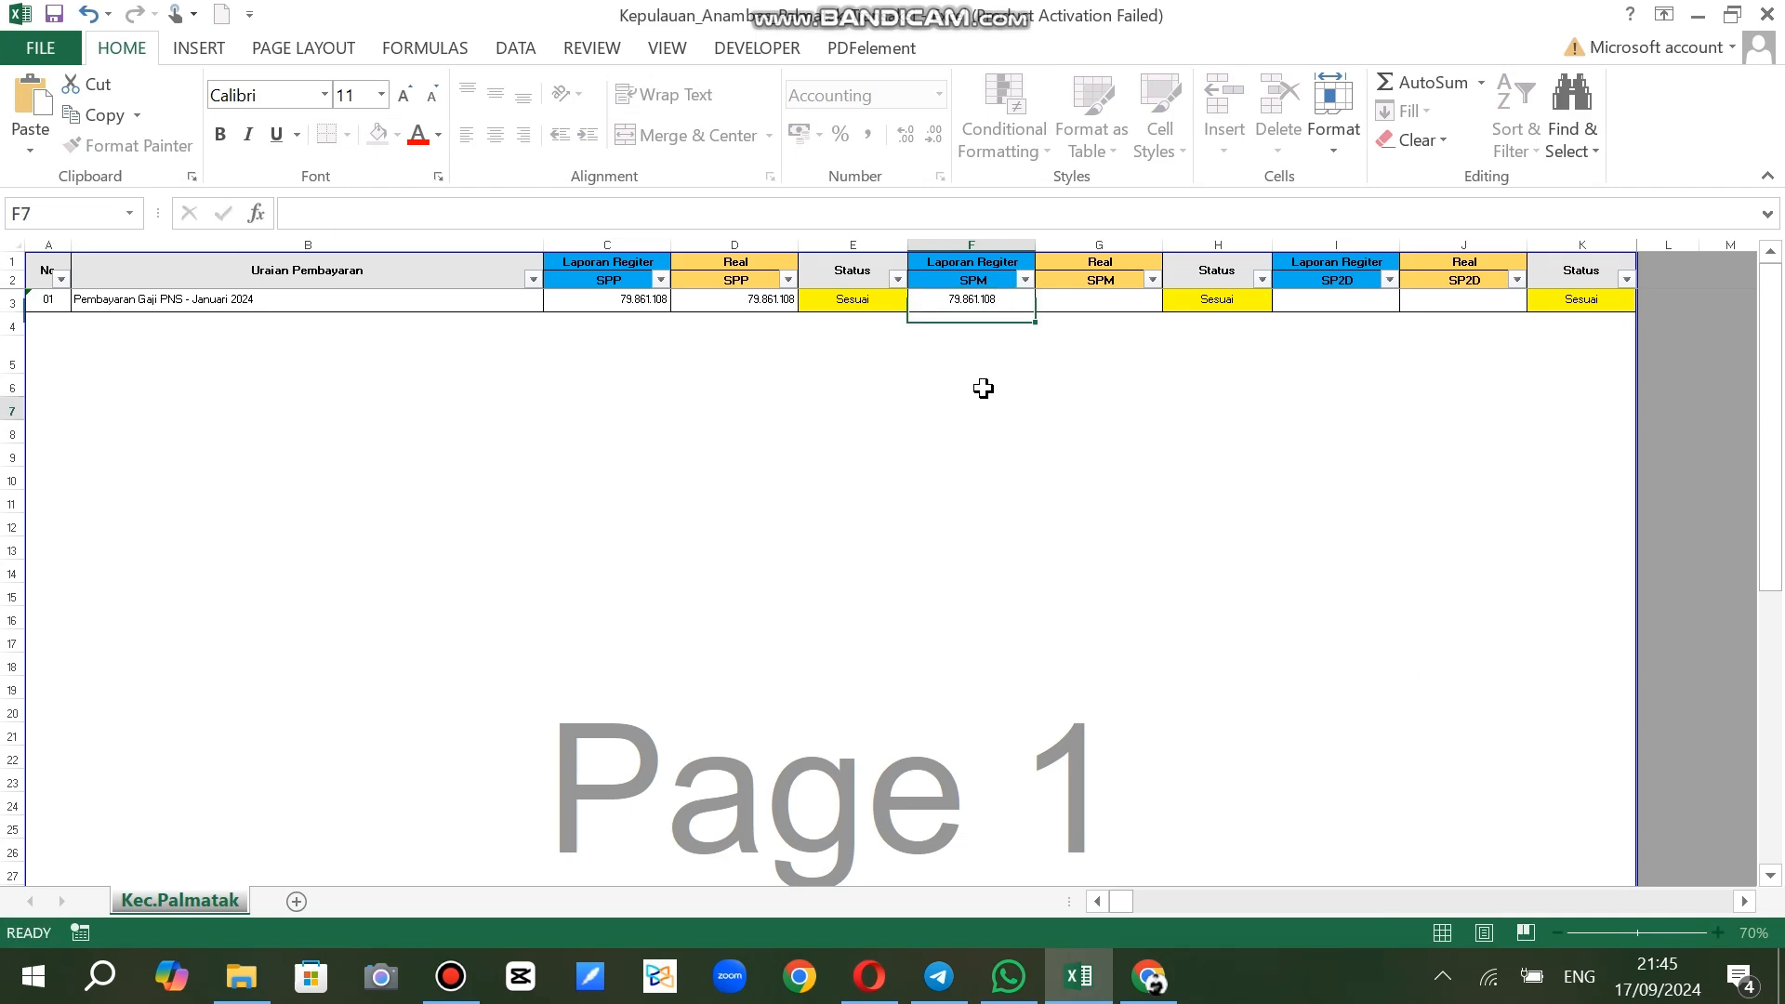
Fill the Real SPM cell G3 with the same copied amount, 79.861.108
click(1092, 305)
key(ctrl+v)
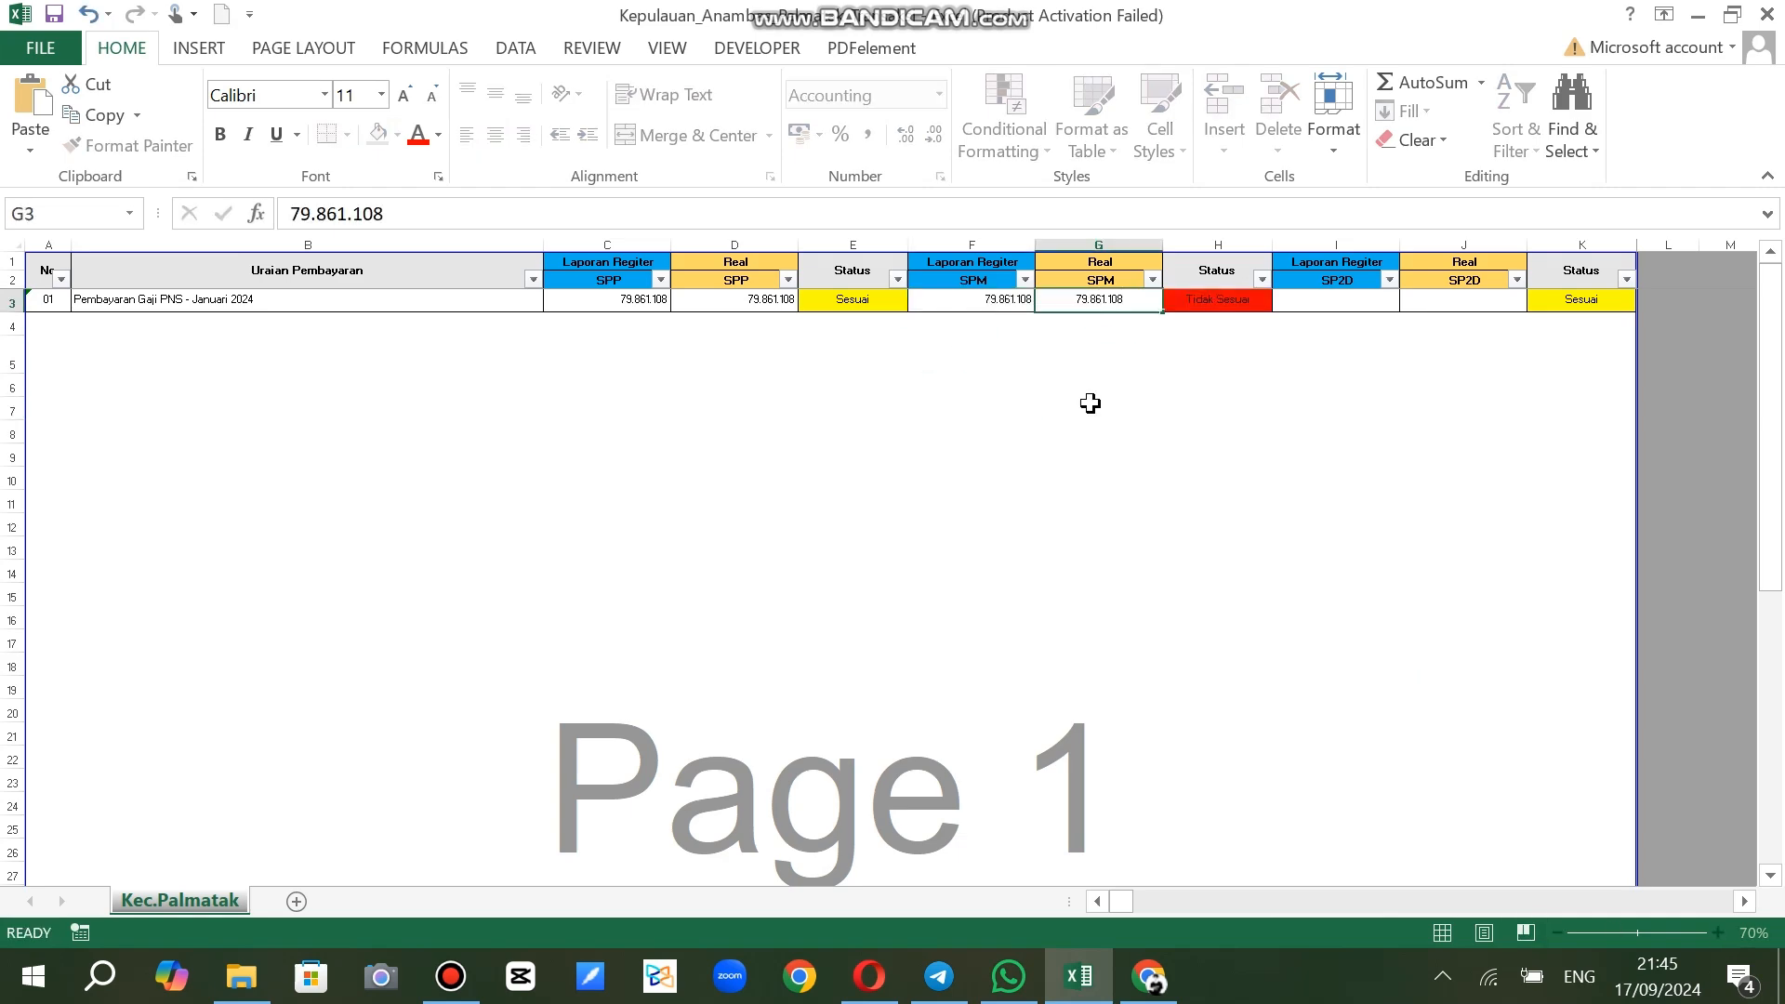
click(1088, 403)
click(1438, 299)
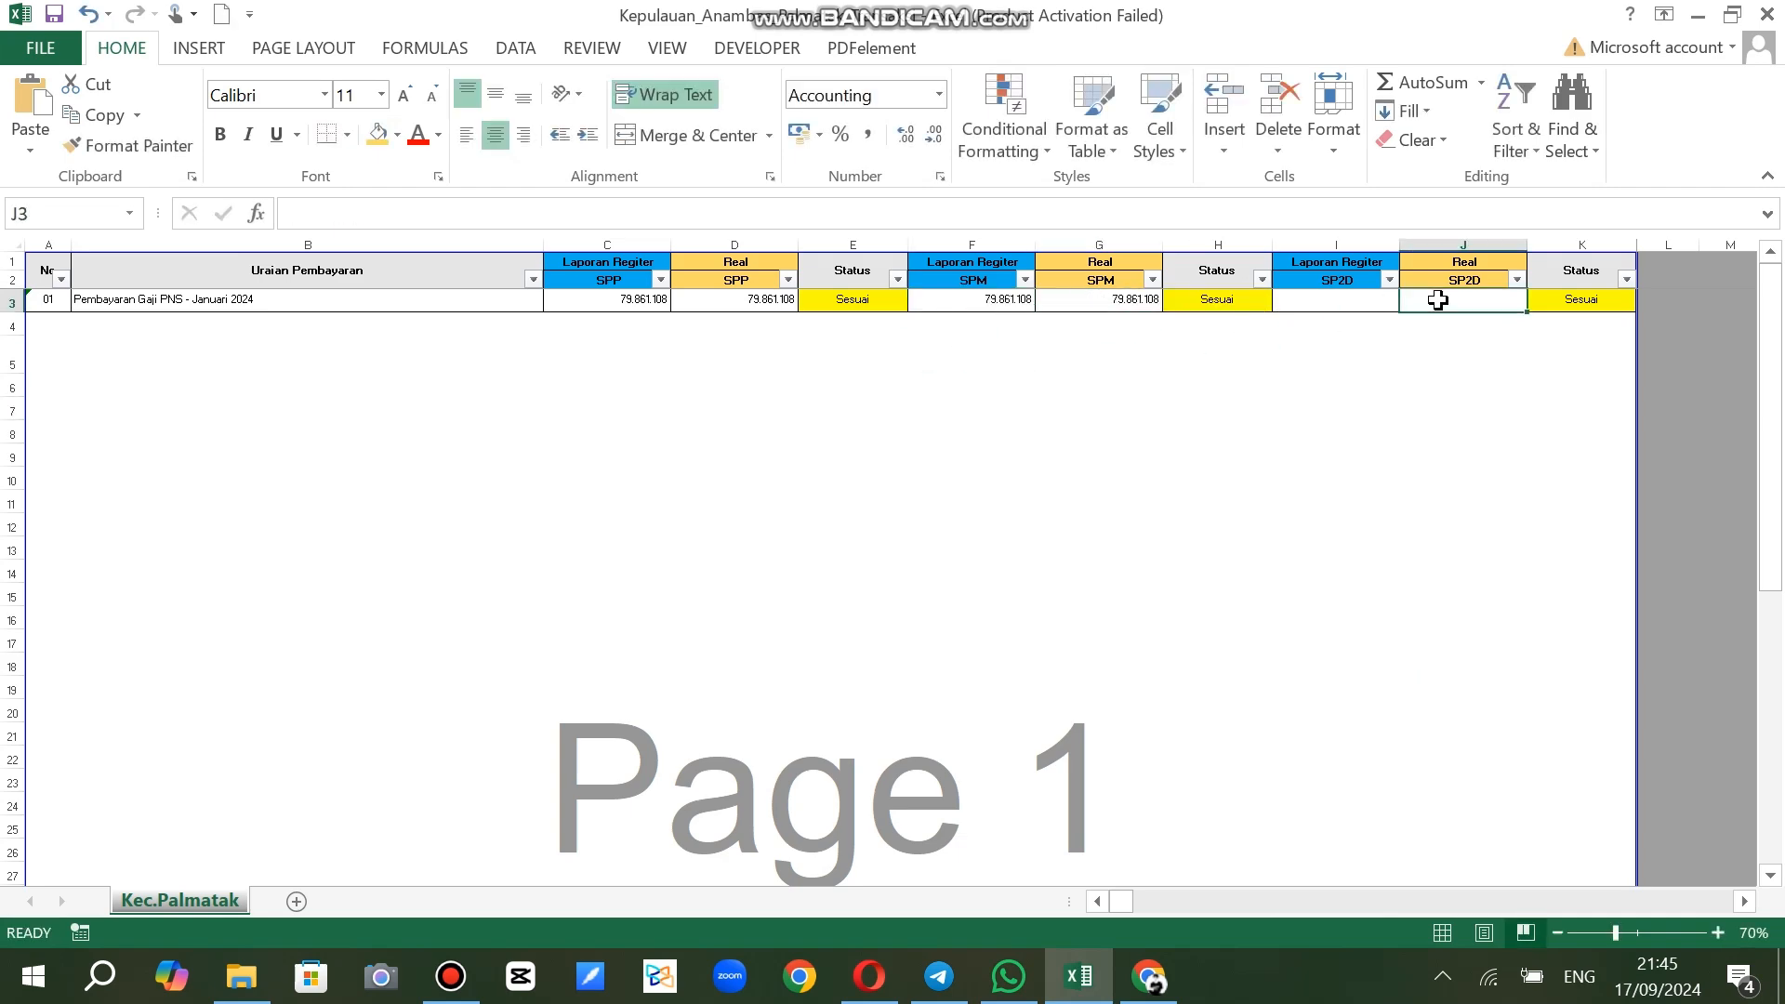
Return to Tracking Dokumen in the browser and apply the period 2024-01-01 to 2024-01-31
click(879, 976)
scroll(1351, 538, up, 10)
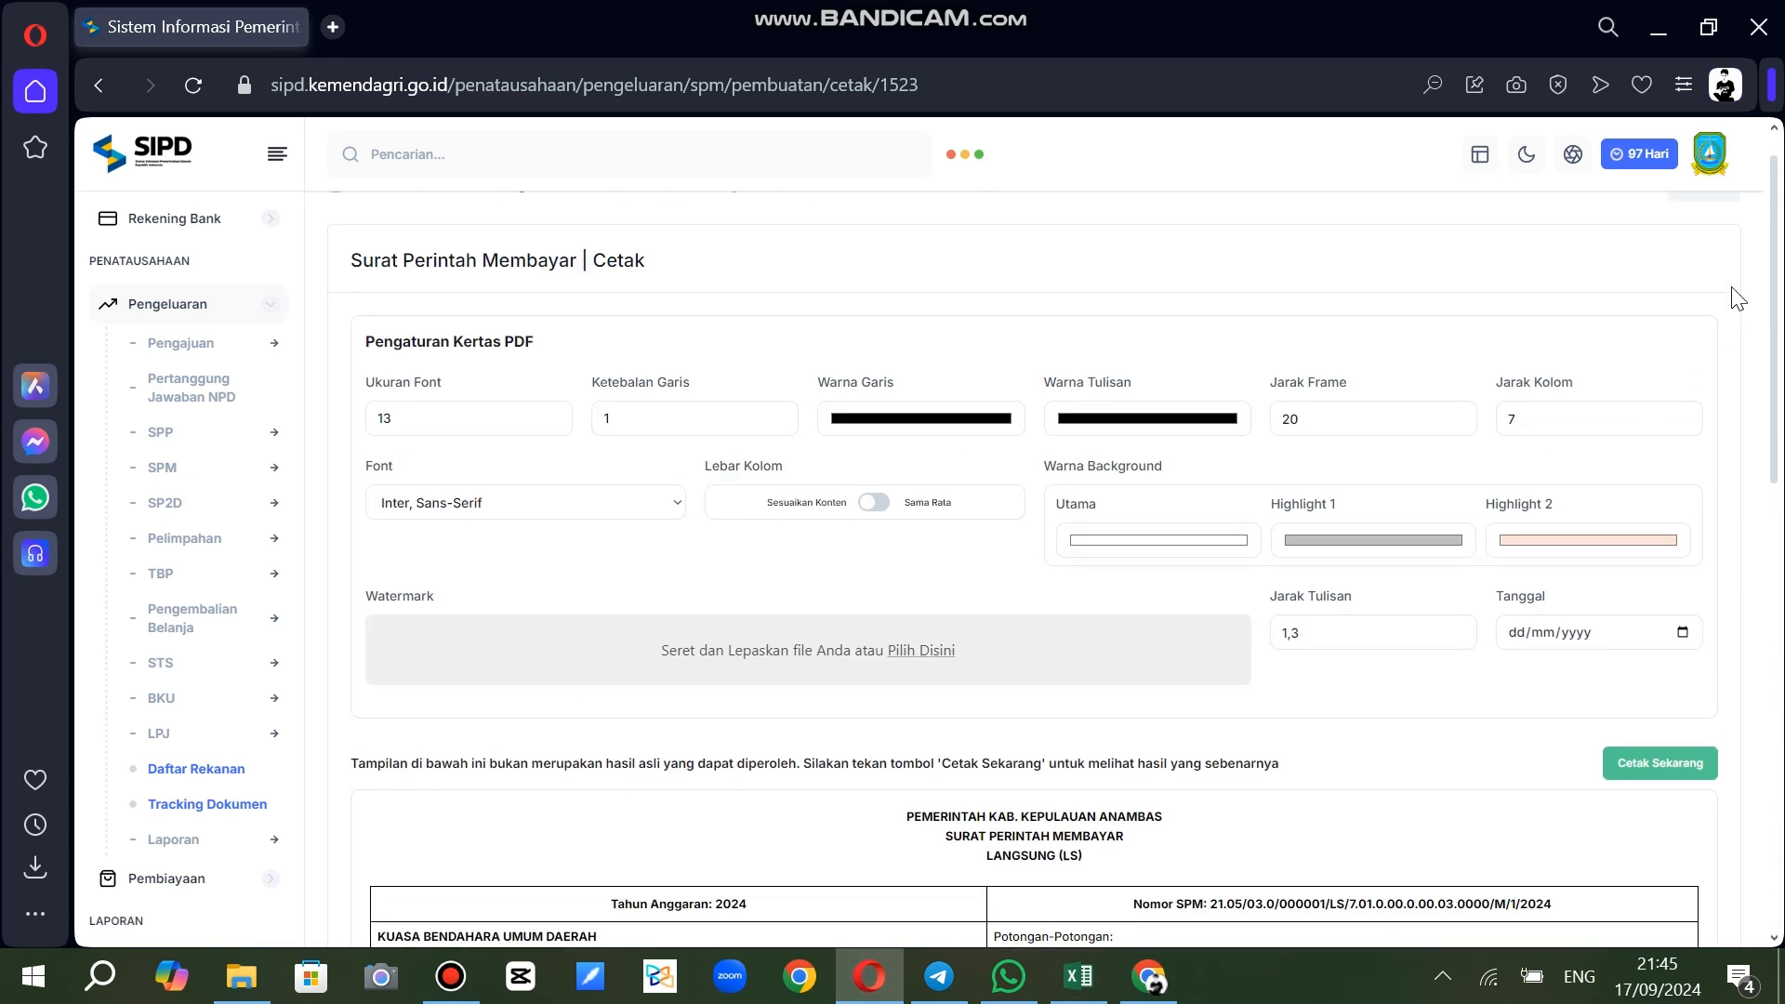
click(1703, 232)
click(560, 417)
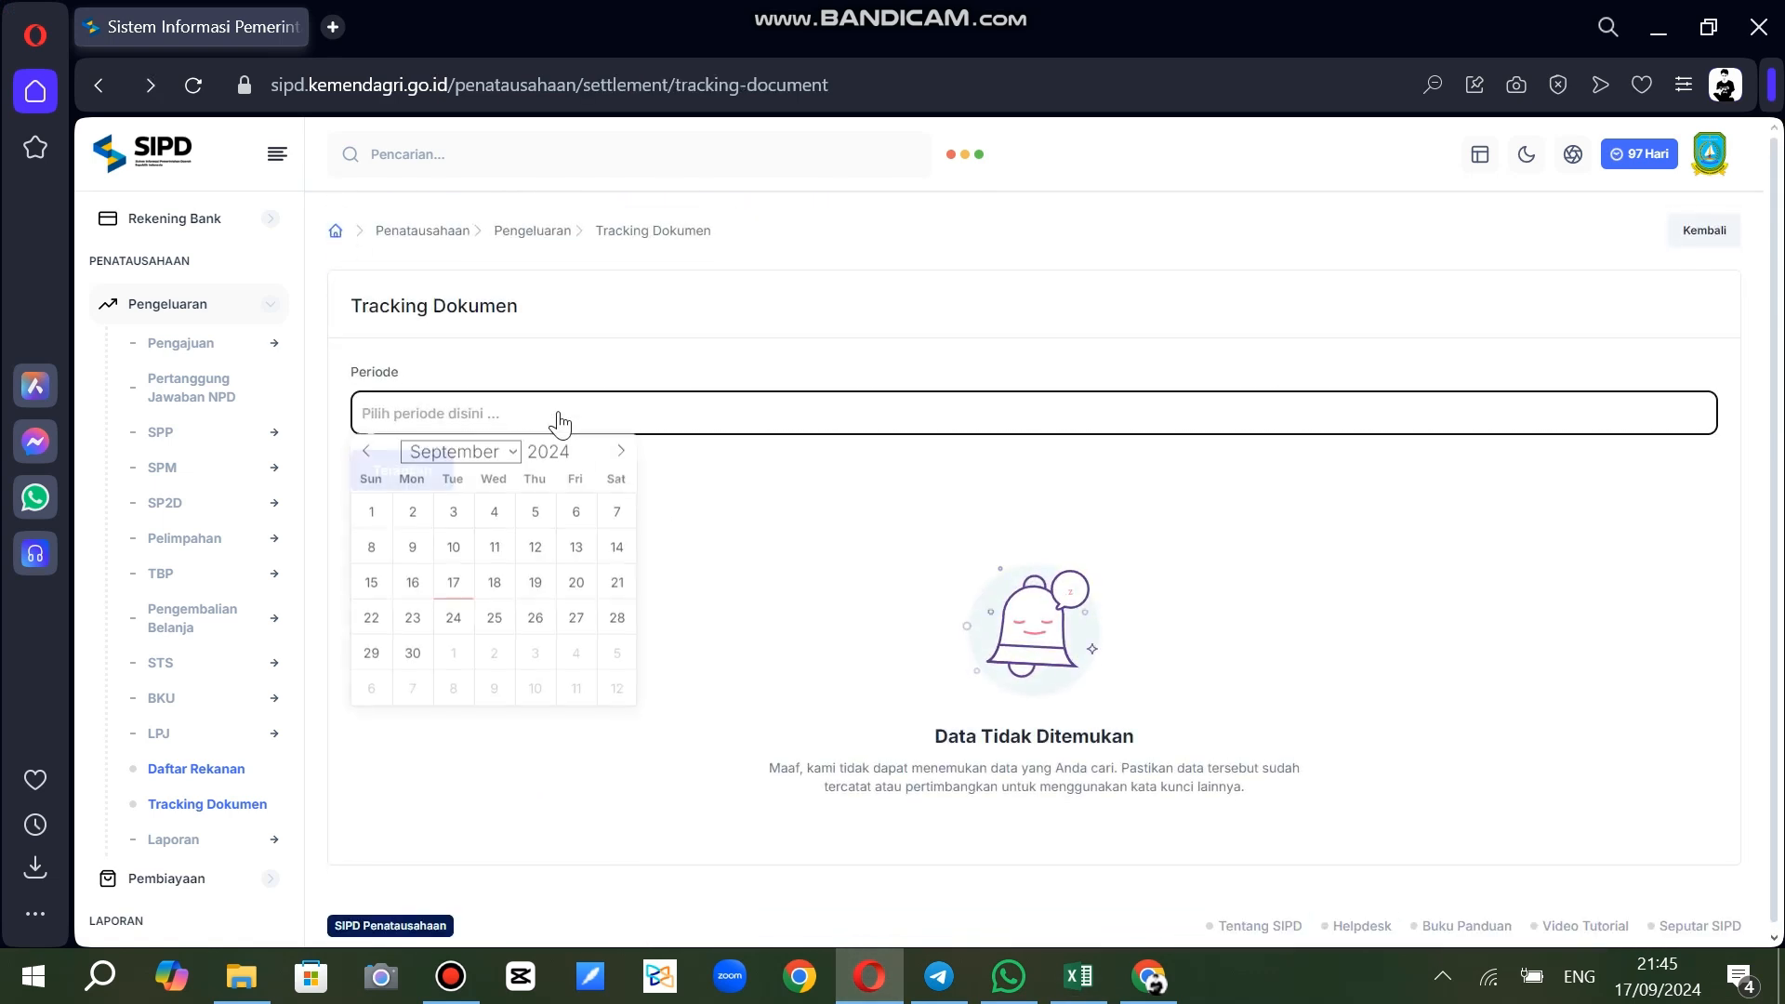
click(498, 452)
click(446, 467)
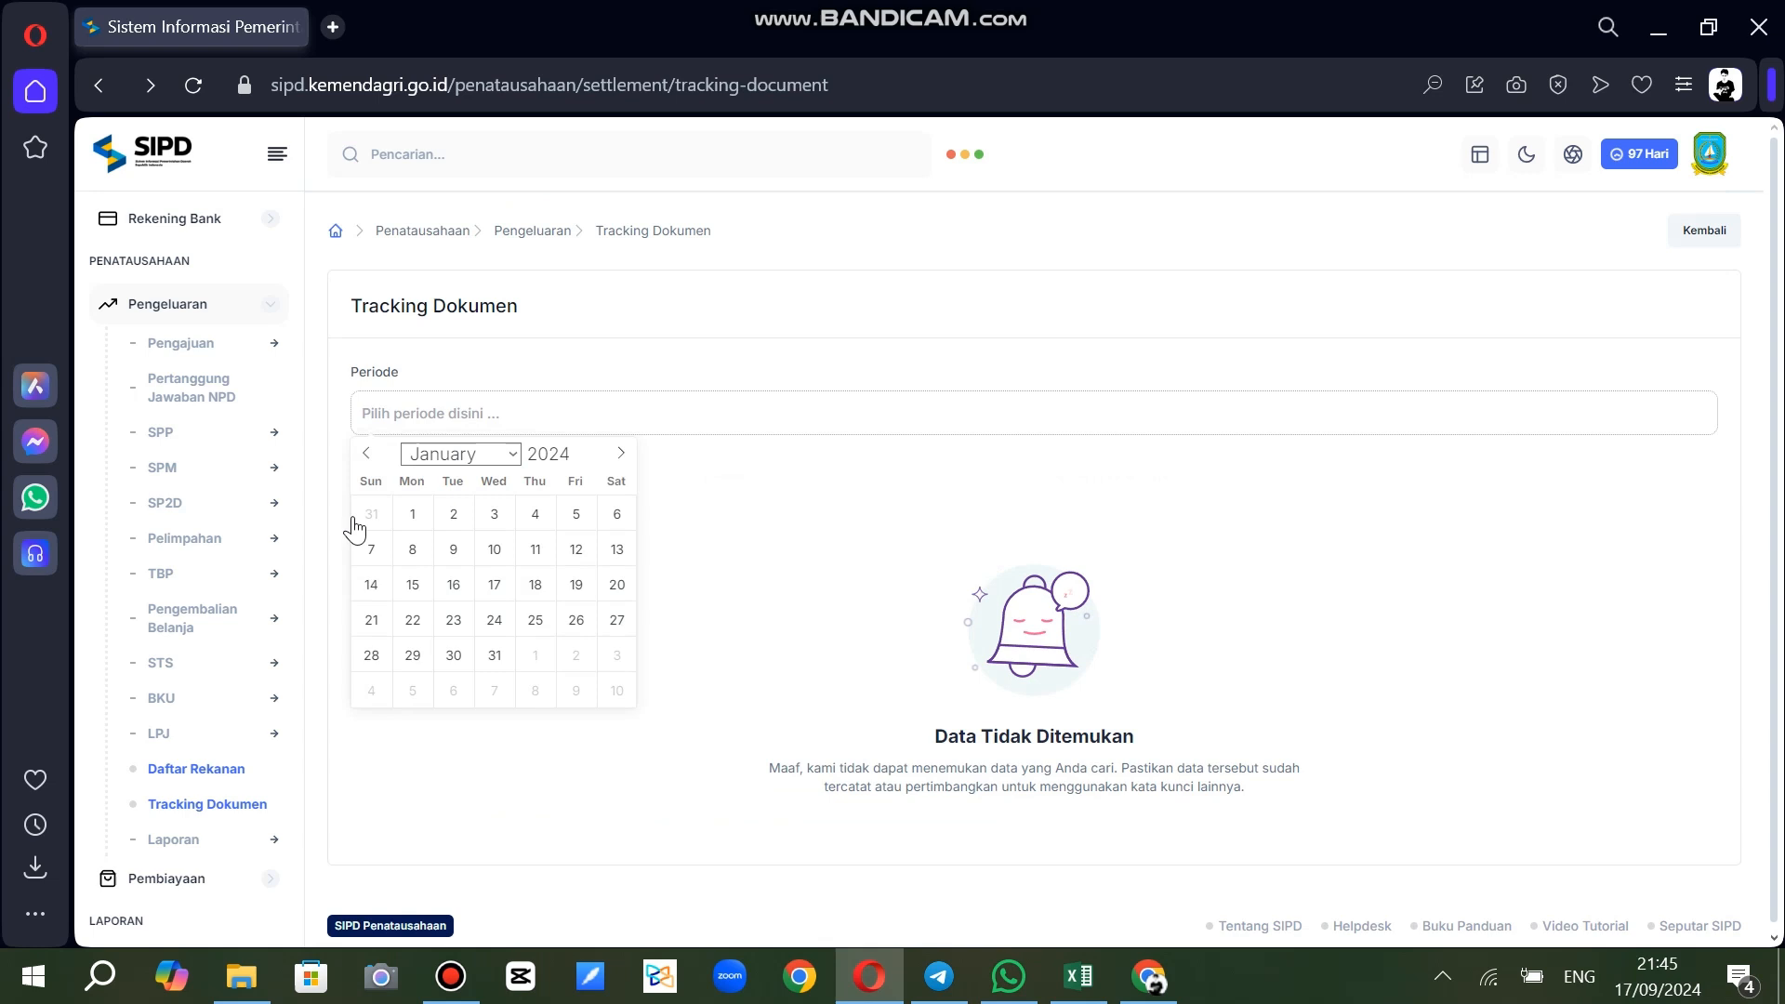
click(414, 521)
click(494, 661)
click(415, 472)
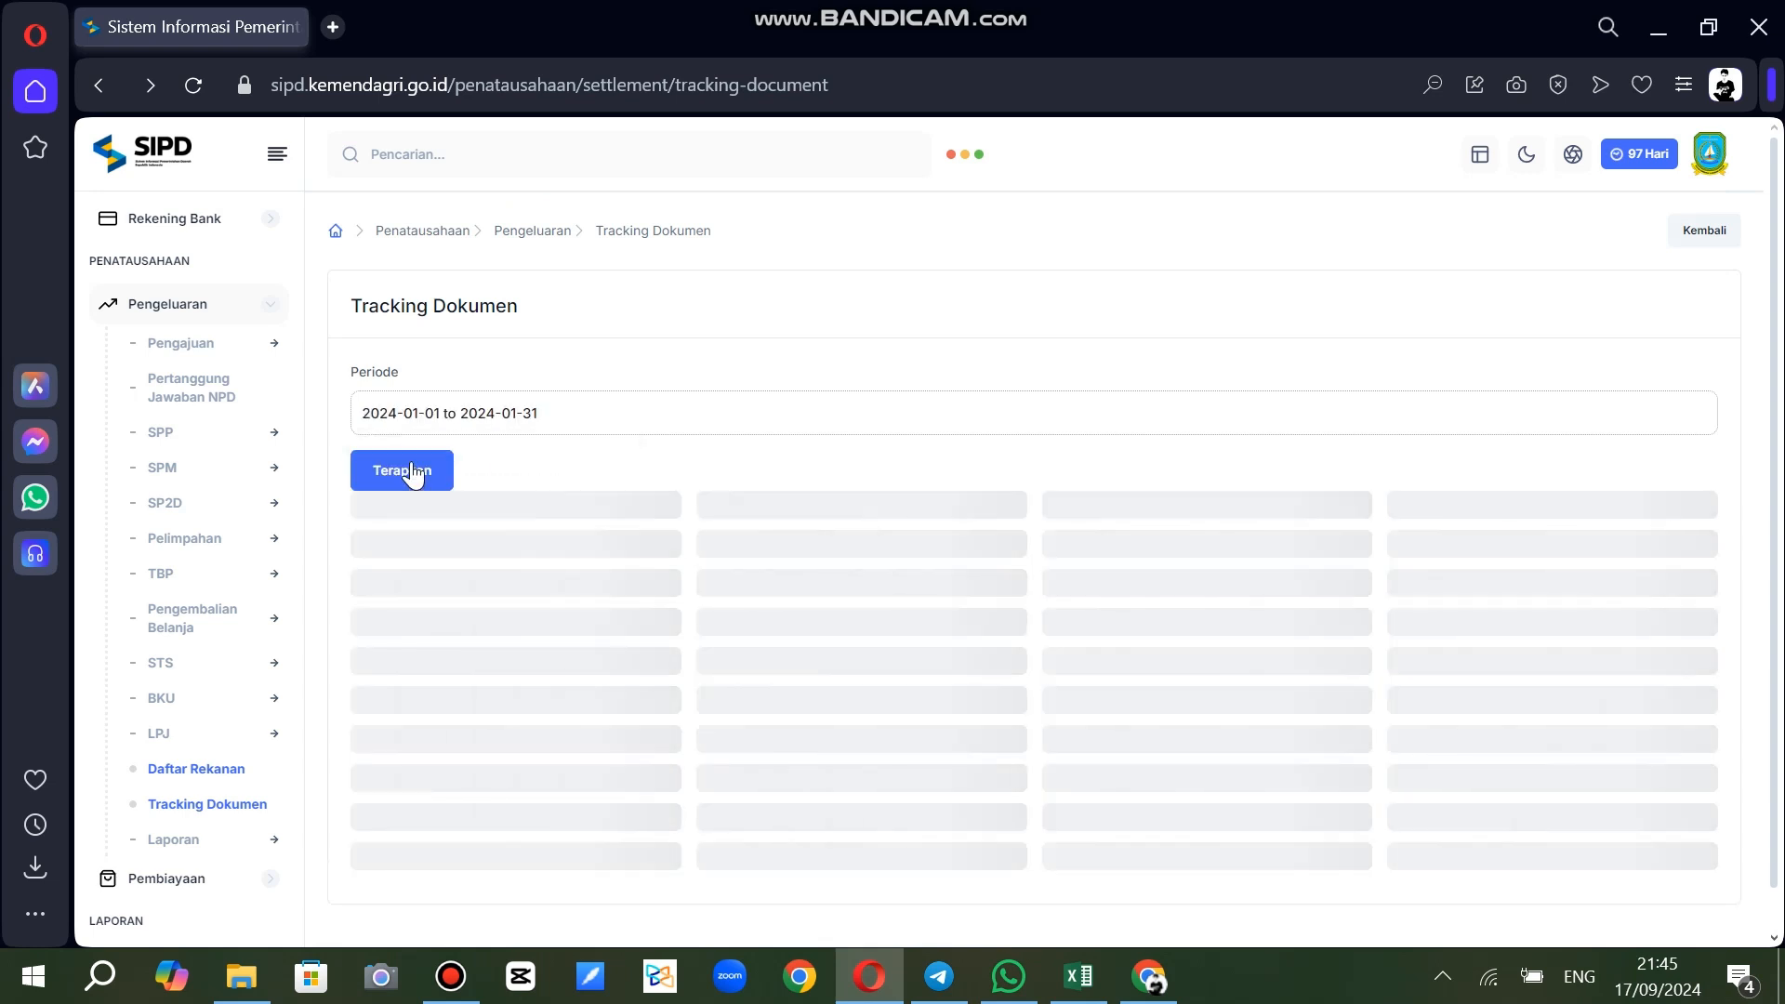
Copy the SP2D amount 79.861.108 of the LS document dated 25 Januari 2024 into the register SP2D cell I3 in Excel
drag(1454, 697, 1708, 689)
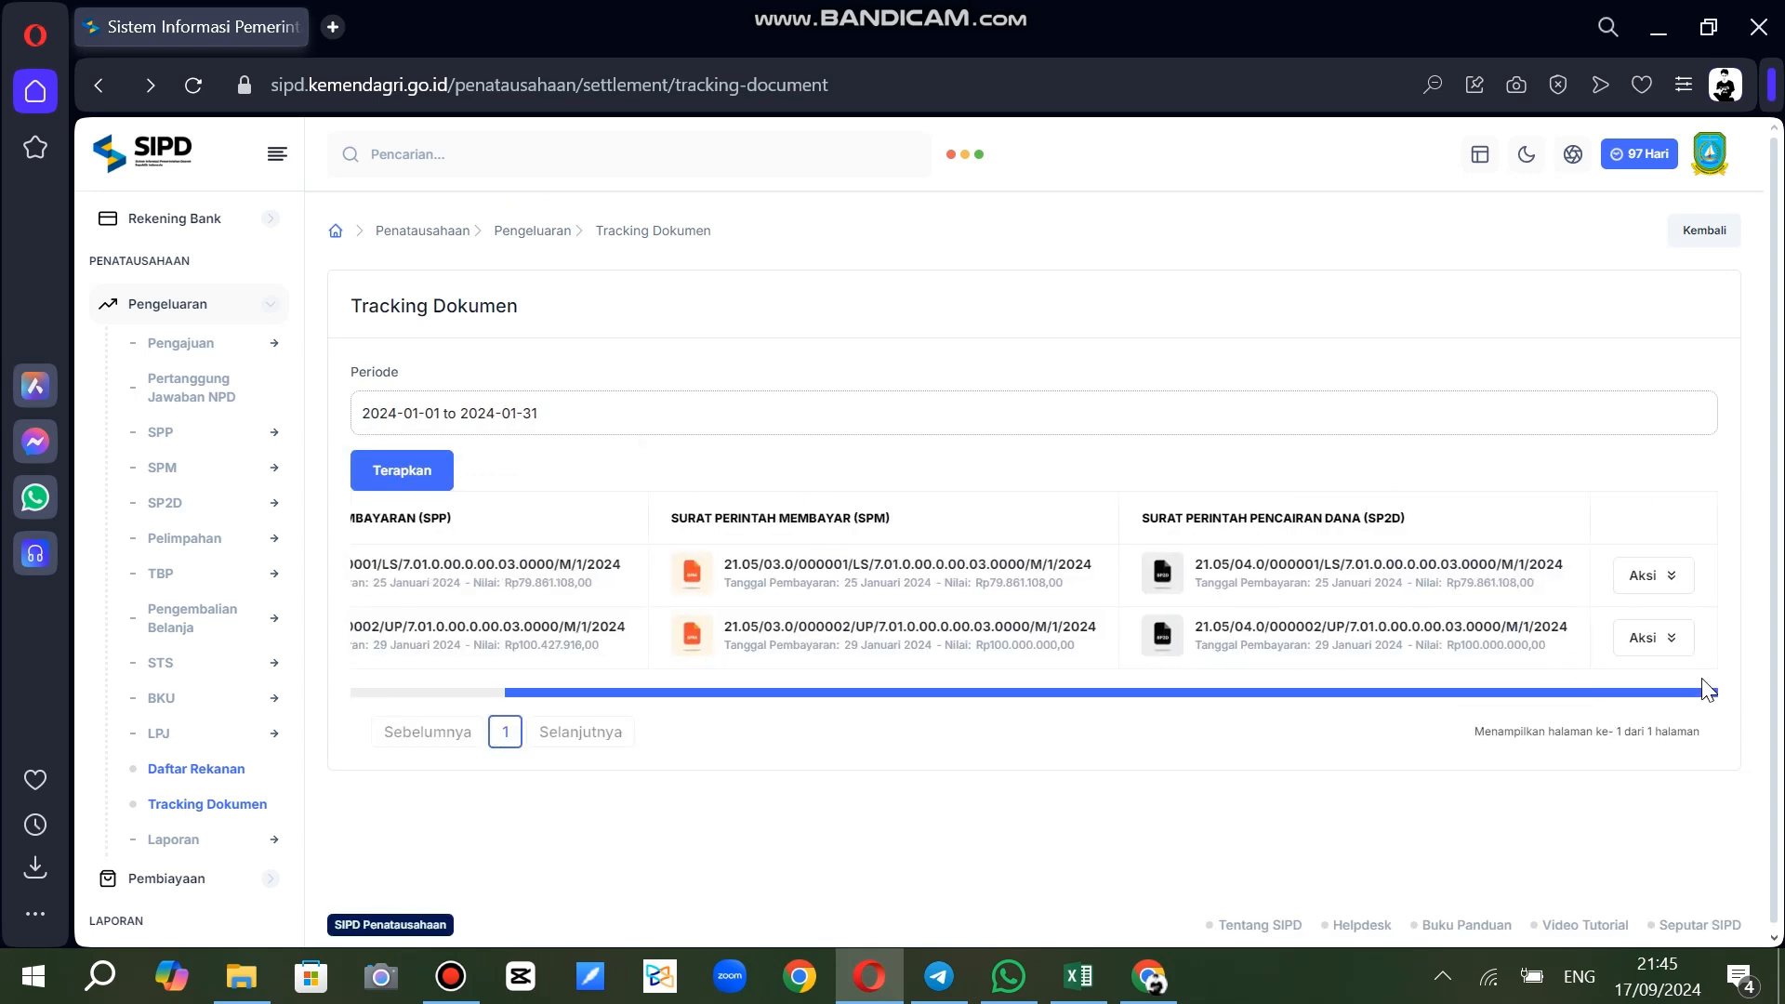
drag(1460, 584, 1517, 586)
key(ctrl+c)
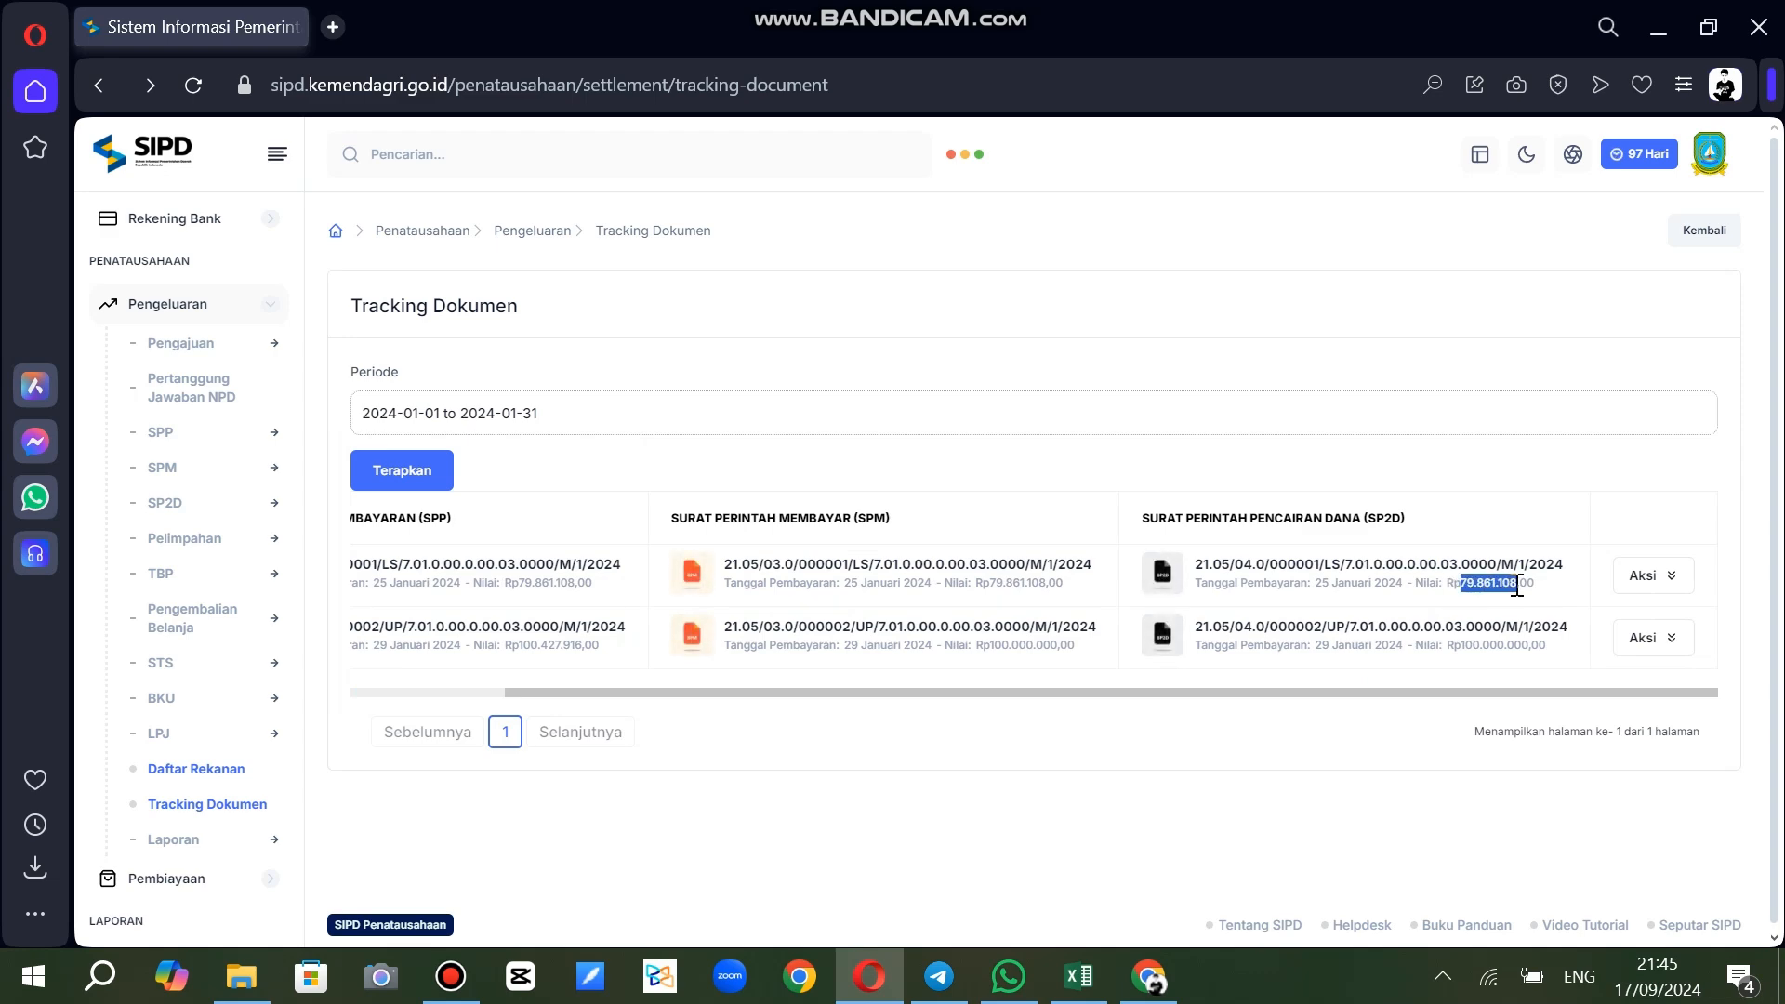
click(1079, 976)
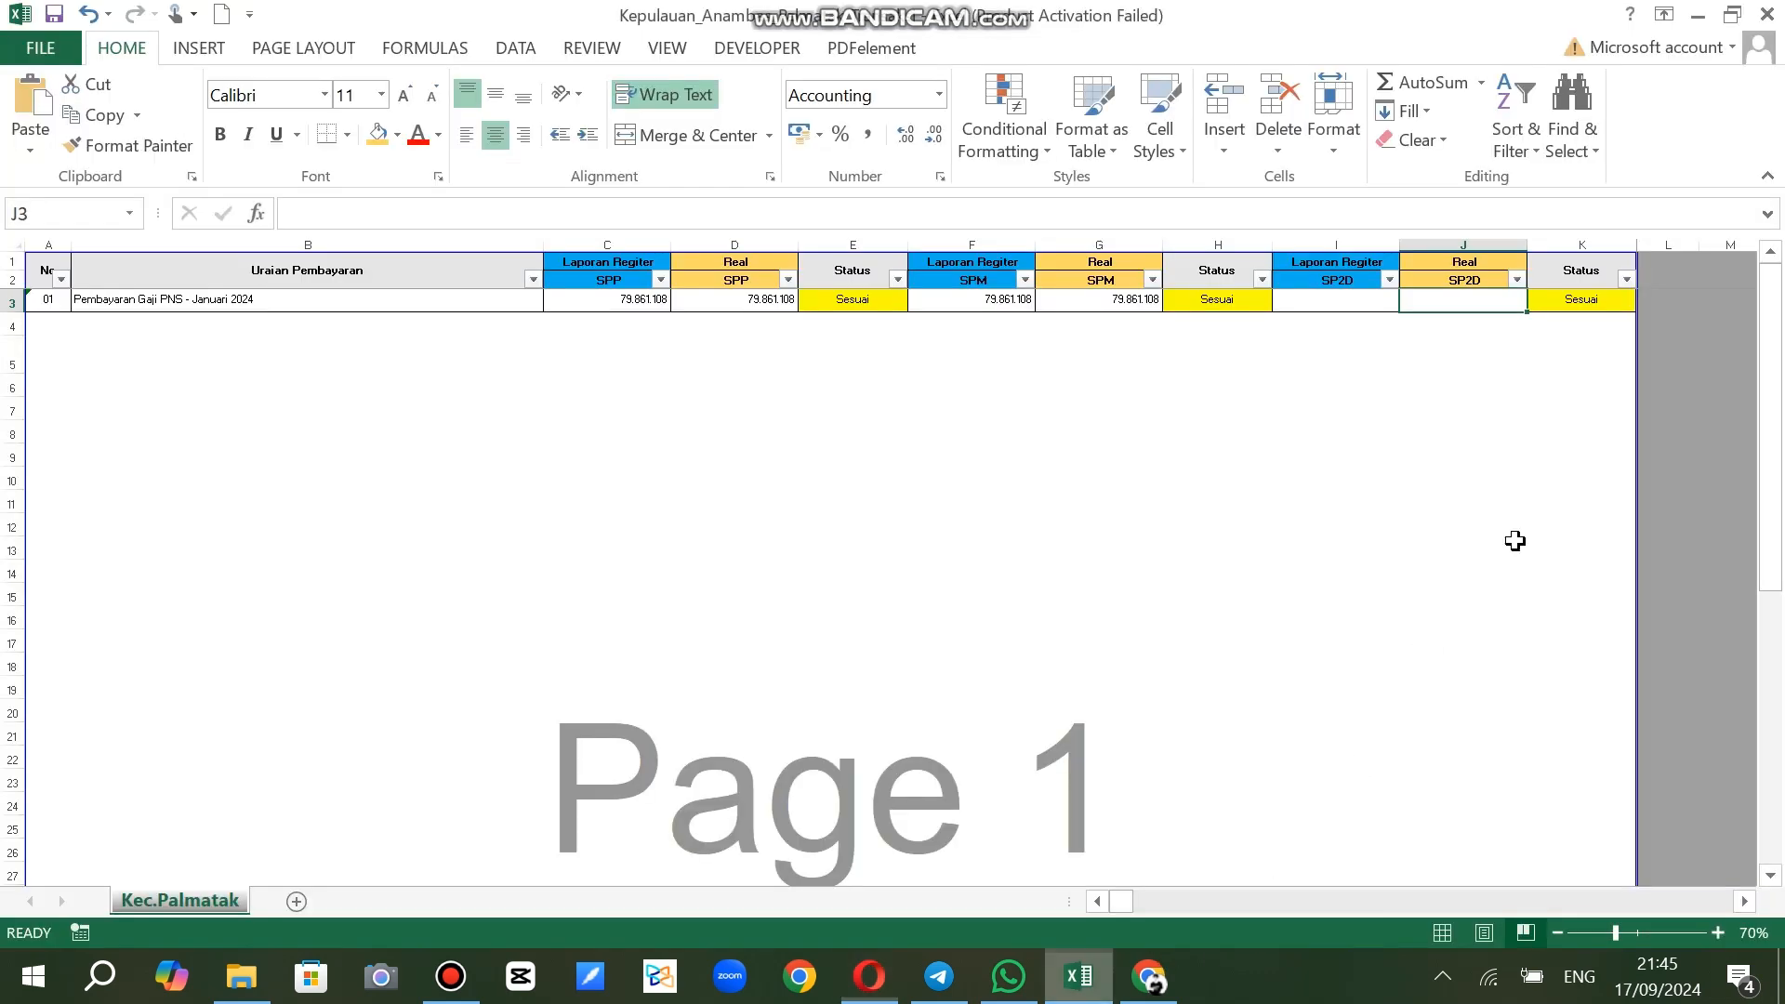
click(1324, 303)
double_click(1324, 303)
key(ctrl+v)
click(1319, 455)
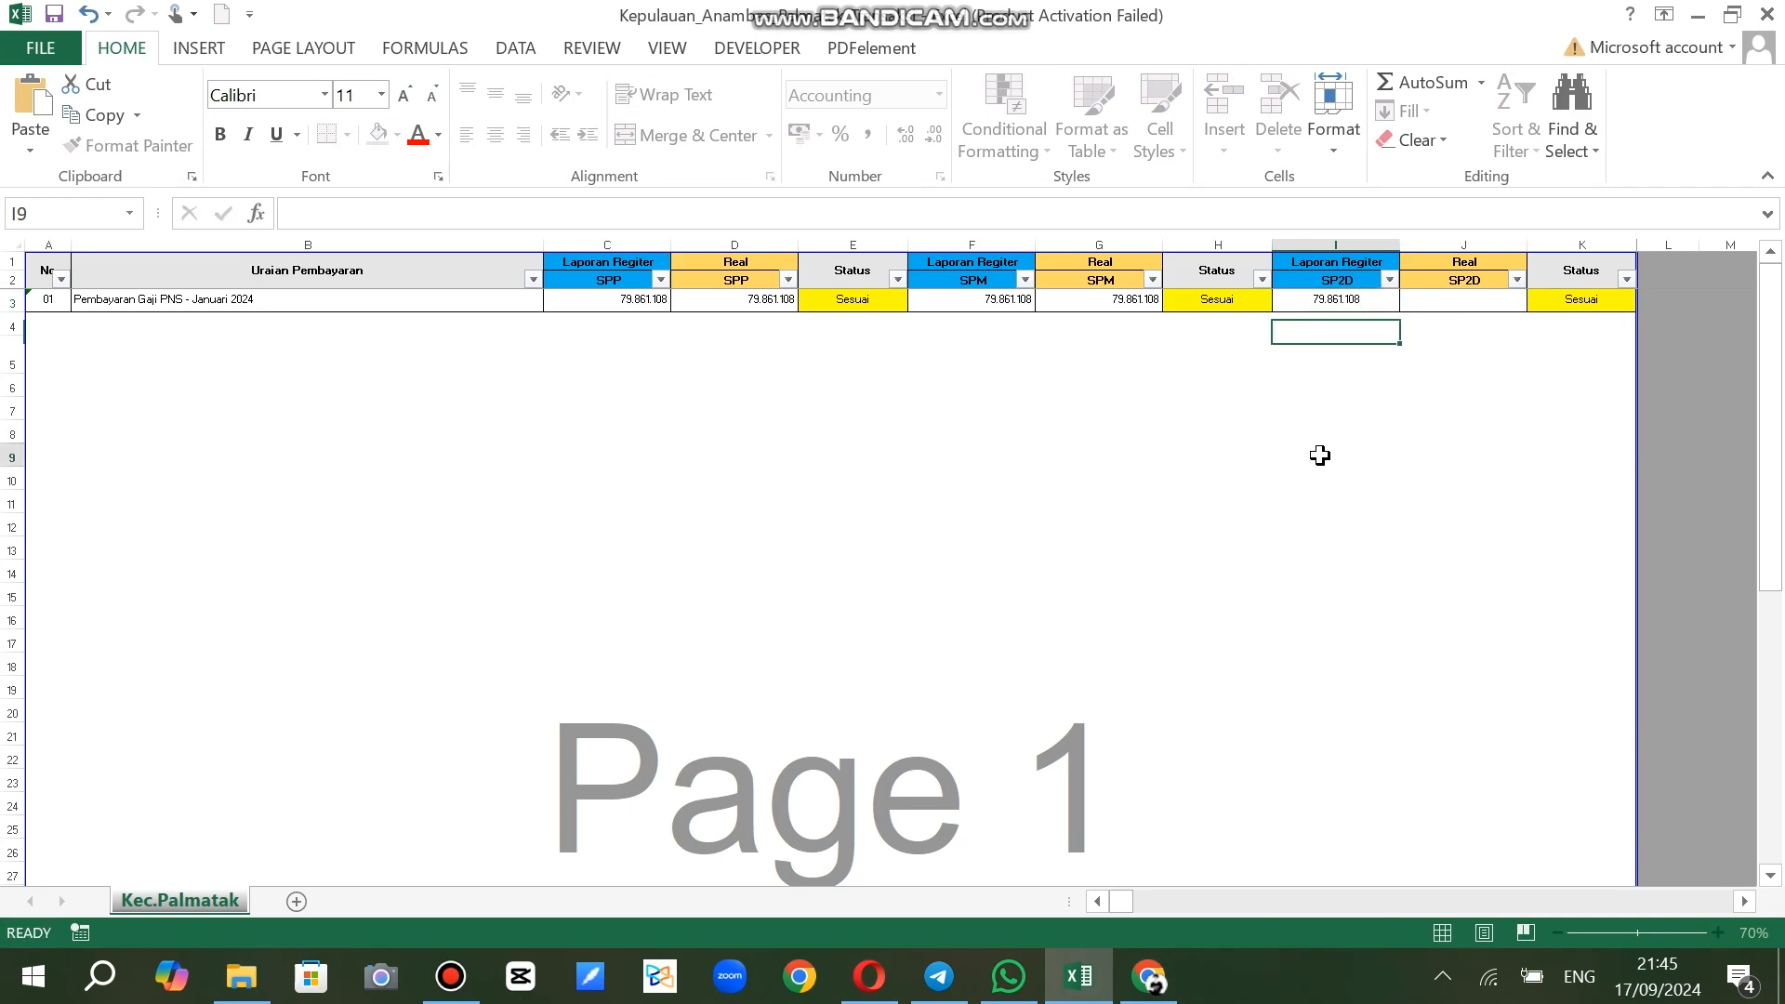
Switch back to the browser and open the SP2D print preview of the LS document dated 25 Januari 2024
click(1451, 304)
click(881, 956)
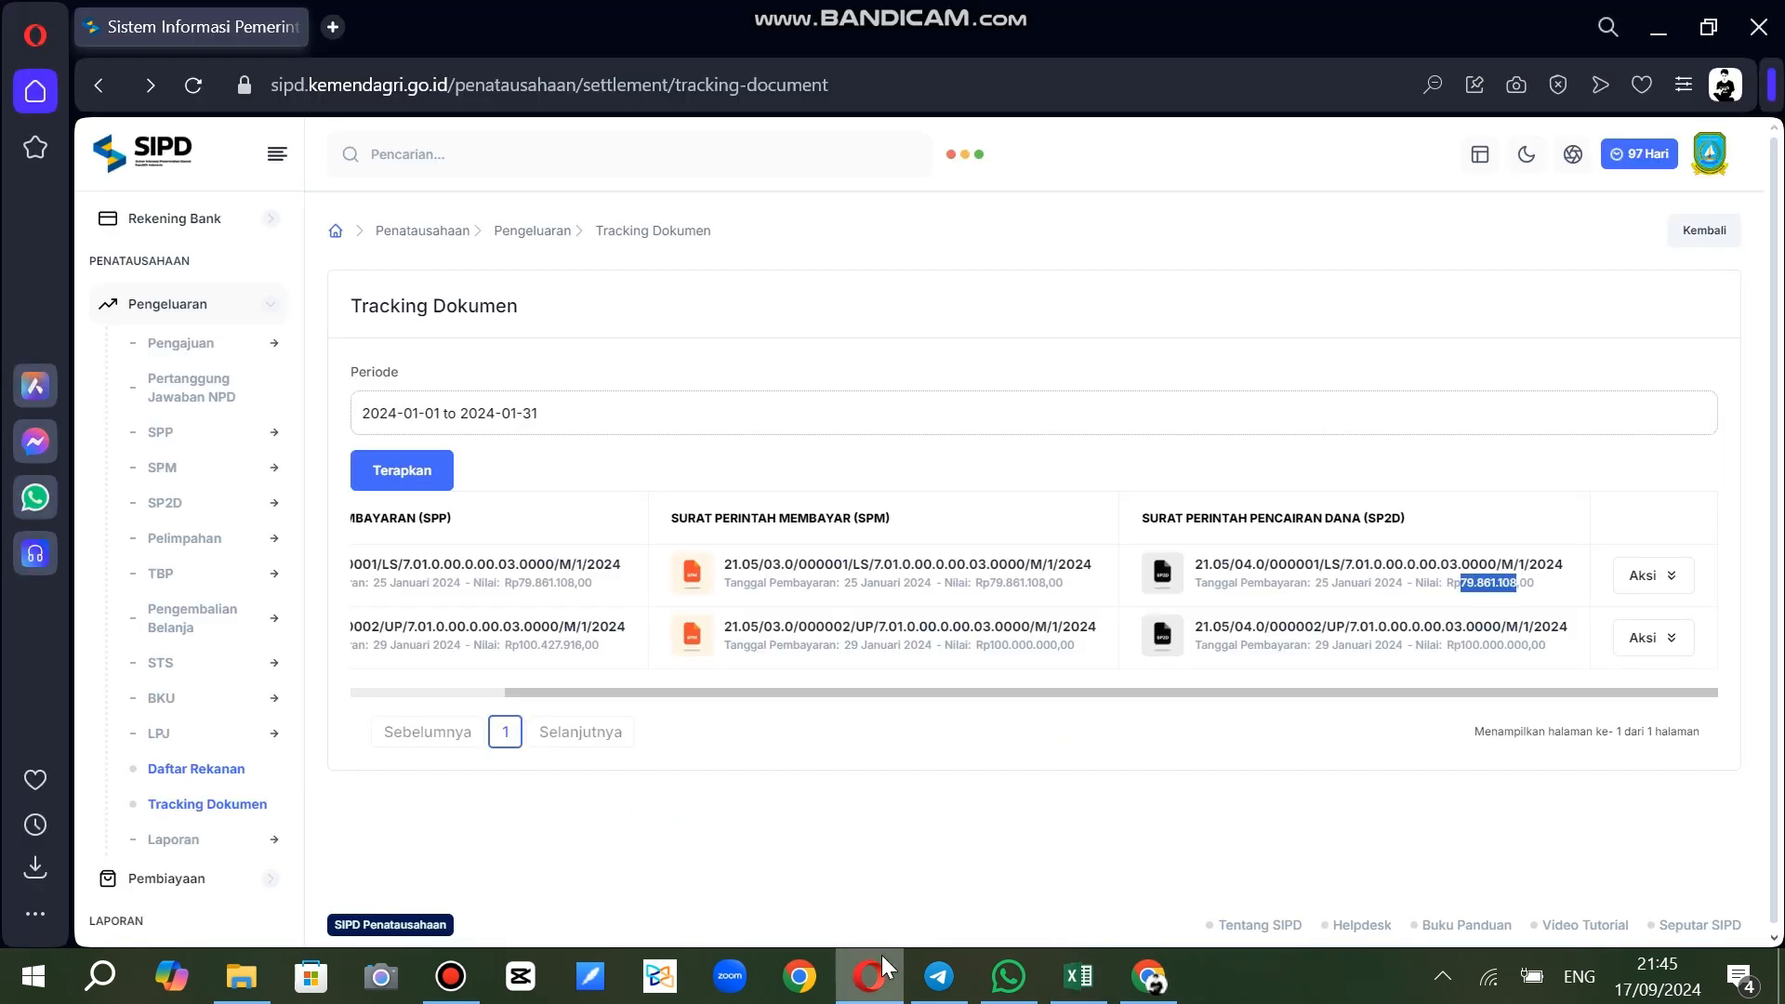
click(1665, 584)
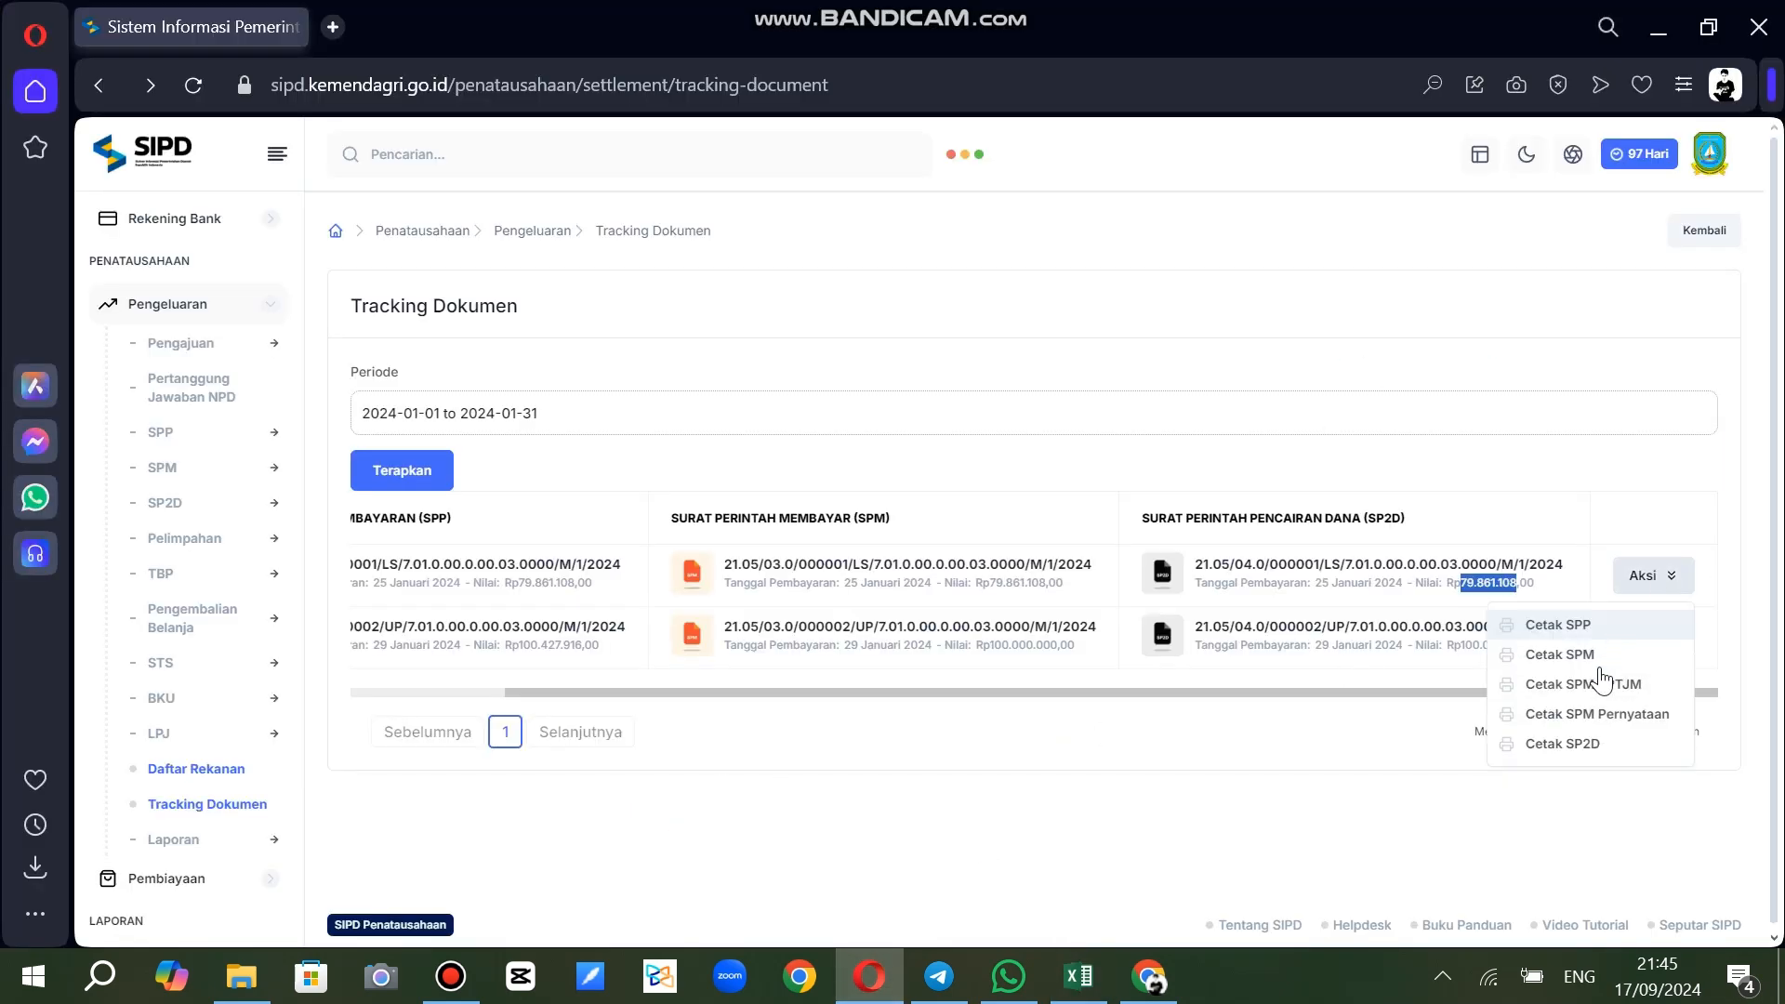
click(1583, 748)
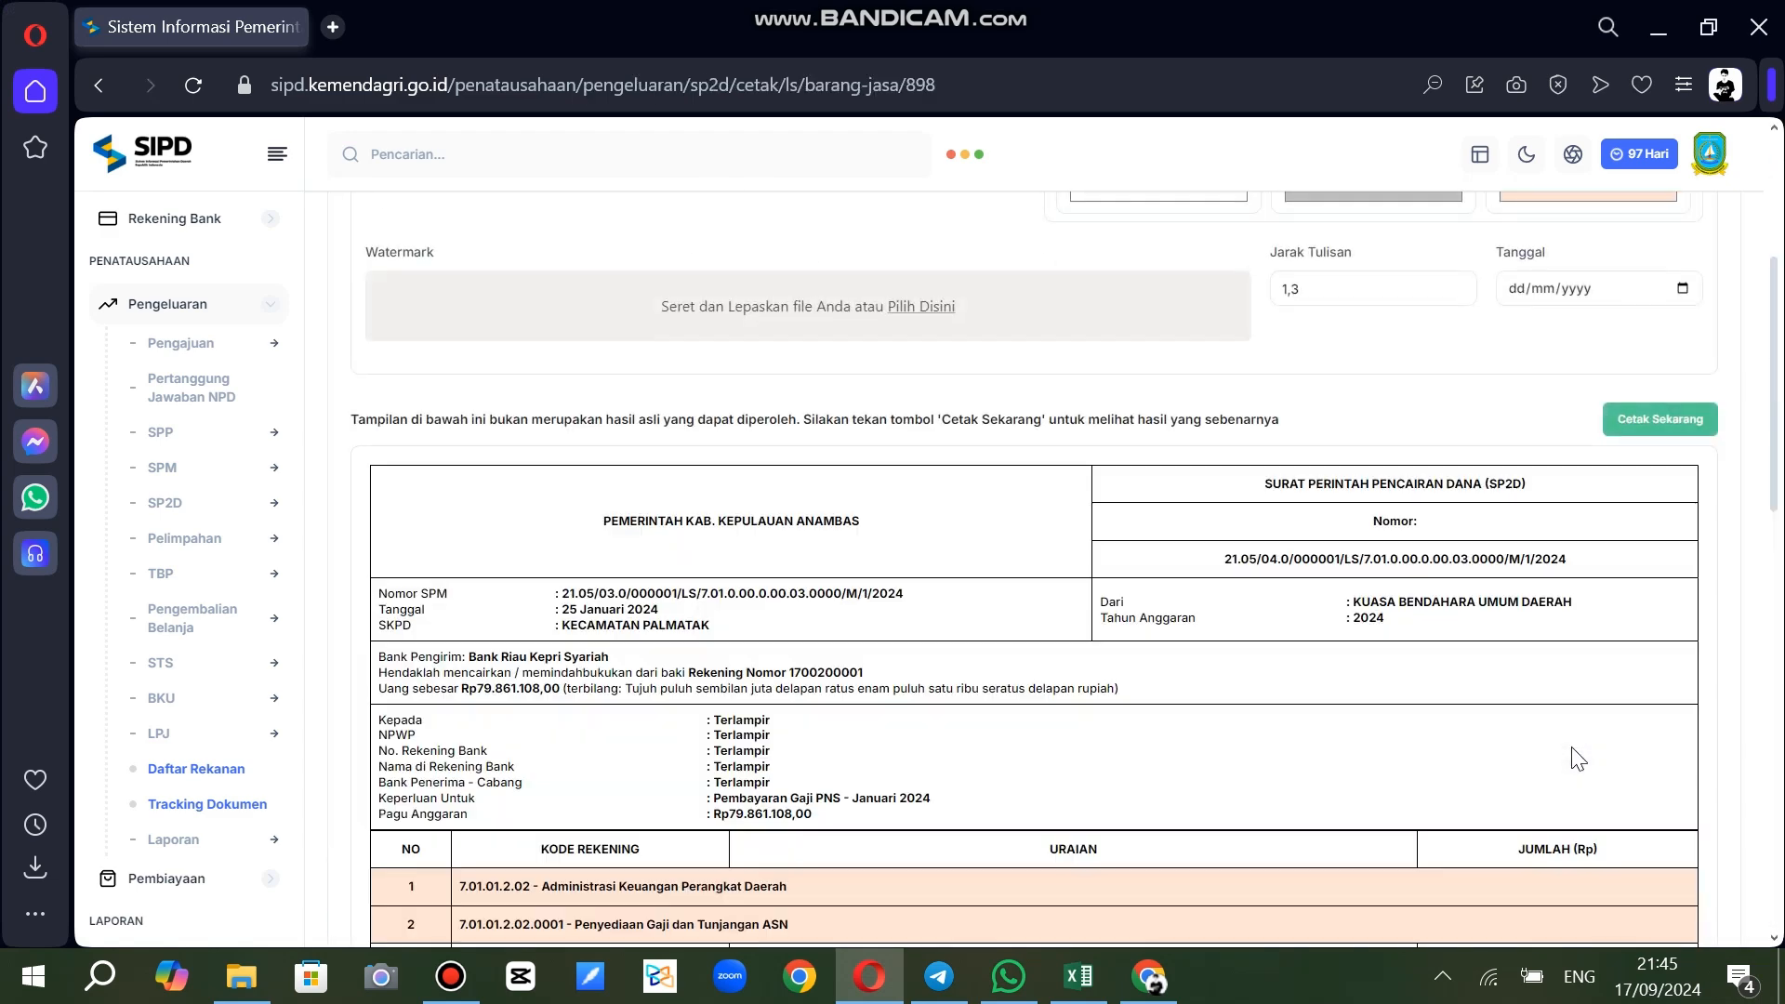
Copy the expenditure total 79.861.108 from the SP2D preview into the Real SP2D cell J3 of the Excel sheet
scroll(1578, 753, down, 13)
scroll(1622, 476, up, 2)
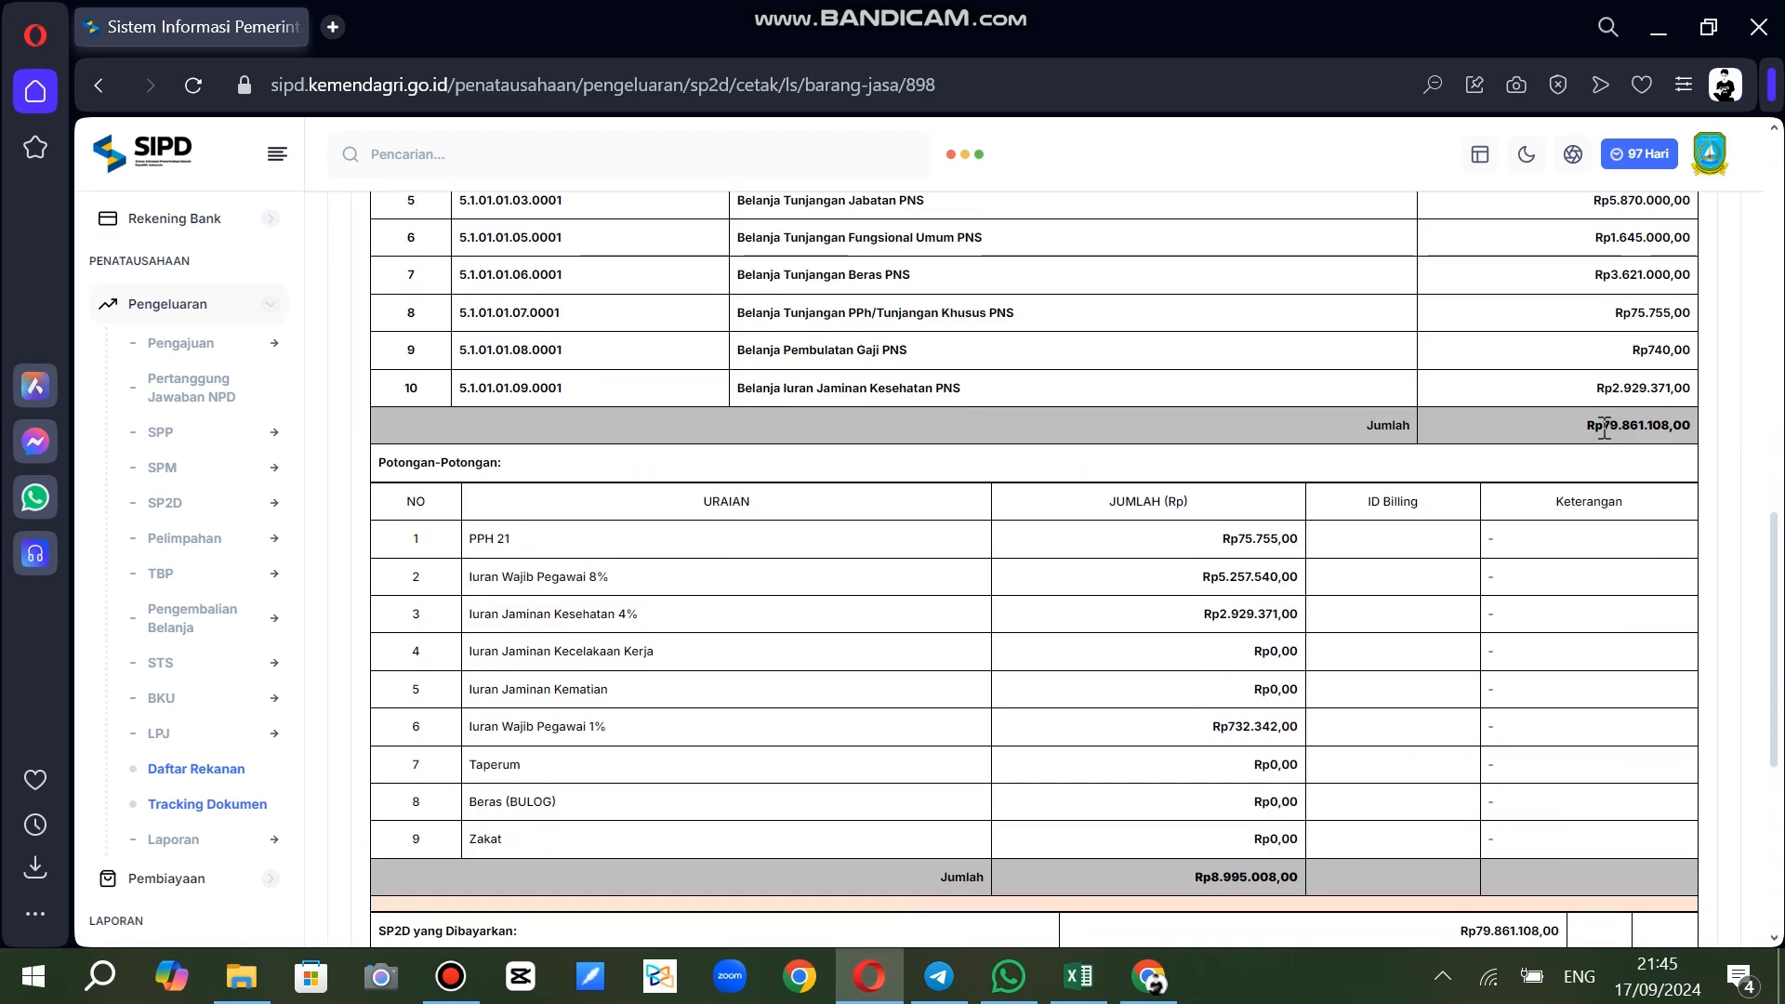
drag(1603, 426, 1670, 426)
key(ctrl+c)
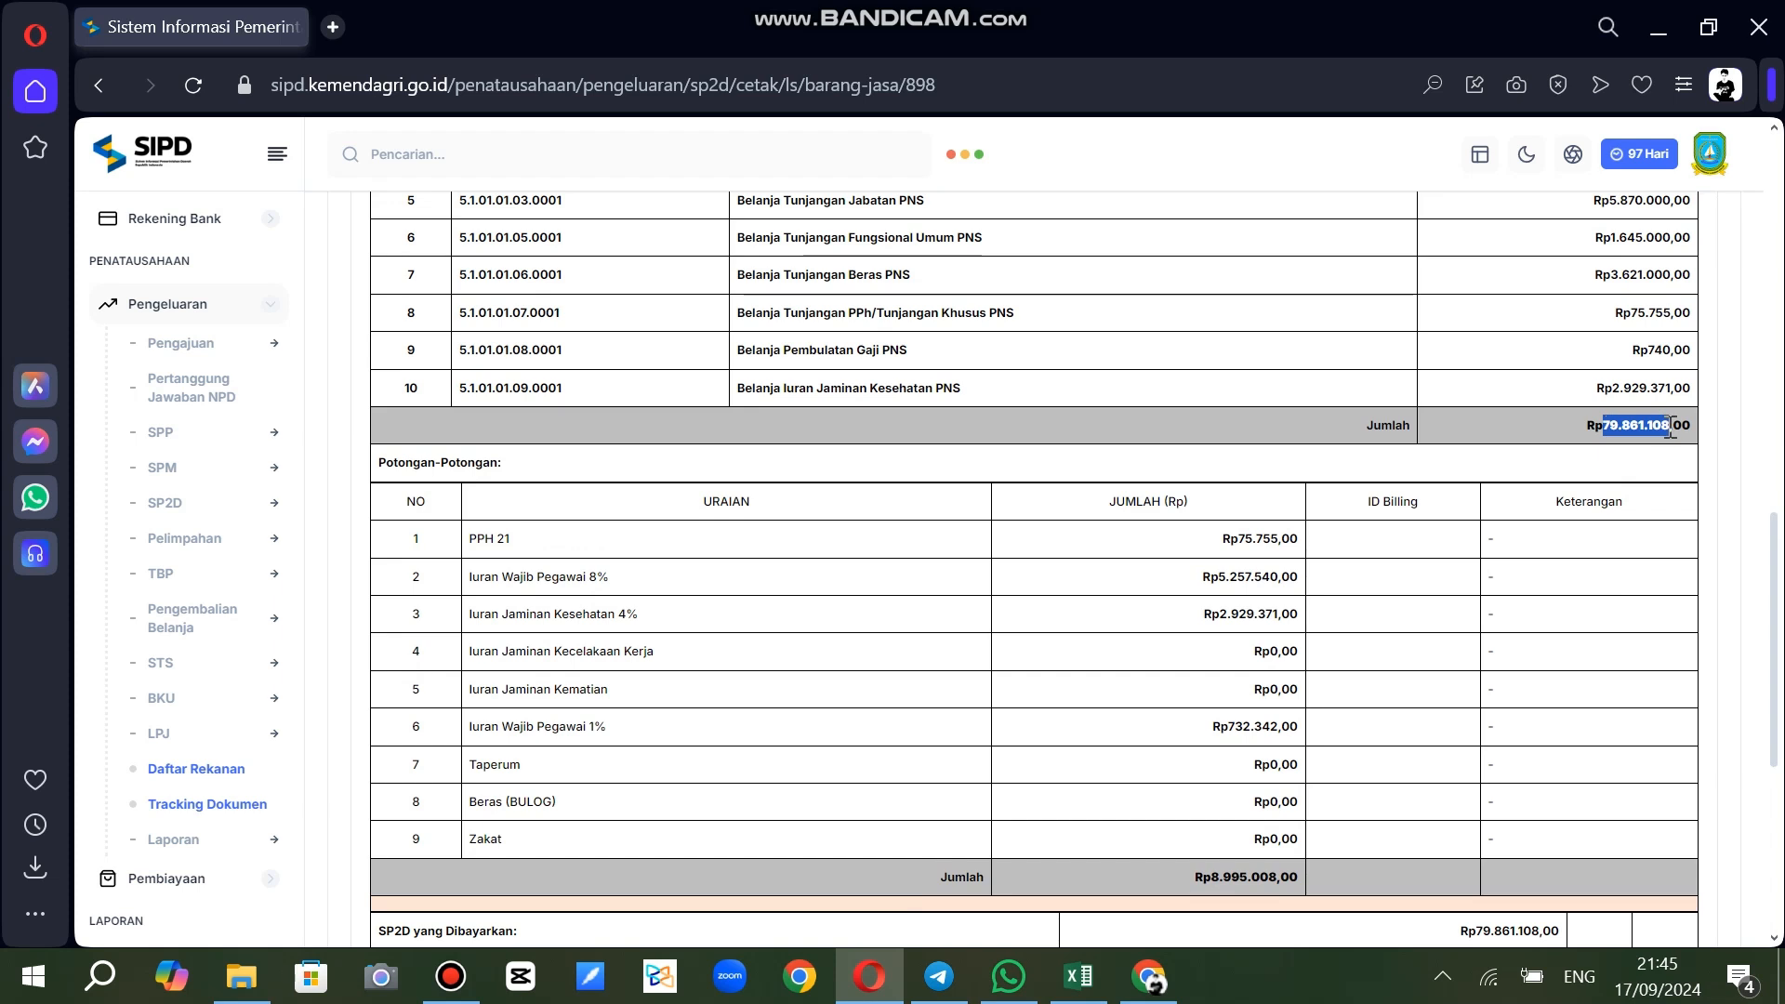
click(1078, 976)
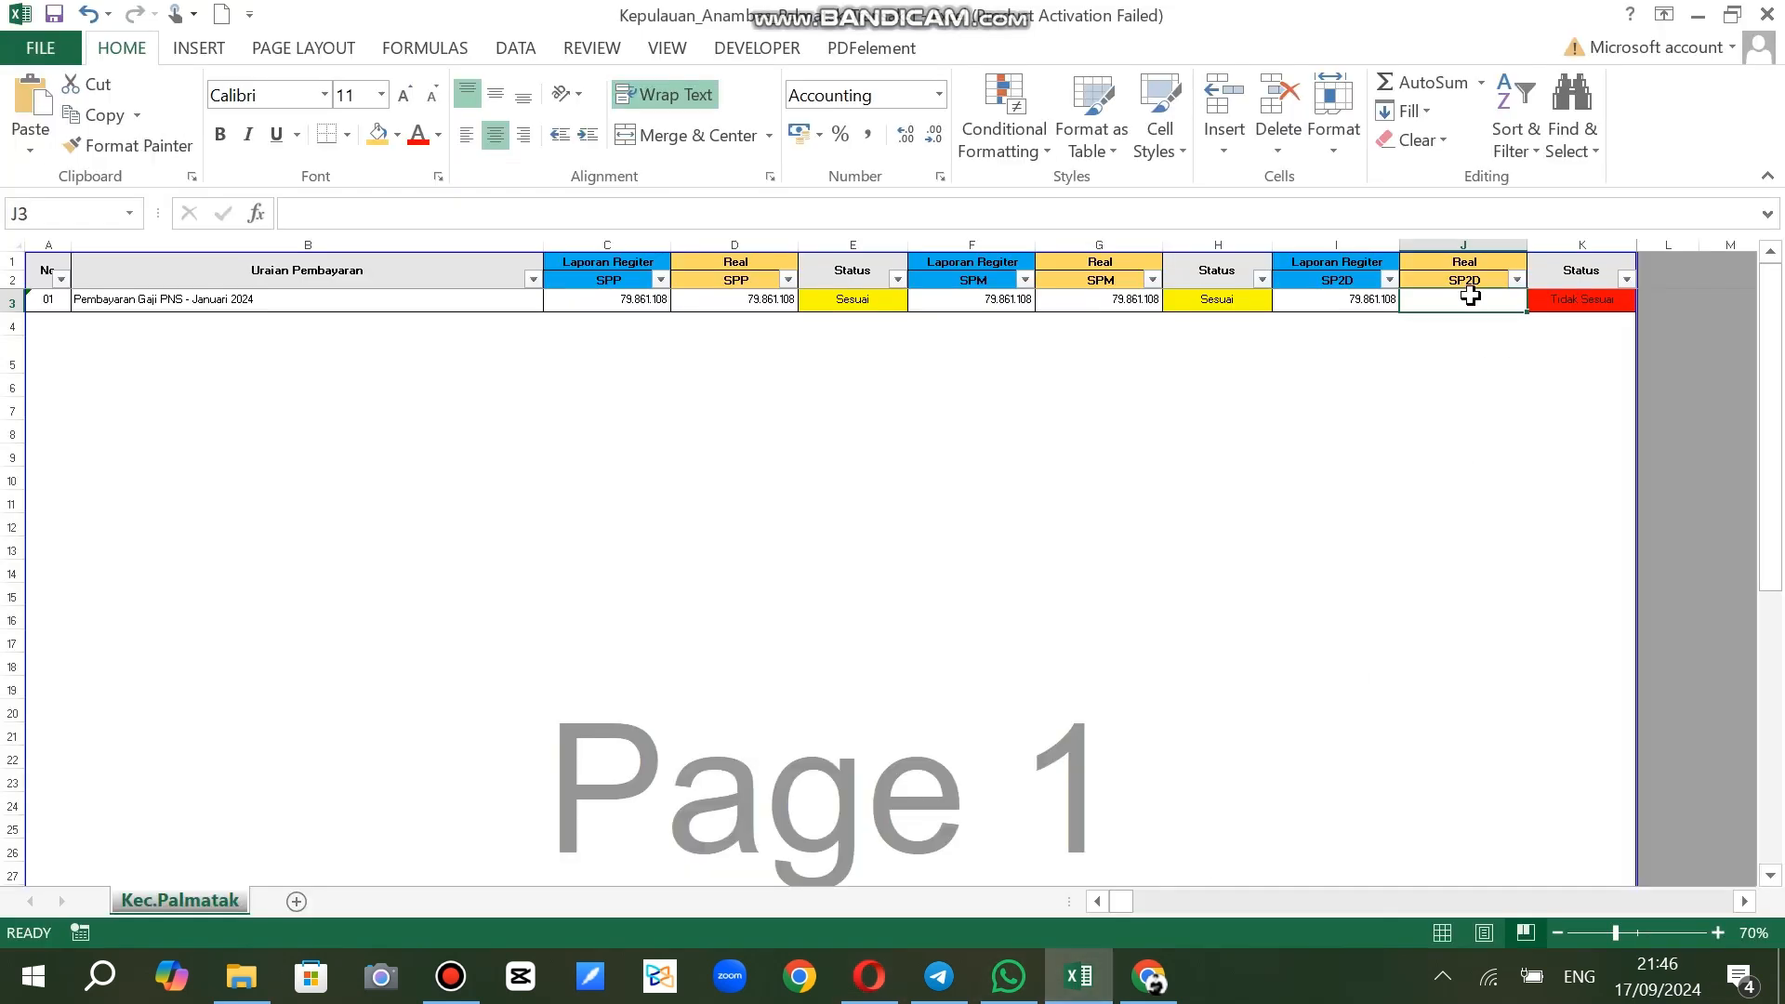
key(ctrl+v)
click(1421, 453)
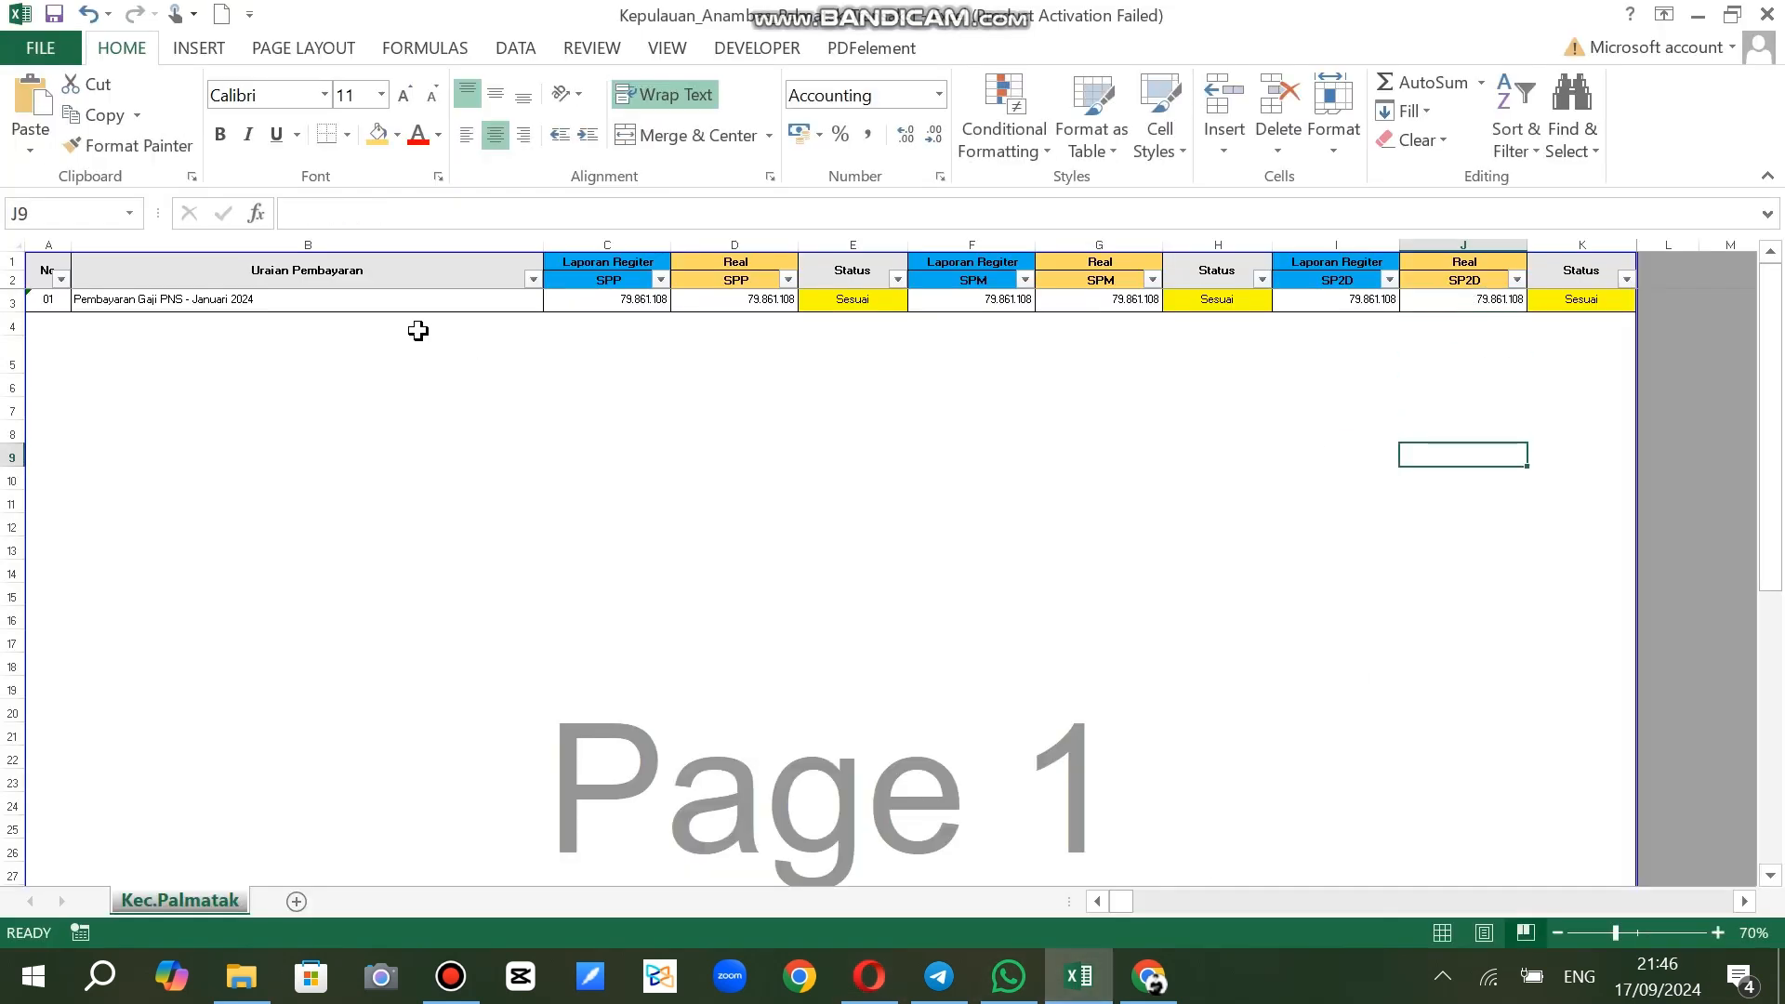
Extend the row numbering from A3 down to A4 to add number 02
click(56, 306)
drag(70, 312, 65, 331)
drag(182, 362, 213, 352)
click(213, 352)
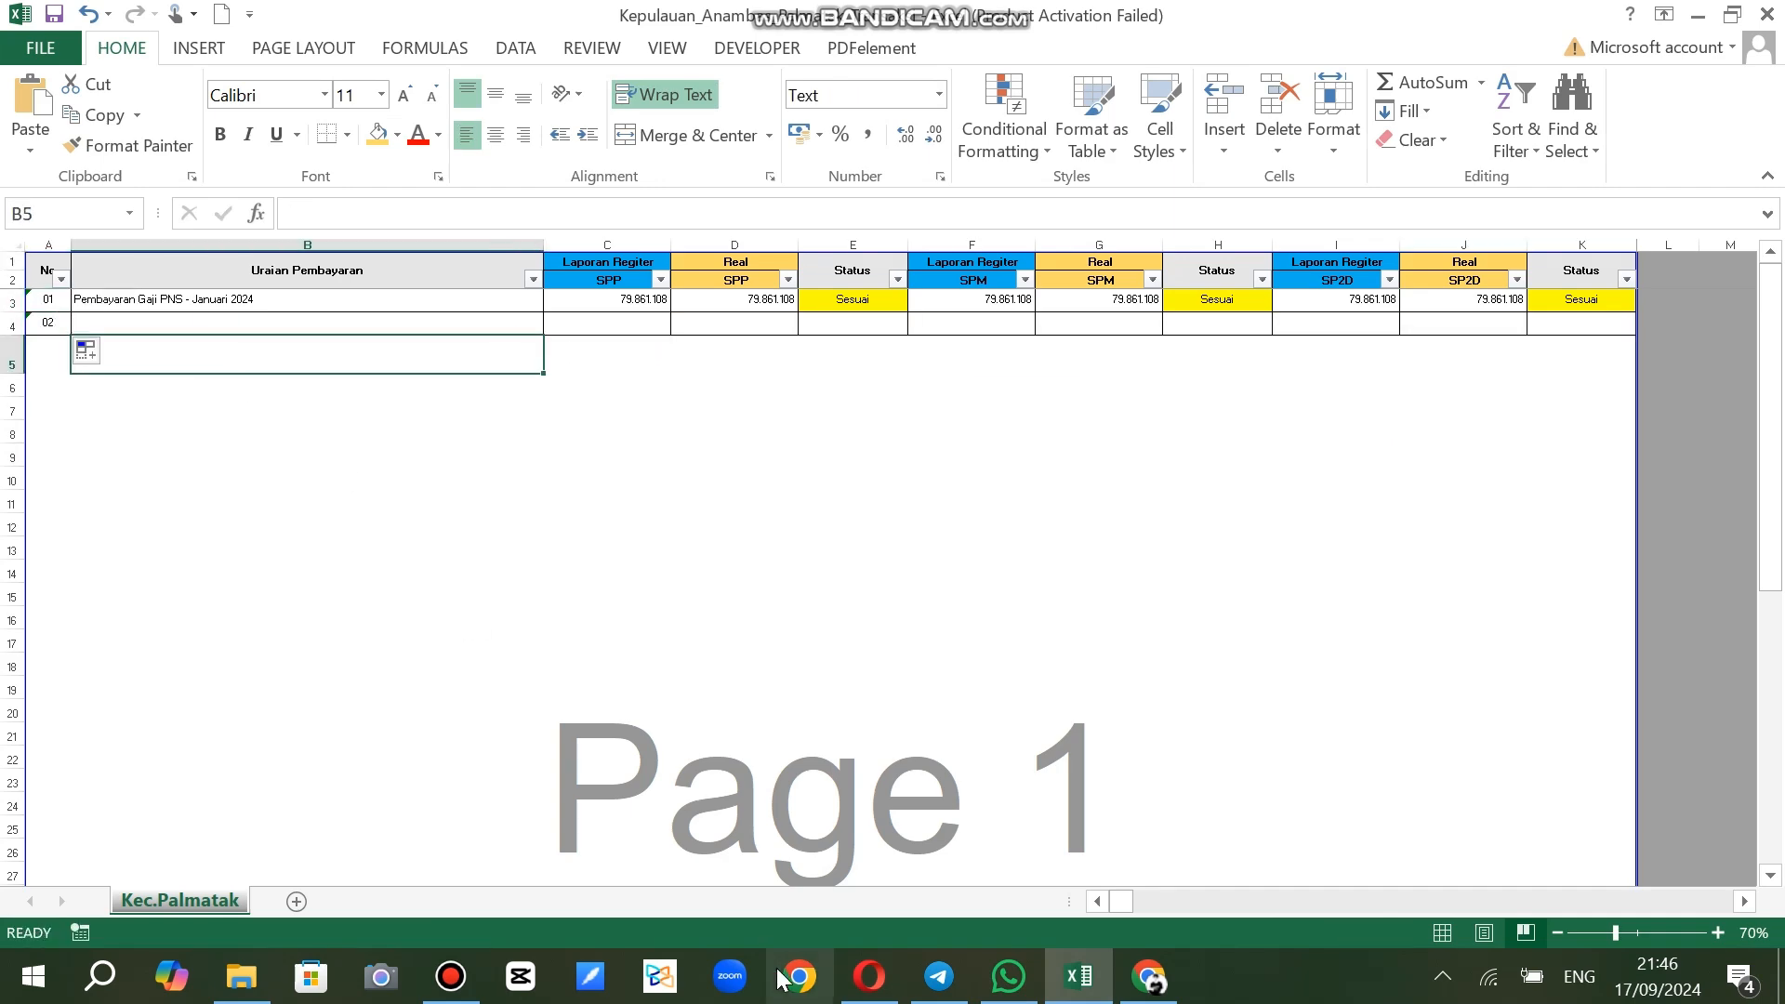
Go back to Tracking Dokumen in the browser and reapply the period 2024-01-01 to 2024-01-31
click(867, 977)
scroll(586, 465, up, 10)
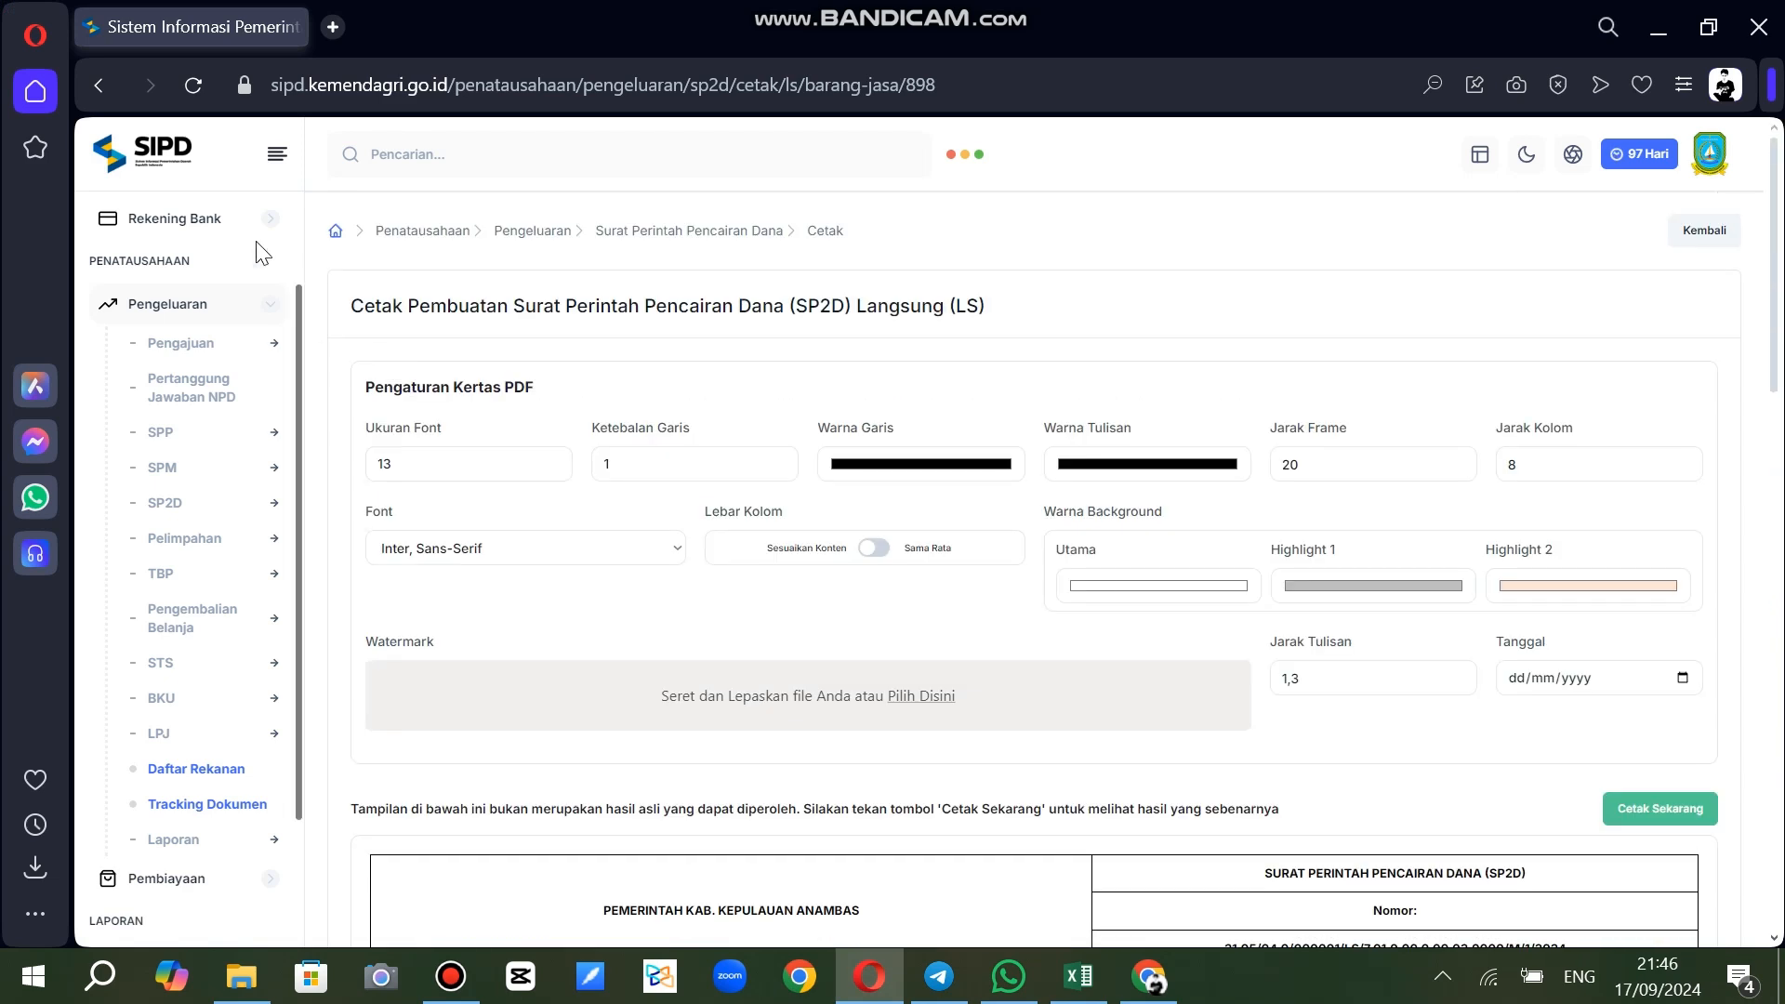
click(98, 85)
click(483, 419)
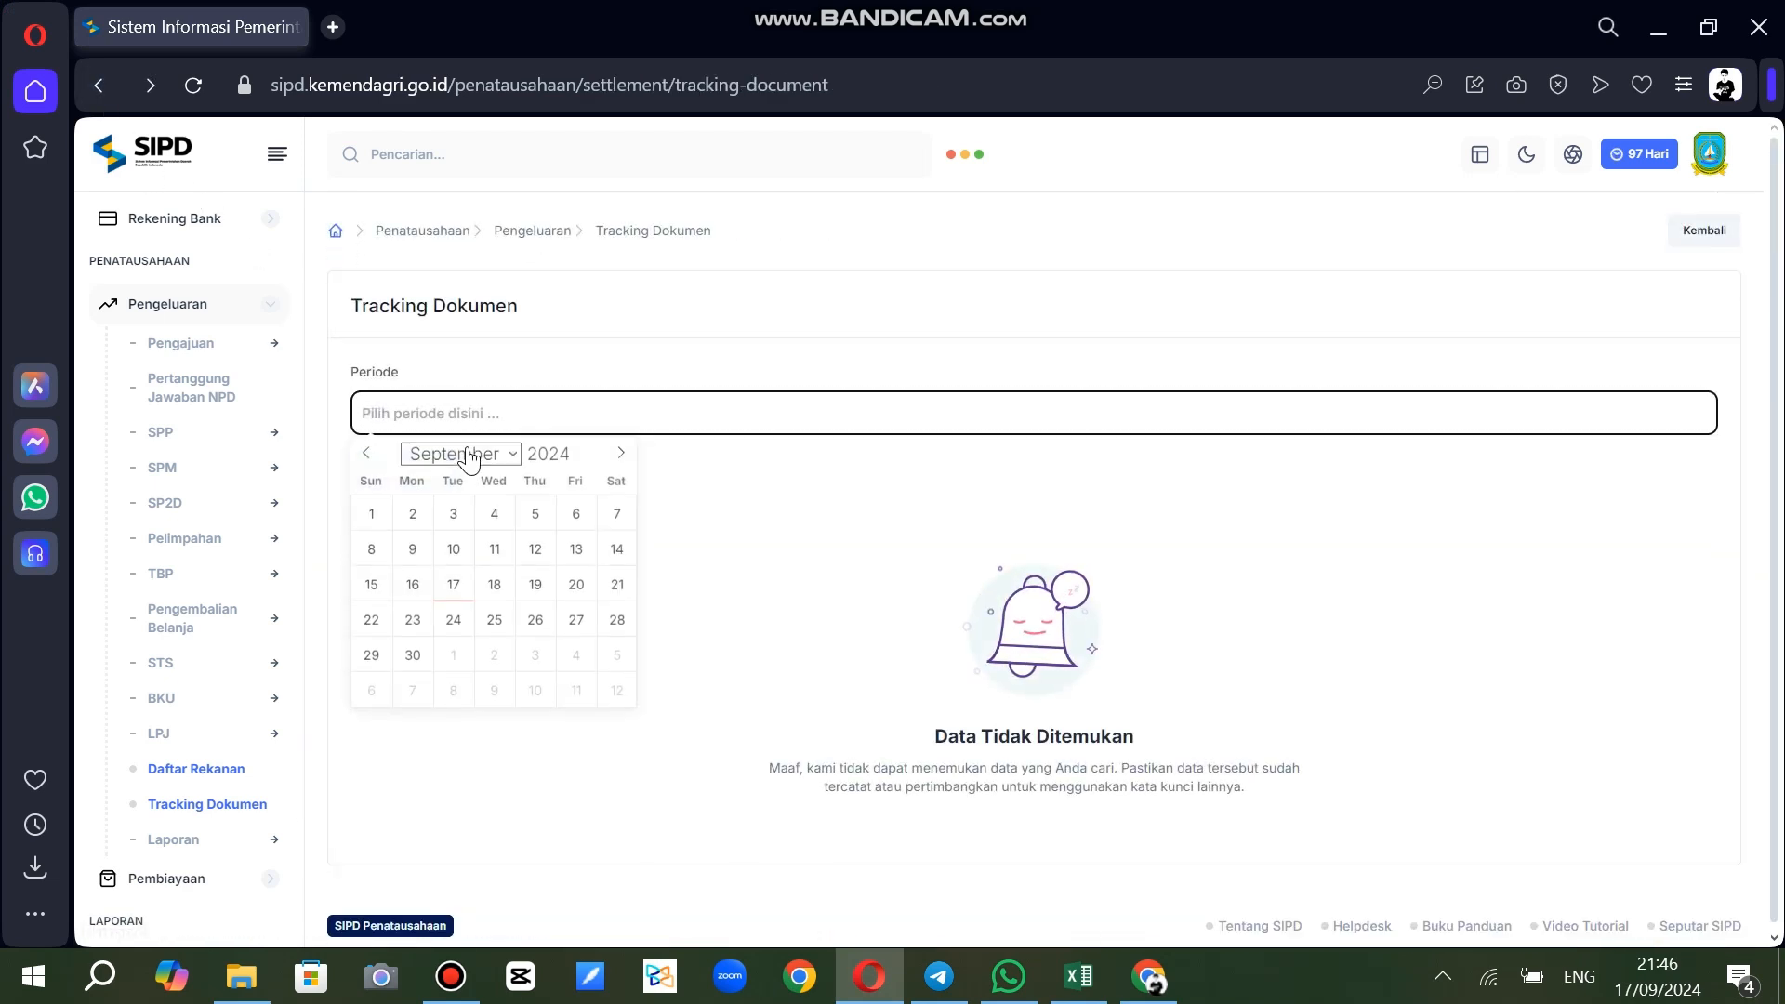
click(469, 455)
click(453, 477)
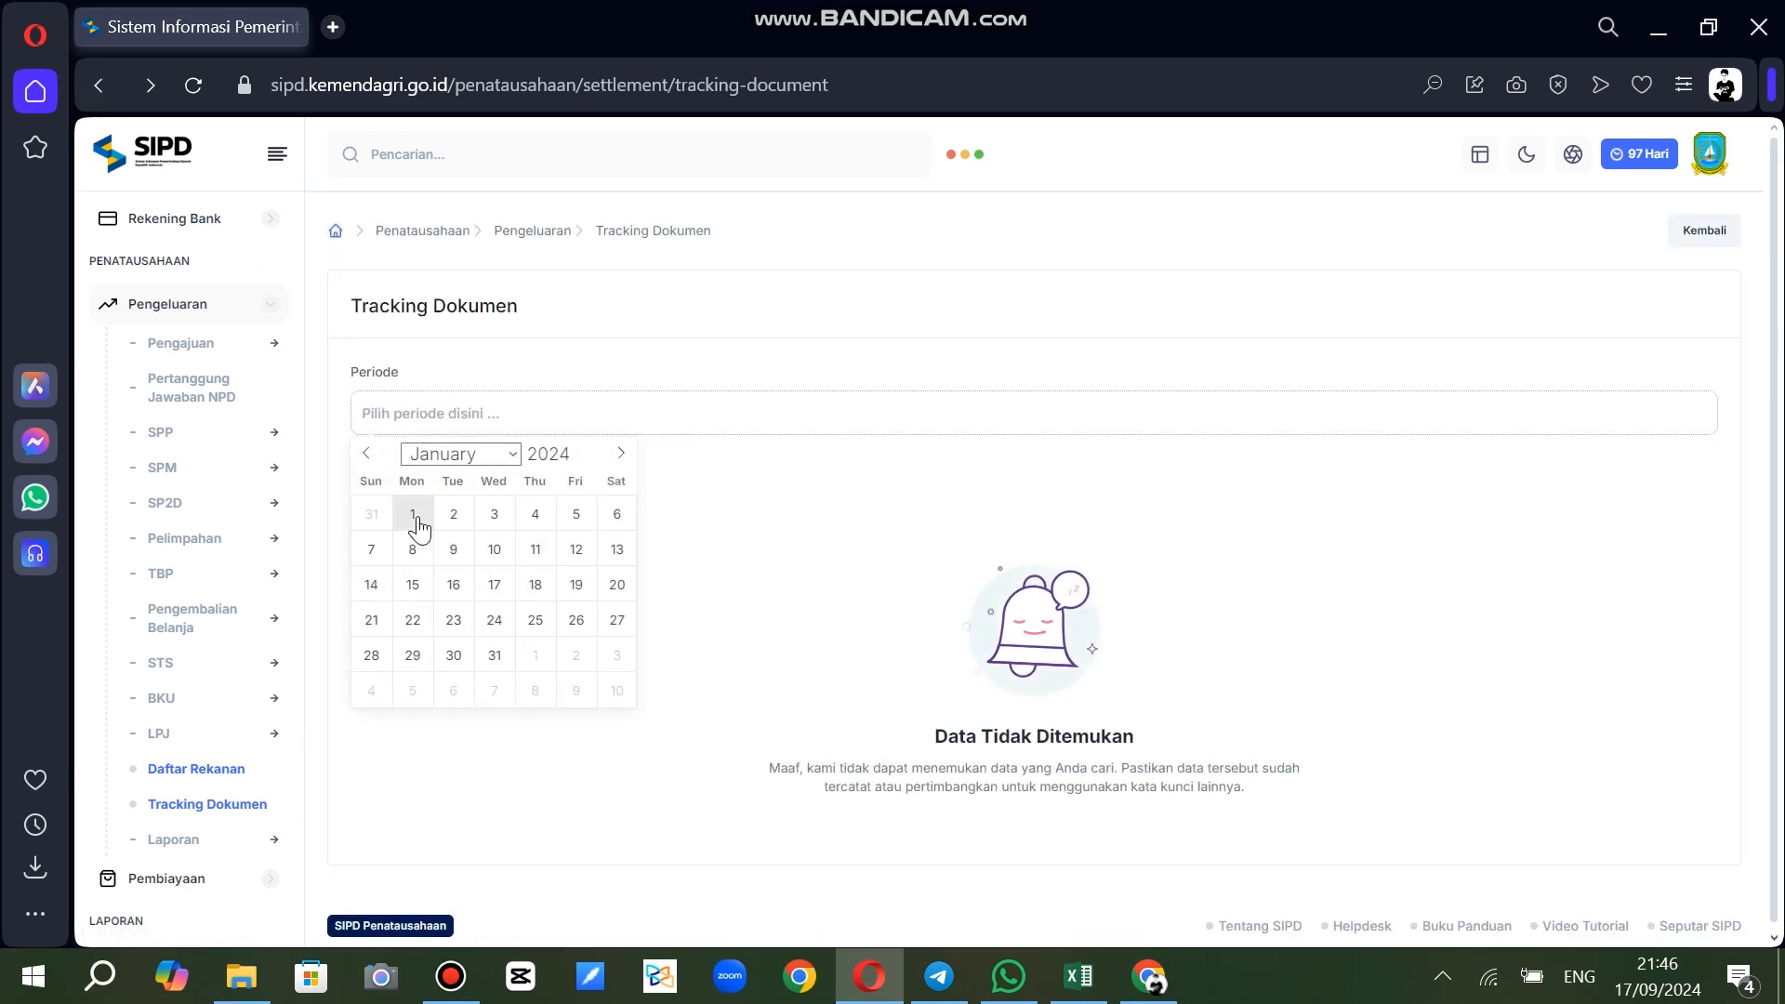
click(416, 519)
click(493, 654)
click(395, 483)
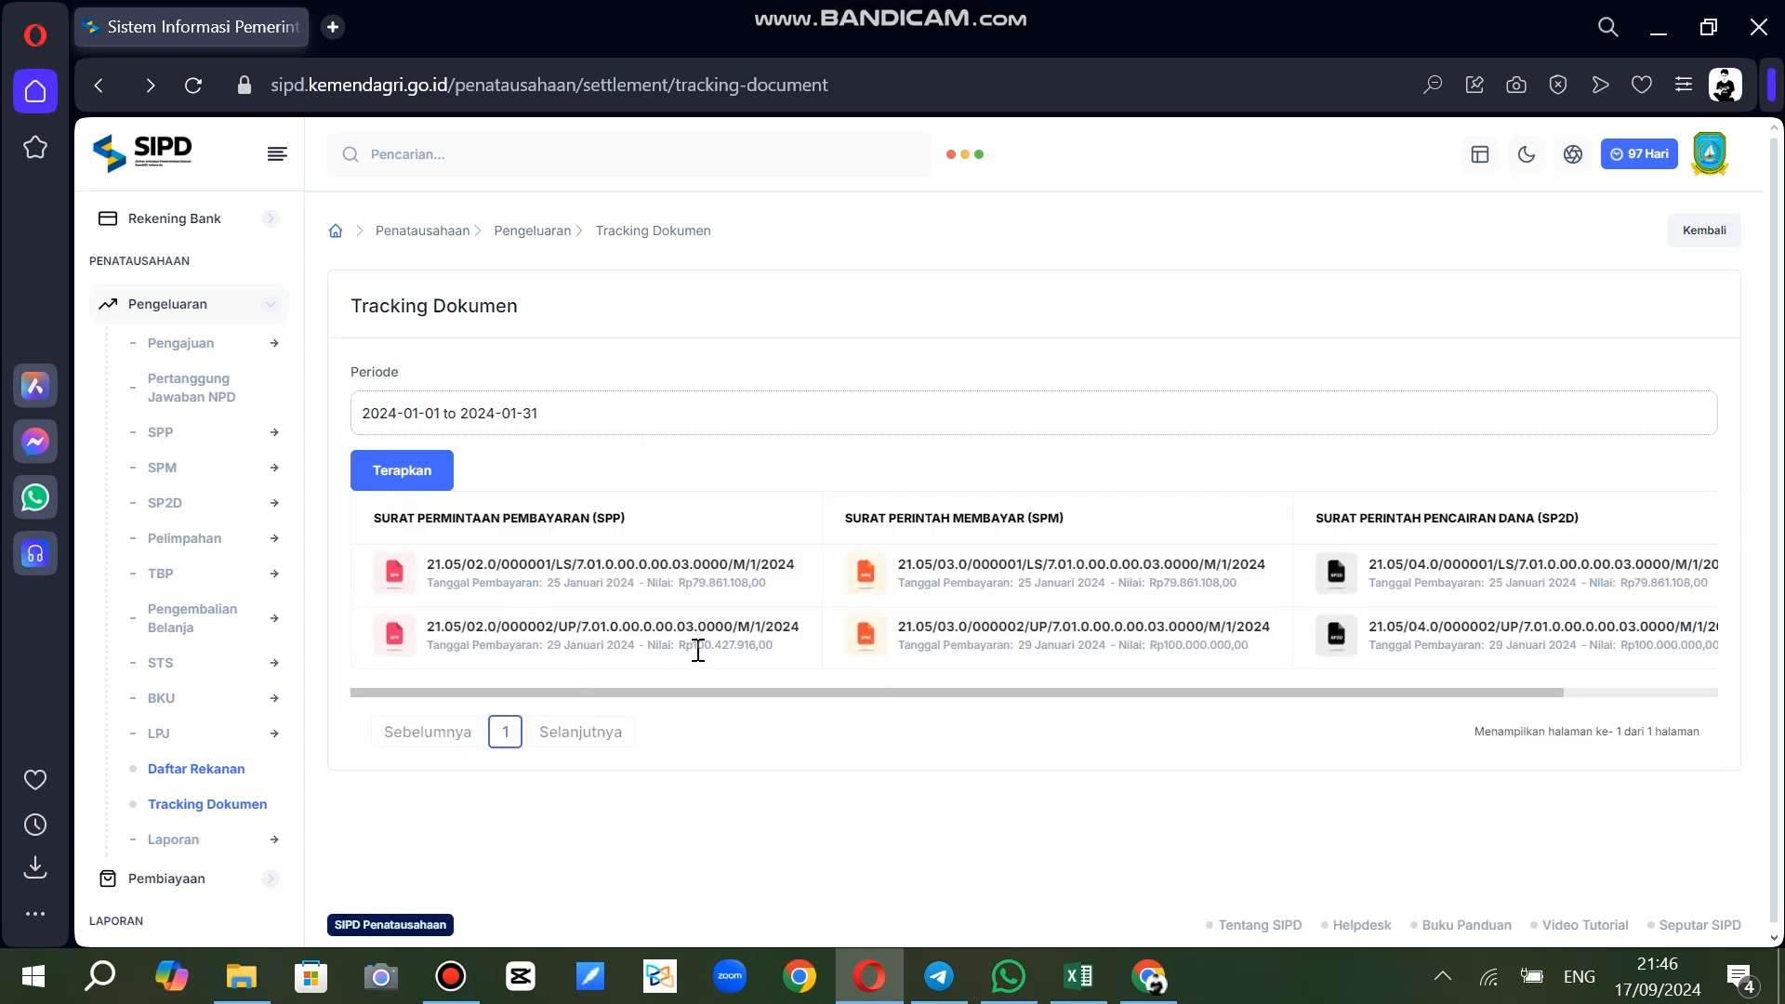
Copy the SPP amount 100.427.916 of the UP document dated 29 Januari 2024 into the register SPP cell C4 in Excel
drag(694, 650, 761, 650)
key(ctrl+c)
click(1079, 976)
click(271, 319)
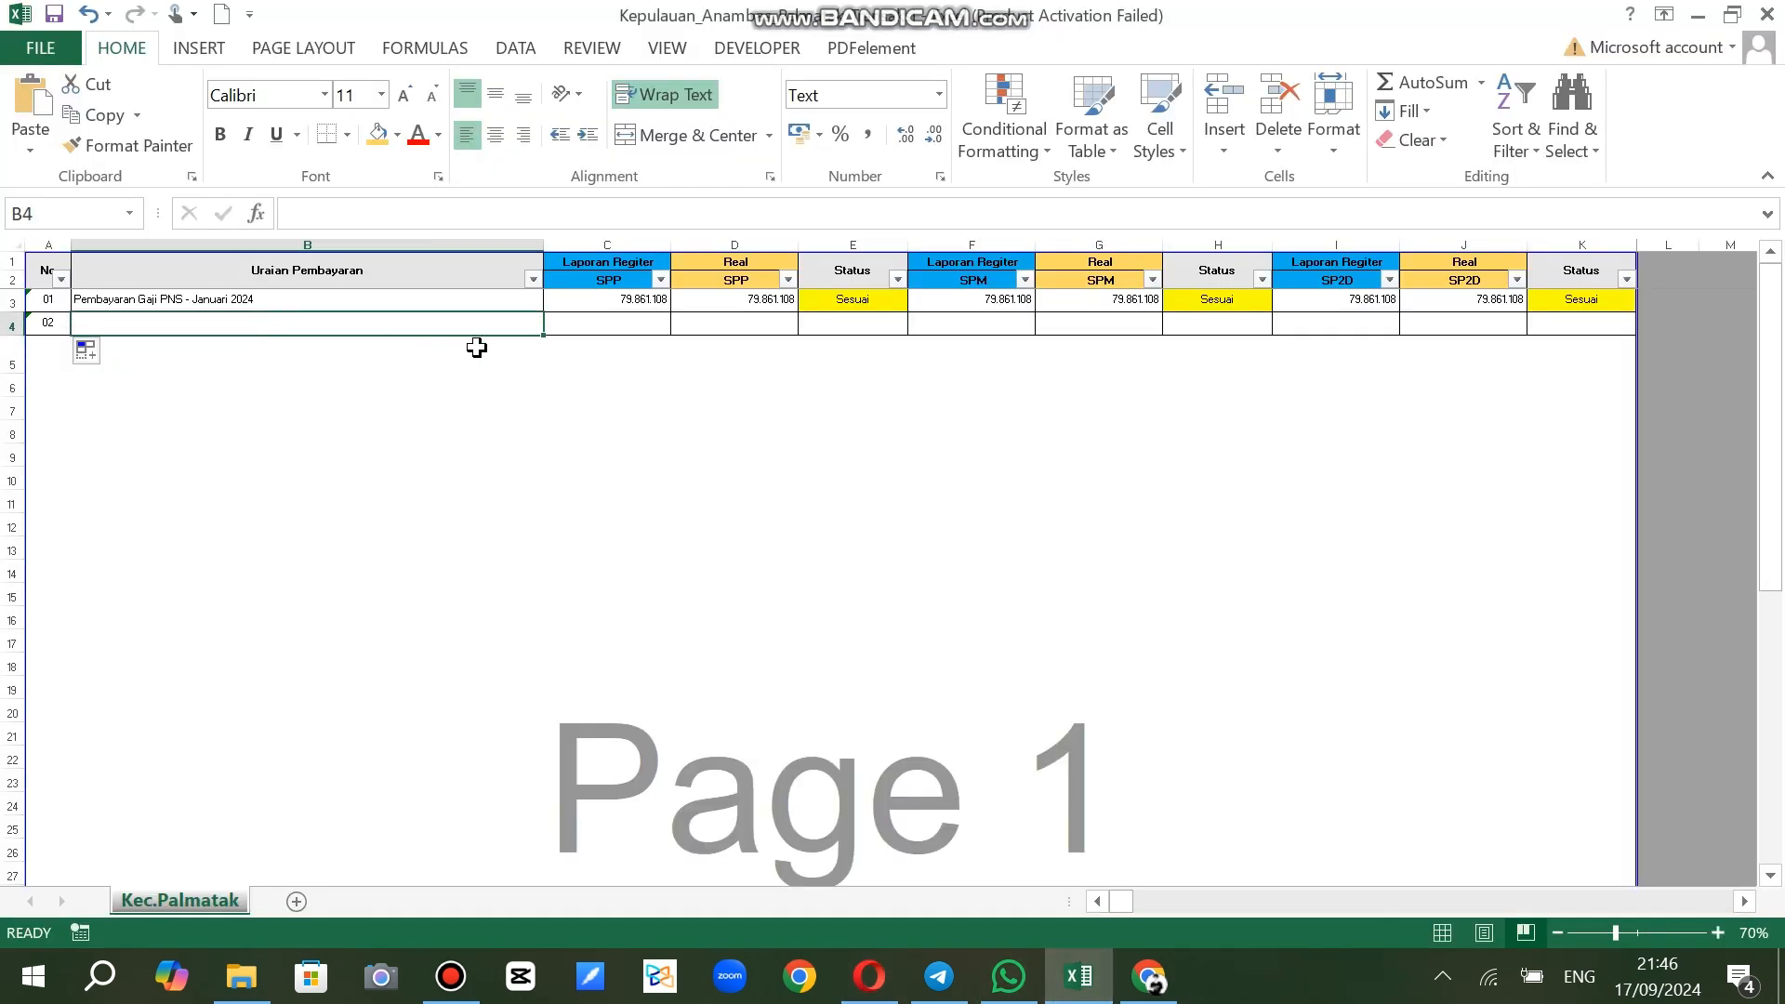
click(602, 321)
key(ctrl+v)
click(618, 386)
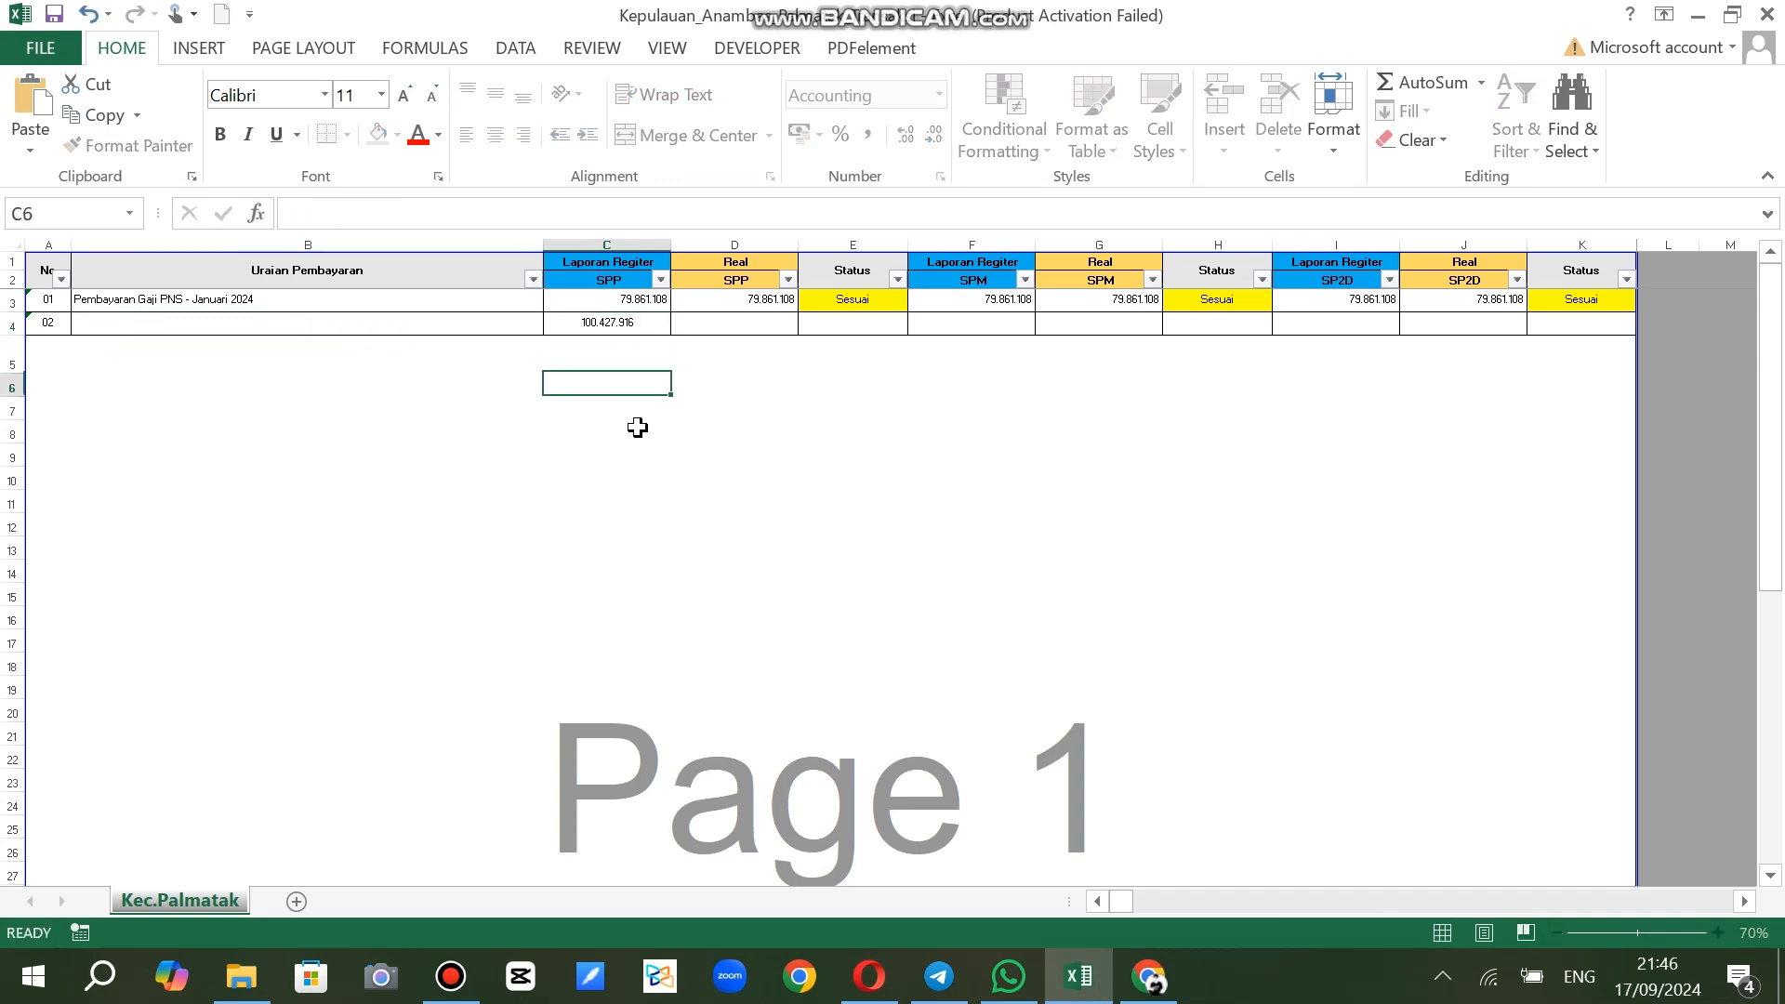
Copy the UP document's SPM amount 100.000.000 from Tracking Dokumen into the register SPM cell F4 in Excel, then return to the browser
click(868, 975)
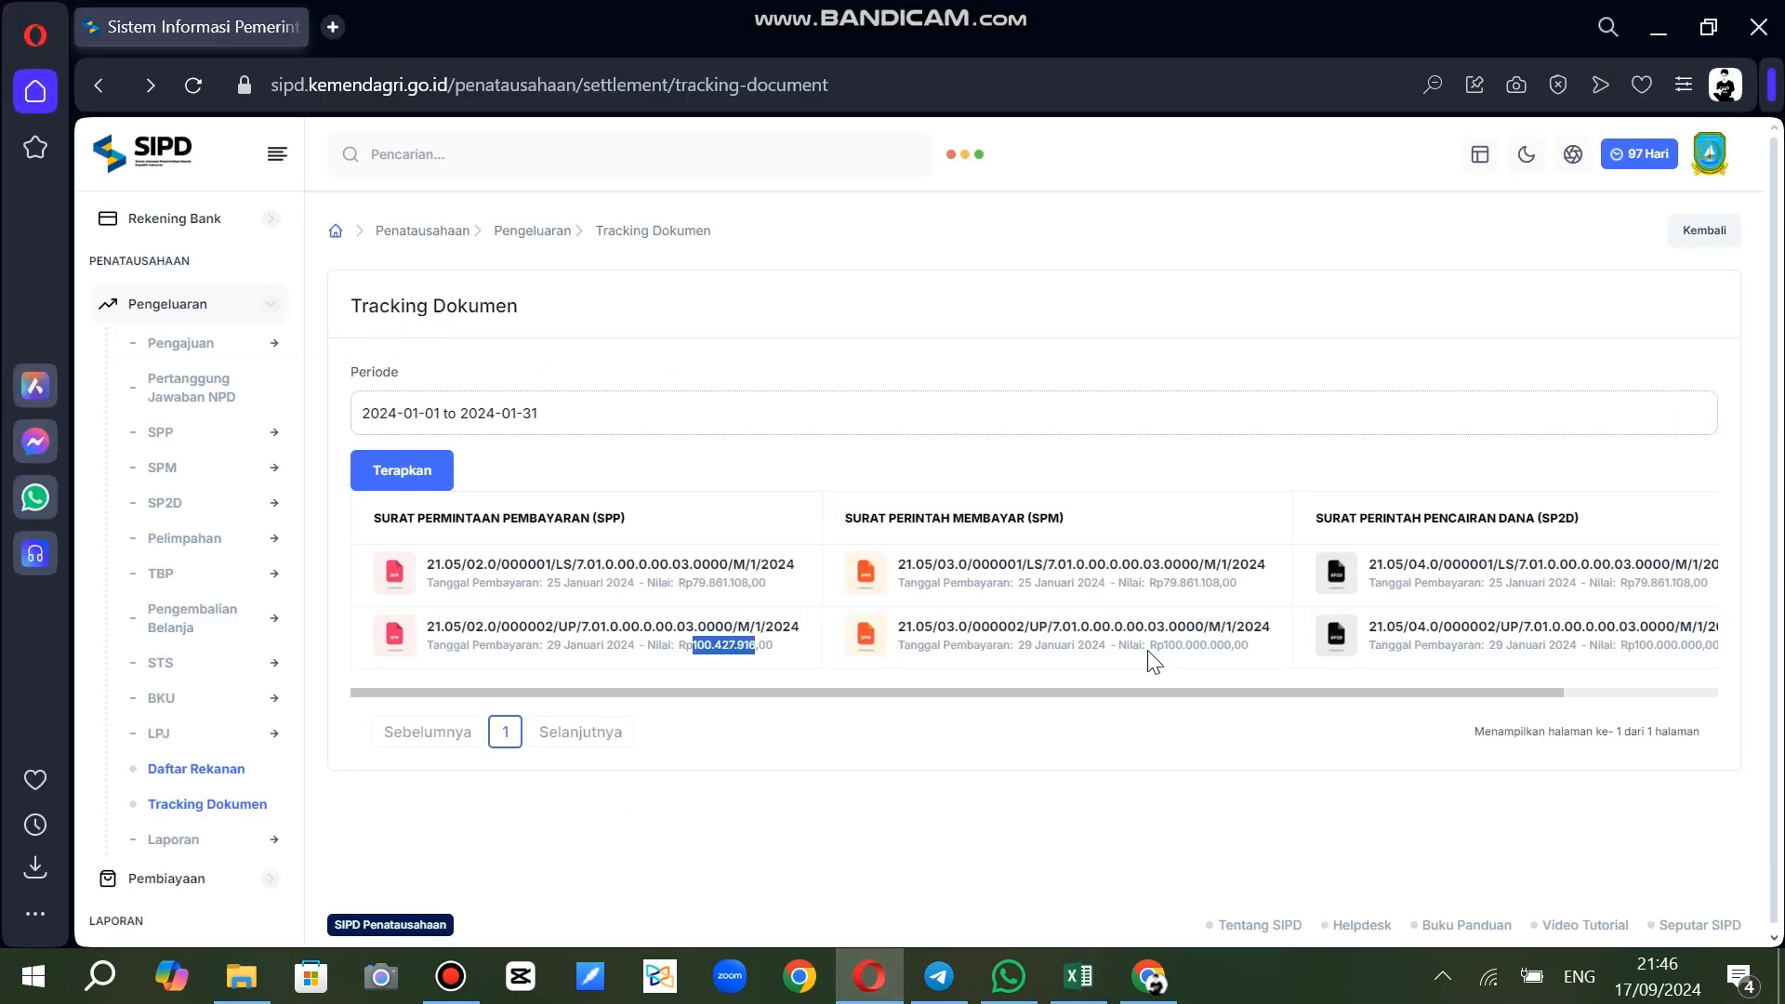
drag(1163, 645, 1227, 648)
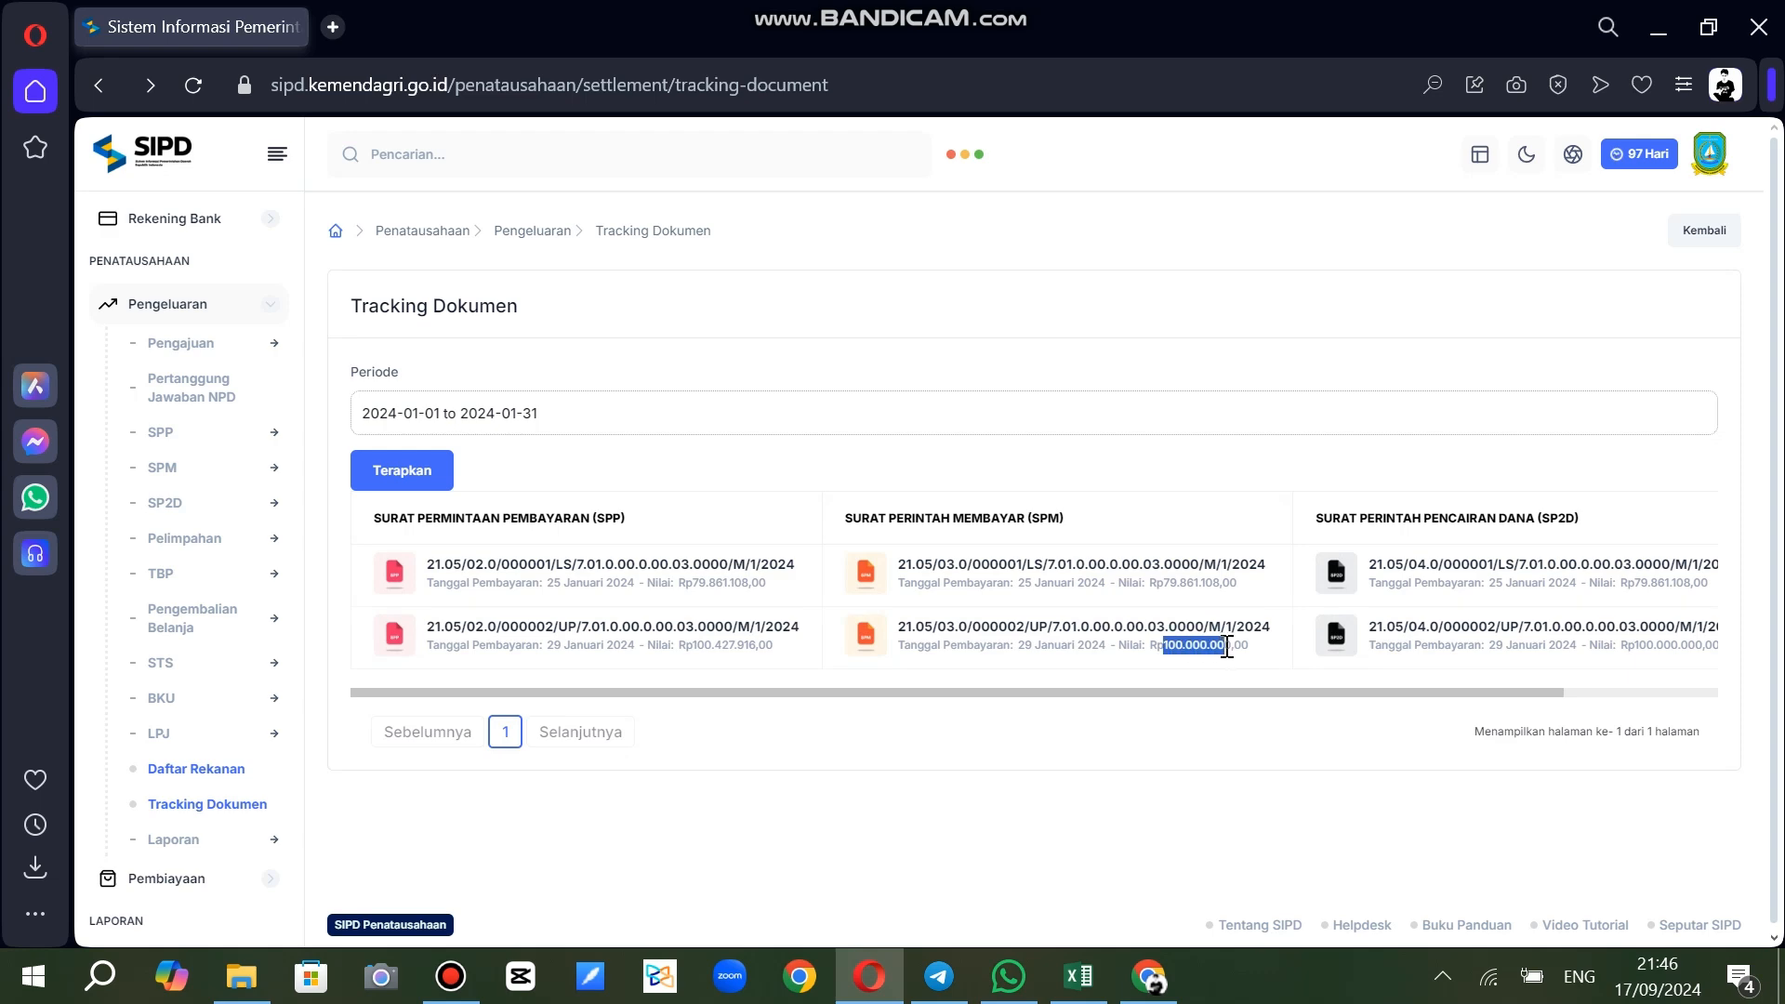
click(1078, 974)
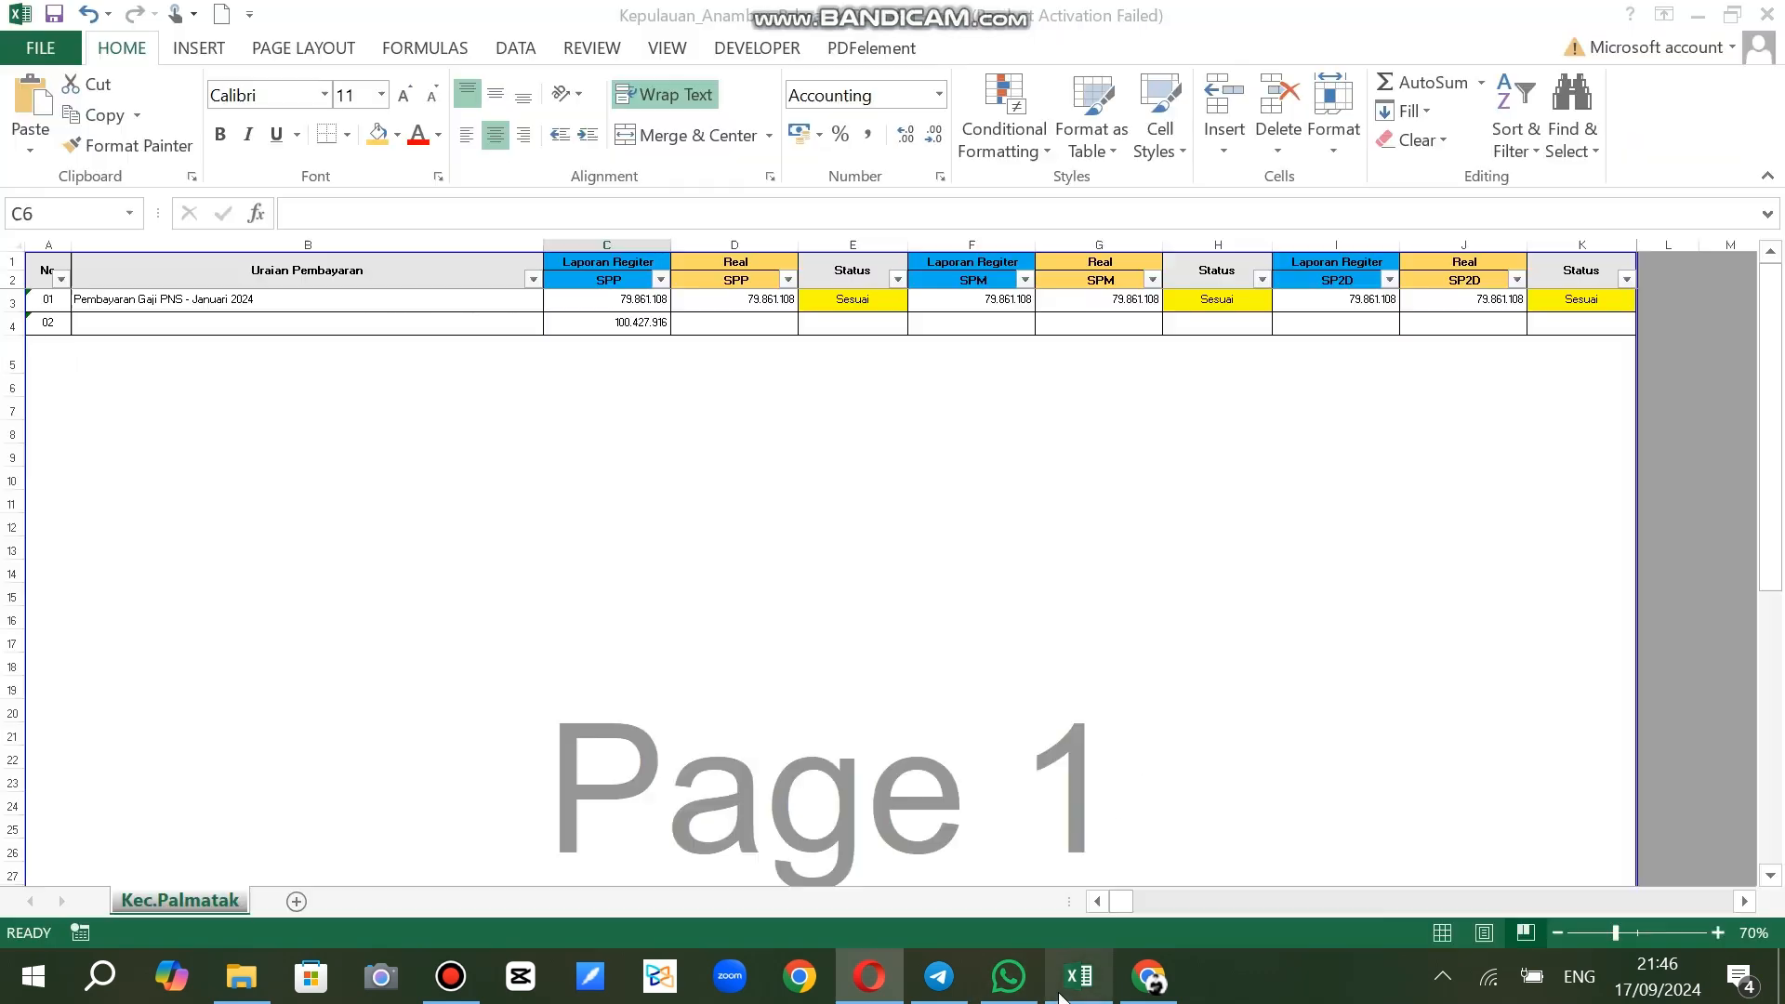
click(920, 321)
key(F2)
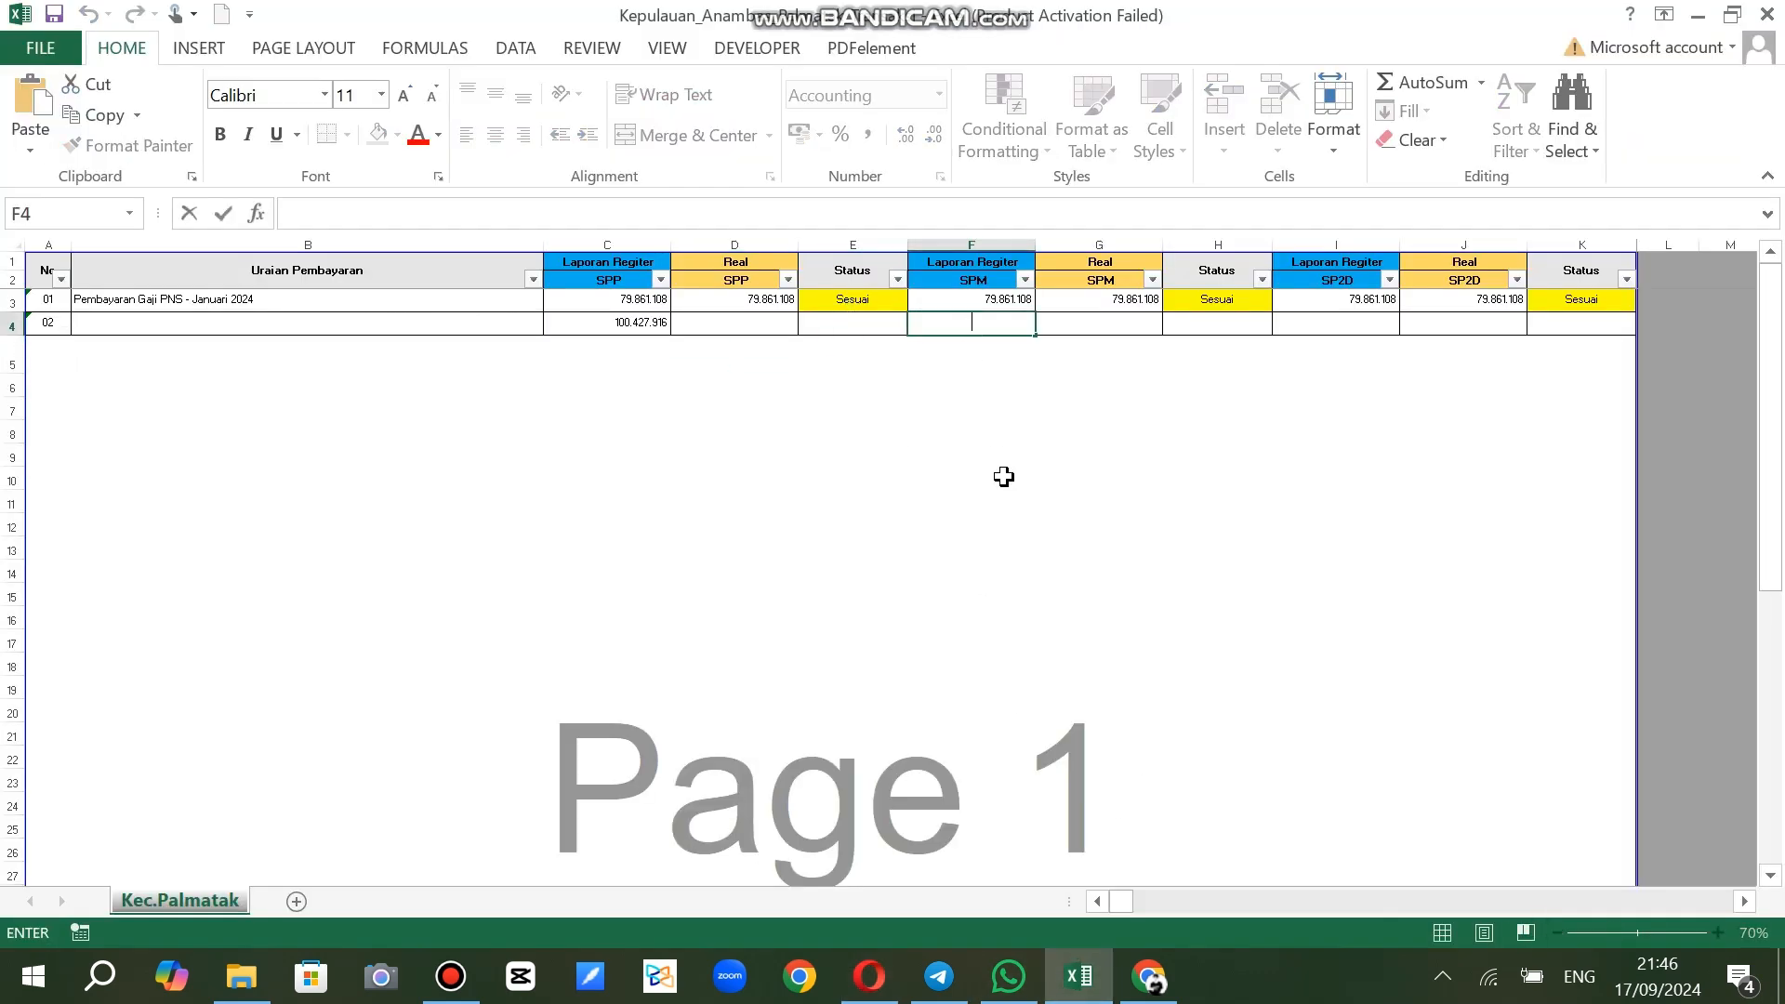
text(100.000.000)
click(1004, 480)
click(869, 976)
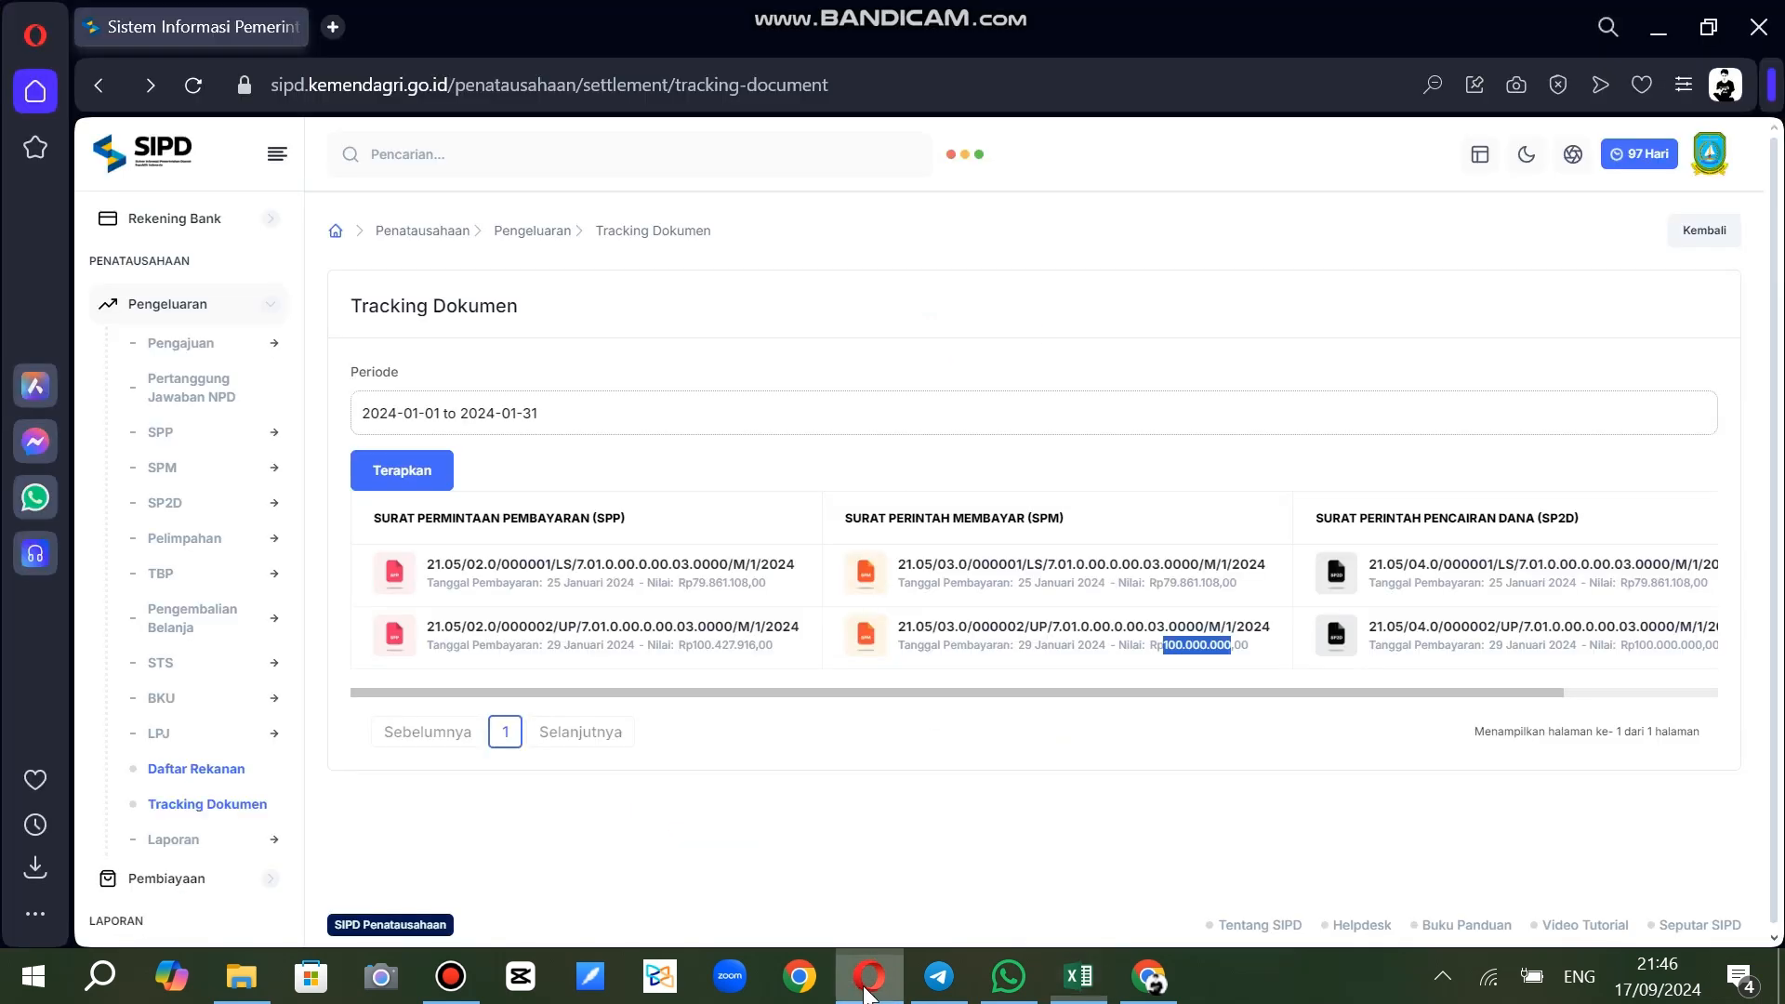
Copy the UP document's SP2D amount 100.000.000 from Tracking Dokumen into the register SP2D cell I4 in Excel
scroll(1554, 694, right, 3)
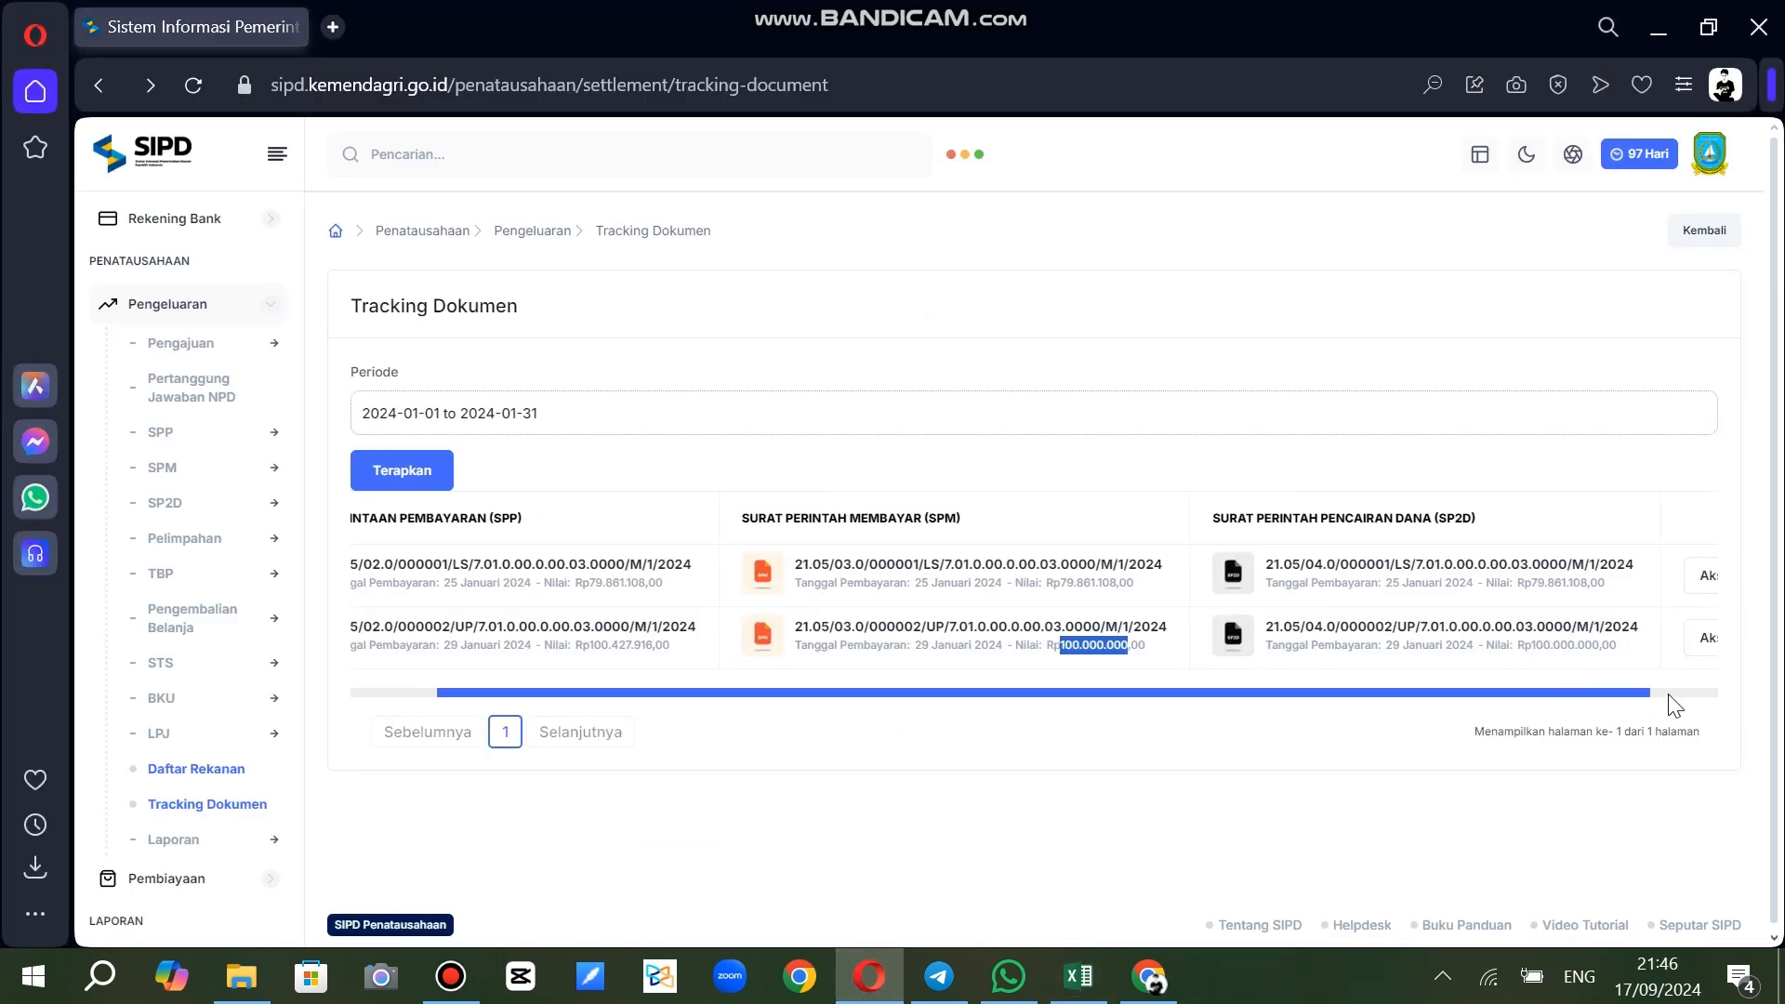
drag(1510, 649, 1575, 649)
key(ctrl+c)
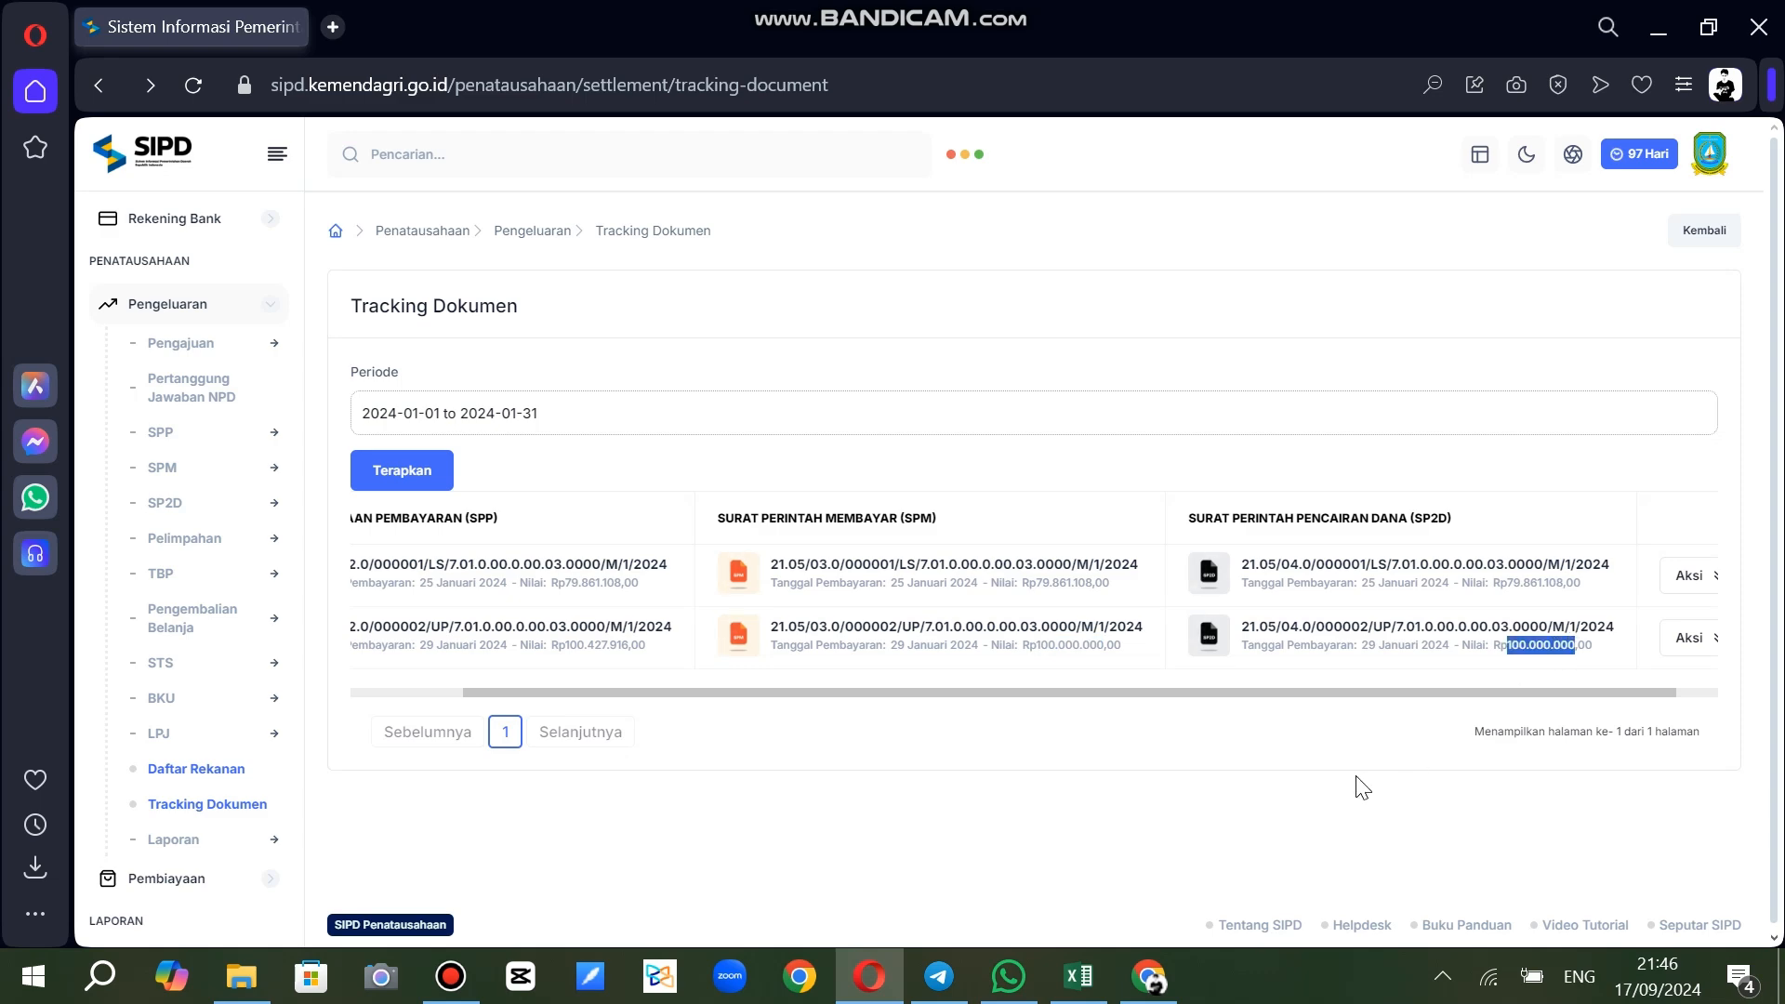
click(1079, 977)
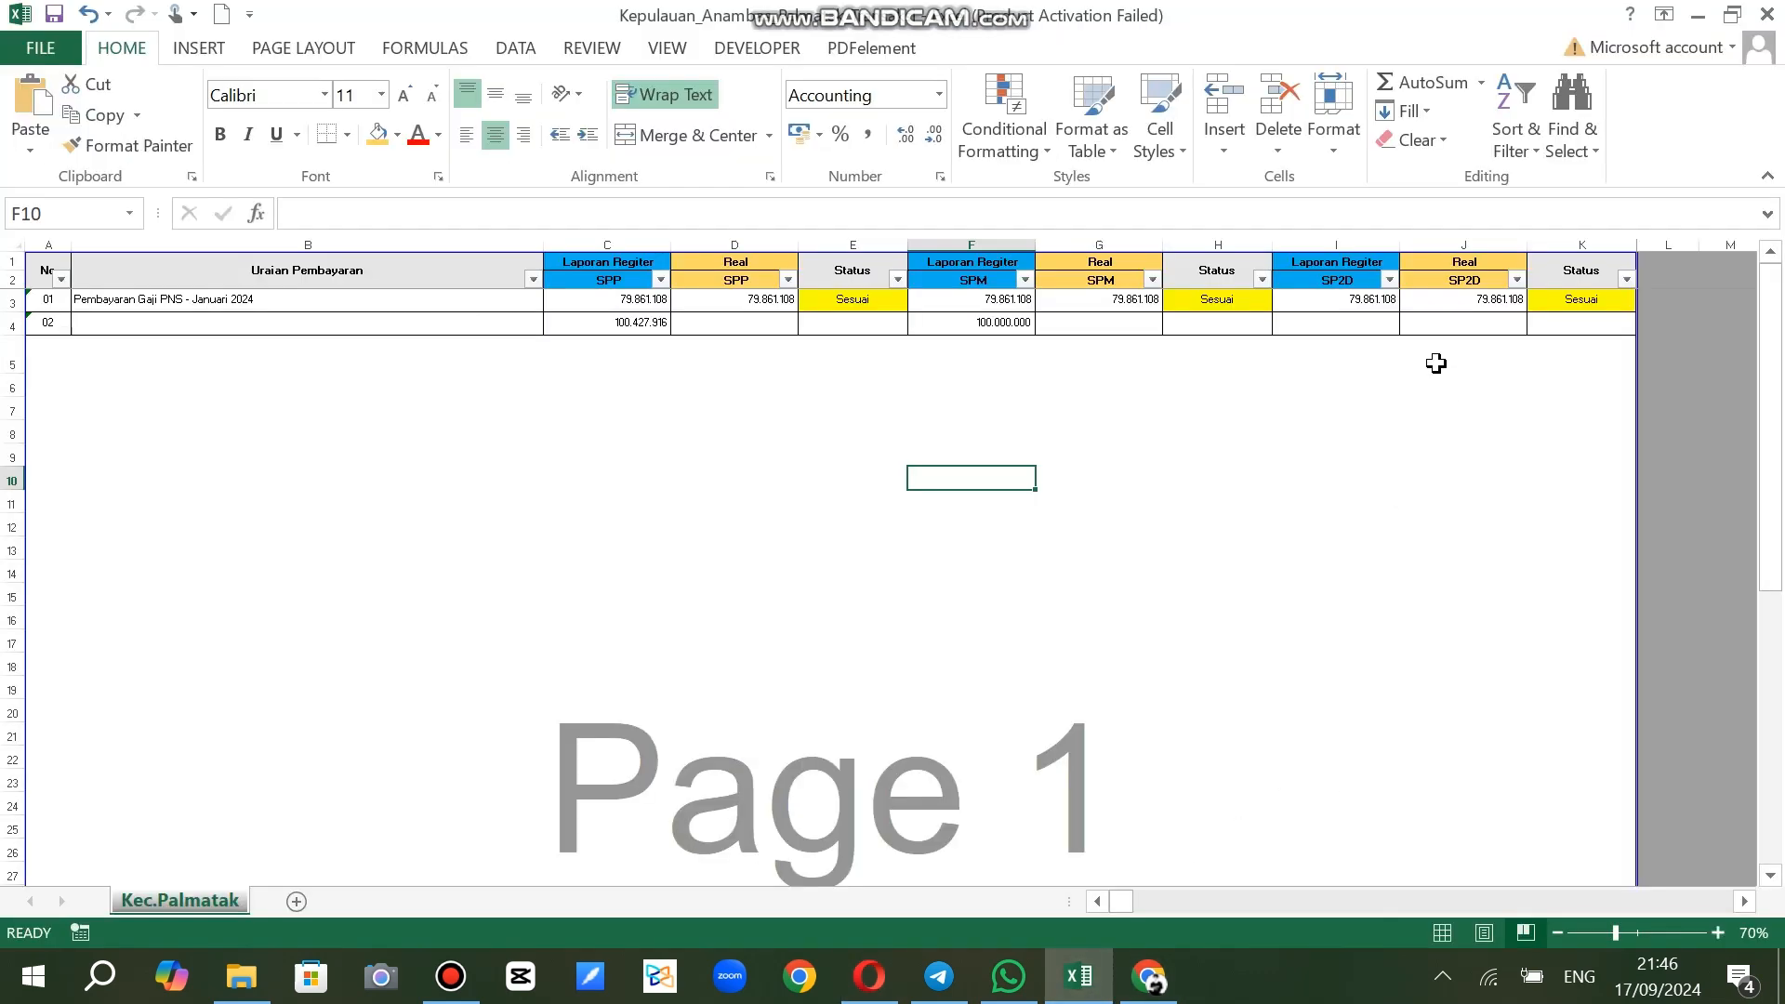
double_click(1363, 322)
key(ctrl+v)
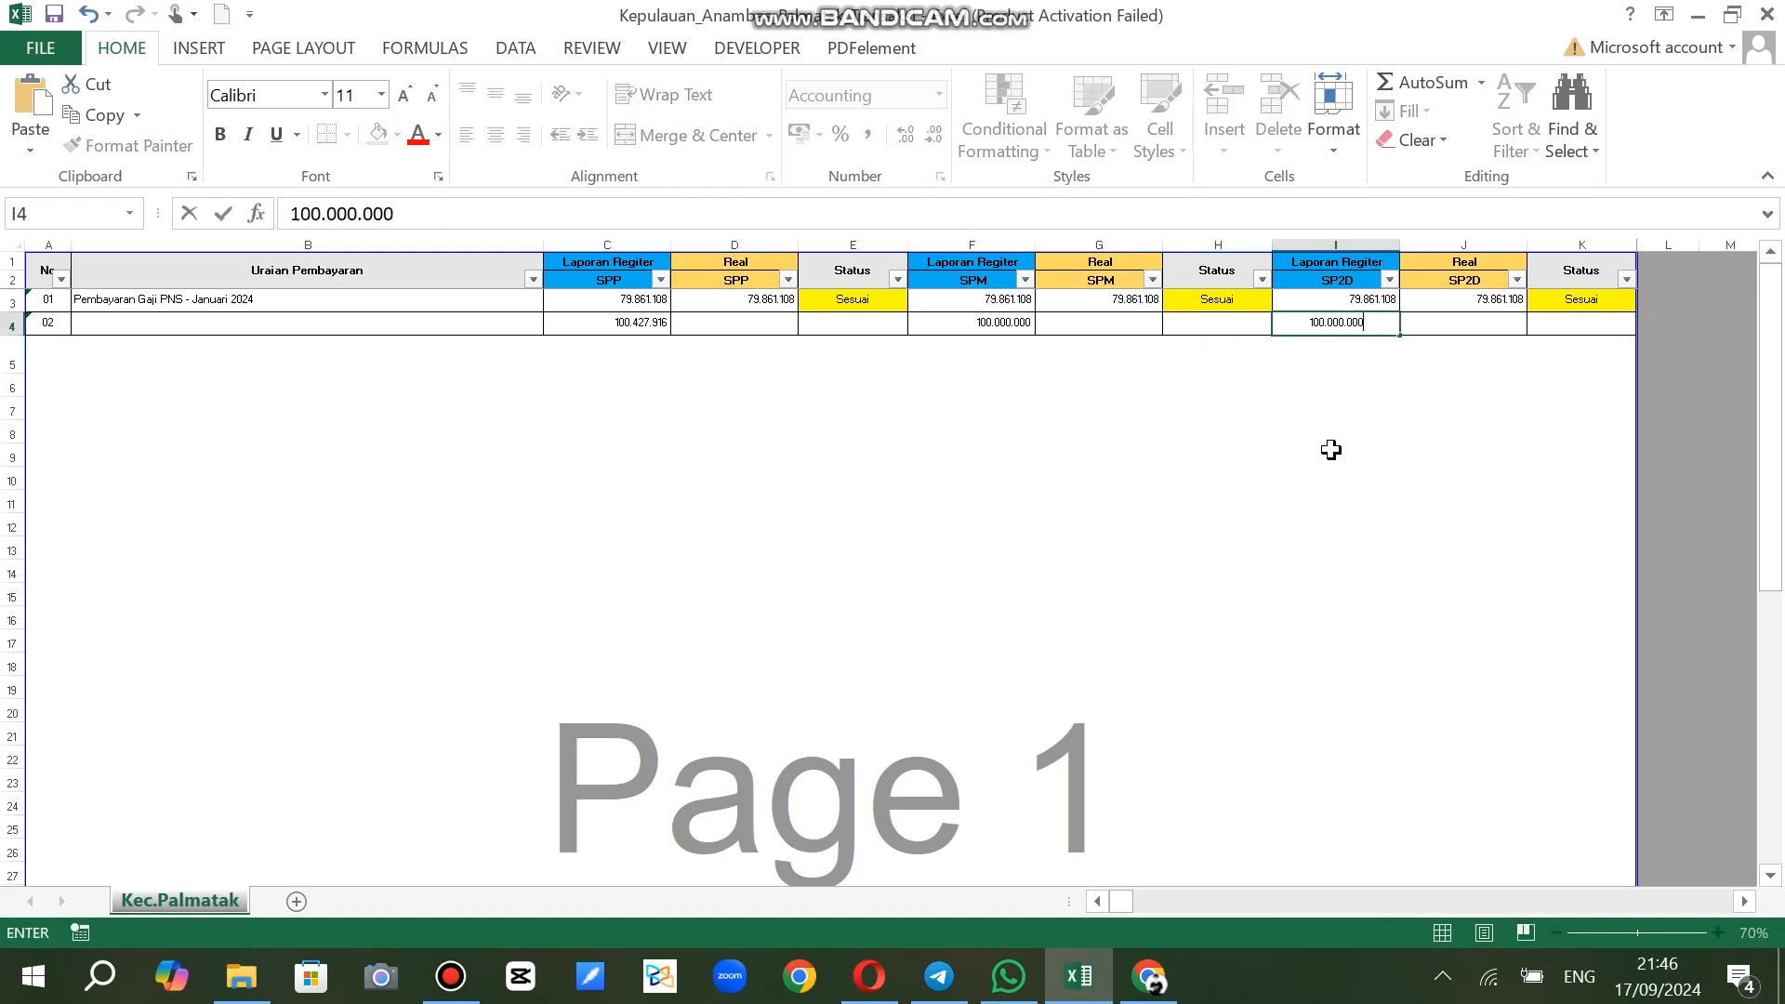
click(1330, 450)
Fill the Status formulas in E3, H3 and K3 down to row 4 for SPP, SPM and SP2D
click(868, 300)
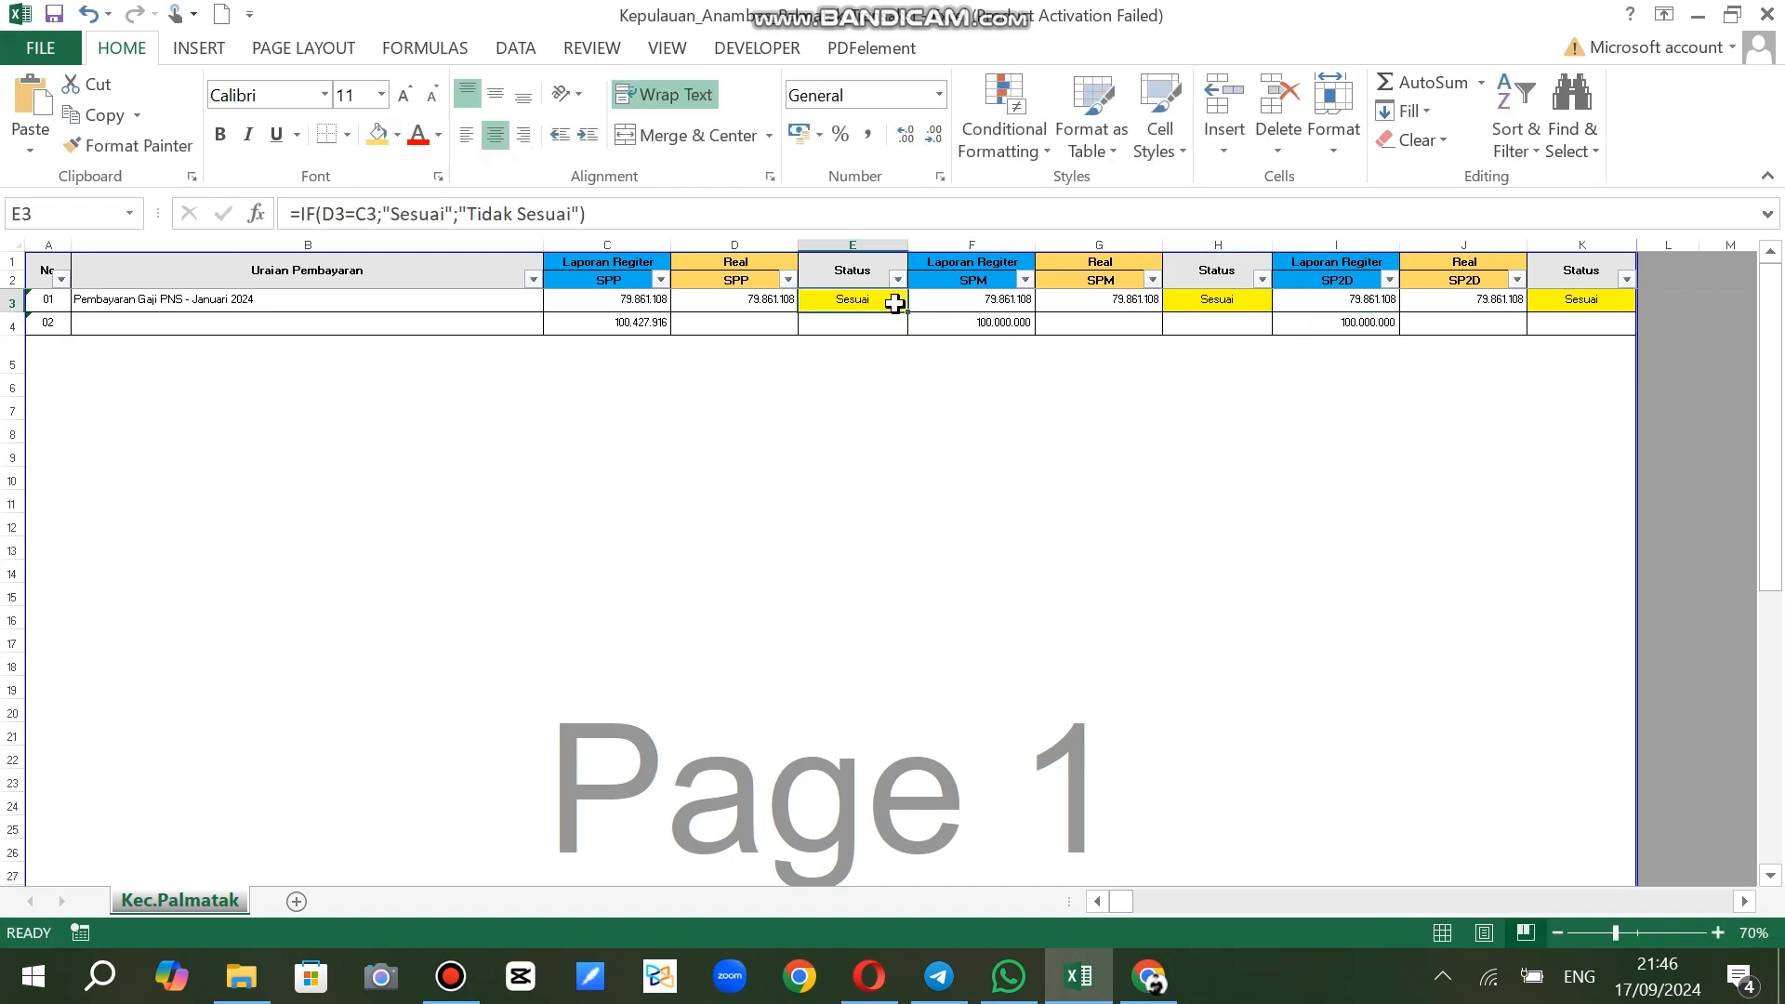
double_click(909, 314)
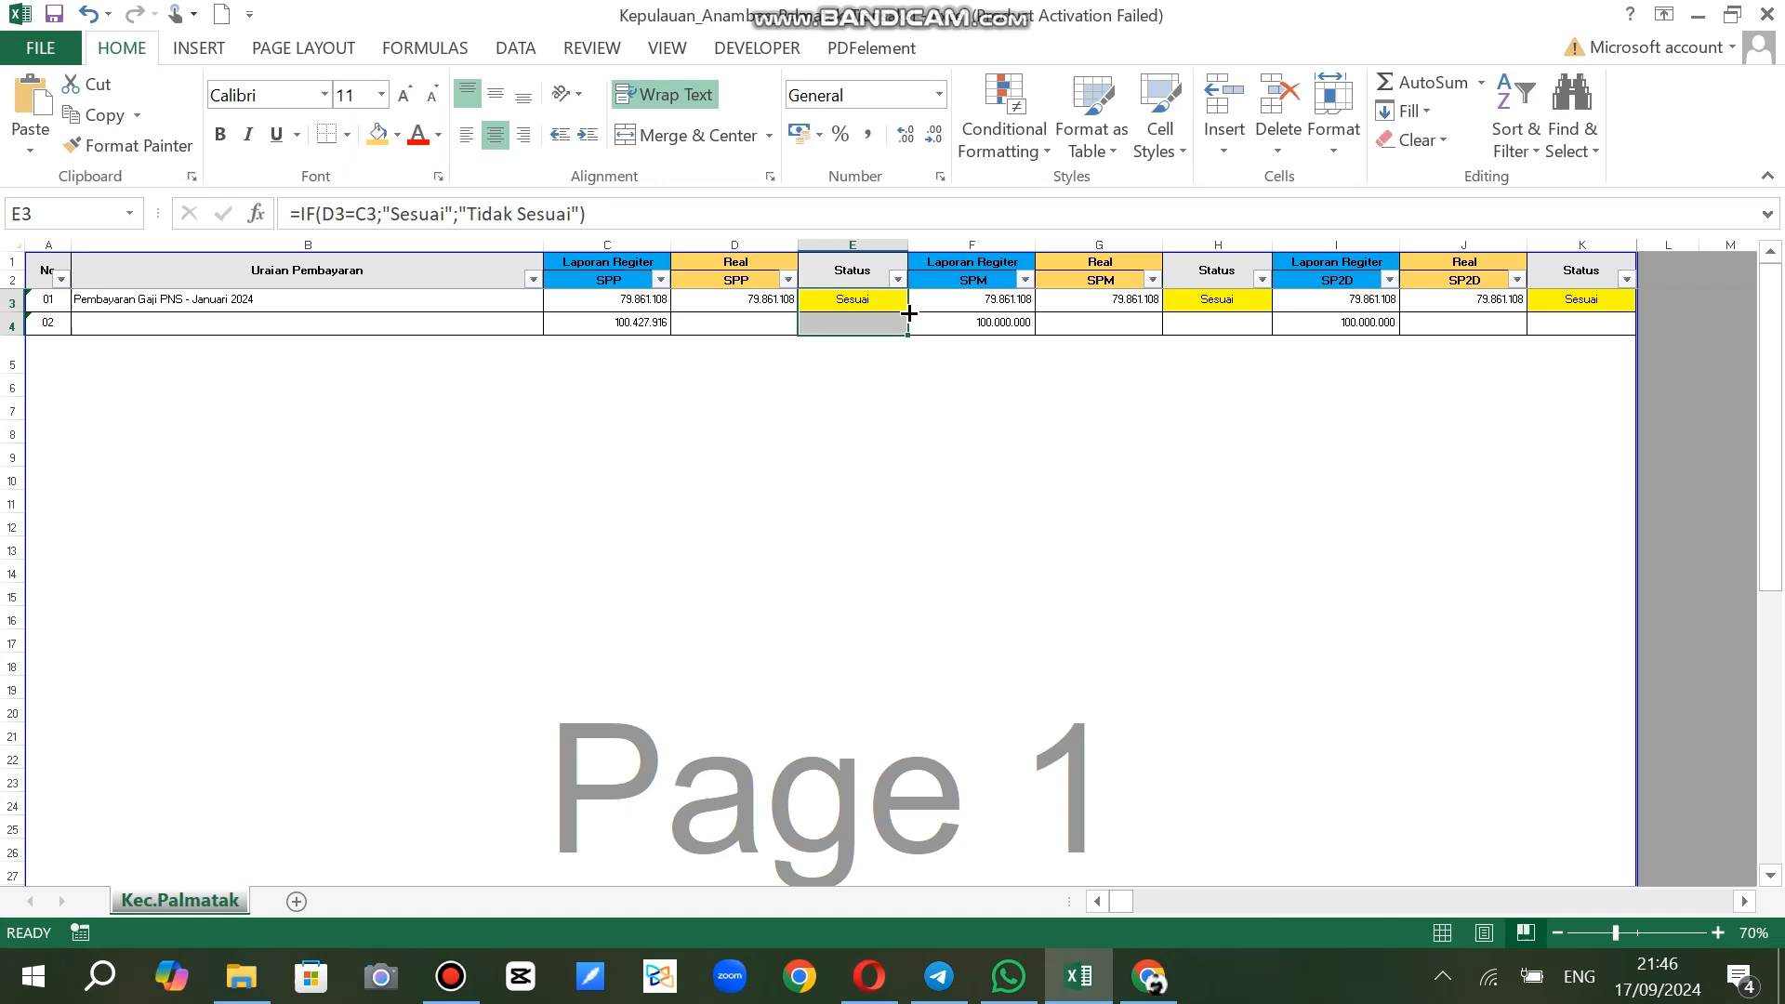
click(1262, 303)
double_click(1271, 310)
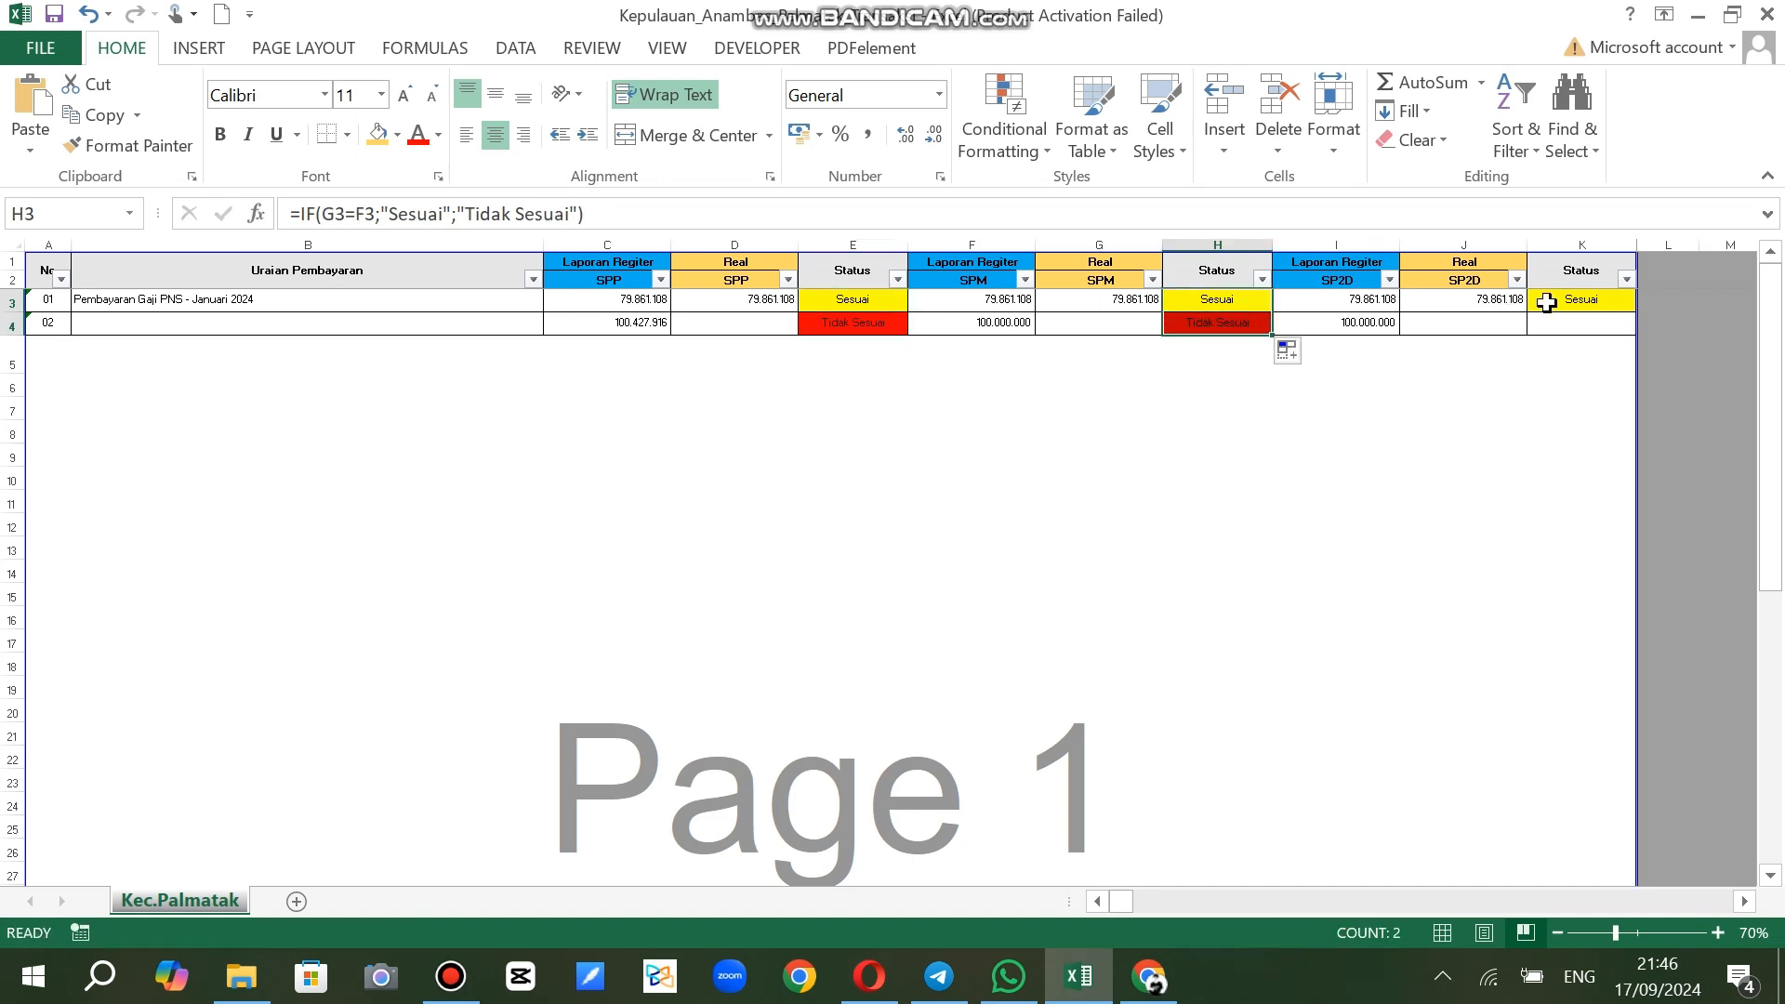
click(1614, 303)
double_click(1633, 314)
click(1218, 492)
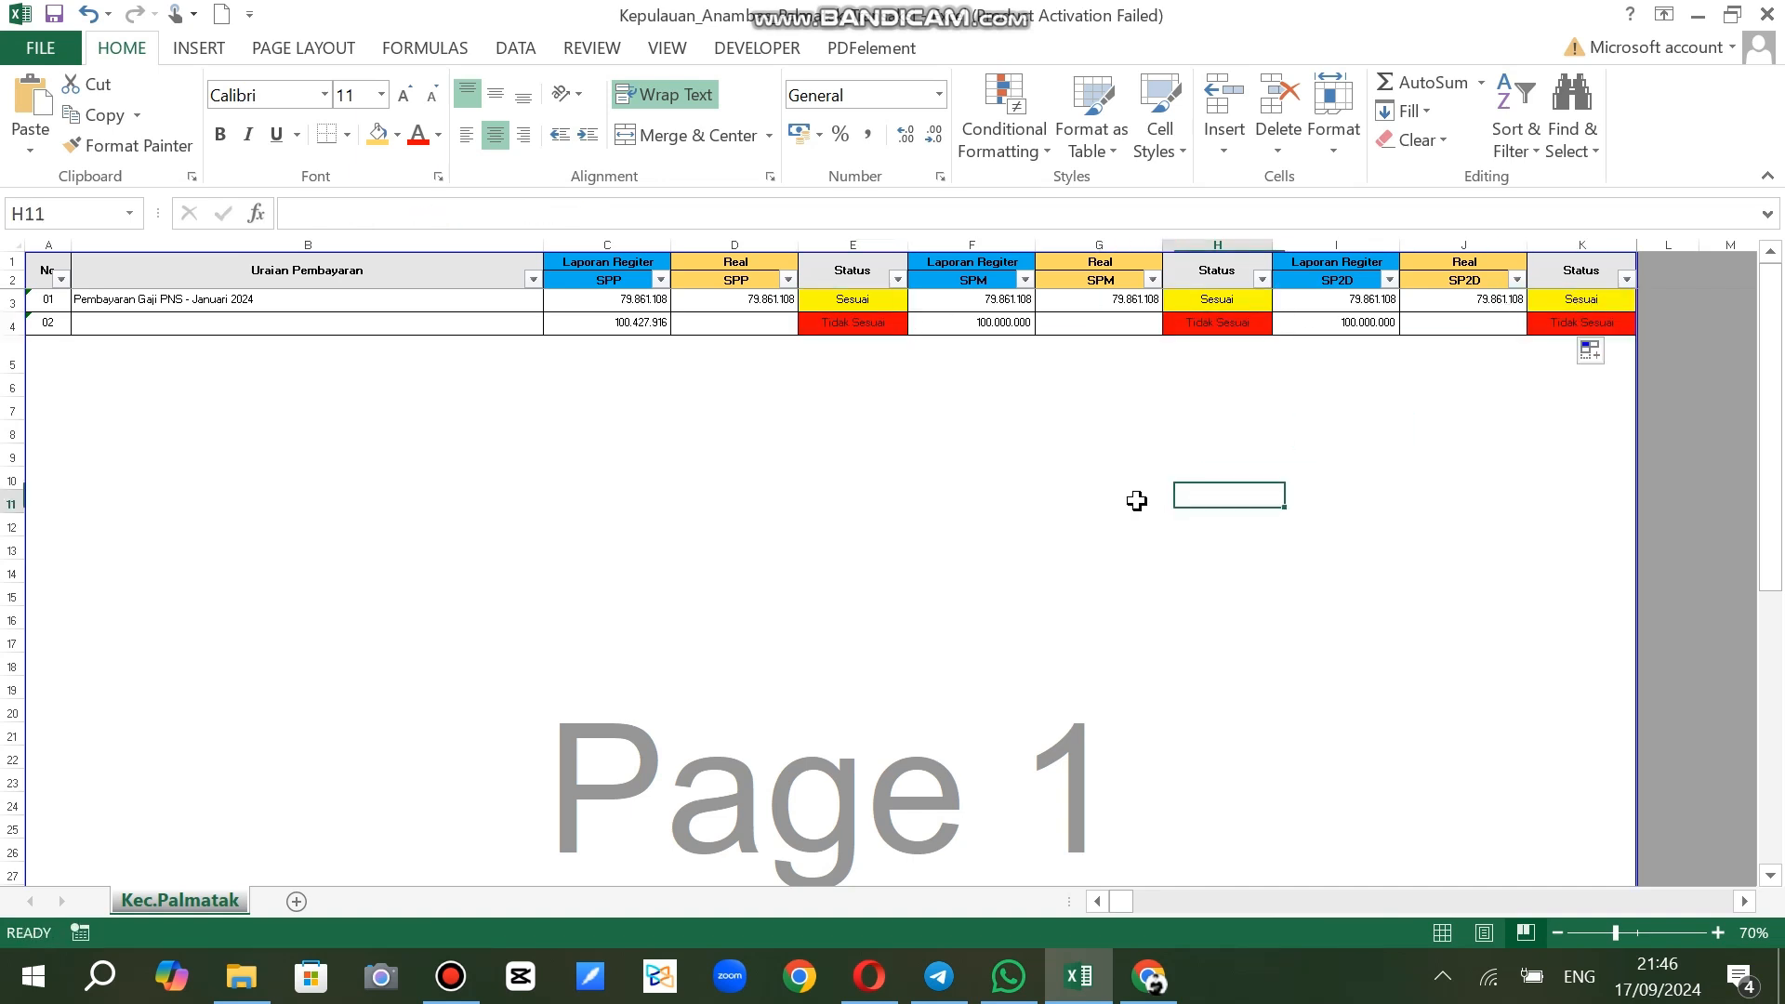
Return to Tracking Dokumen in the browser and open the SPP print page of the UP document dated 29 Januari 2024
click(320, 321)
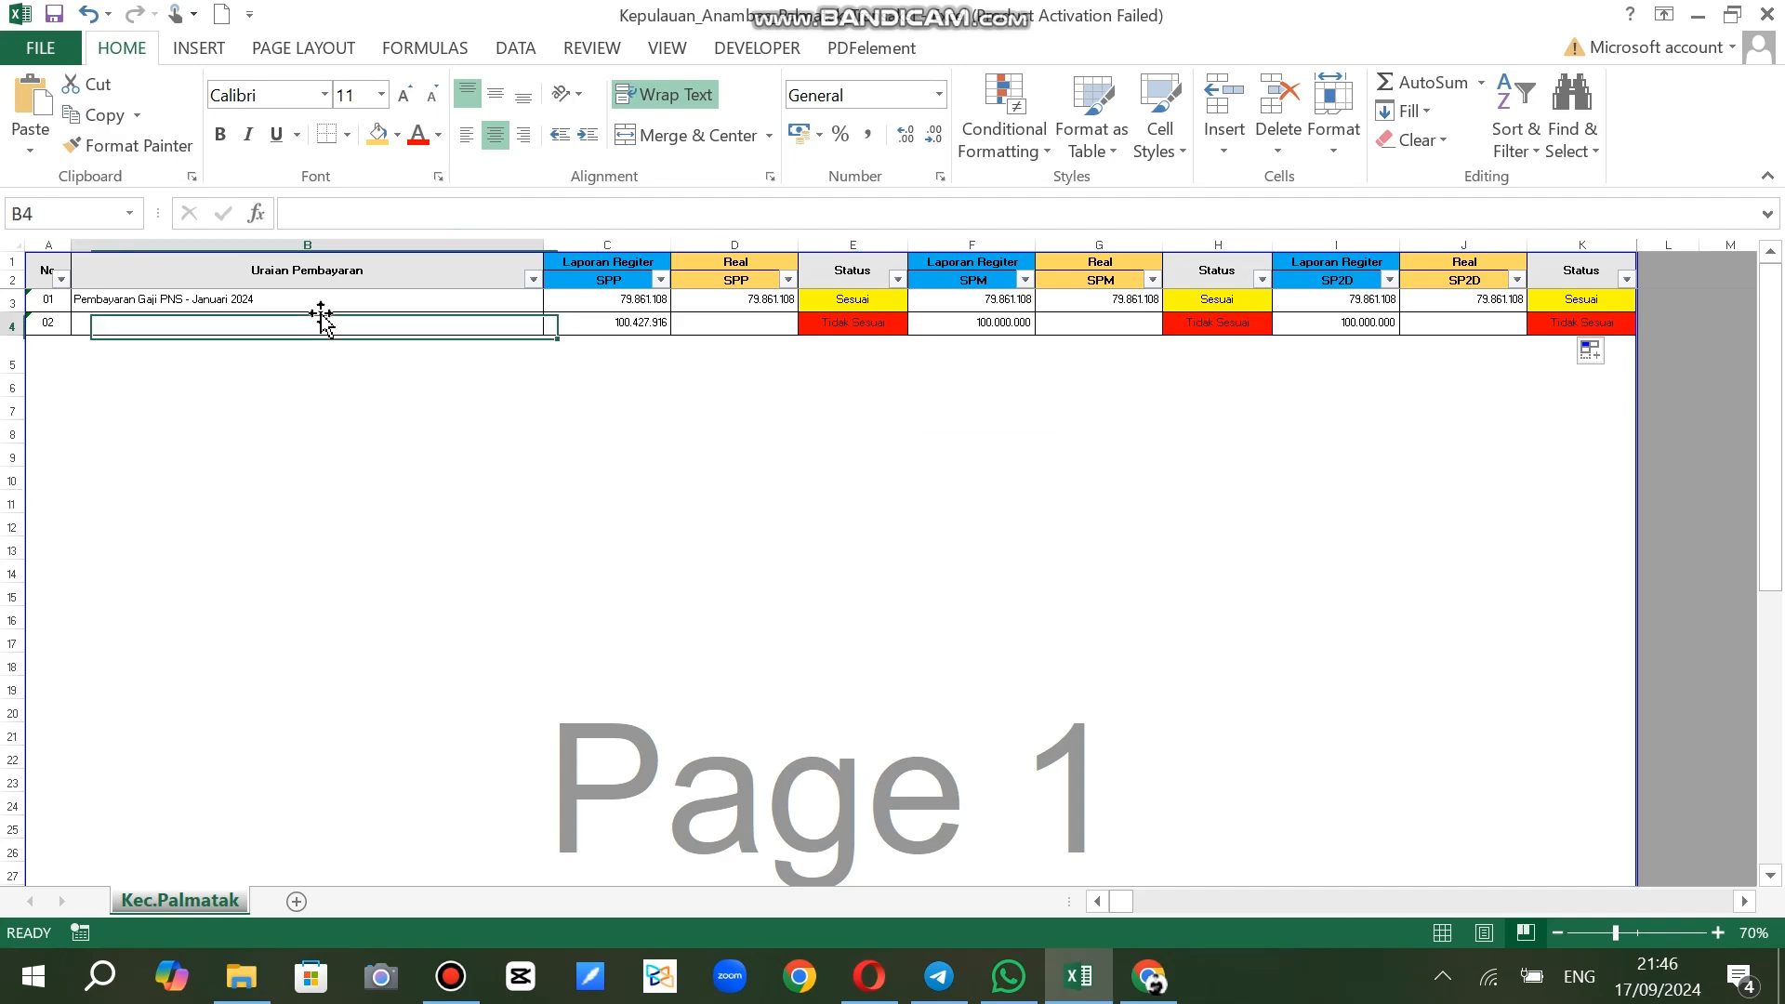
click(869, 976)
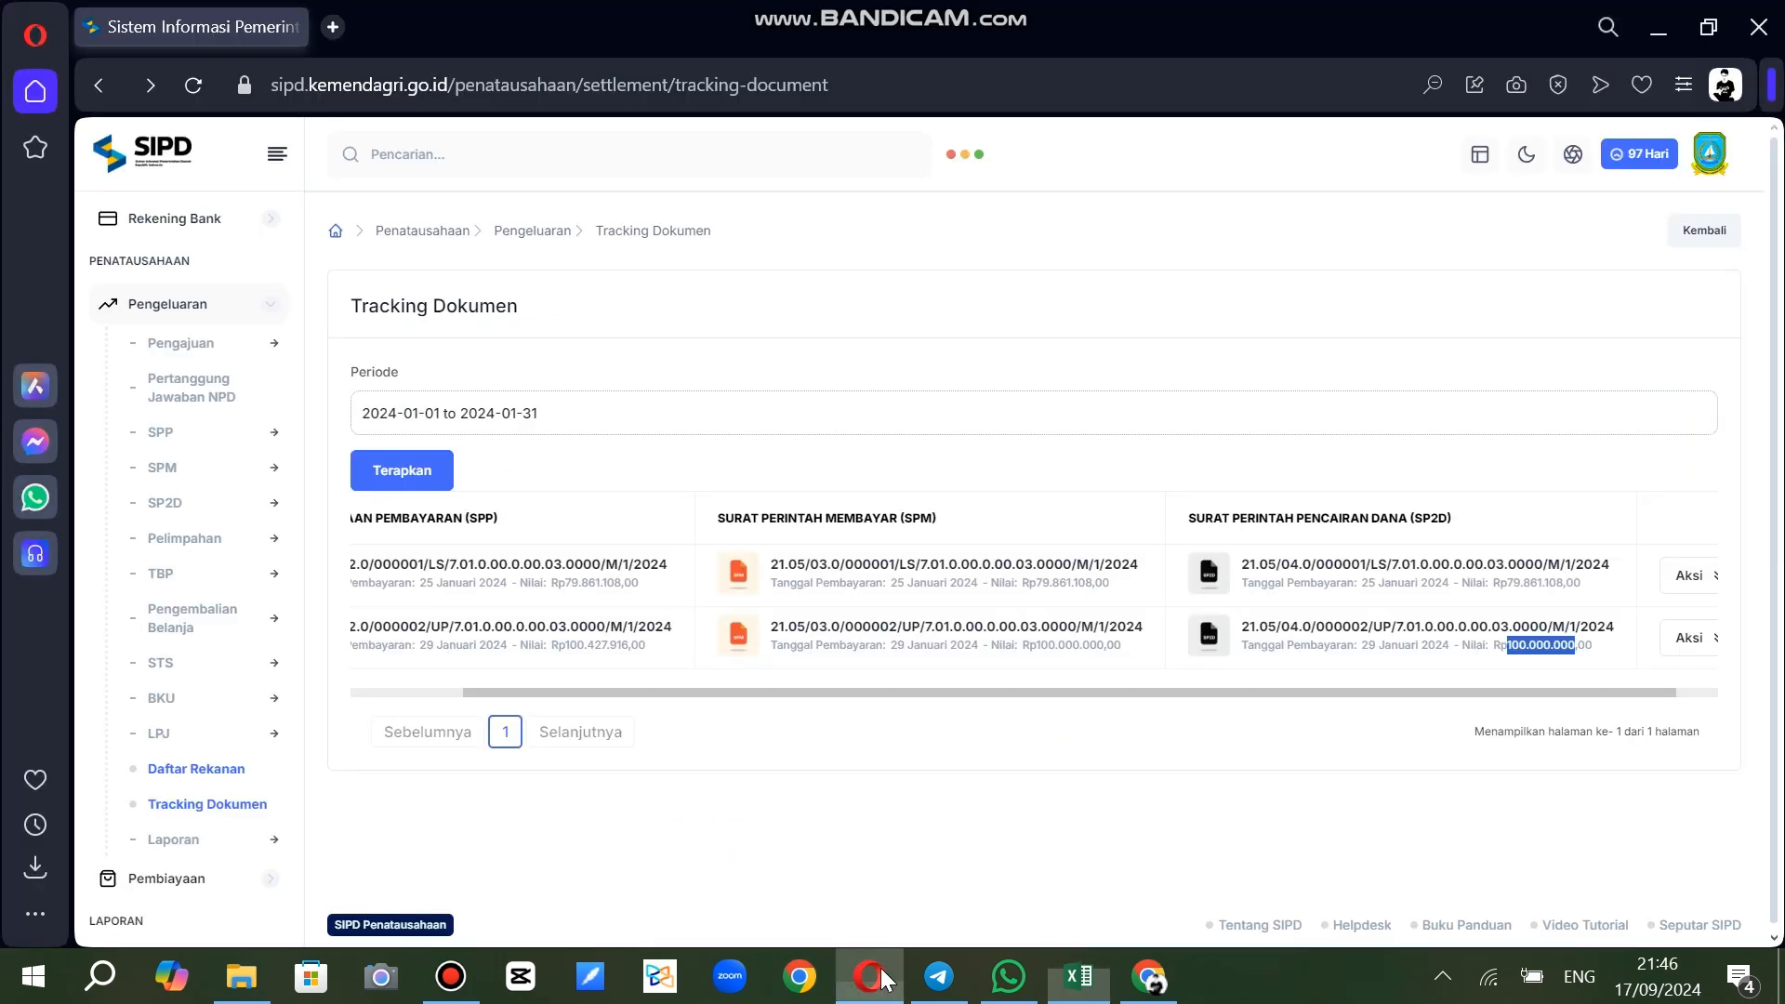
click(761, 684)
drag(583, 693, 955, 709)
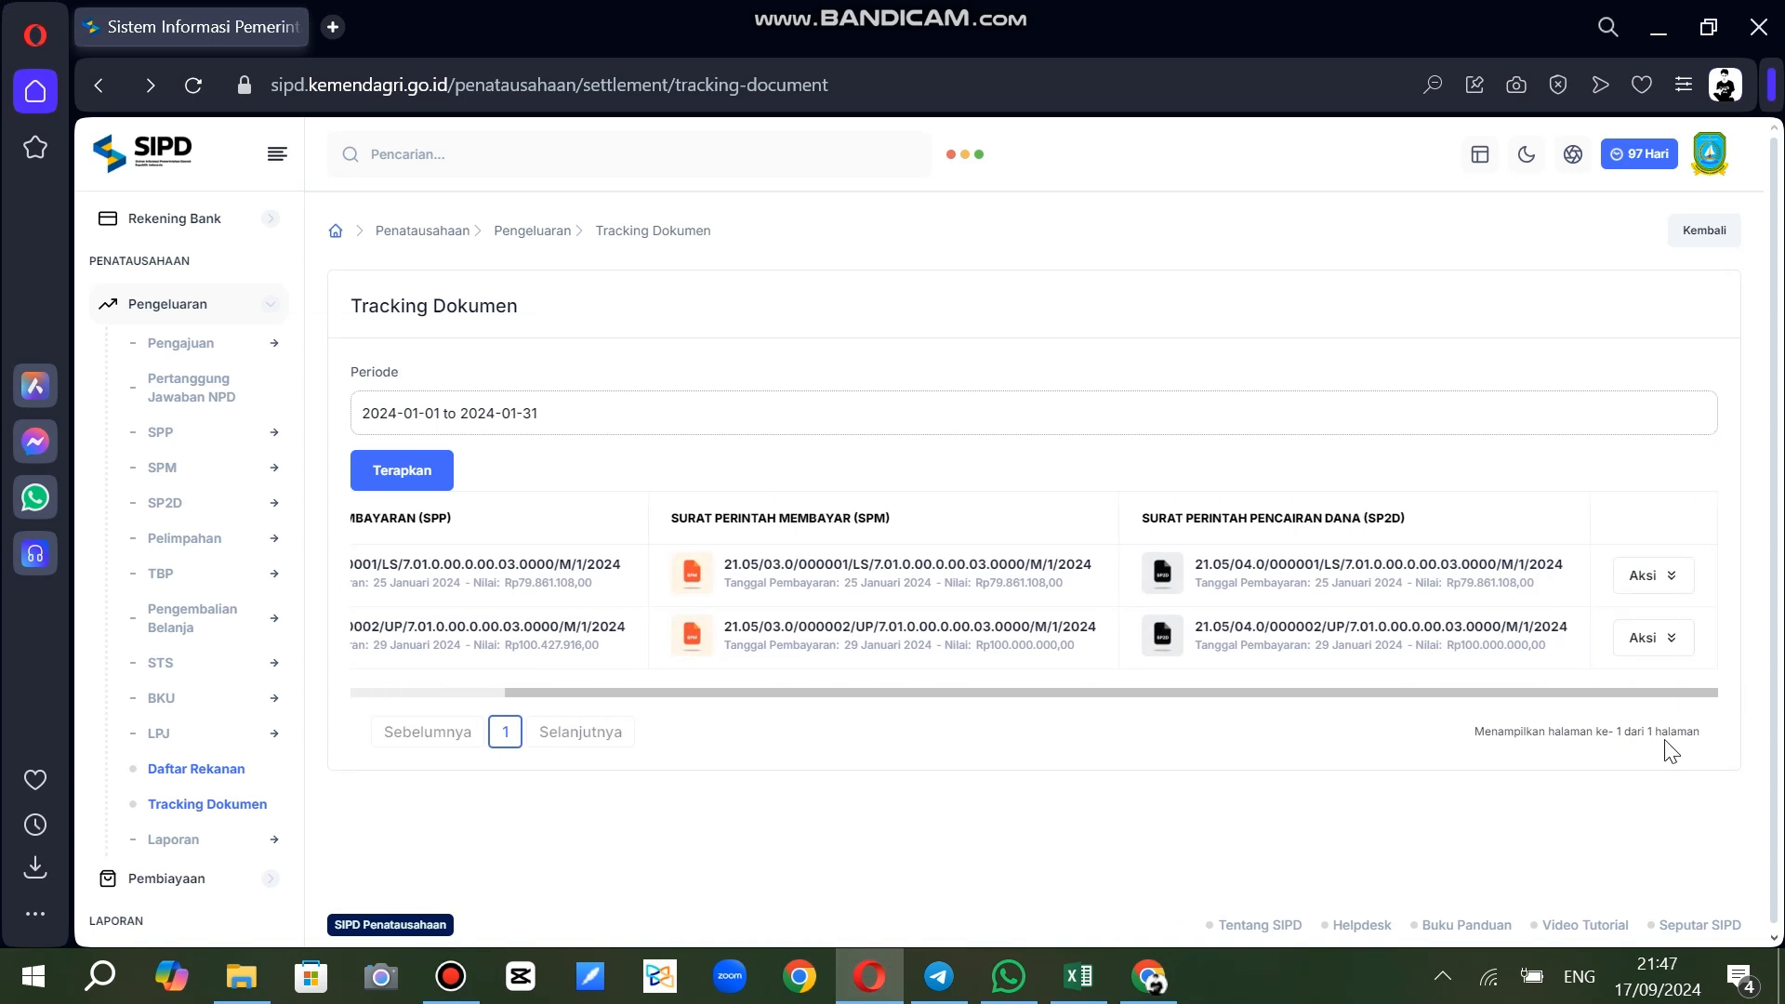
click(1635, 655)
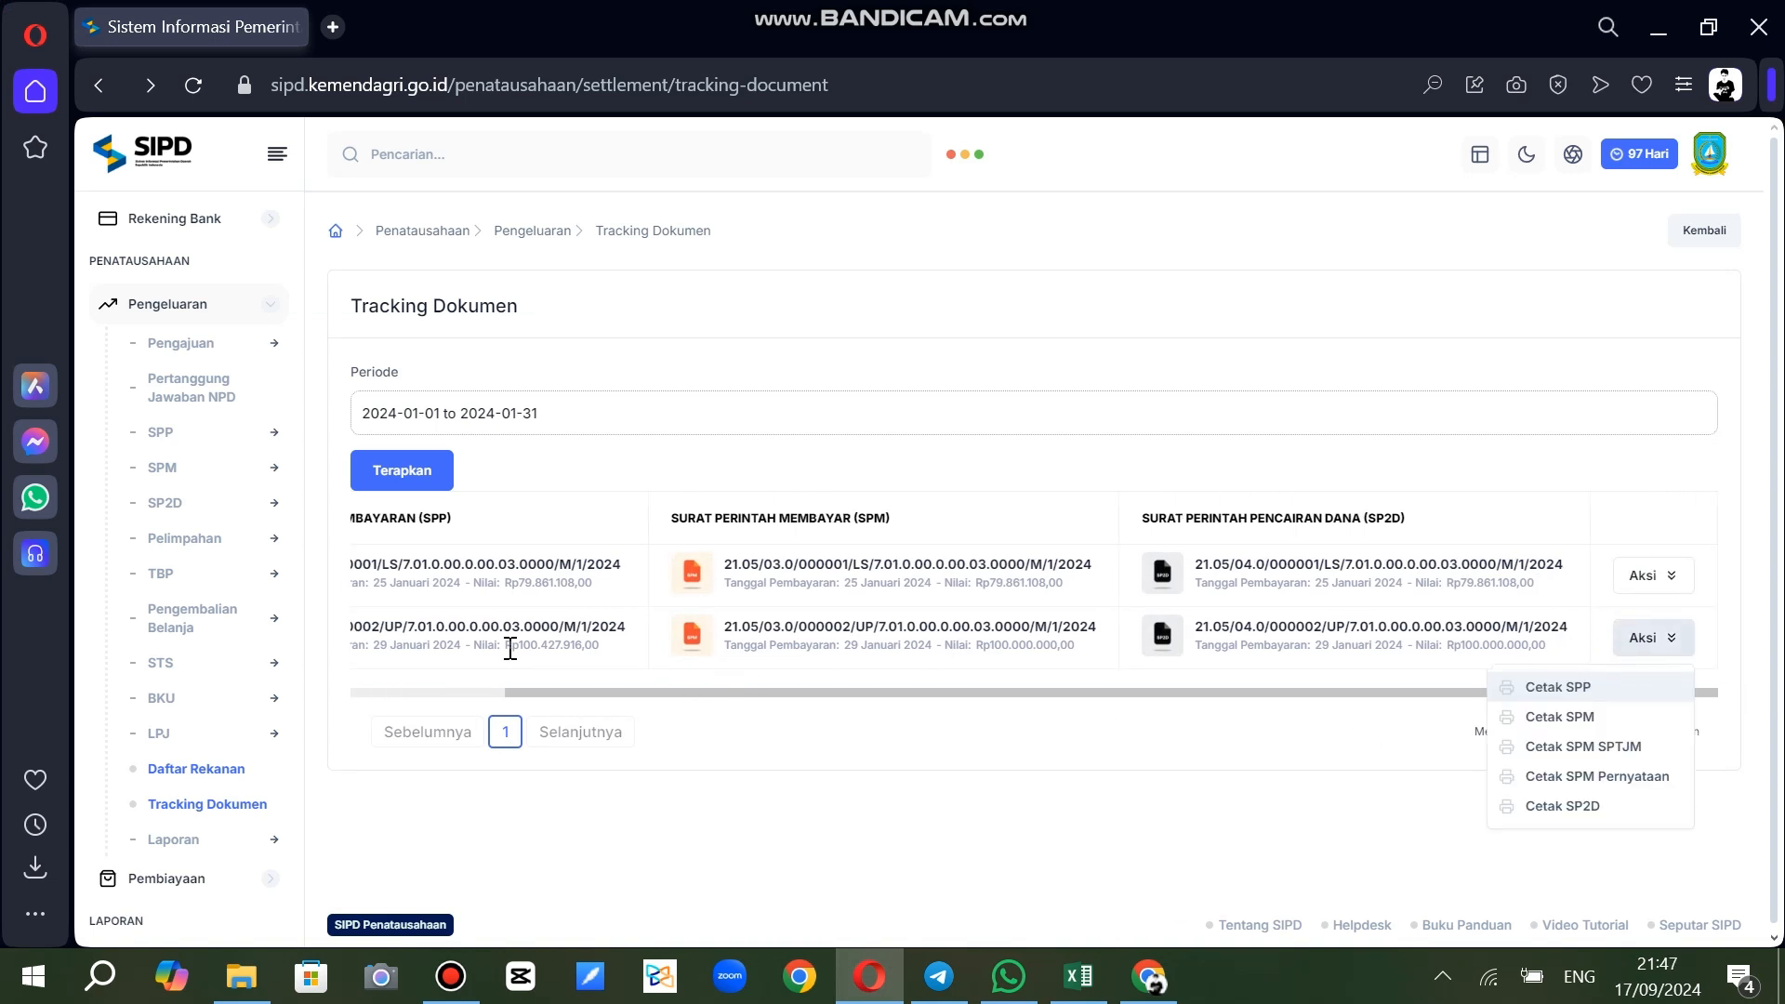
drag(516, 646, 590, 642)
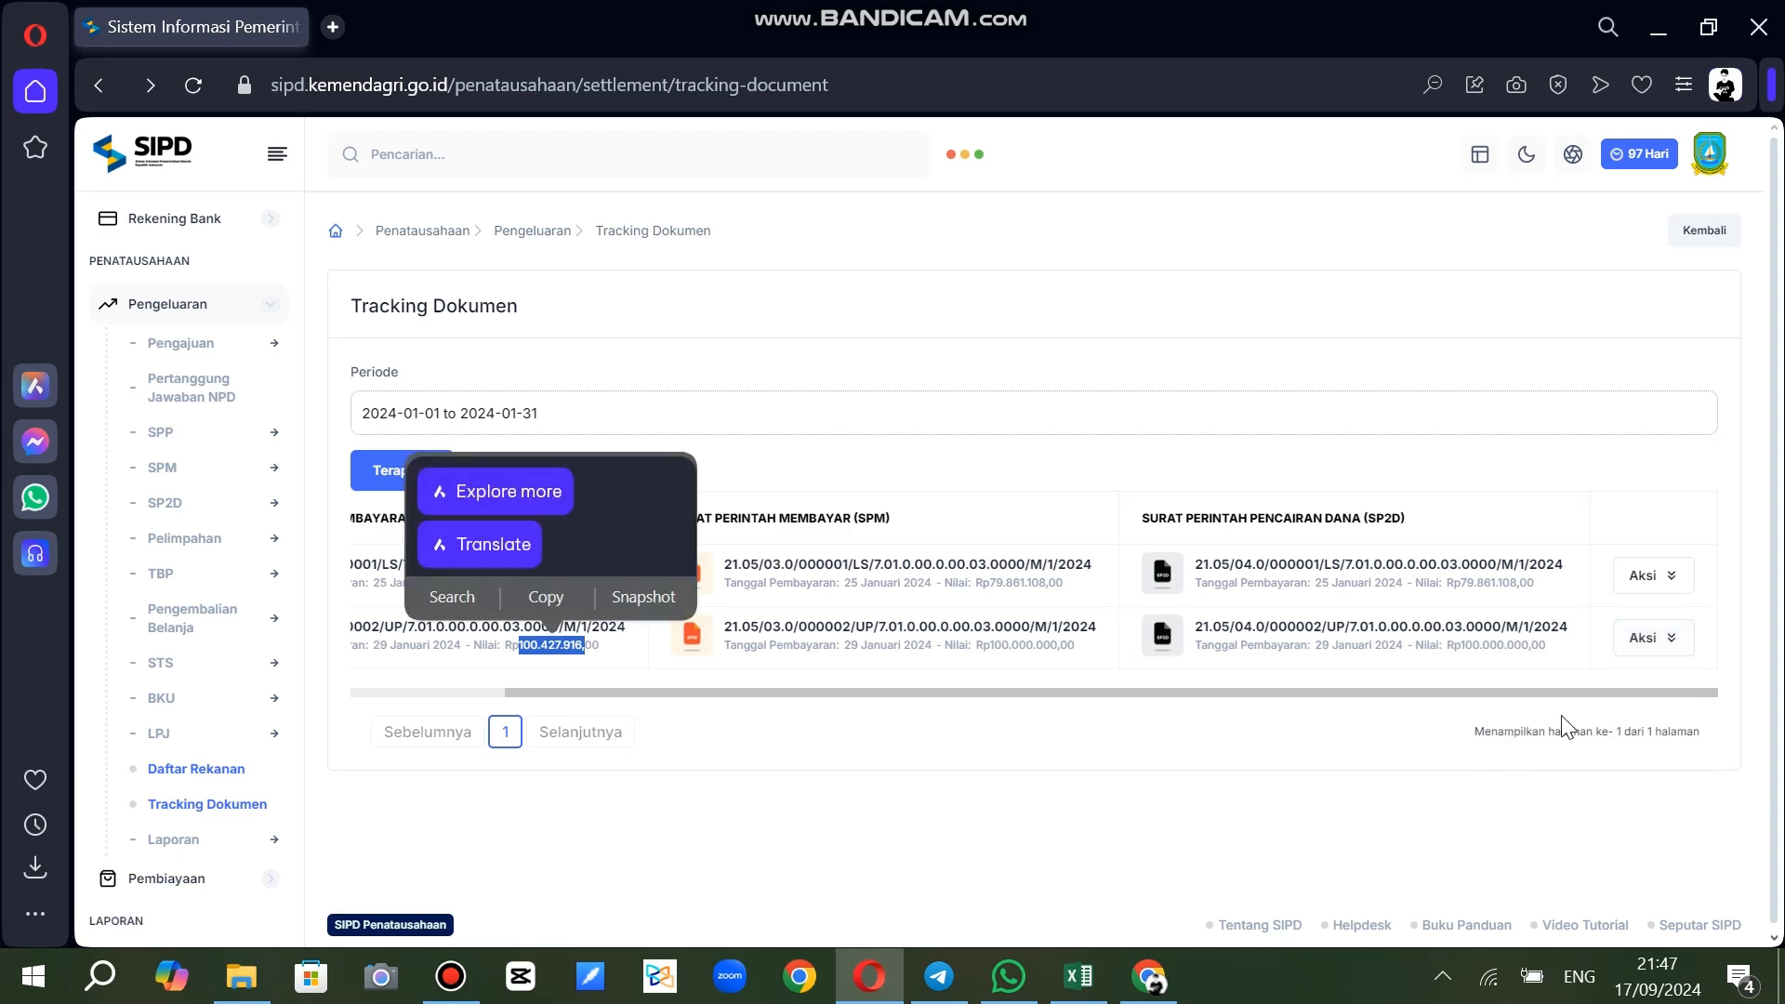
click(1650, 640)
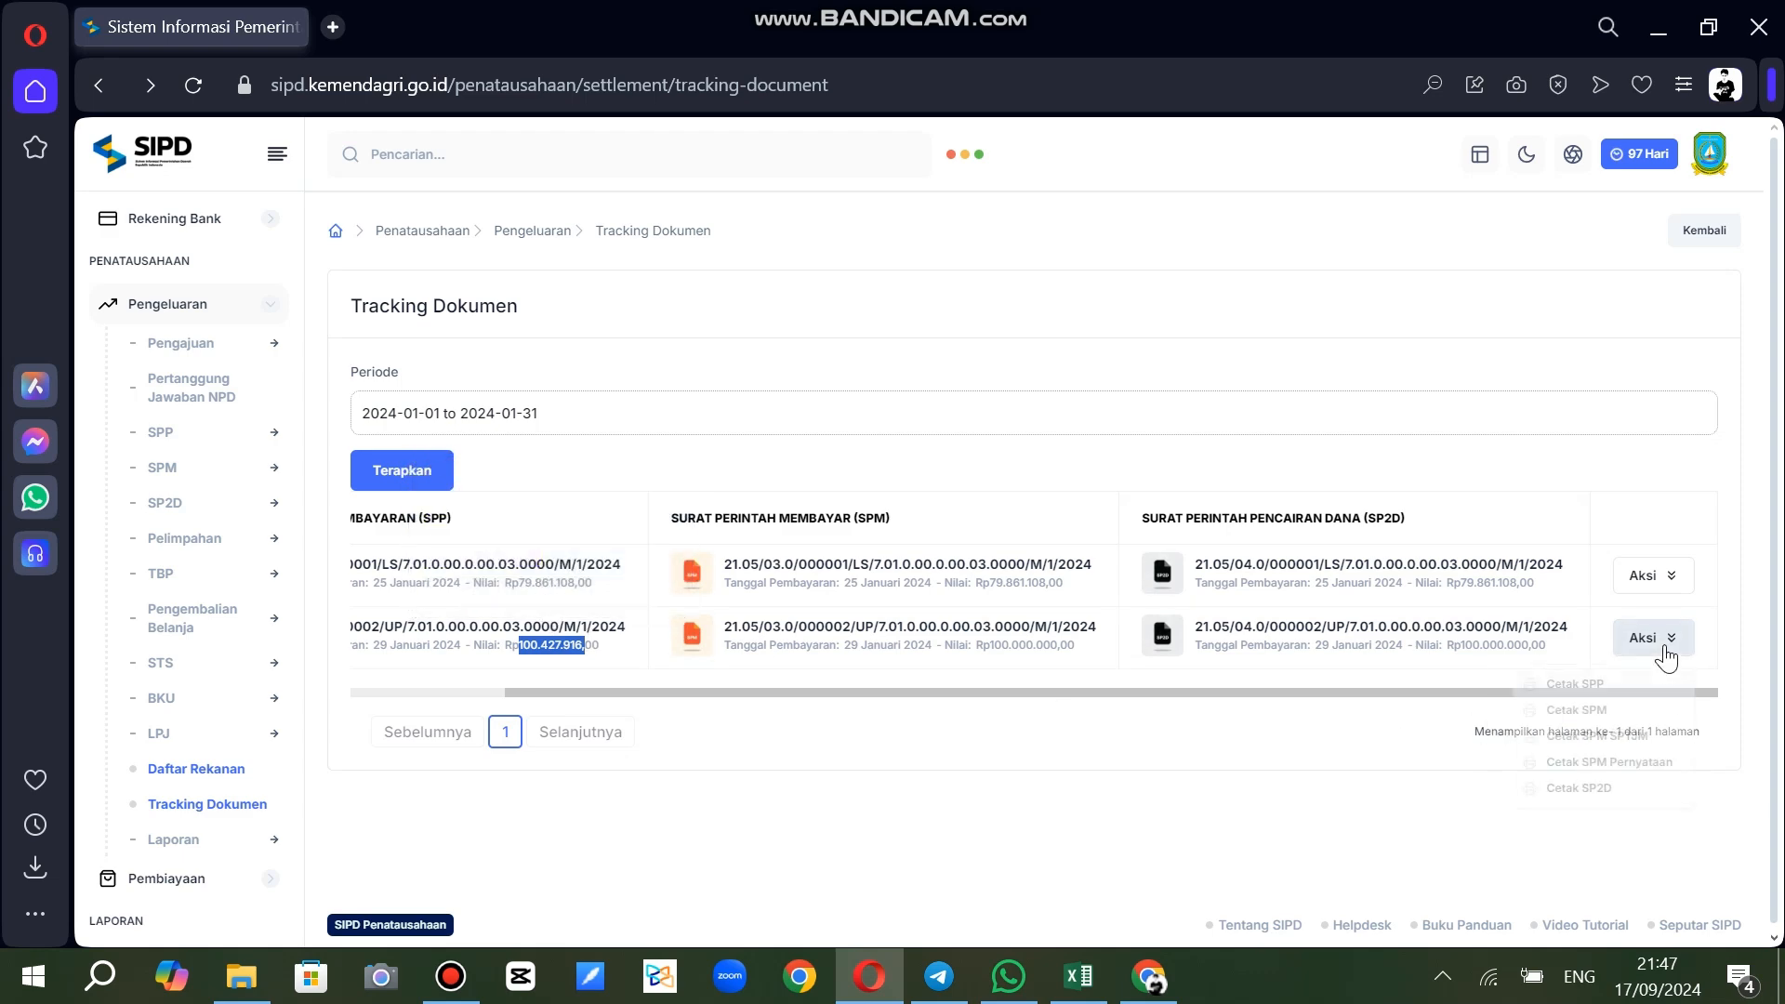
click(1637, 689)
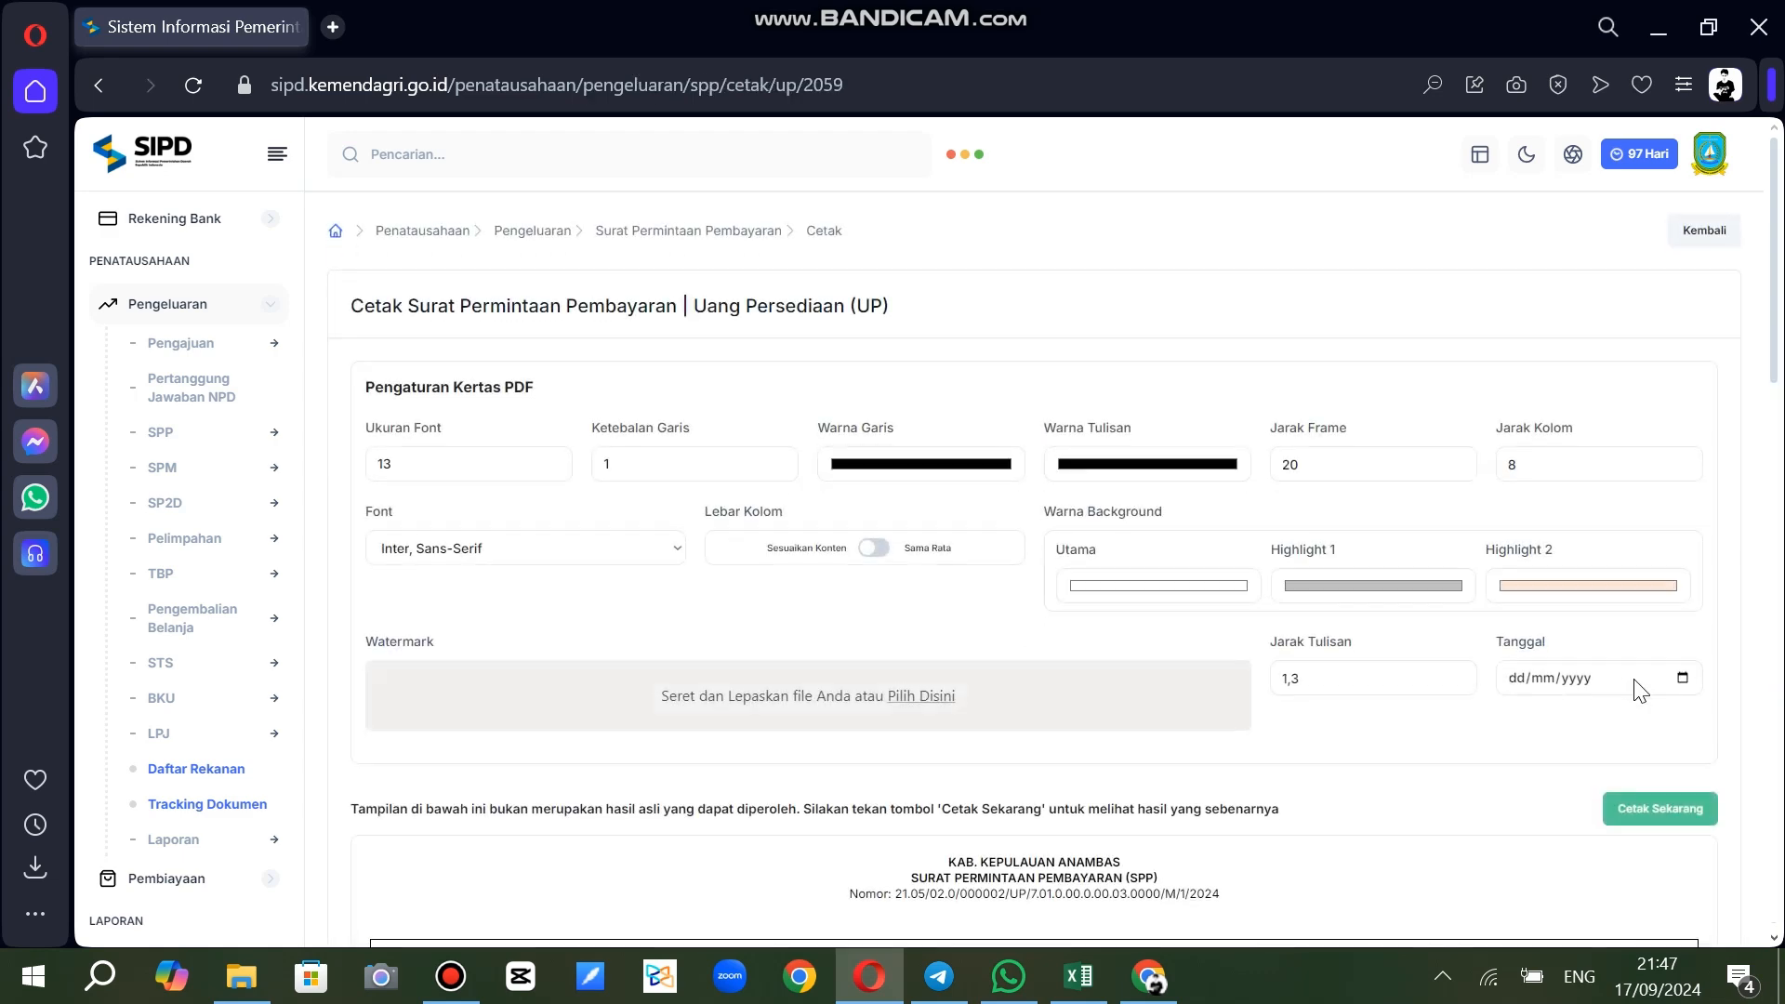
Copy "Pembayaran Uang Persediaan (UP) Pada KECAMATAN PALMATAK" from the SPP's Untuk Keperluan row into description cell B4 in Excel
scroll(1581, 688, down, 6)
scroll(684, 493, down, 3)
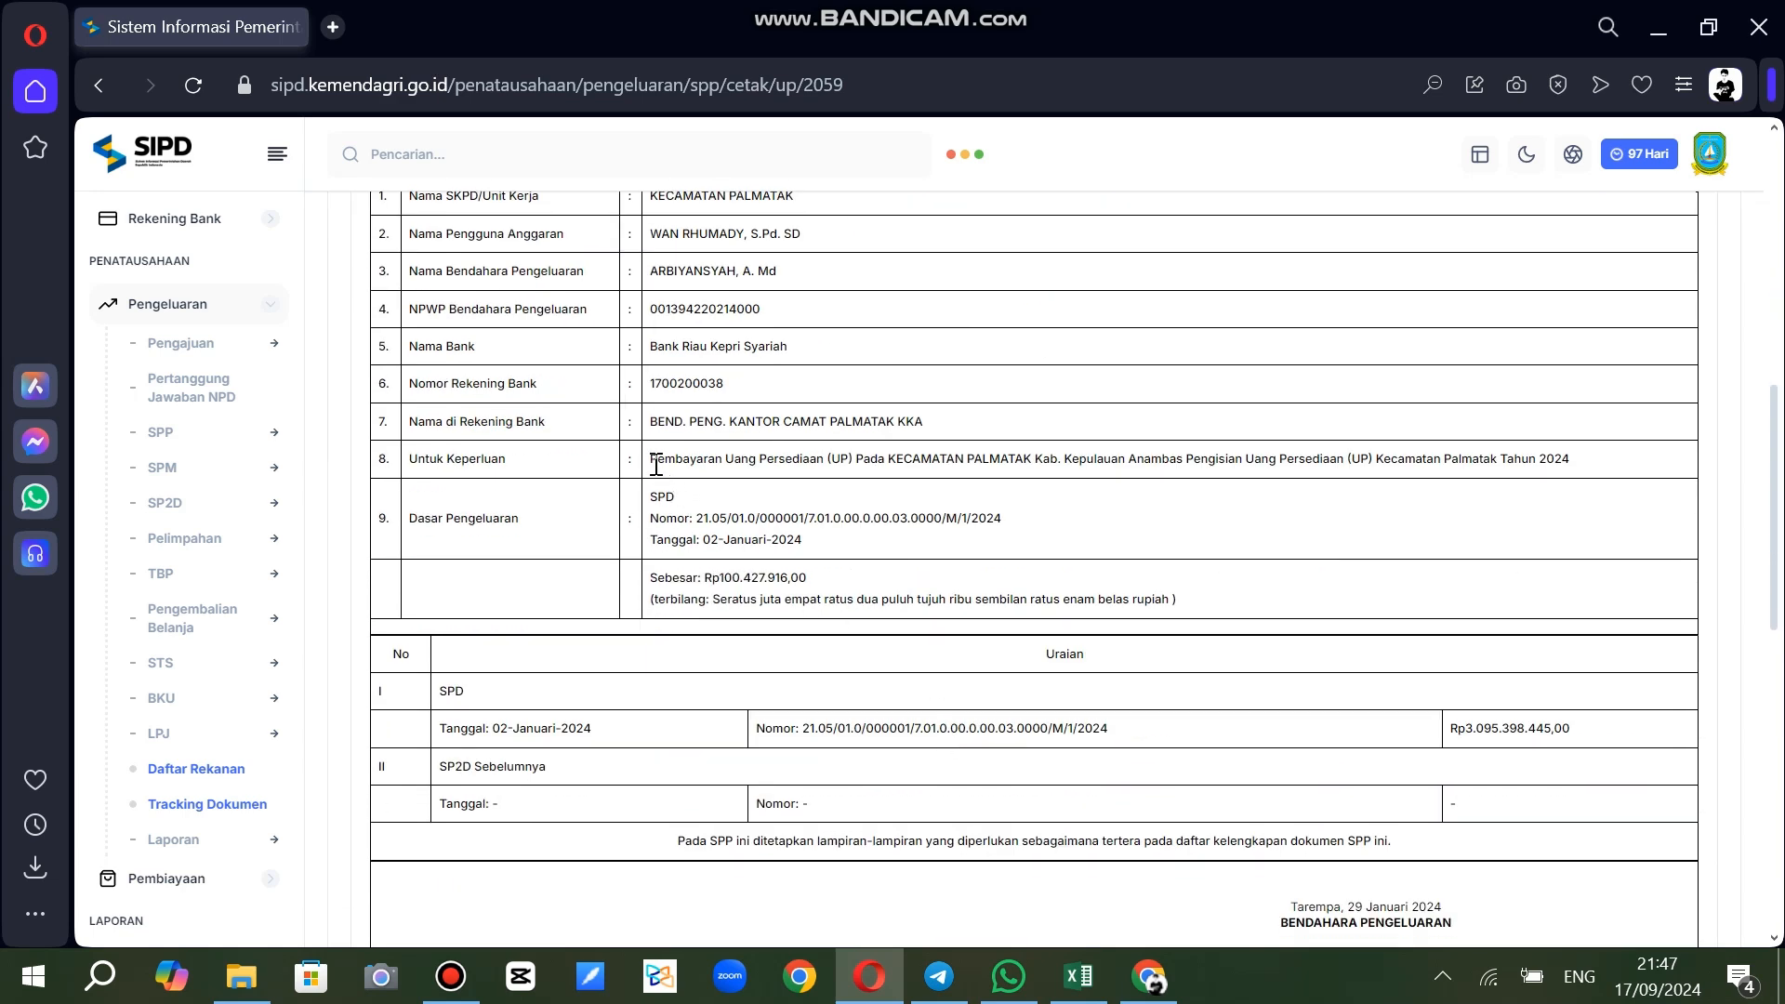
drag(652, 465, 1031, 466)
key(ctrl+c)
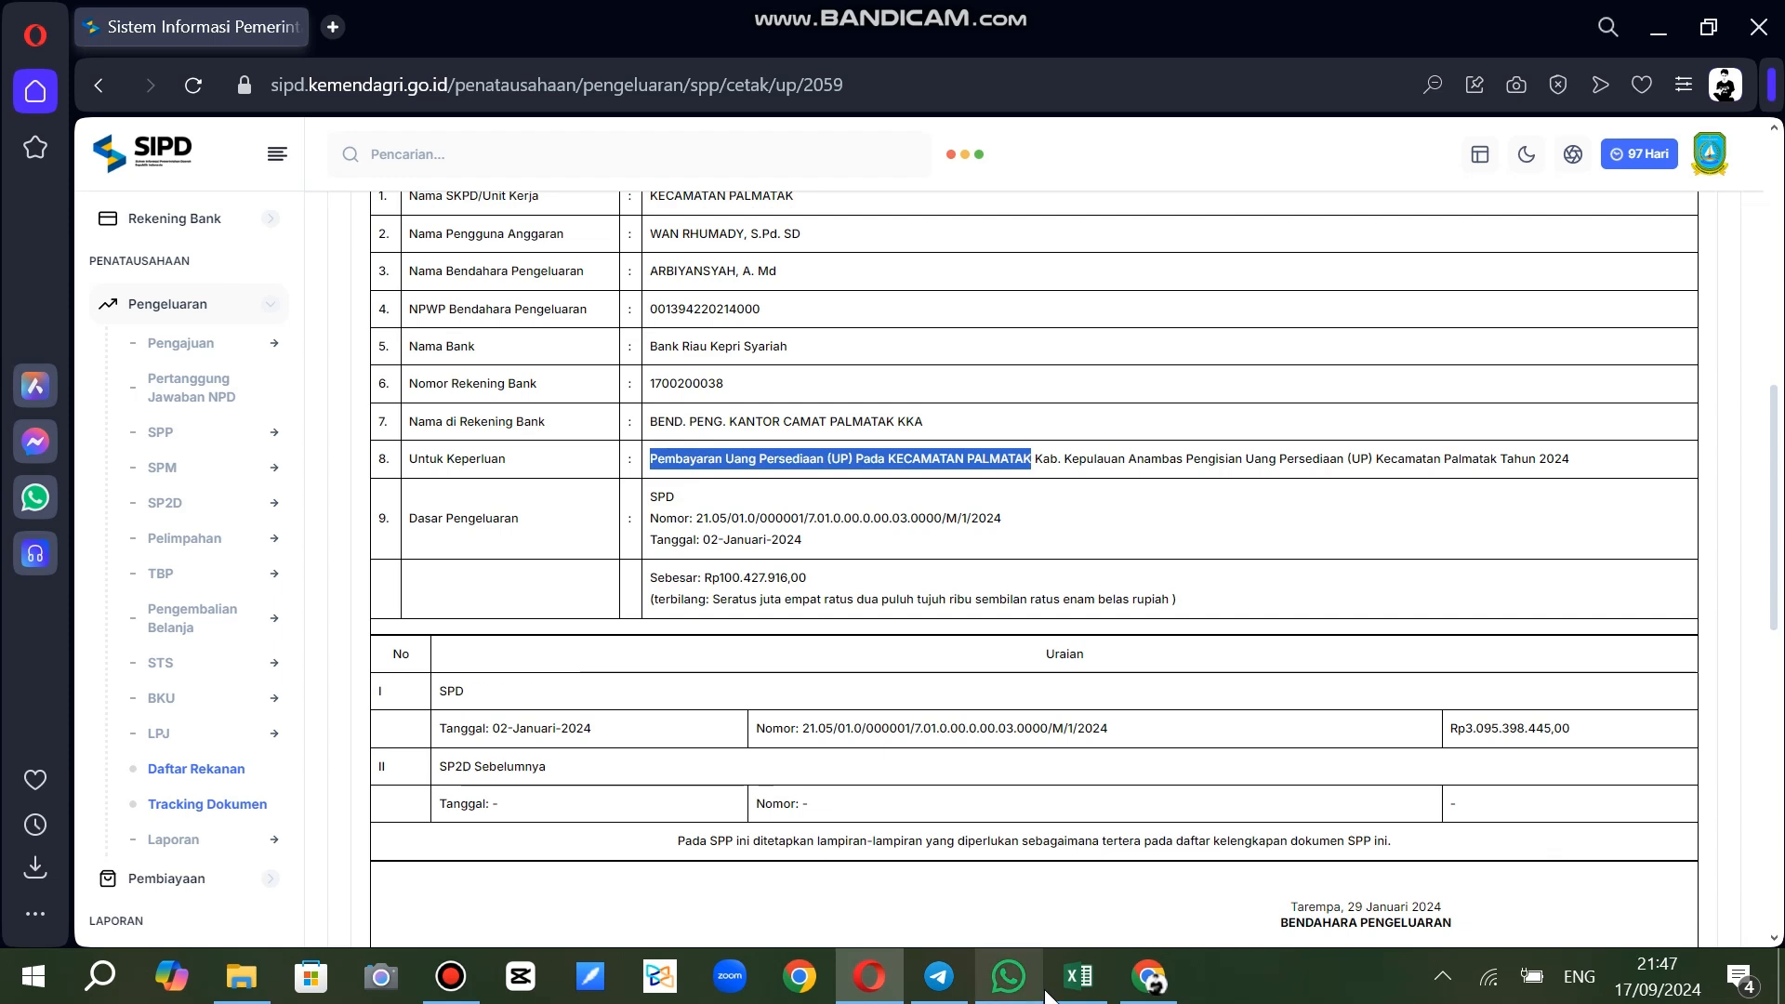
click(1079, 976)
double_click(336, 322)
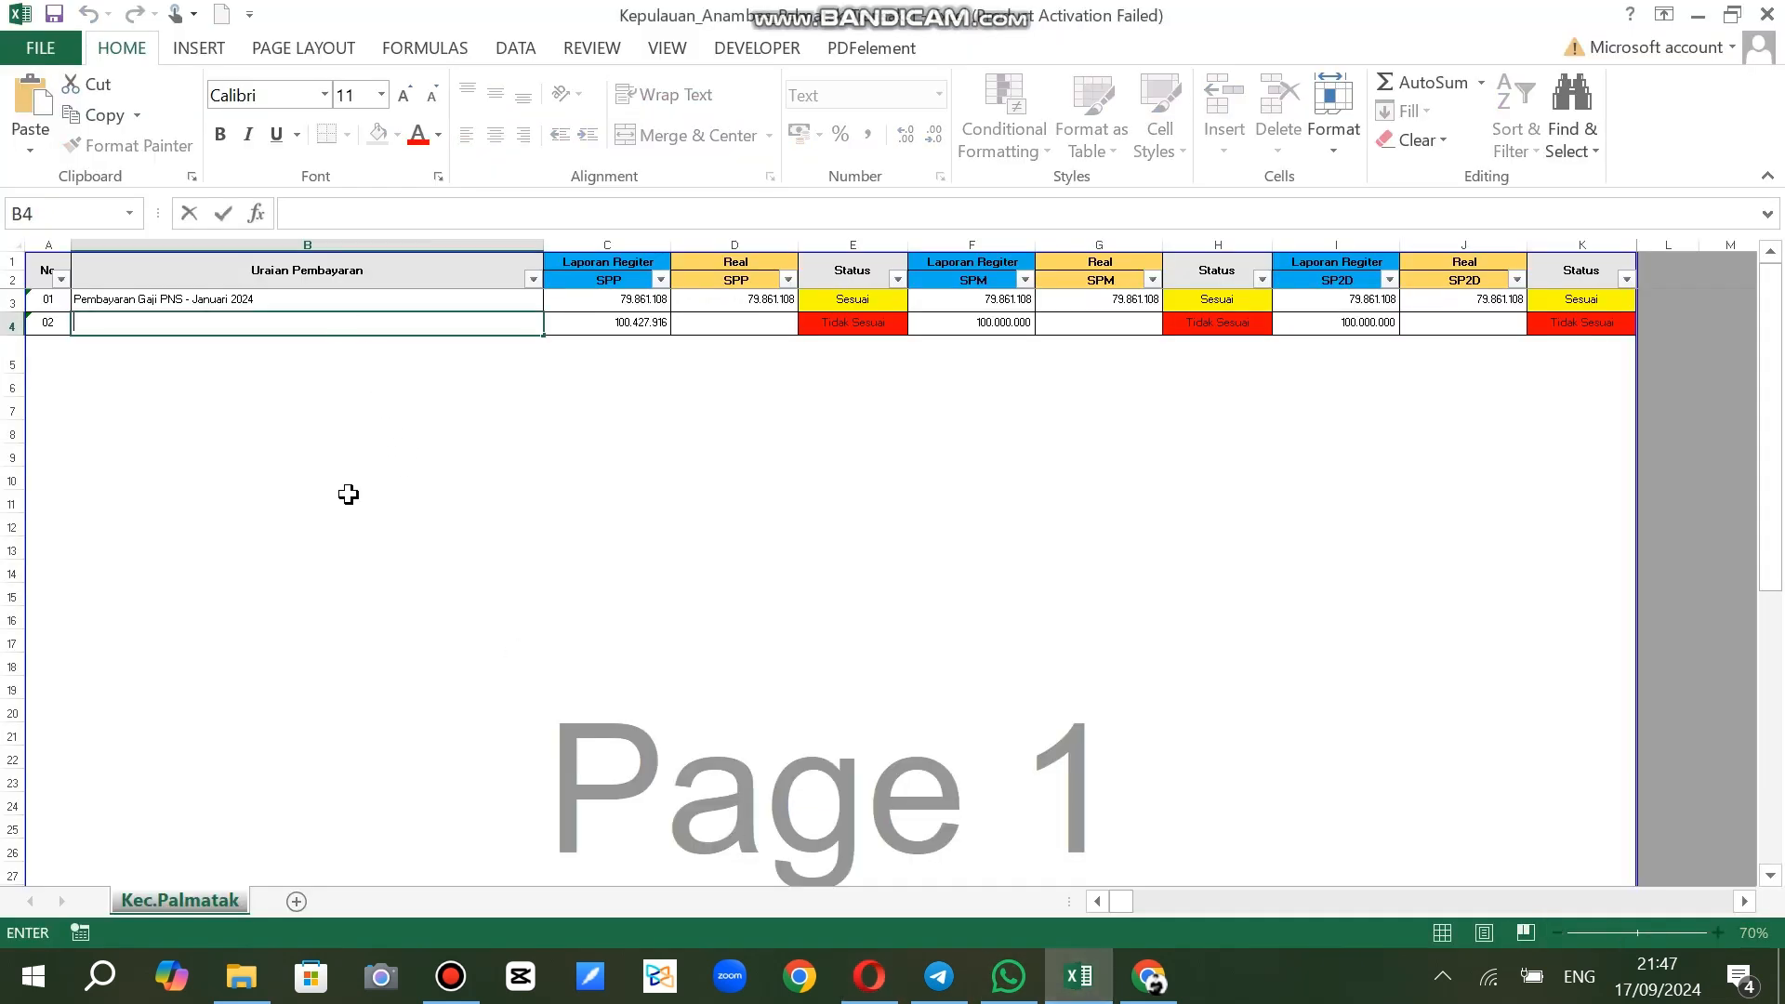
key(ctrl+v)
click(350, 498)
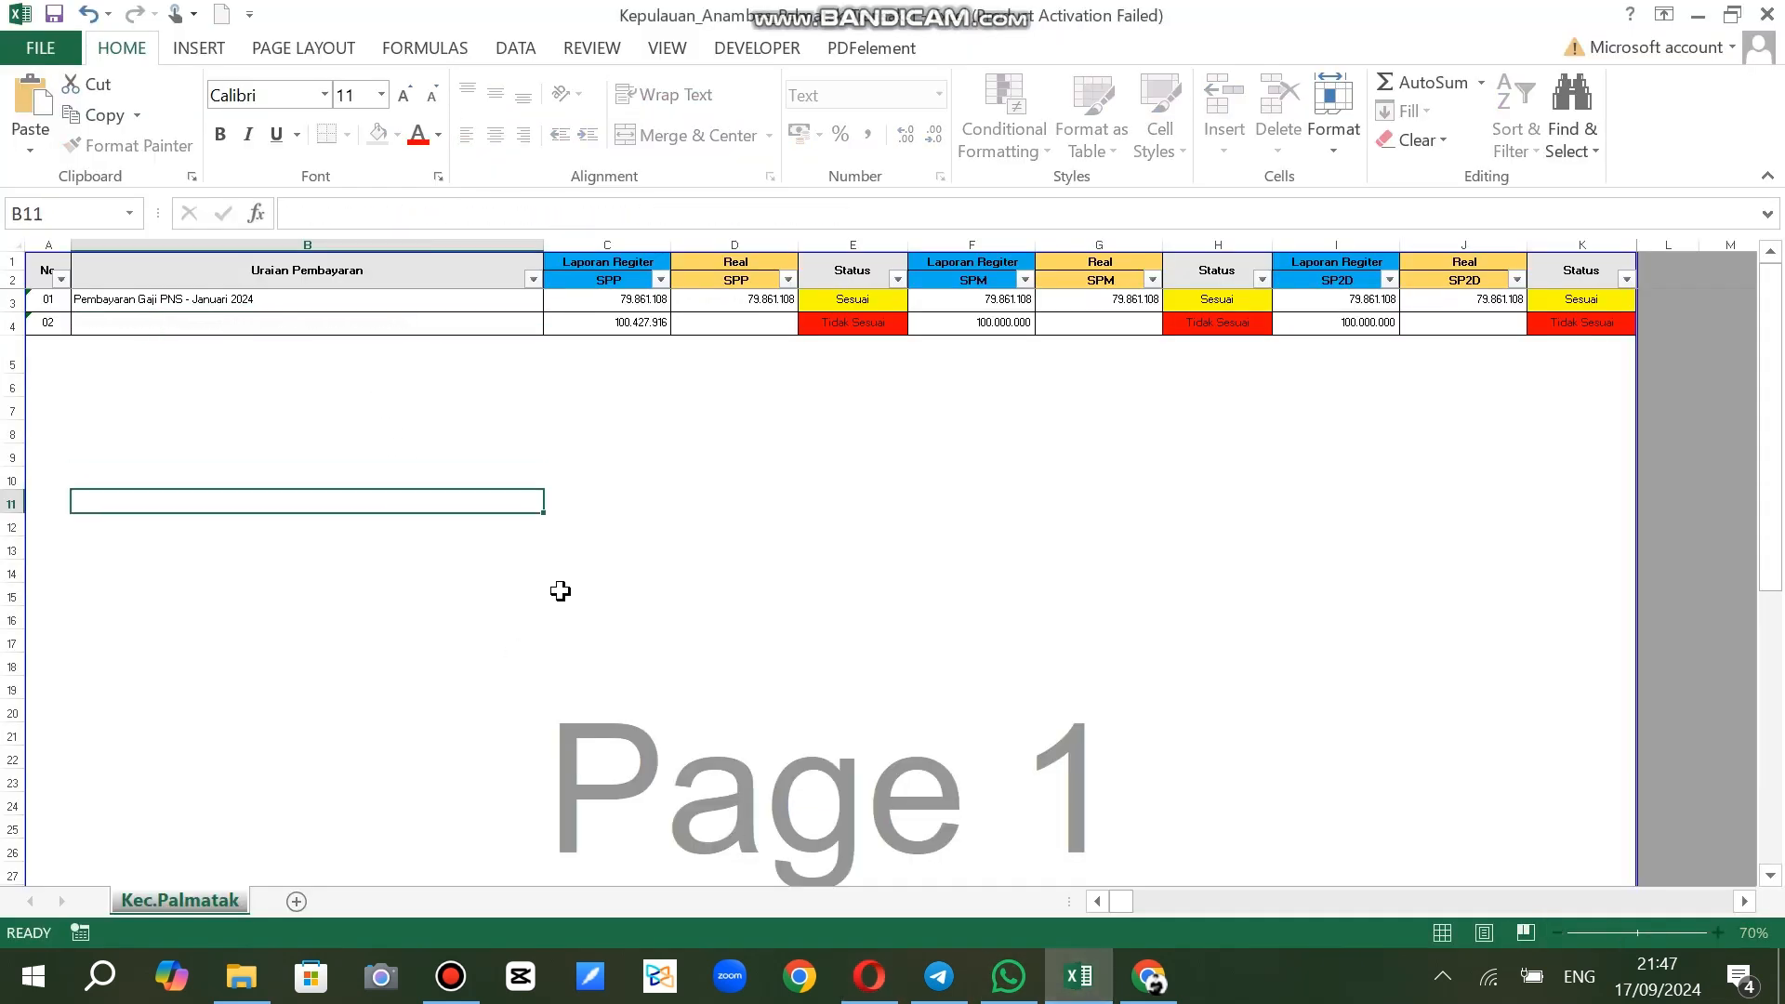
Copy the total 100.427.916 from the SPP print page's Rincian Rencana Penggunaan into the real SPP cell D4 in Excel
click(867, 975)
scroll(999, 794, down, 10)
scroll(1000, 795, down, 2)
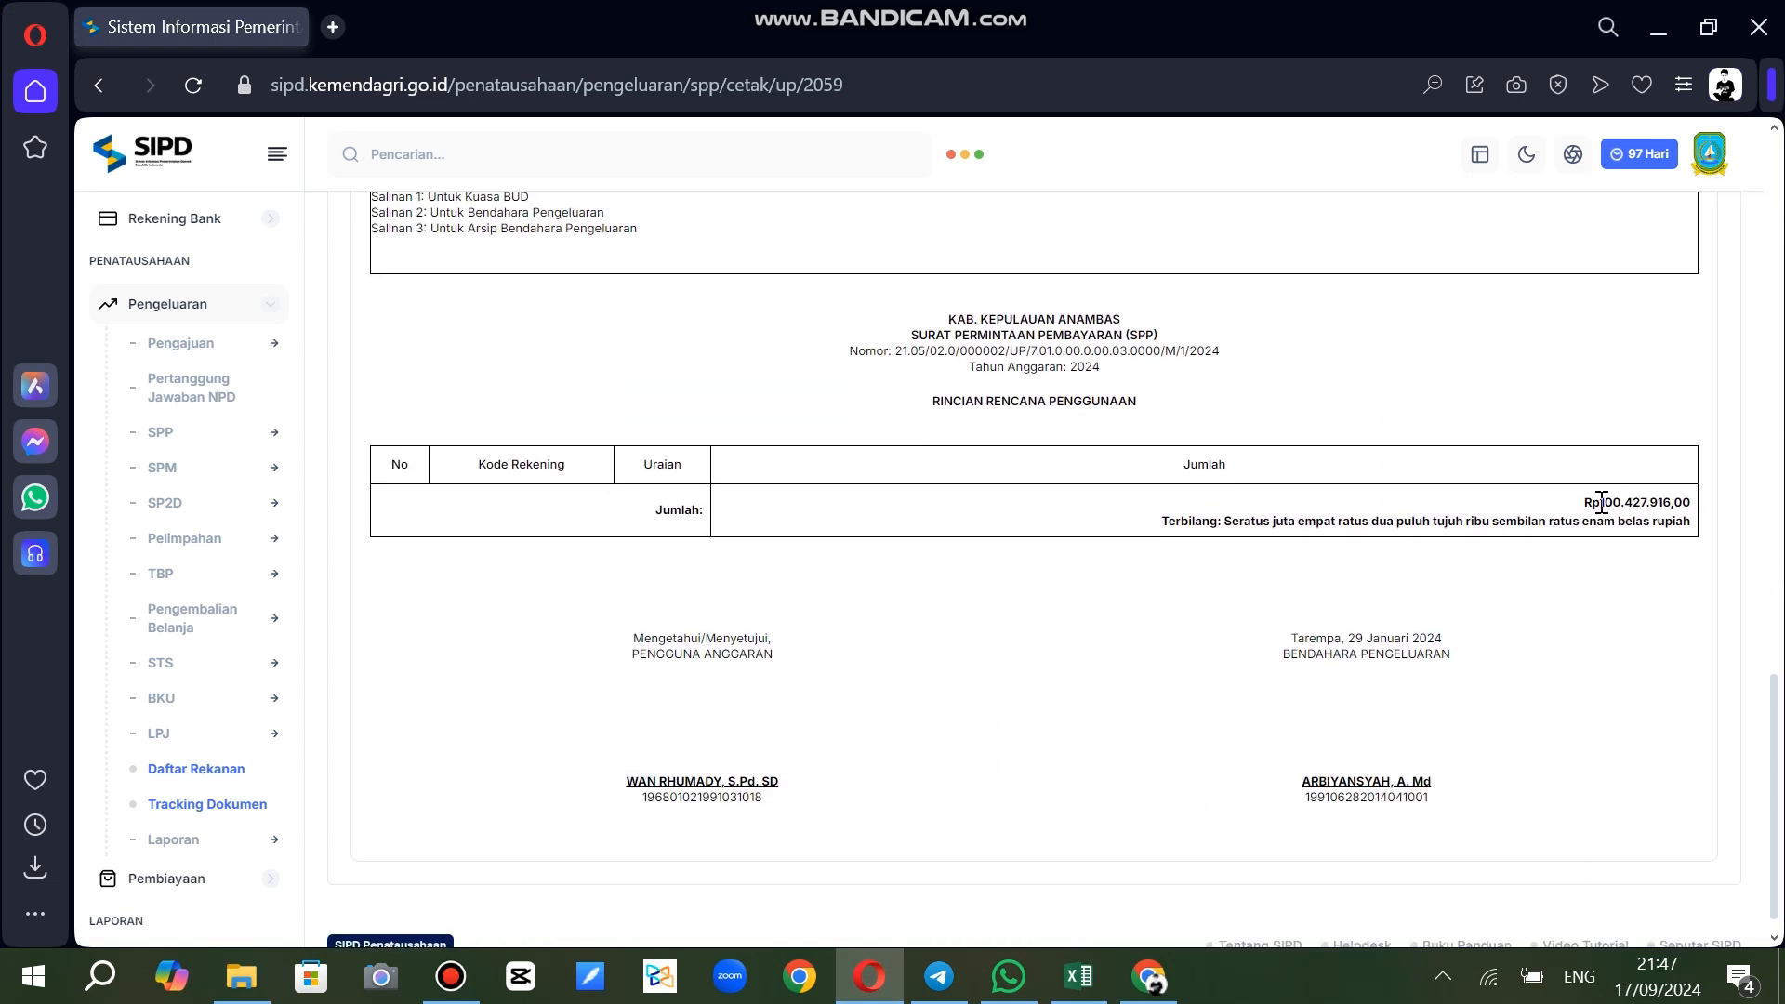
drag(1615, 502, 1674, 503)
key(ctrl+c)
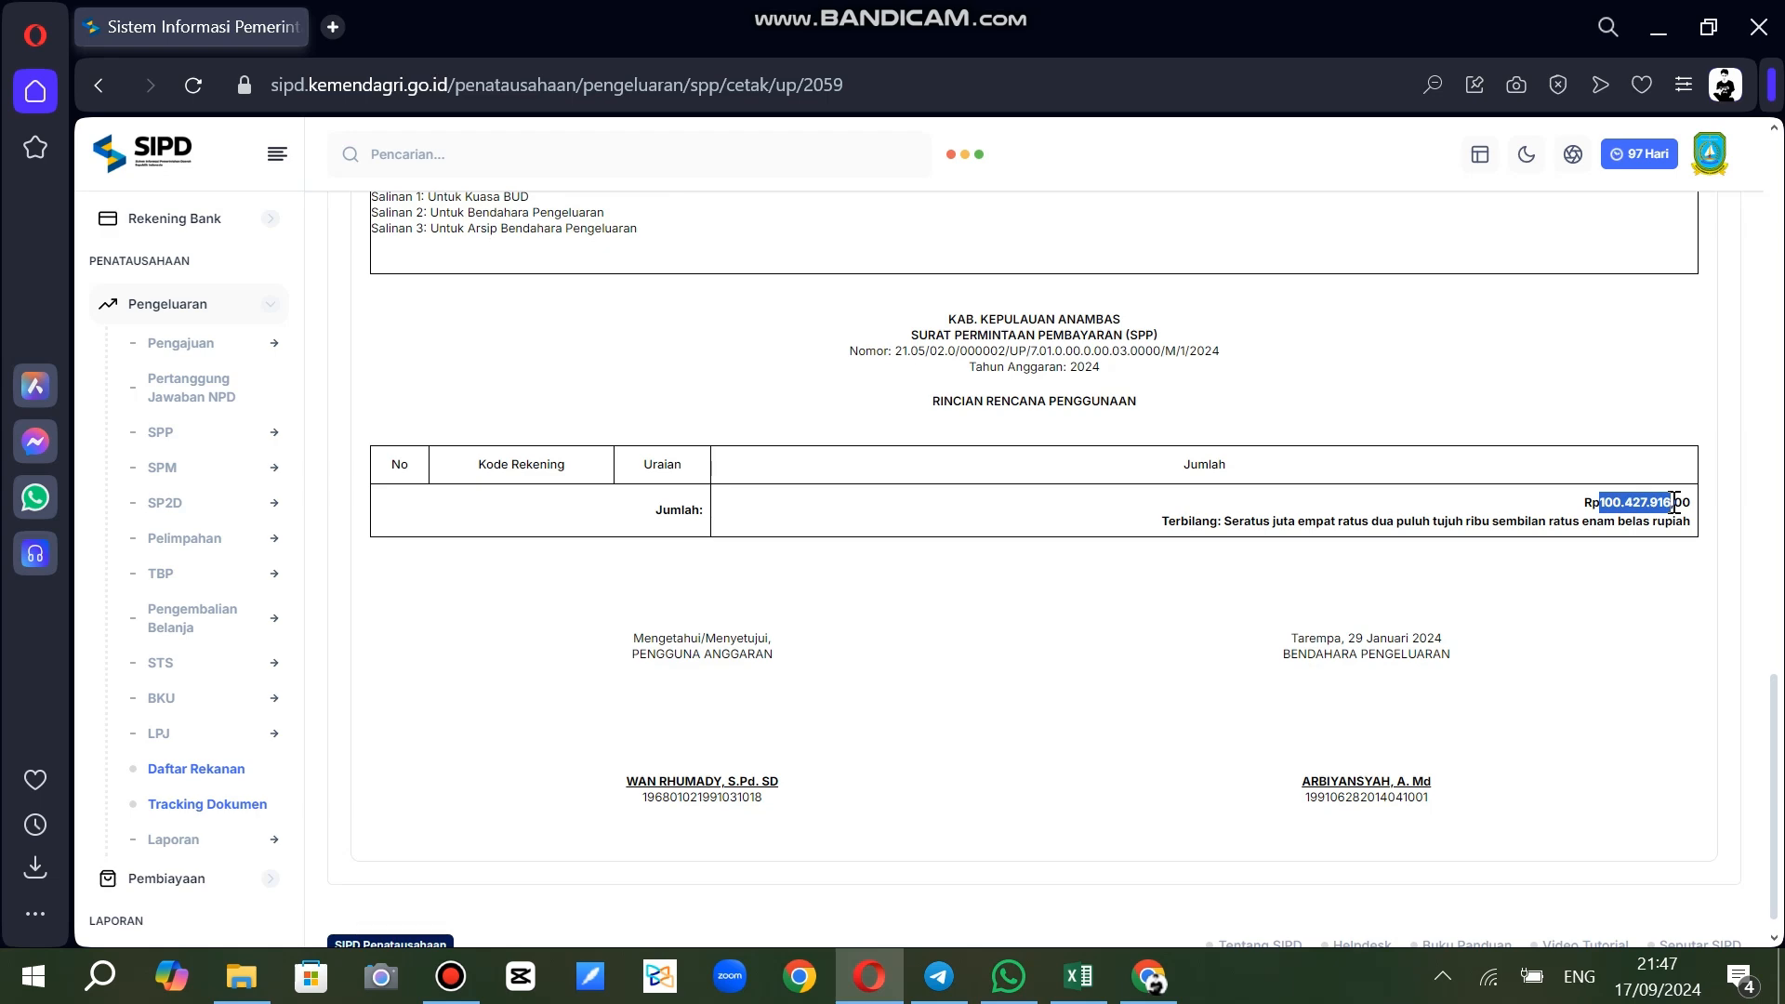
click(1094, 970)
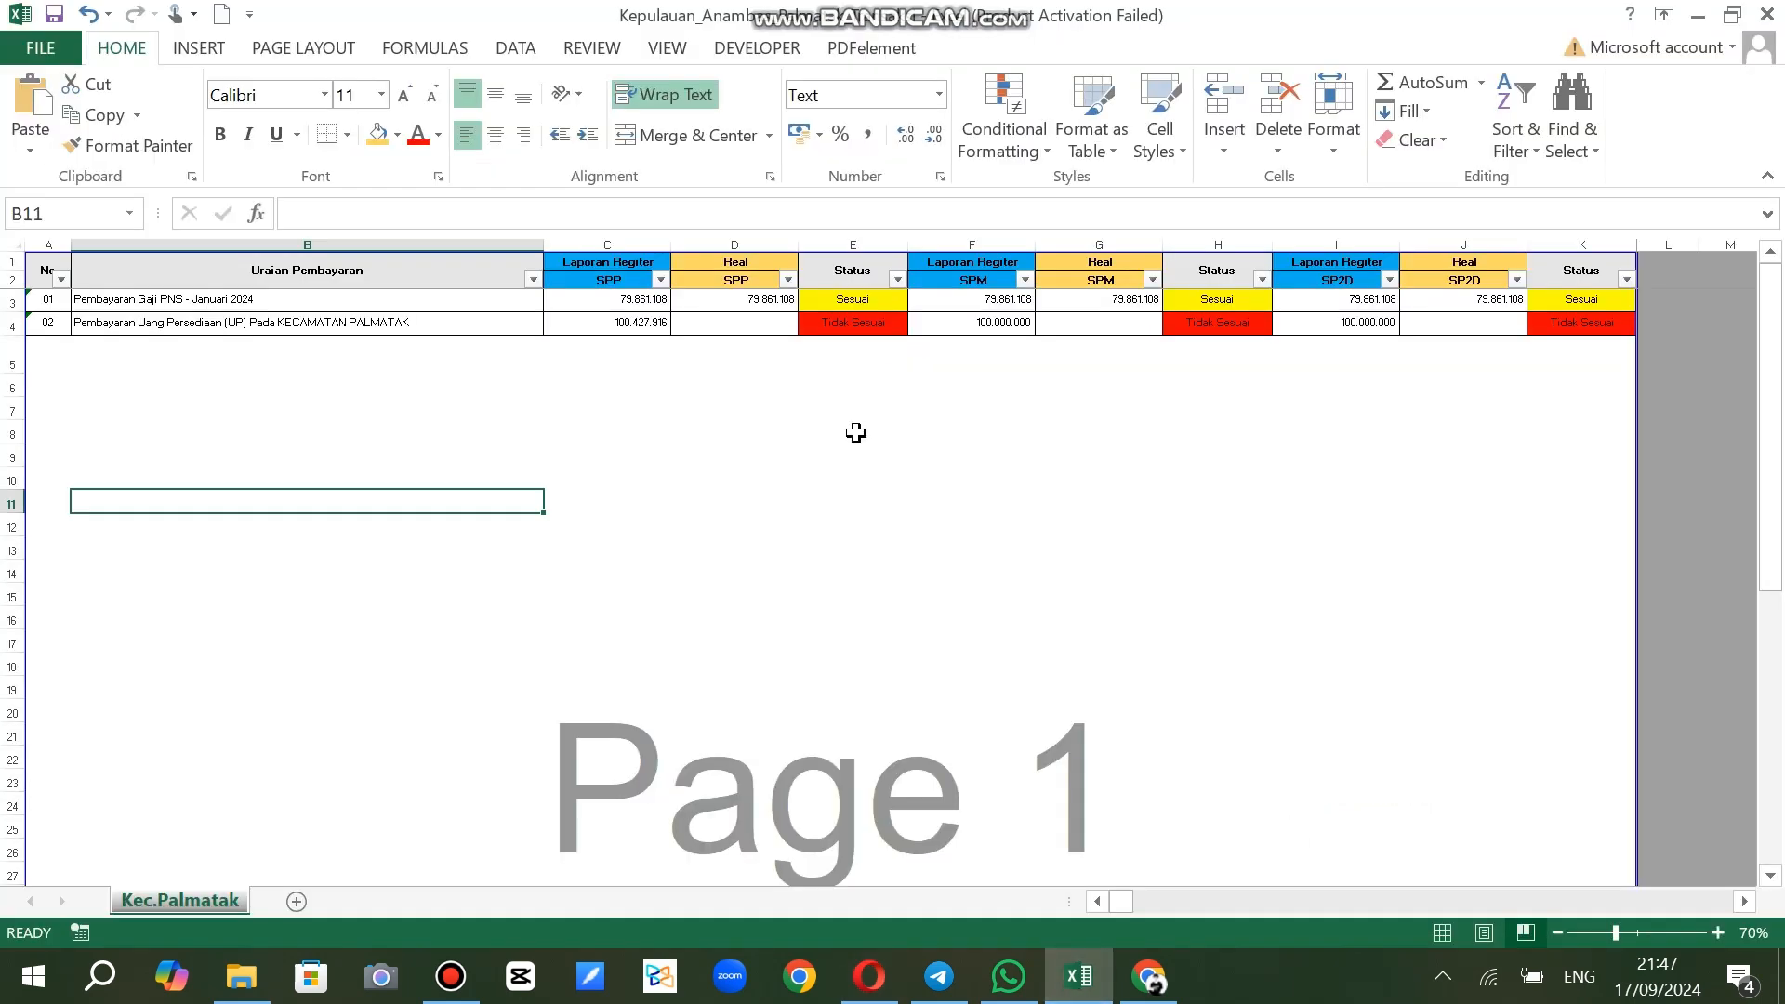
click(755, 328)
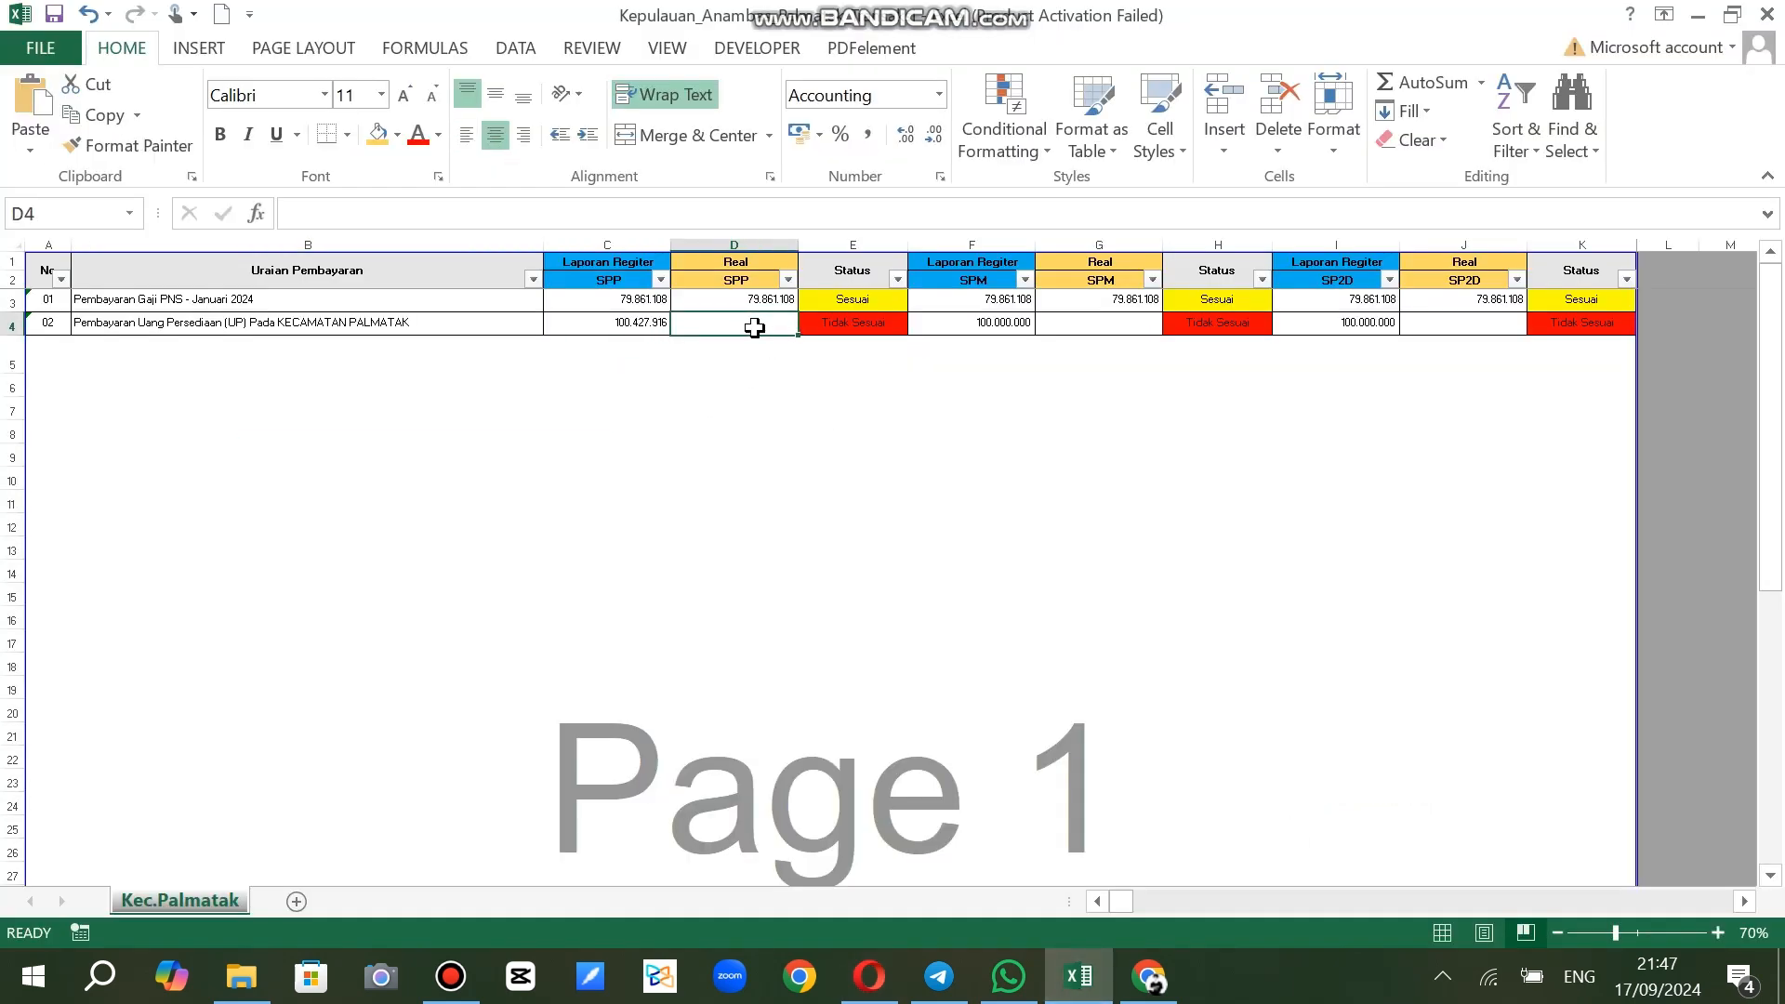
double_click(755, 328)
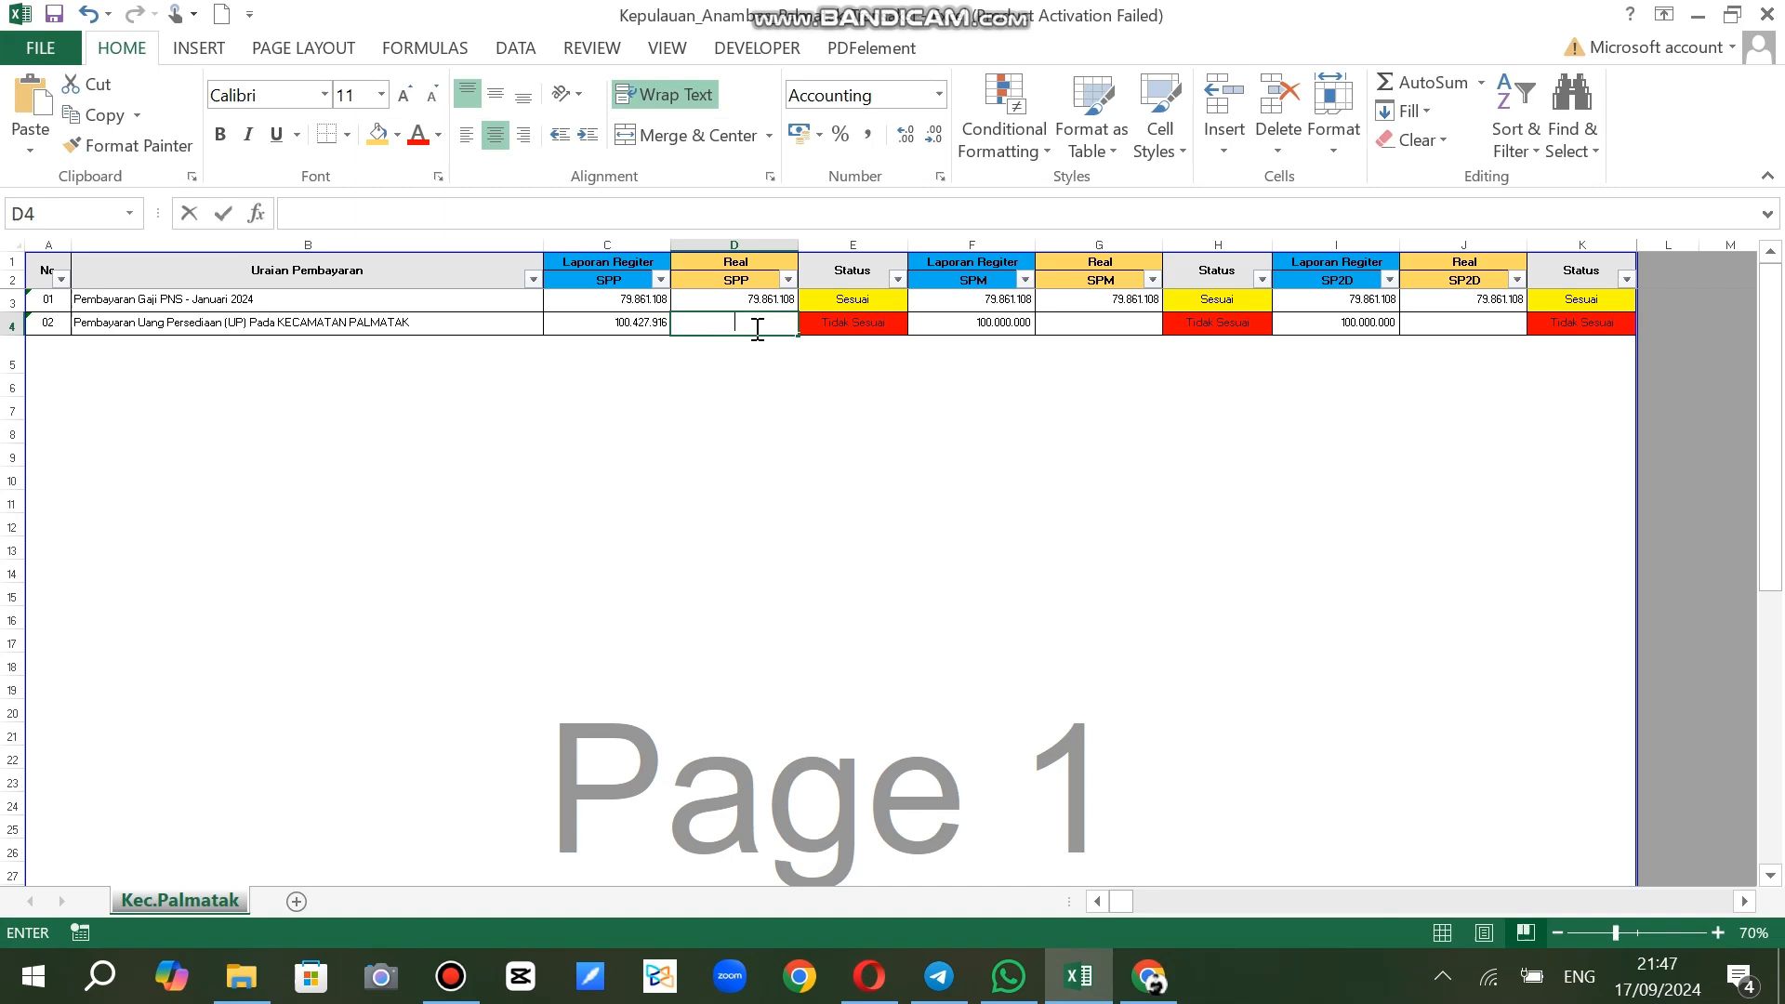
key(ctrl+v)
click(768, 429)
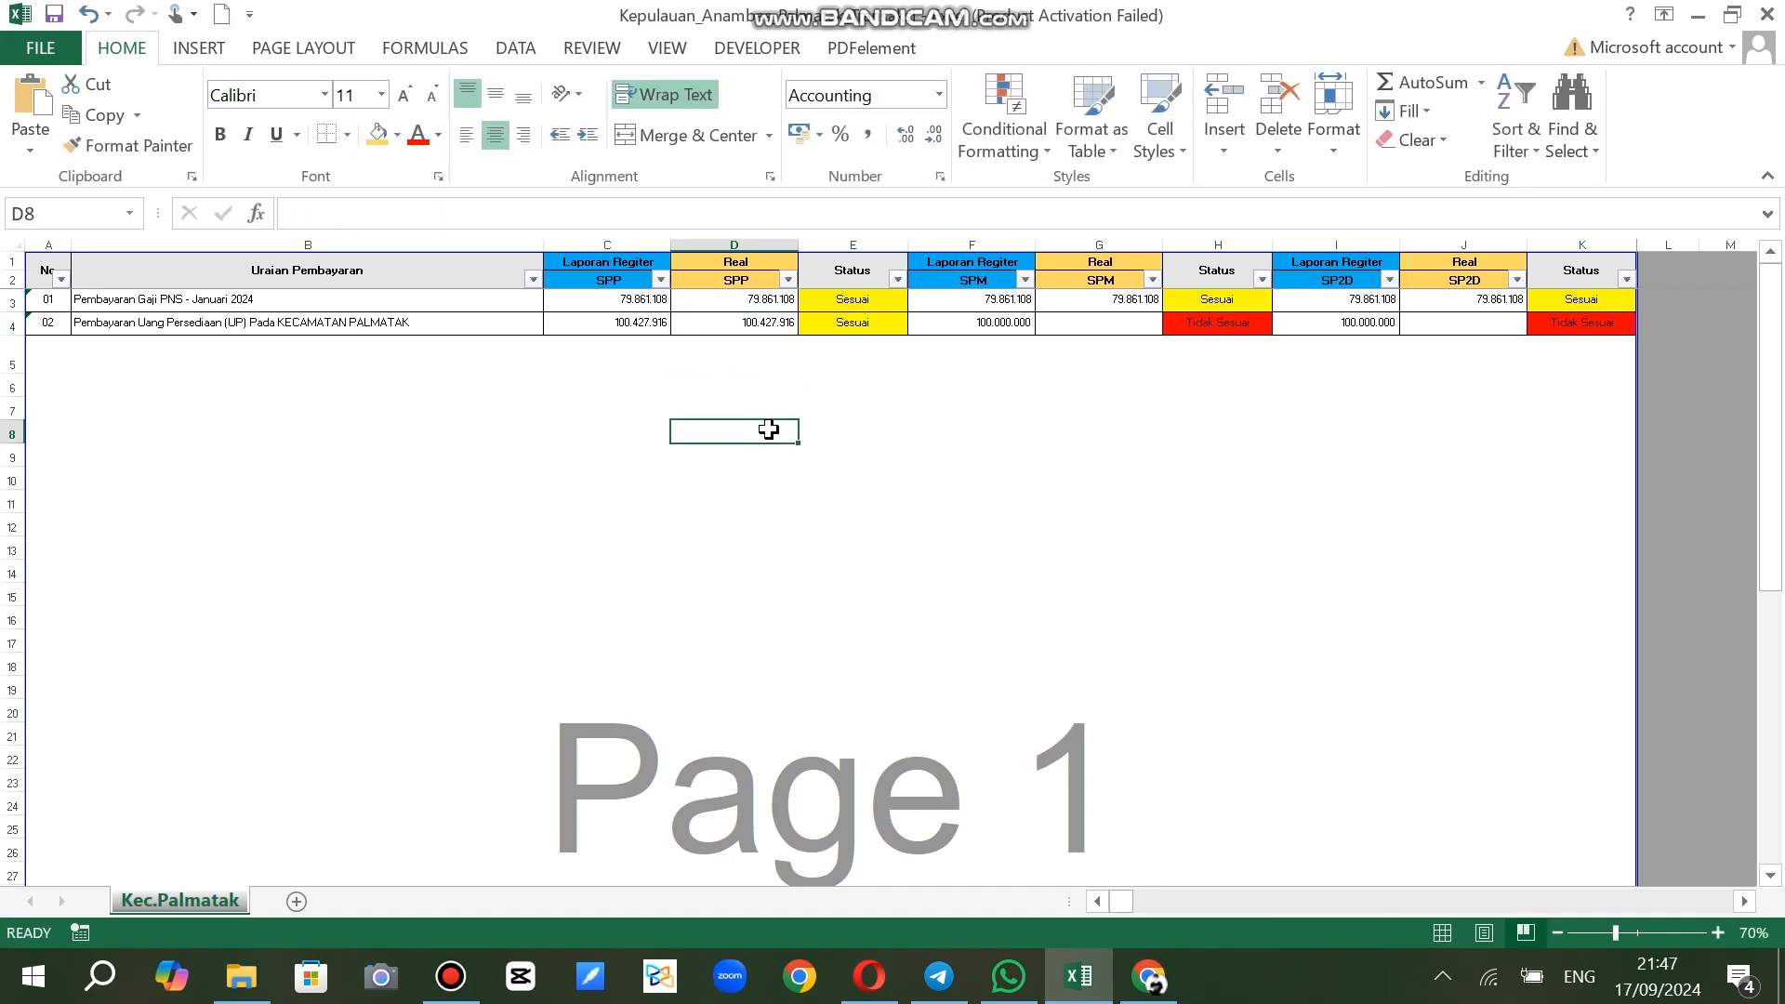
Change the font color of the real SPP amount in D4 to red
click(772, 323)
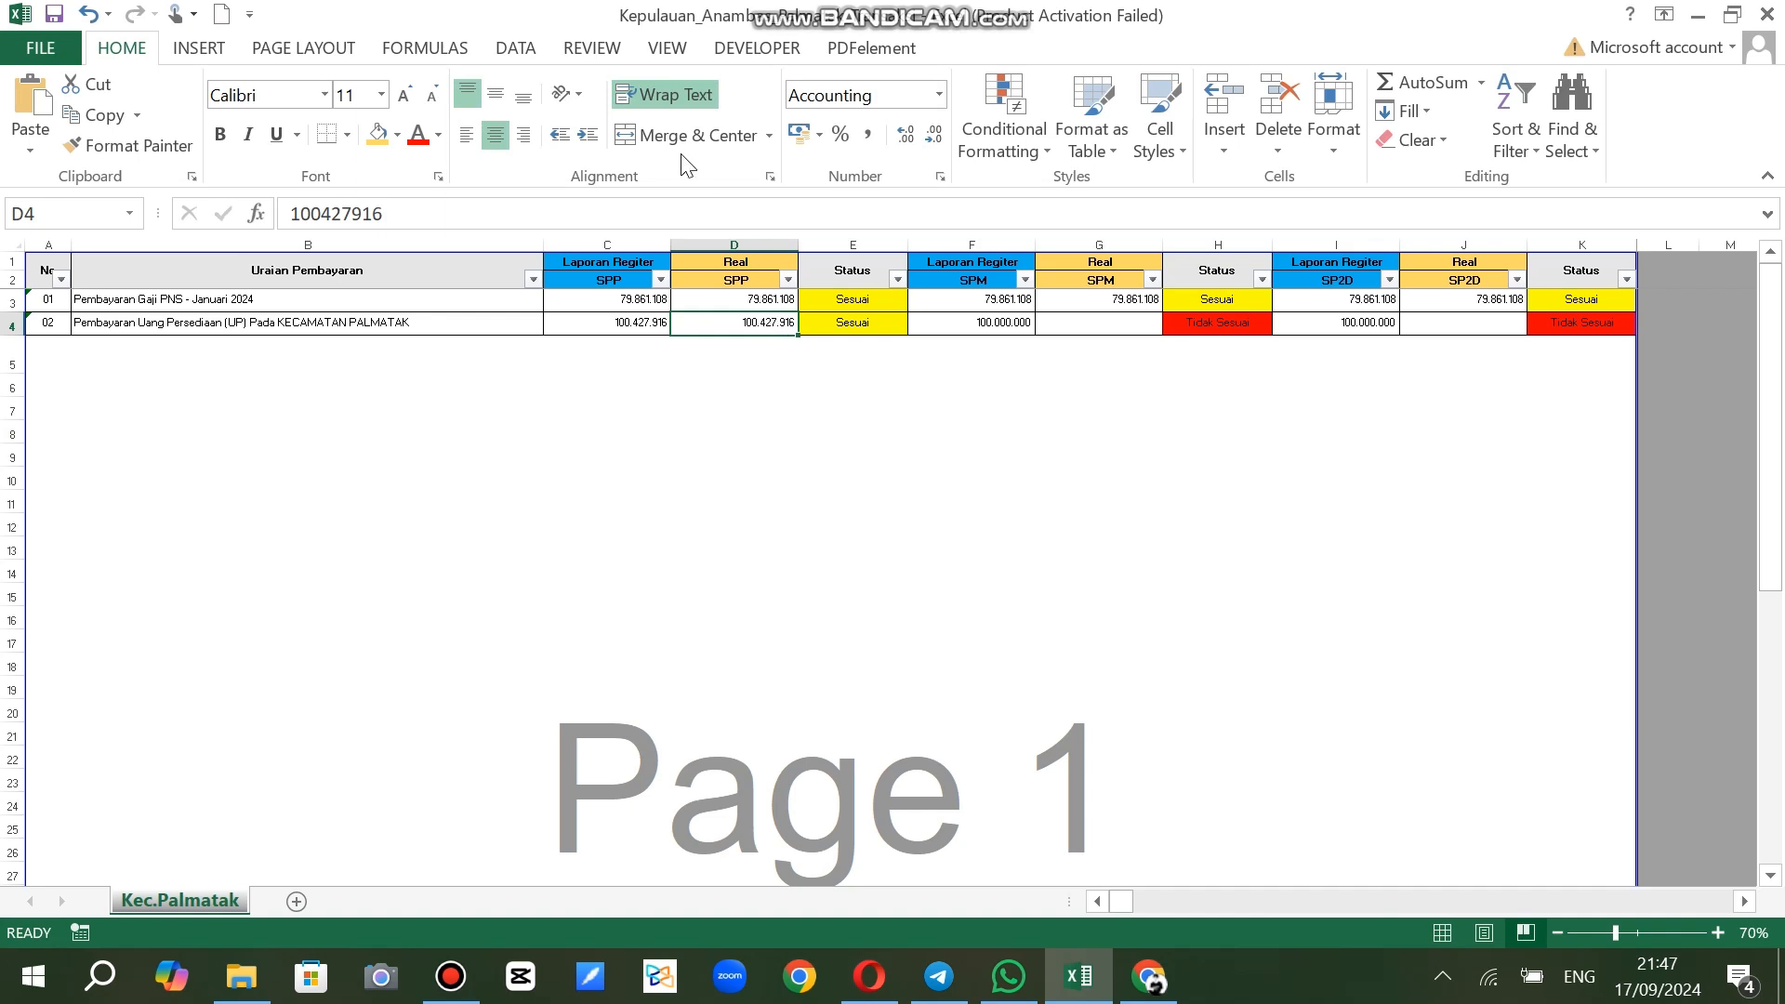
click(744, 549)
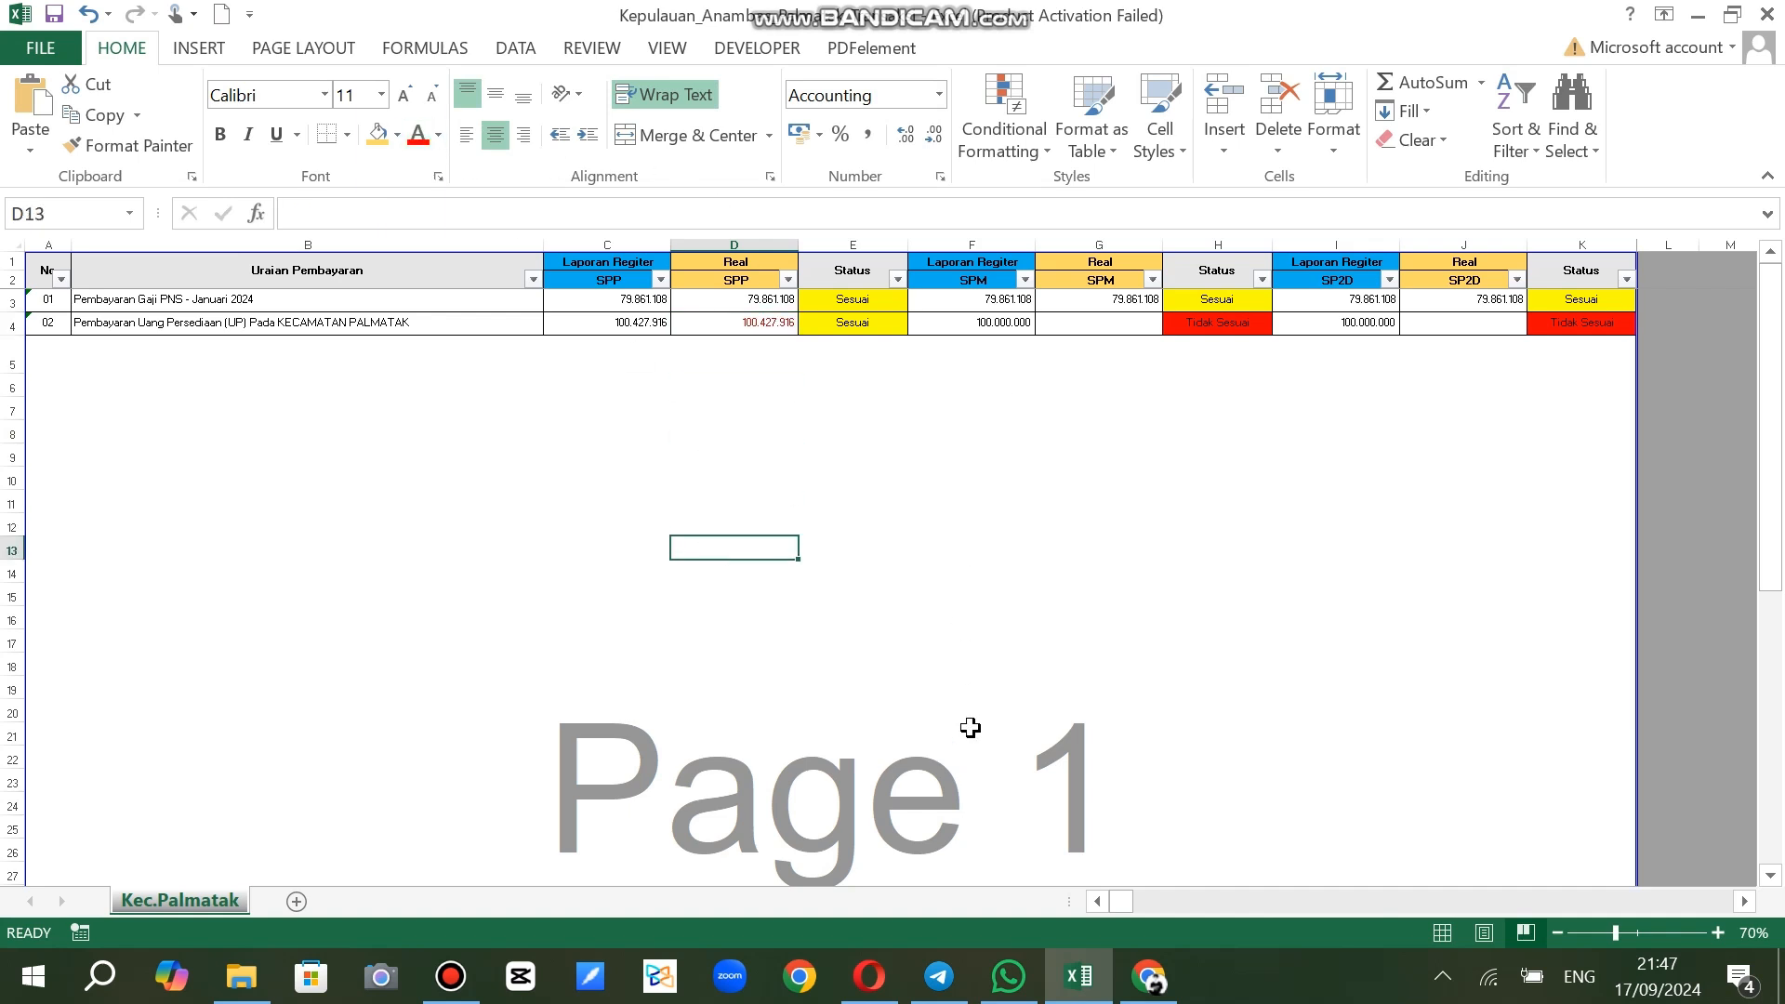
click(737, 325)
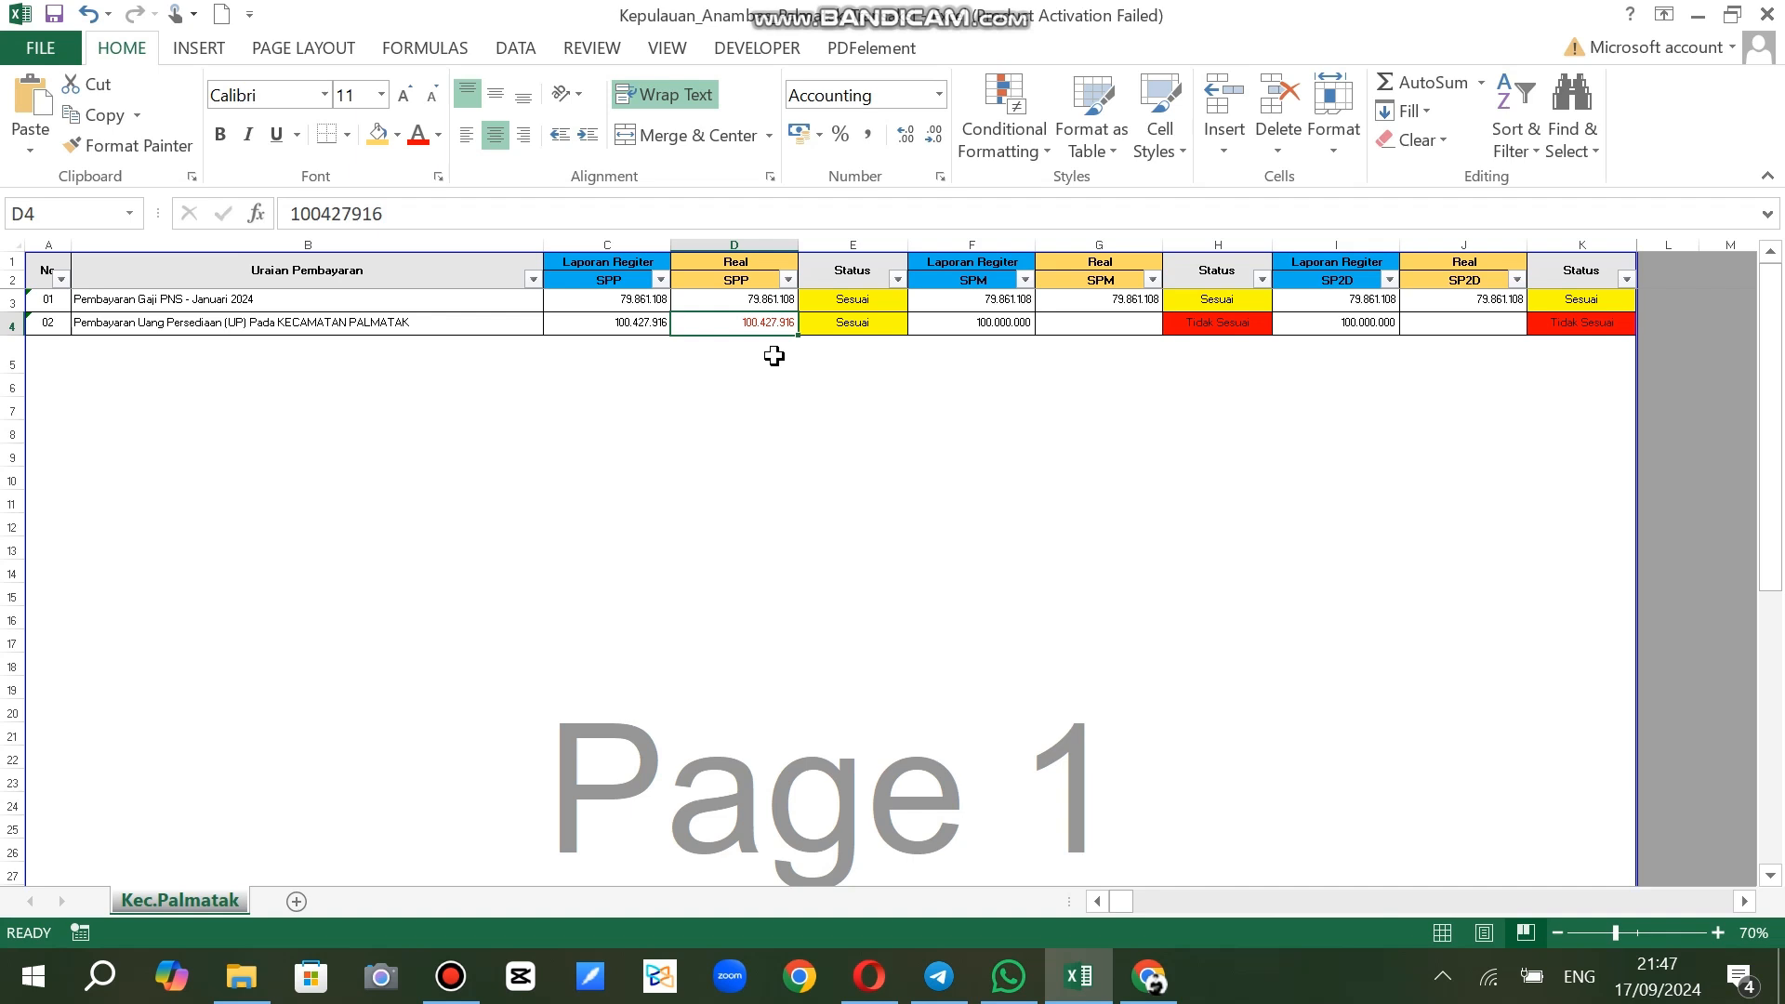
click(775, 356)
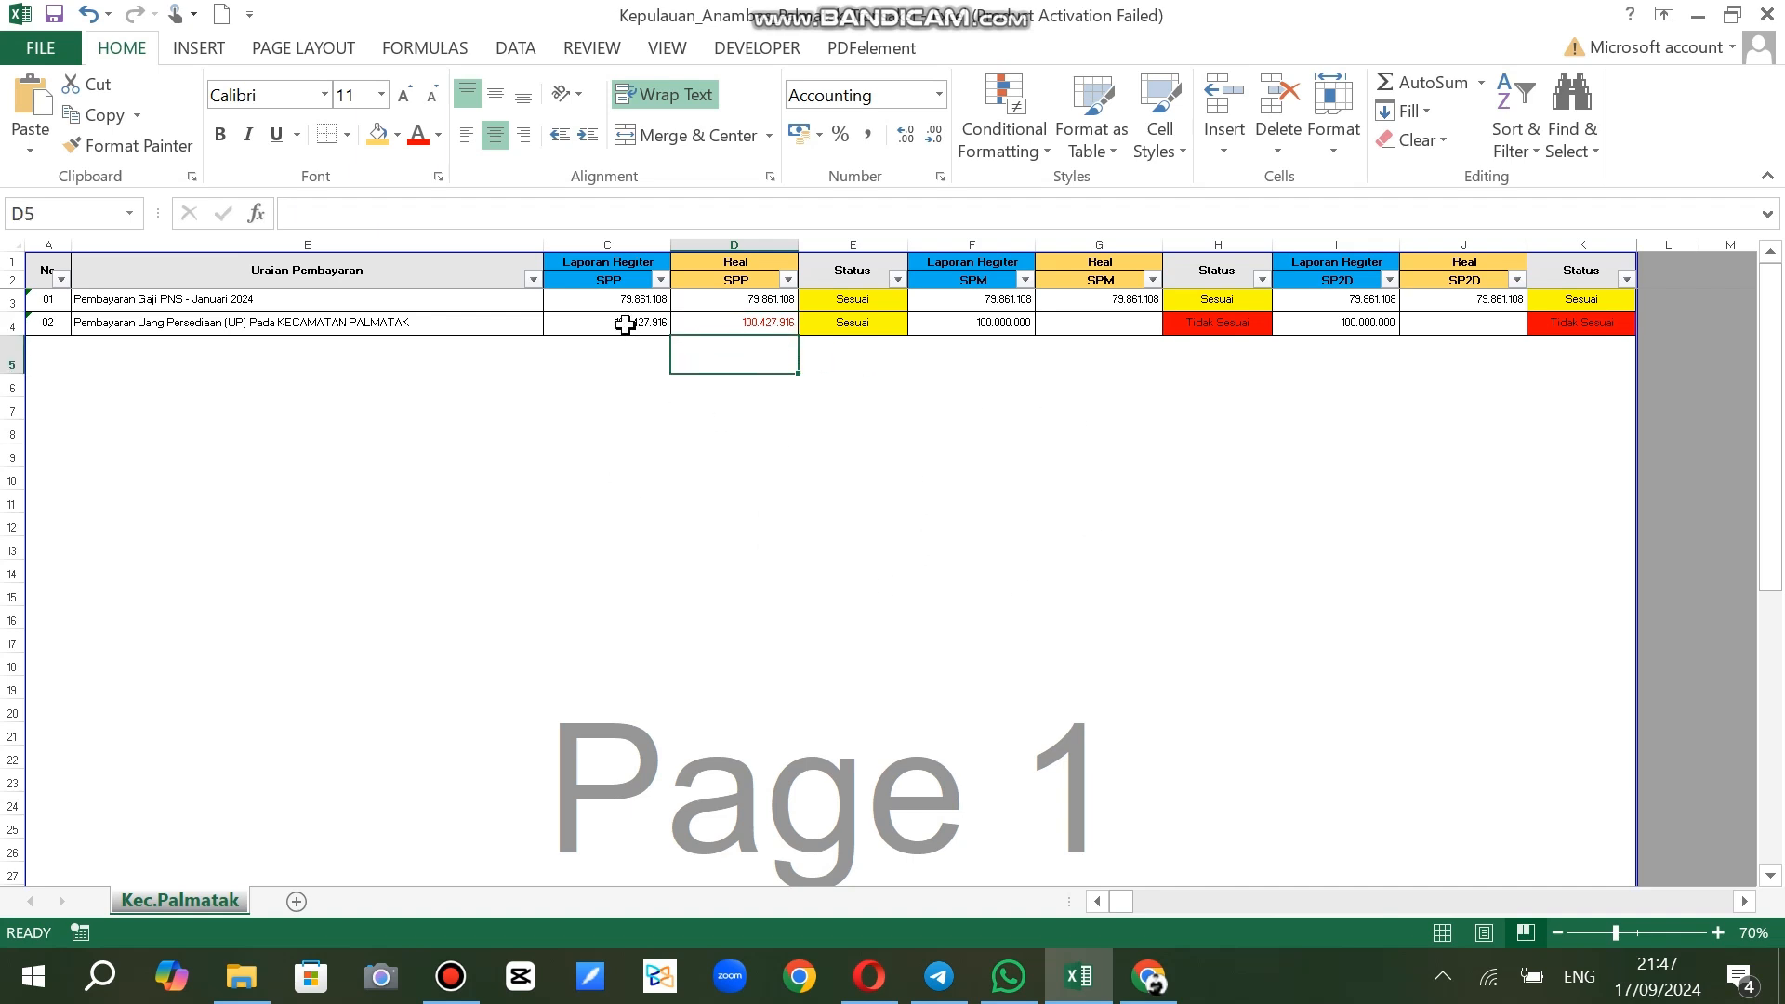
Compare the SPP amounts in row 02 with the register SPM and SP2D amounts in F4 and I4
click(1010, 324)
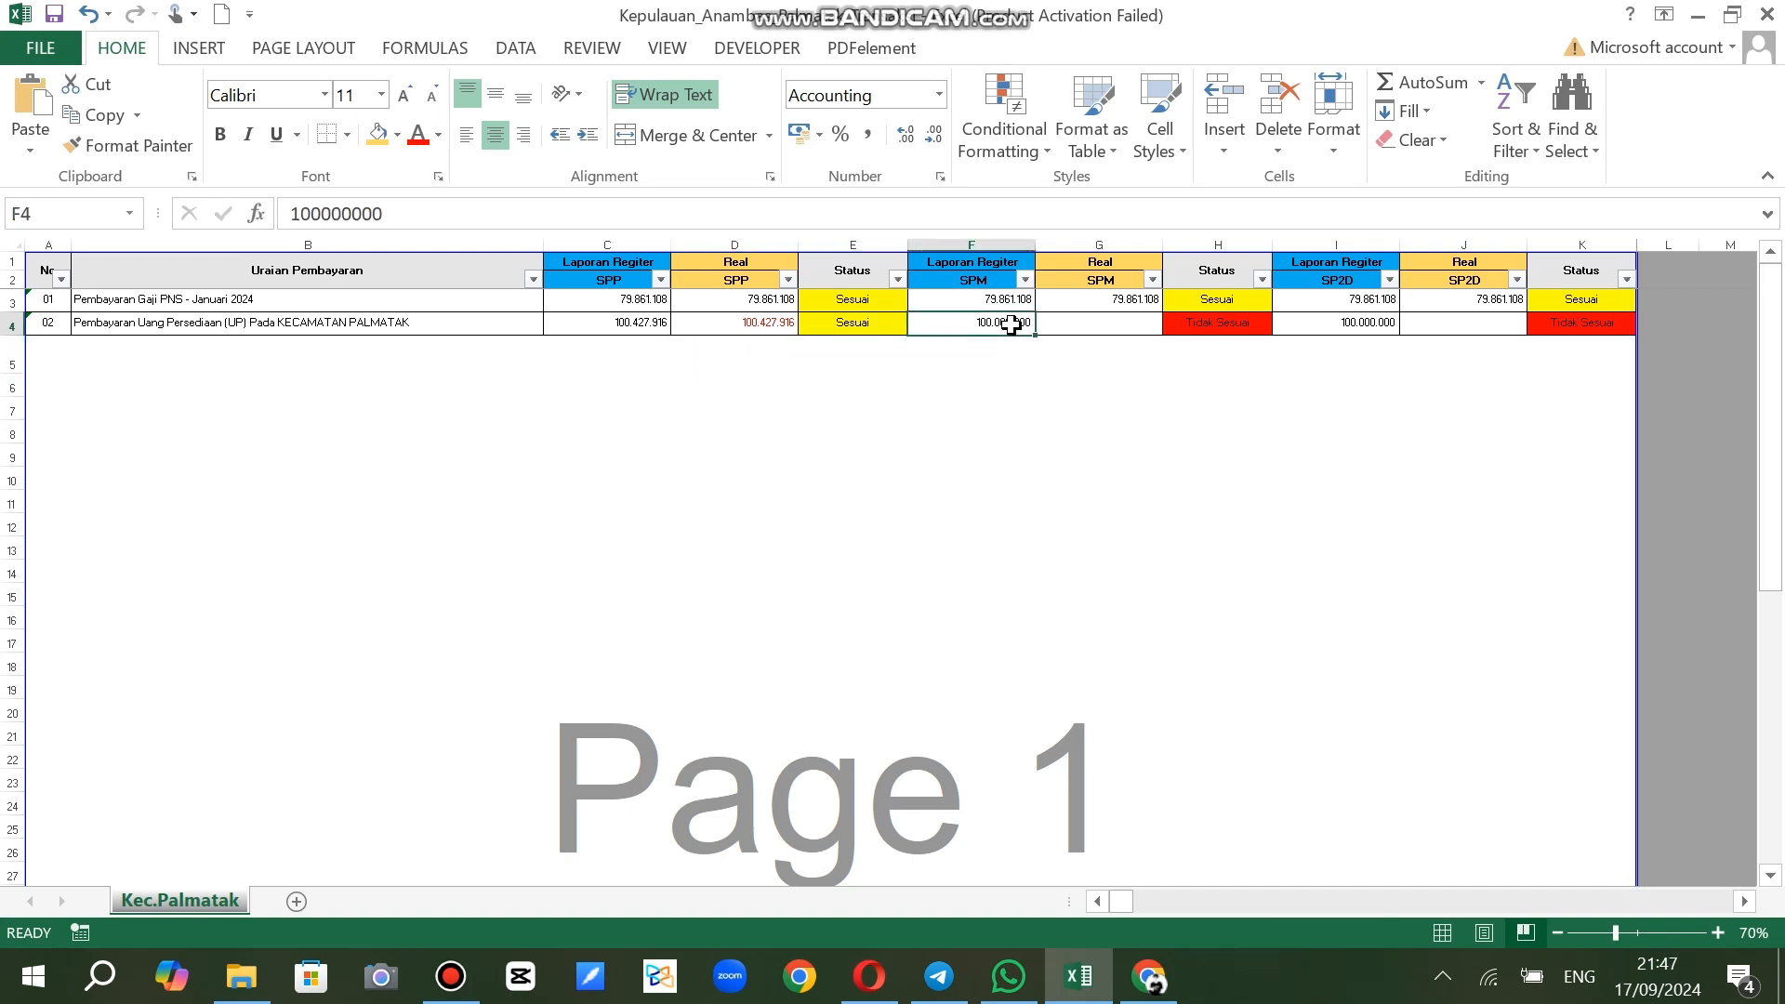
click(632, 320)
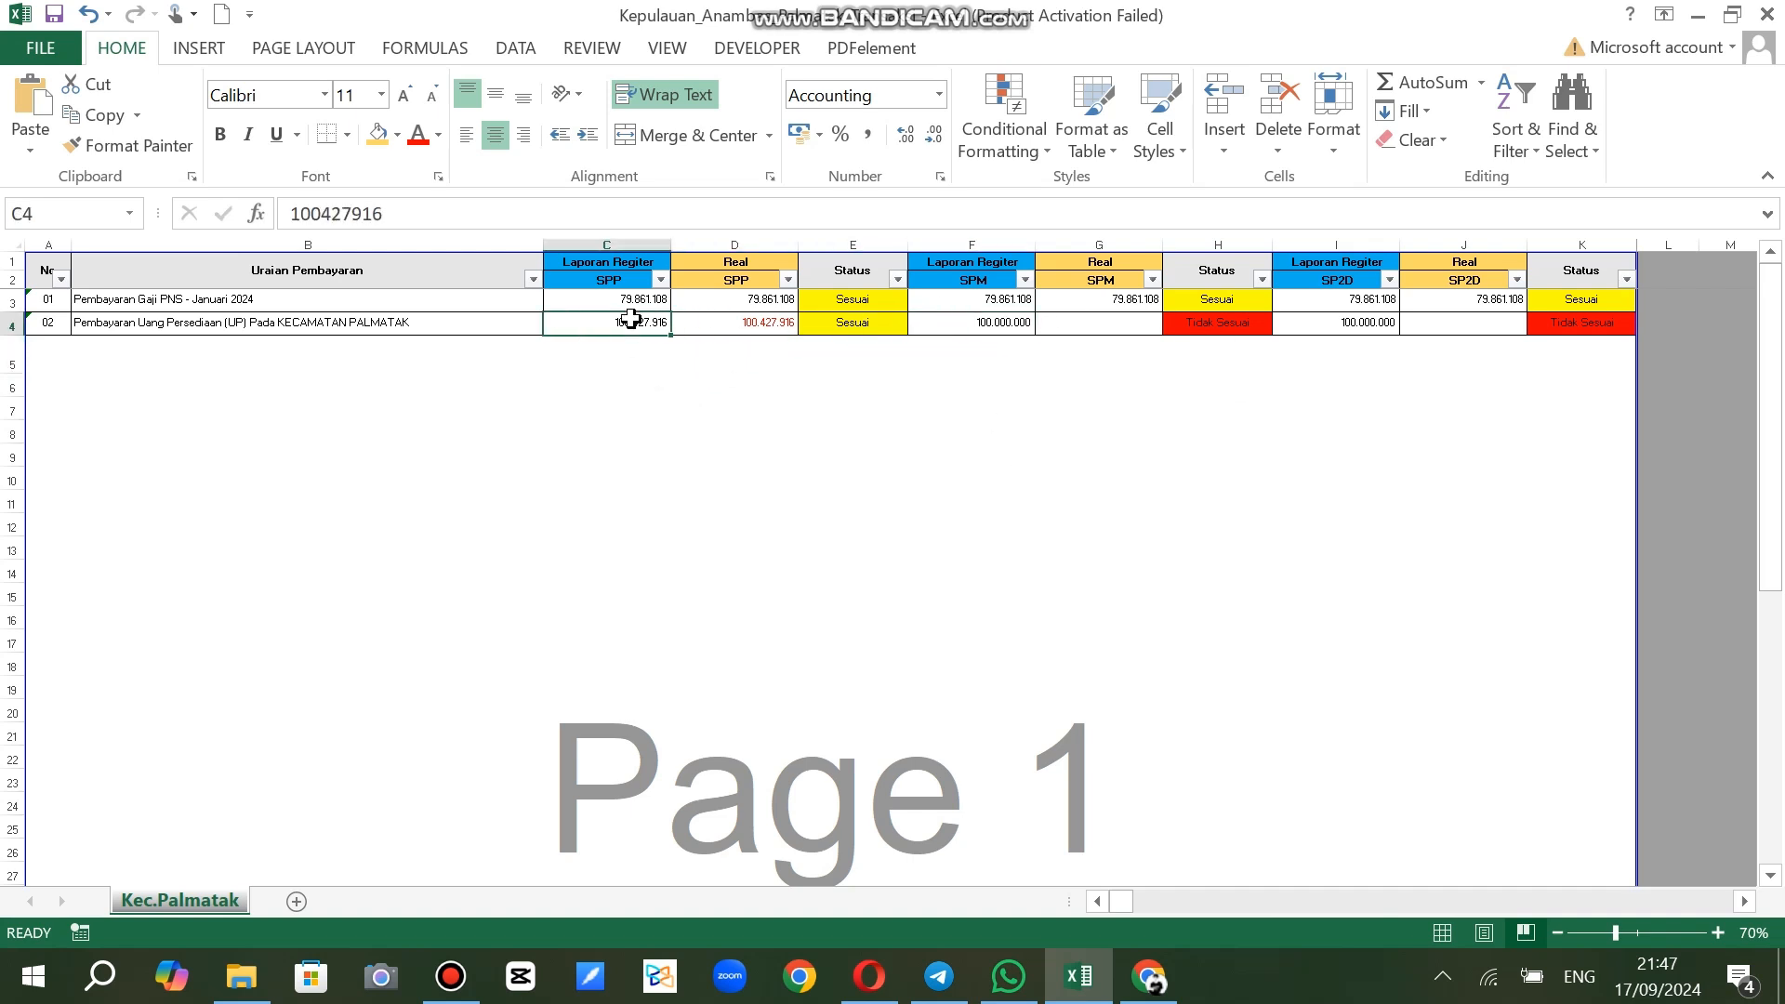
click(1350, 325)
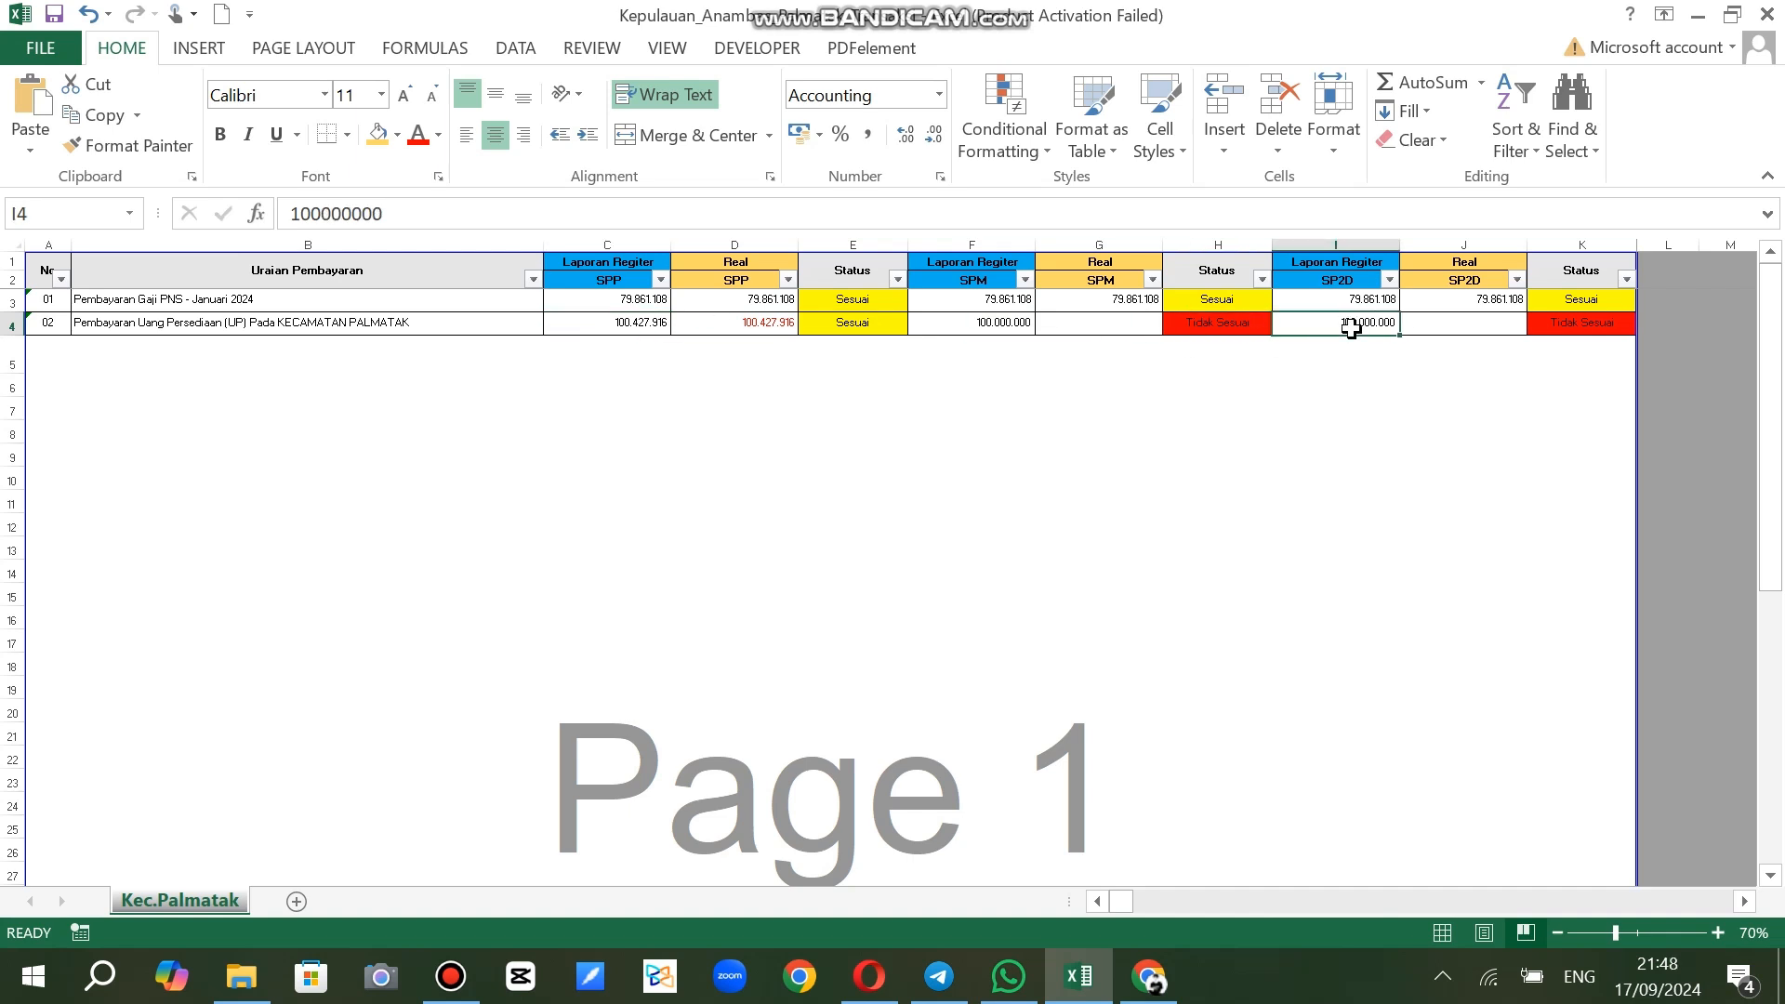
click(956, 321)
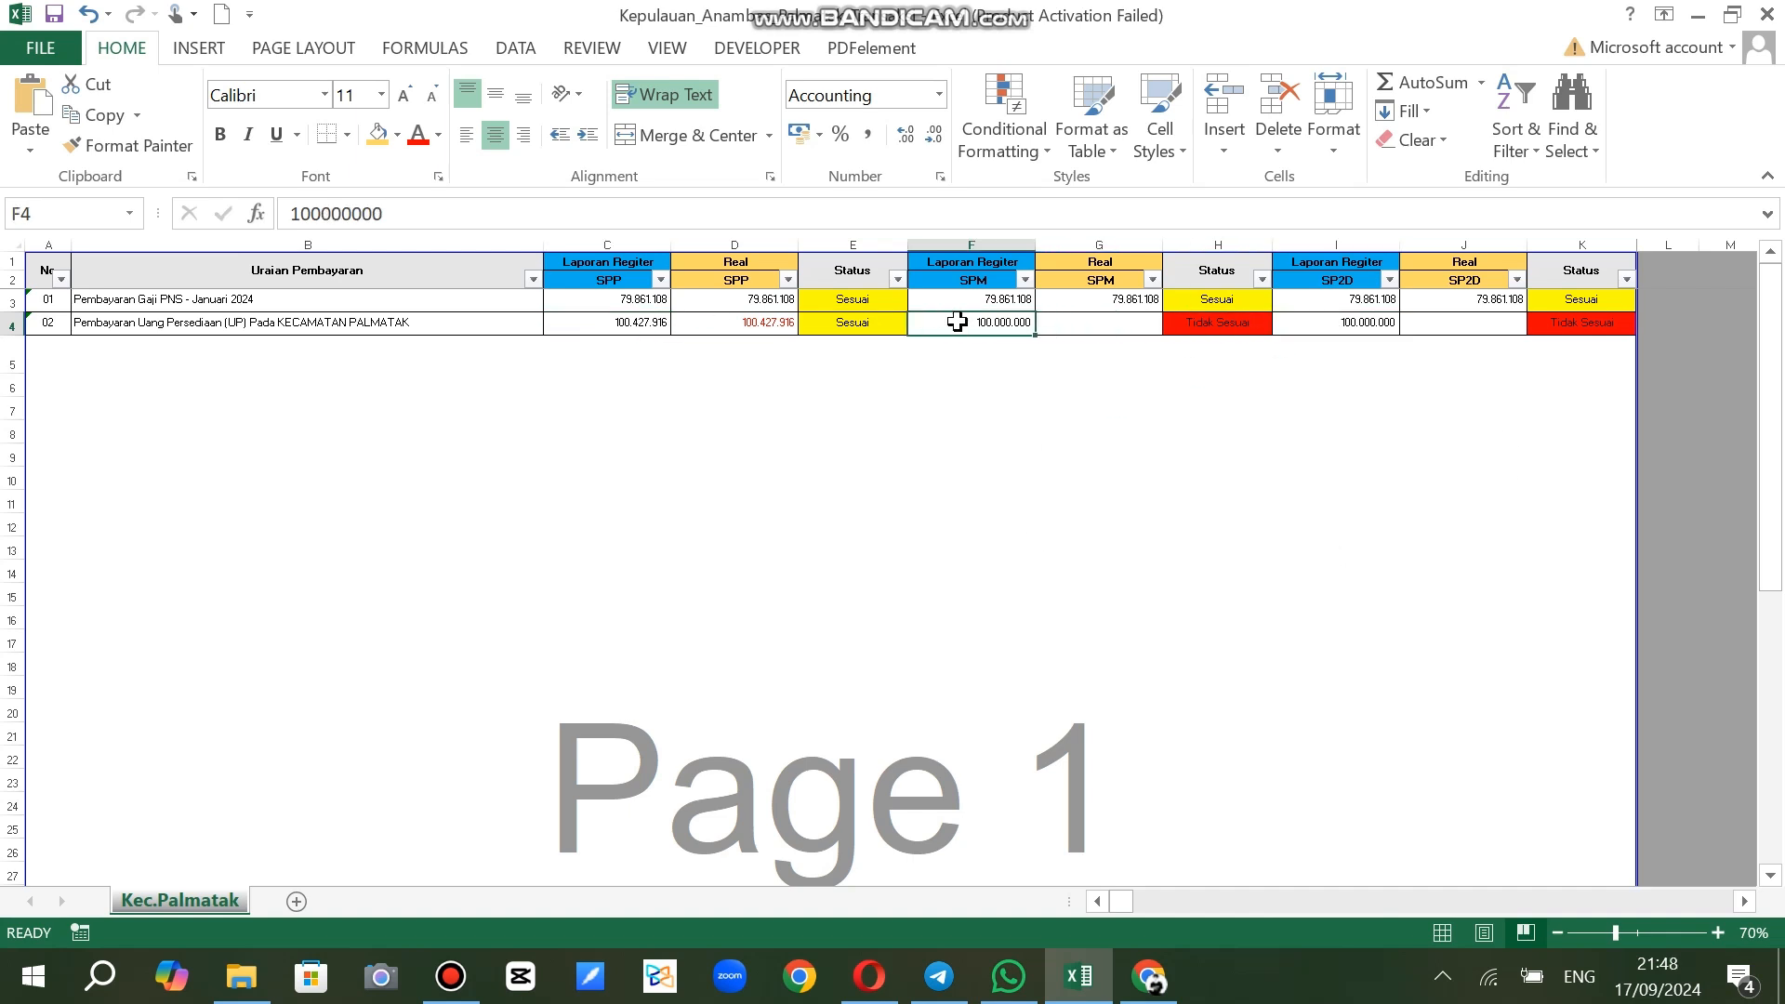
click(634, 327)
click(960, 326)
click(640, 324)
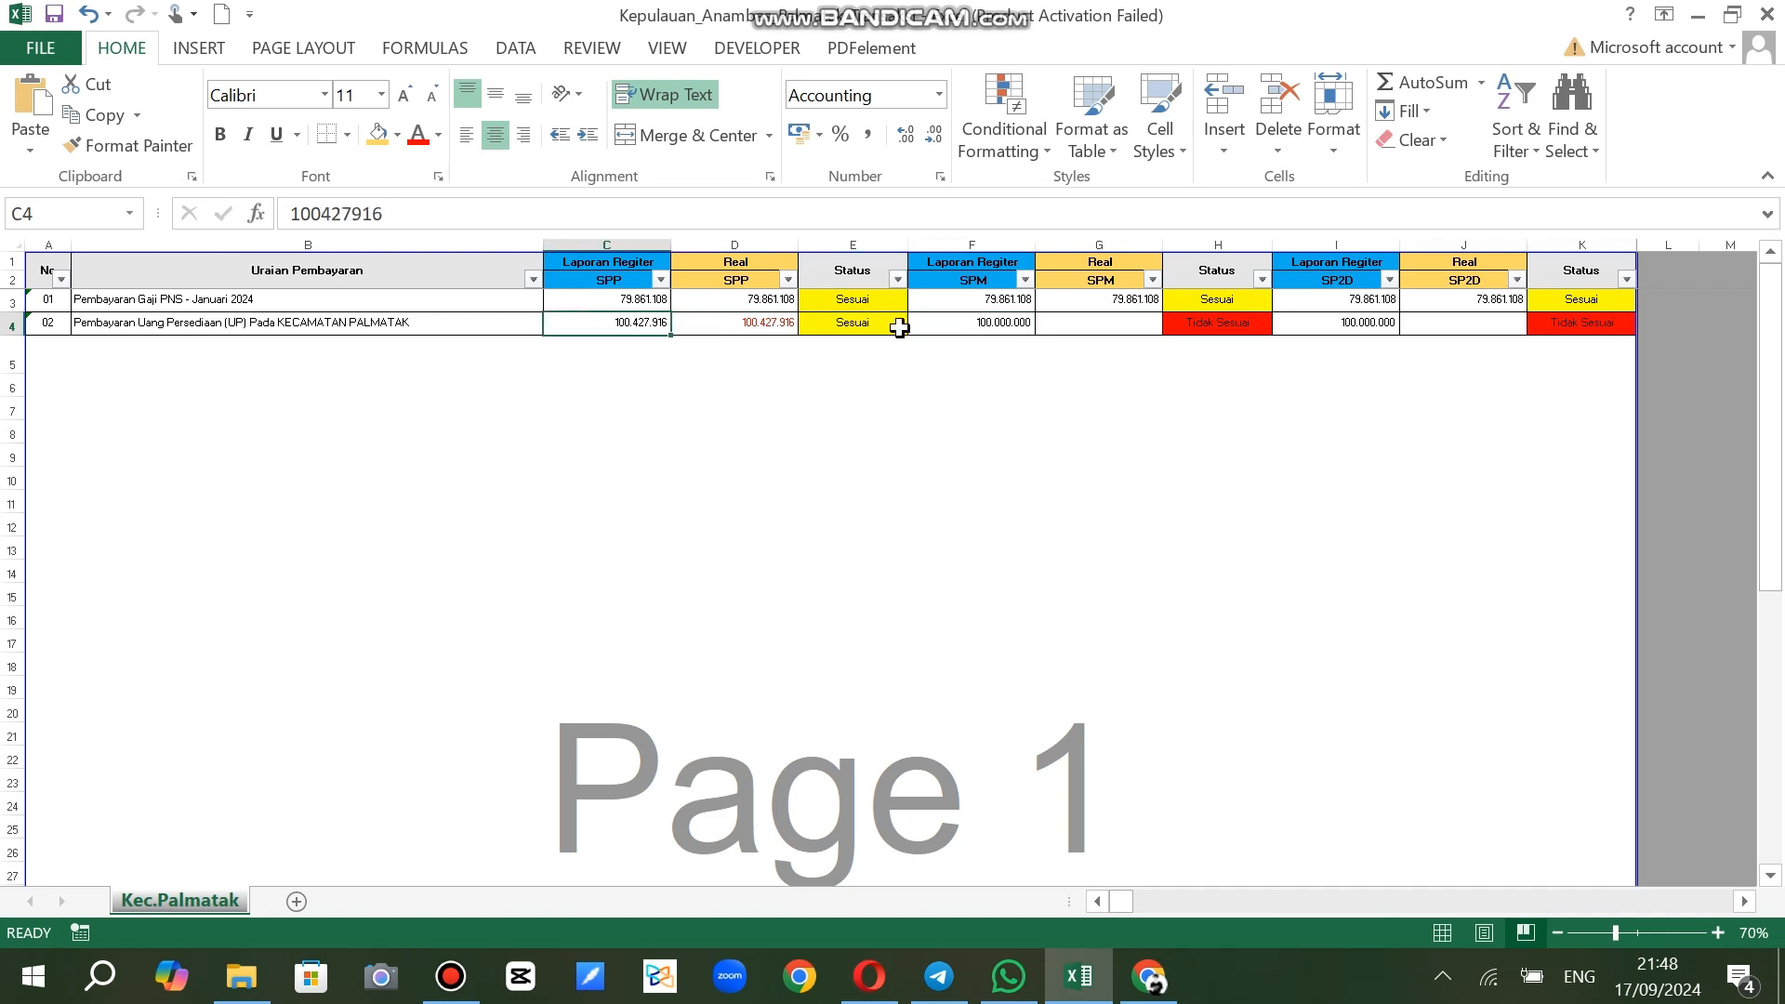
click(949, 328)
click(748, 323)
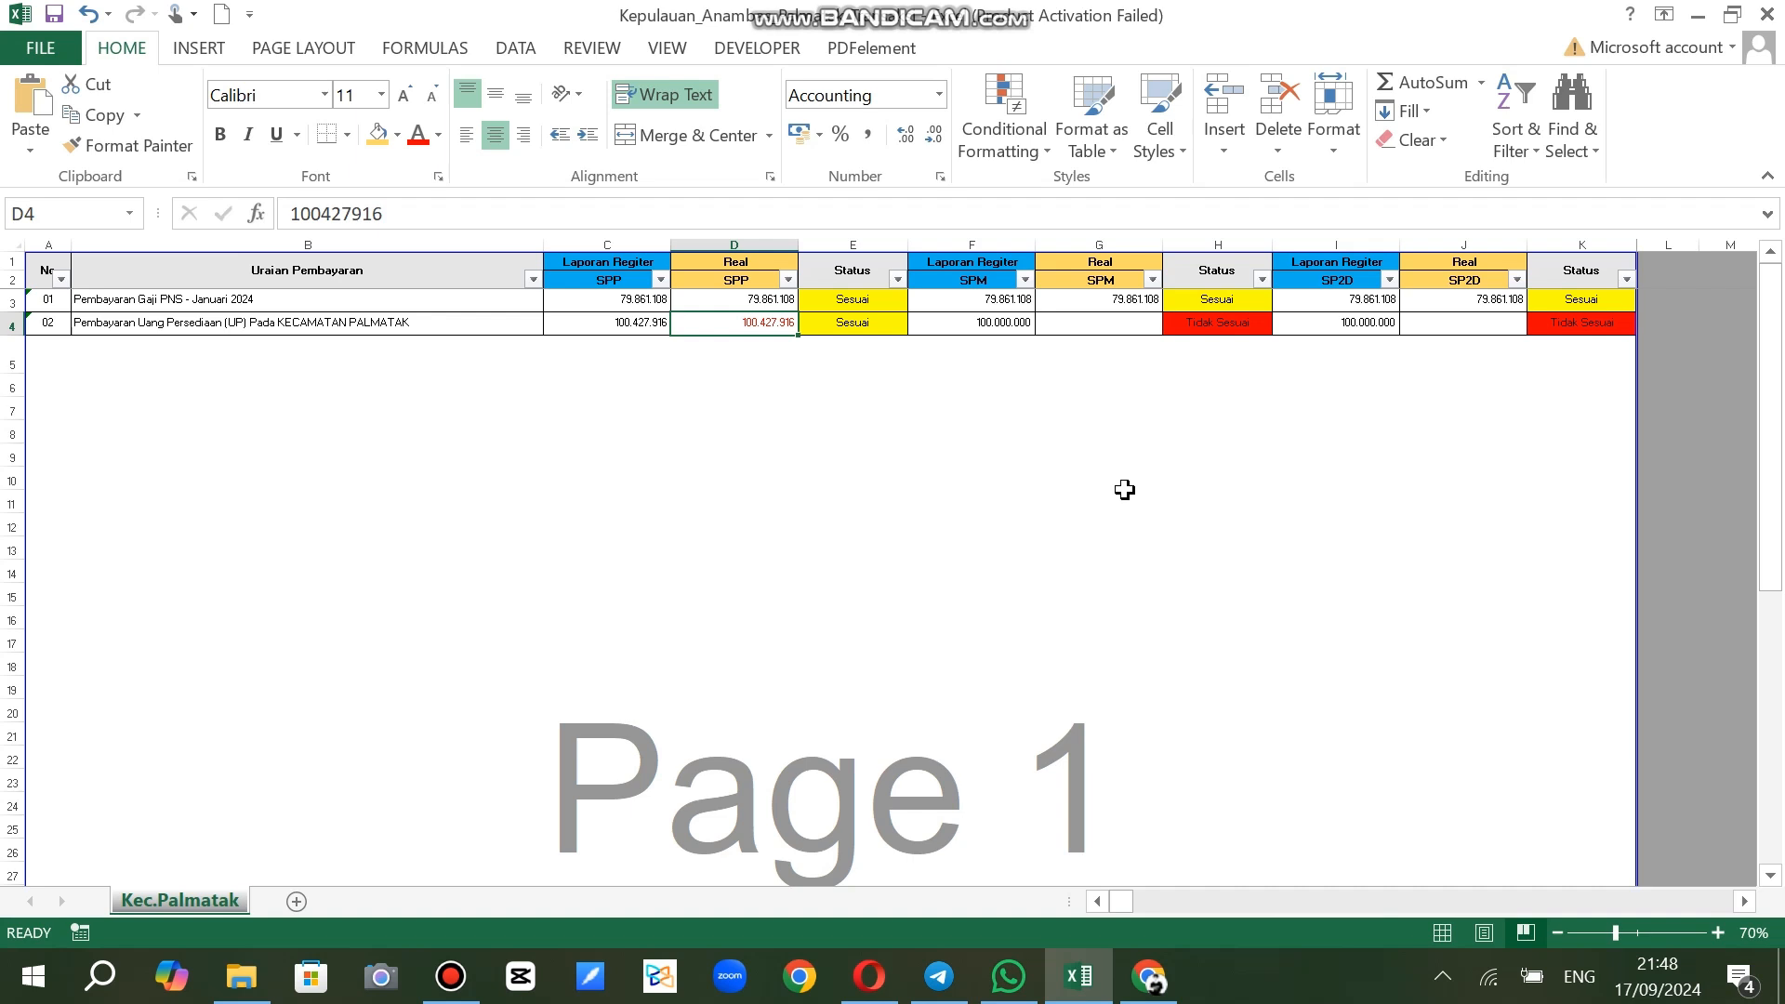
Switch to SIPD in Opera, return from the SPP print page to Tracking Dokumen, and list documents for 2024-01-01 to 2024-01-31
click(995, 322)
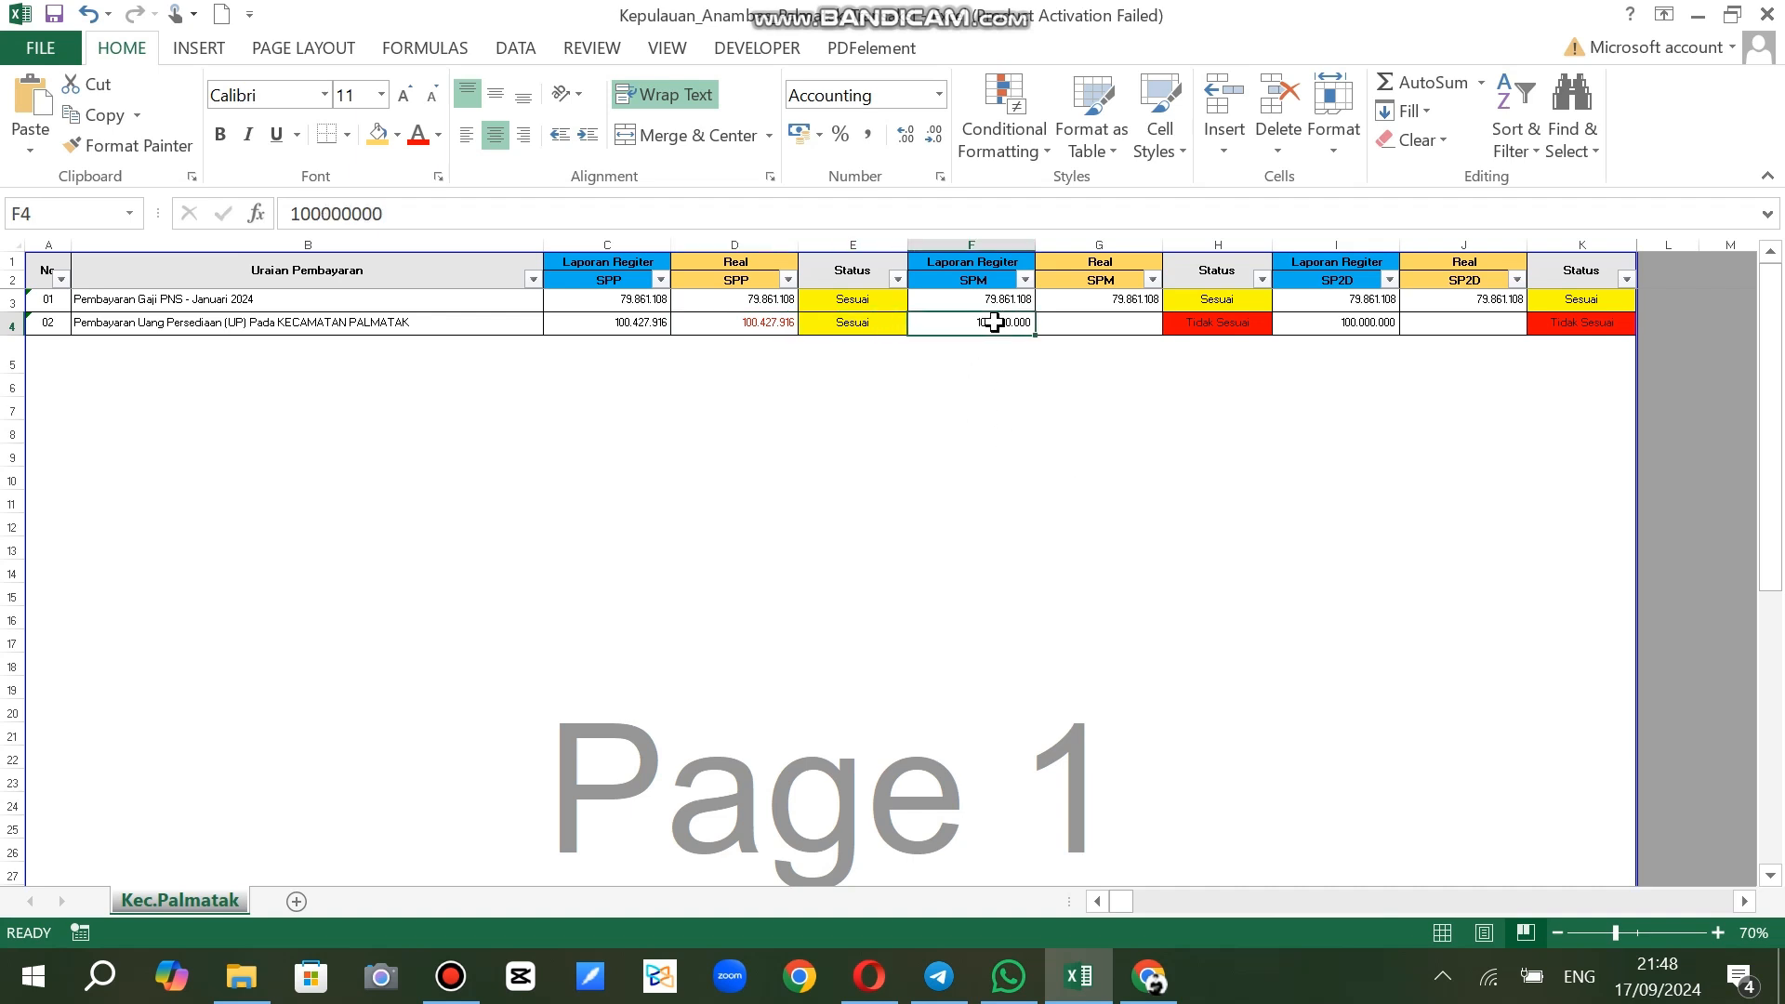
click(869, 977)
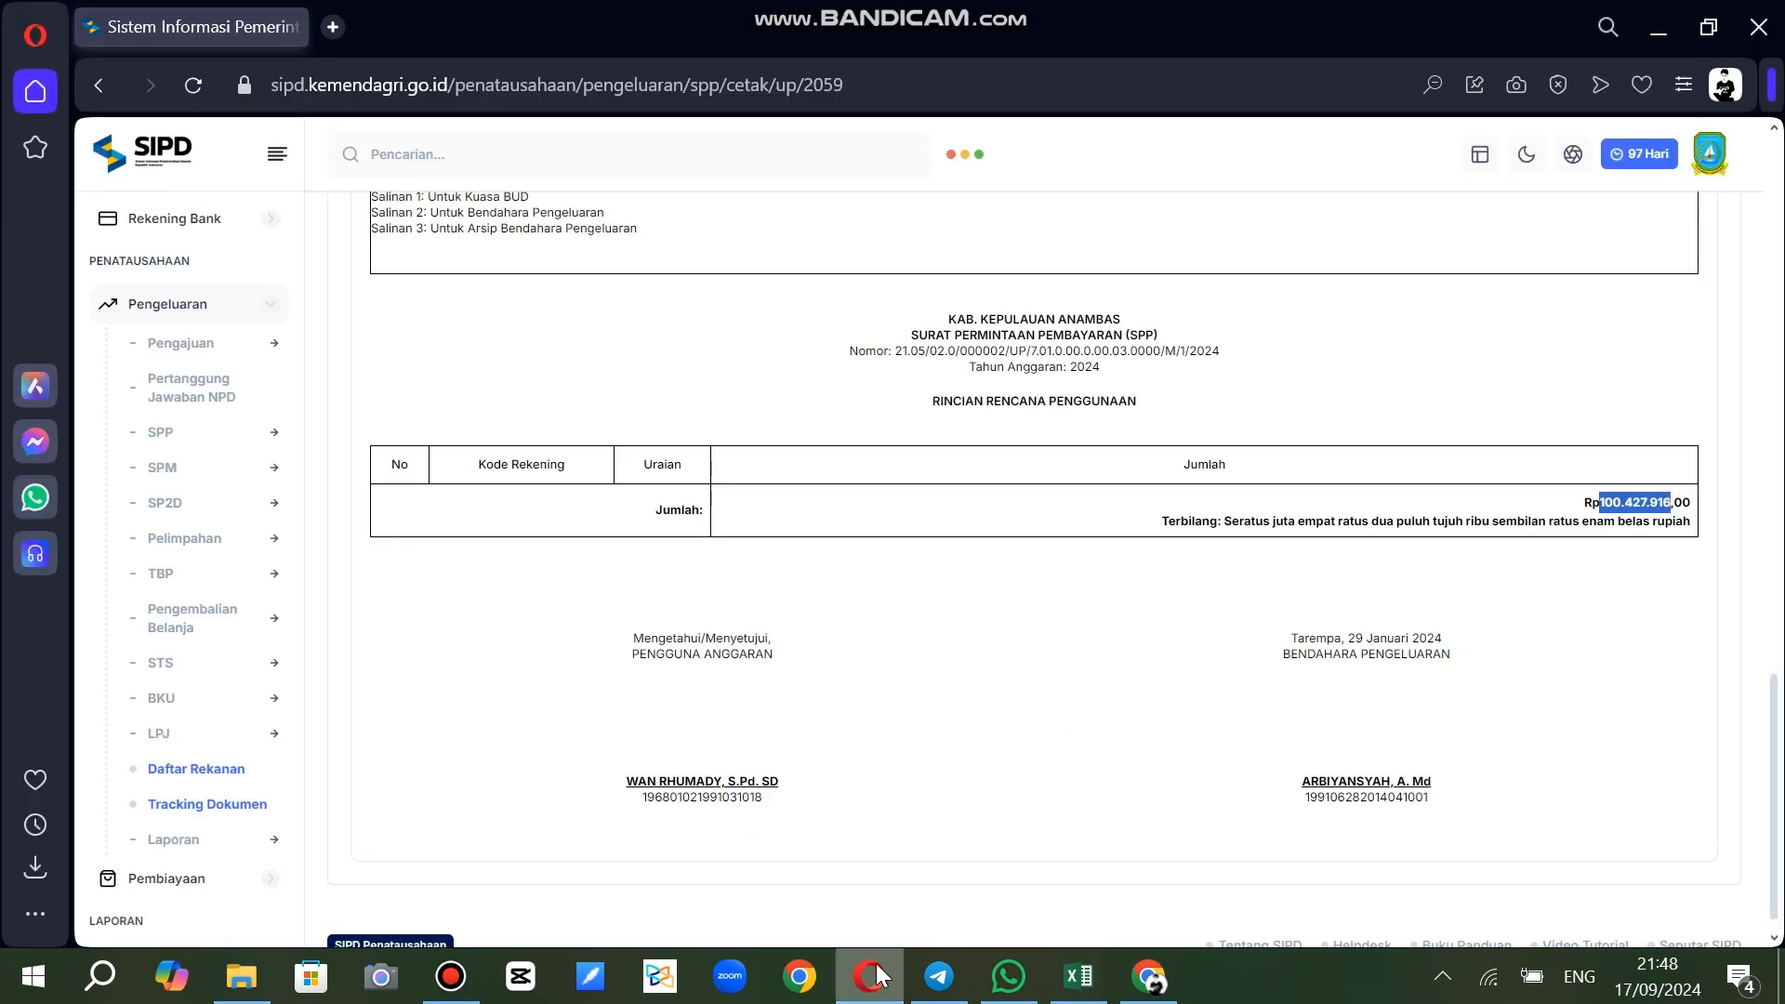
scroll(1521, 459, up, 10)
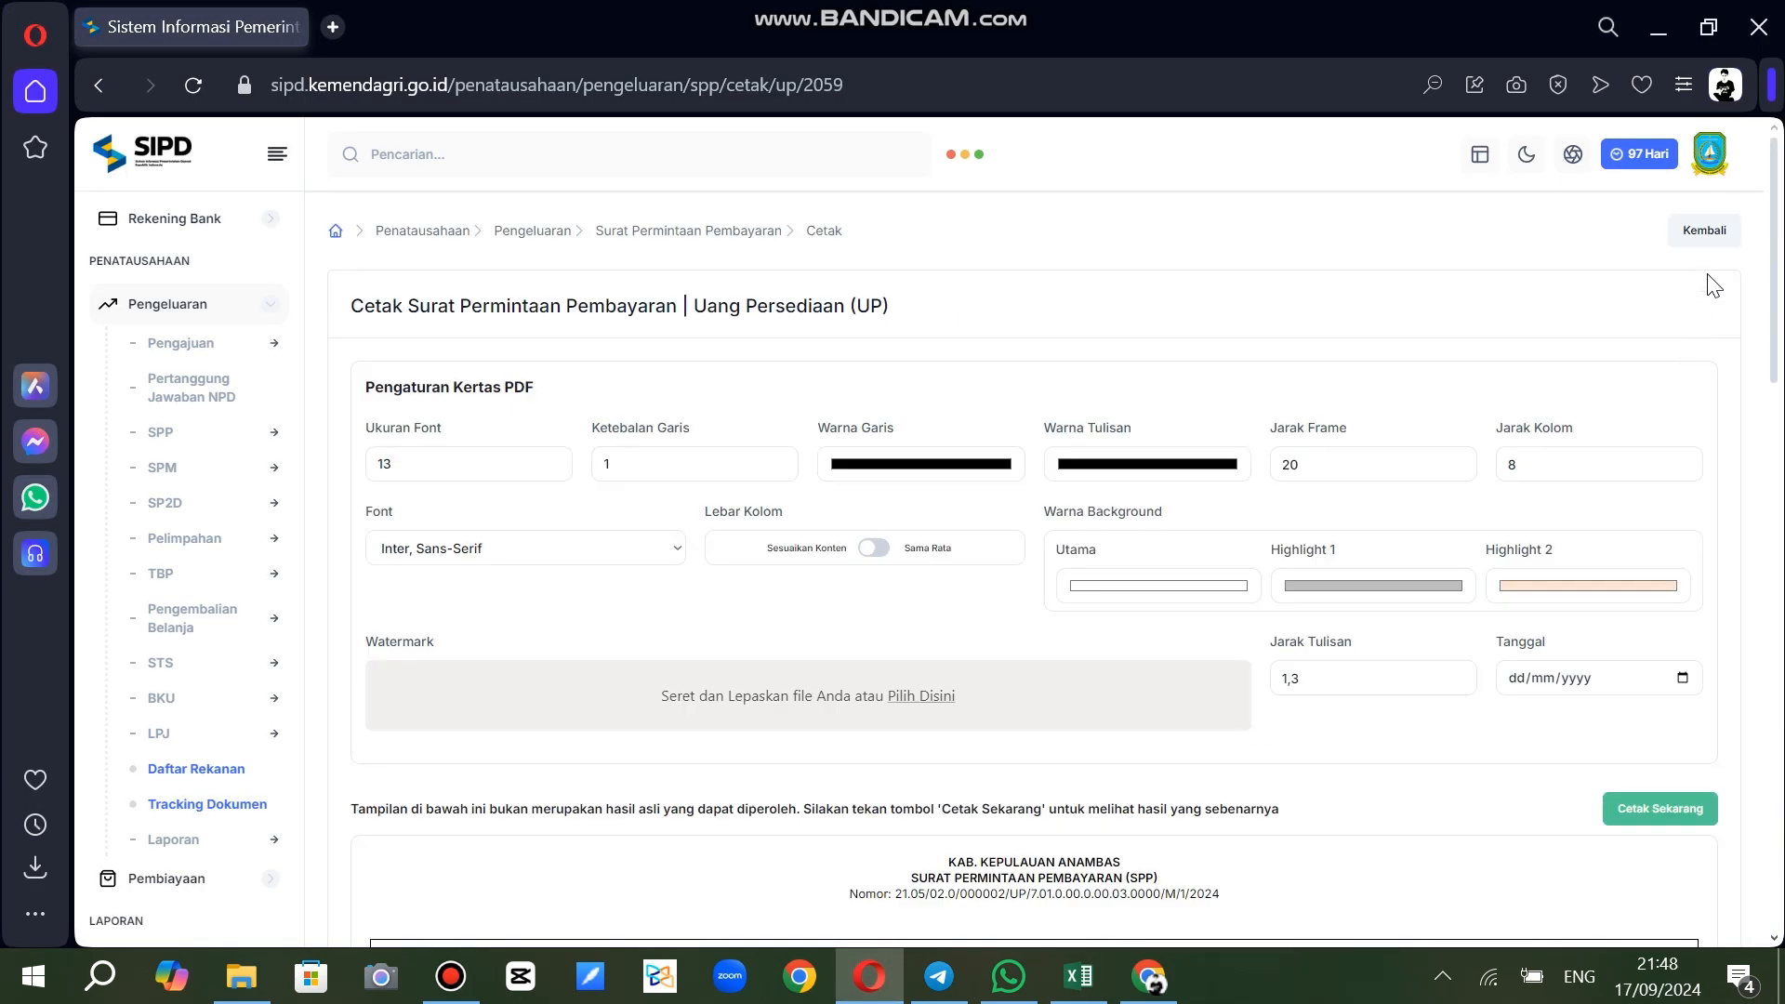
click(1713, 241)
click(587, 415)
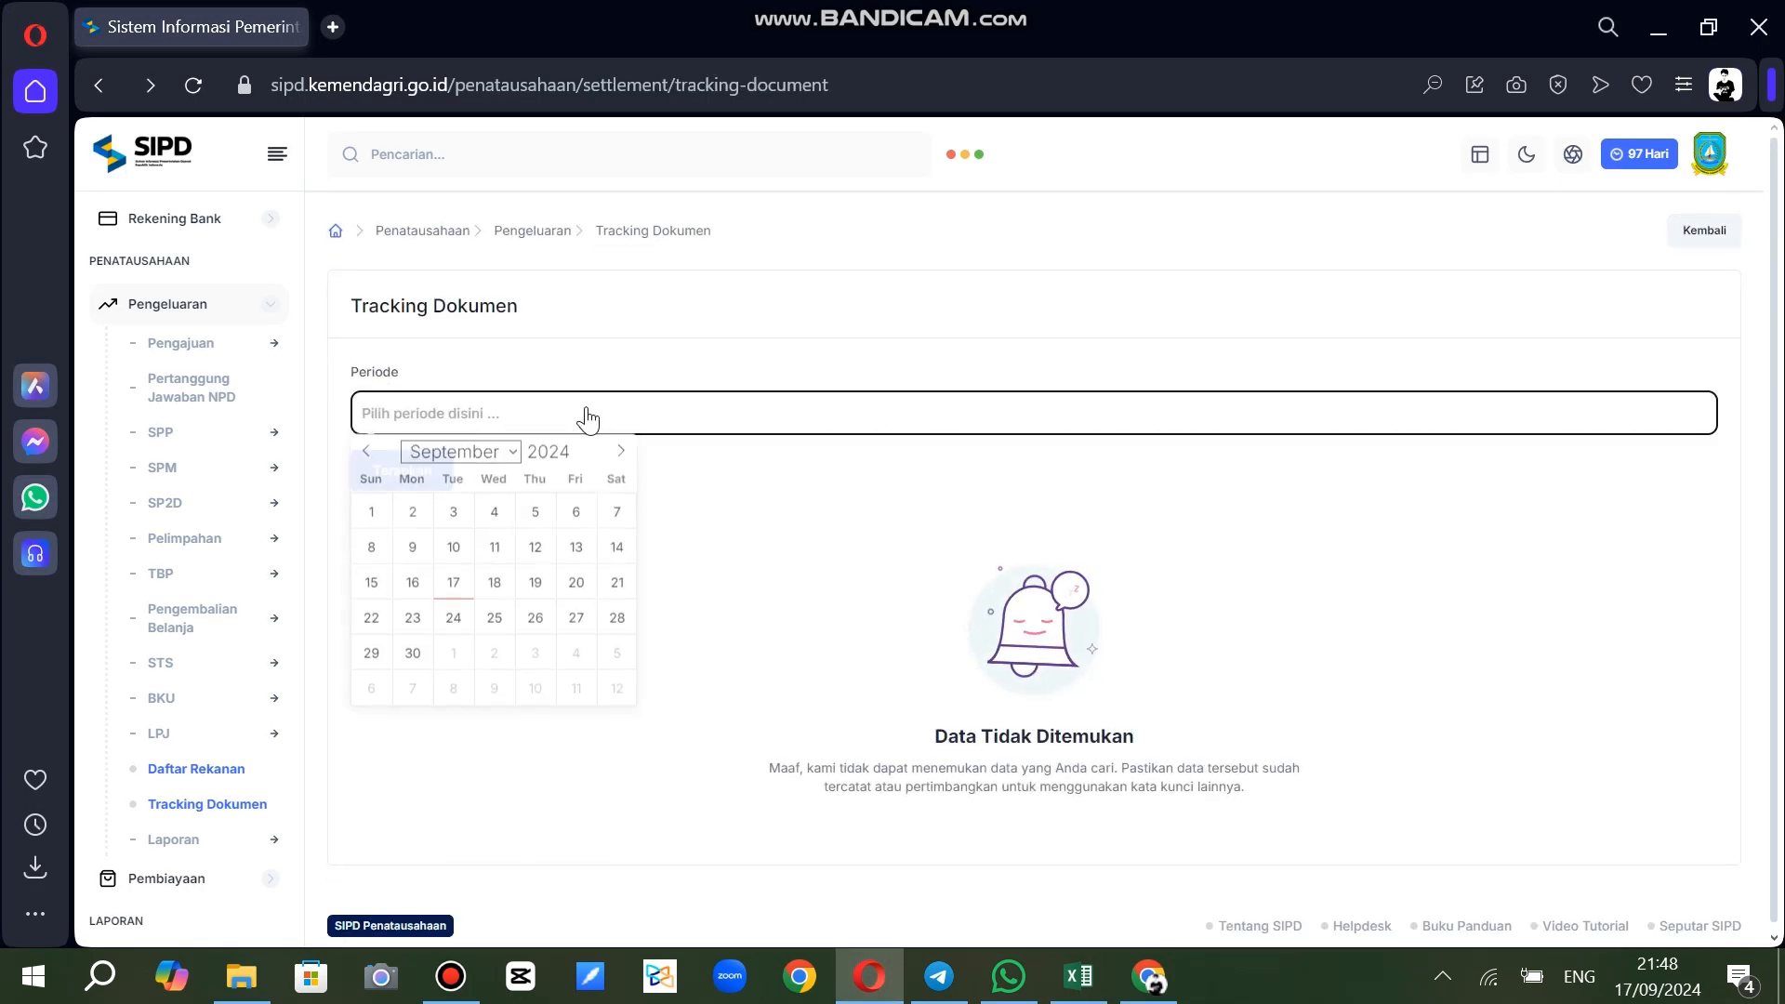
click(462, 452)
click(441, 476)
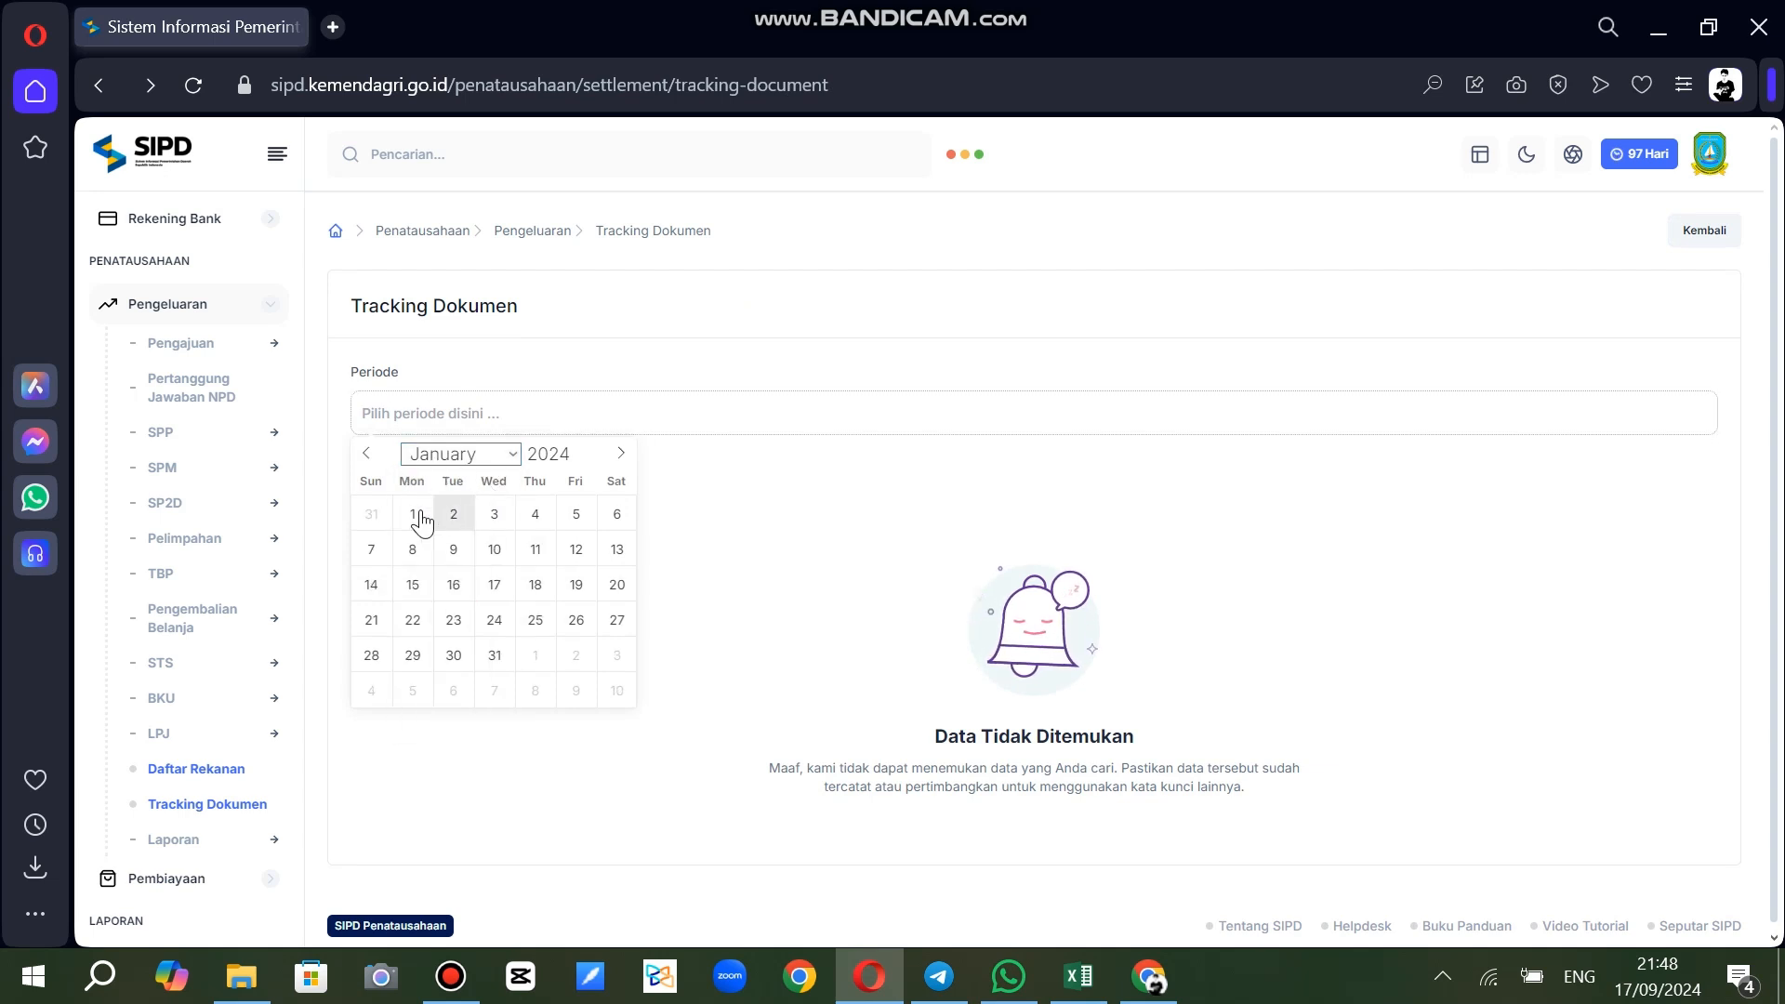
click(414, 516)
click(494, 654)
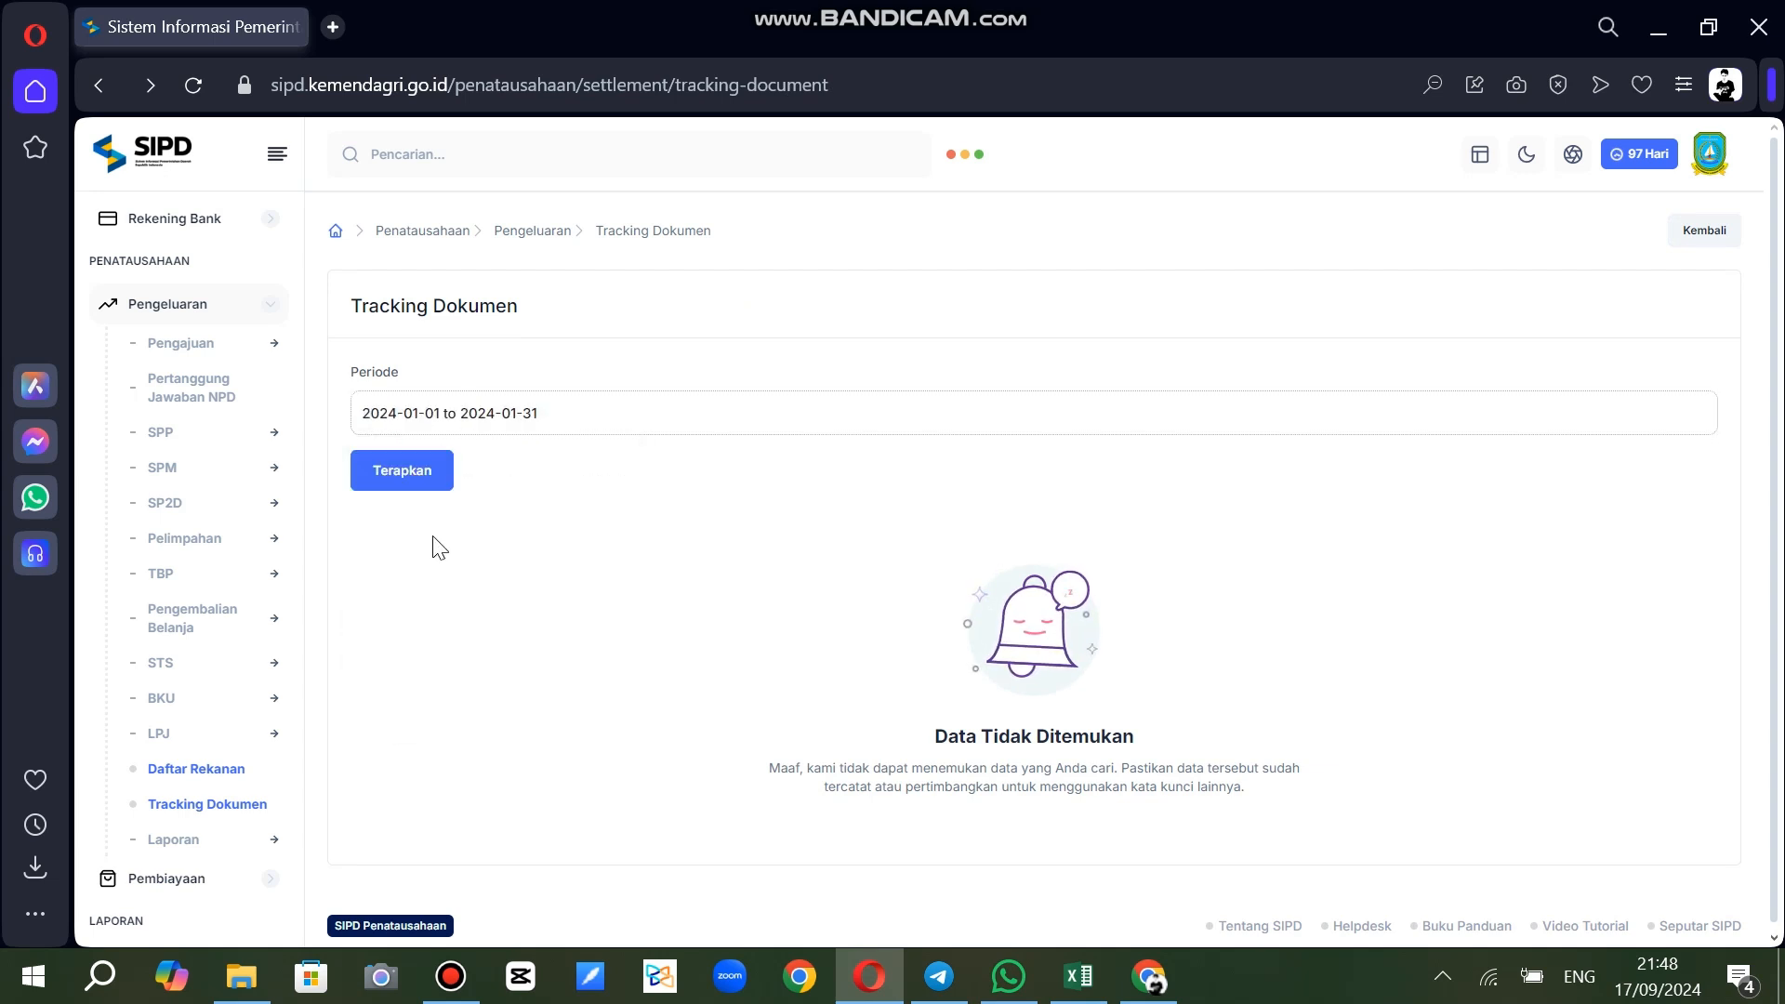
click(431, 478)
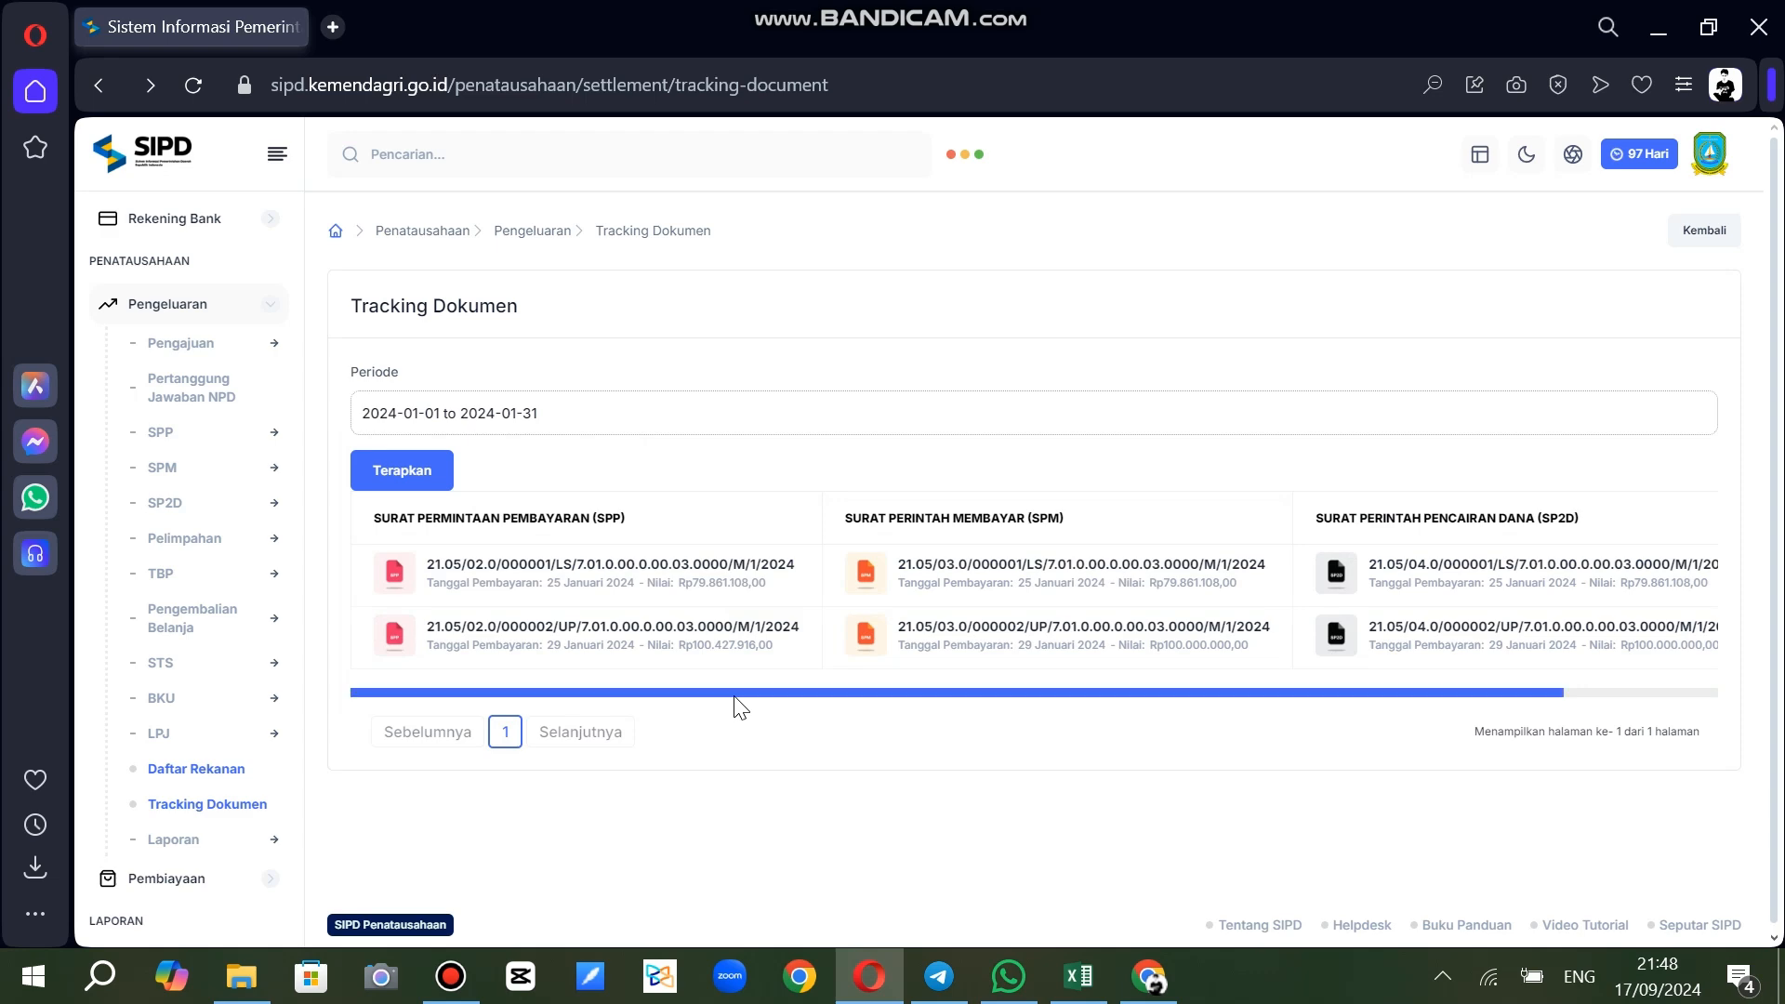
Open the SPM print page of the UP document dated 29 Januari 2024
drag(735, 697, 1458, 685)
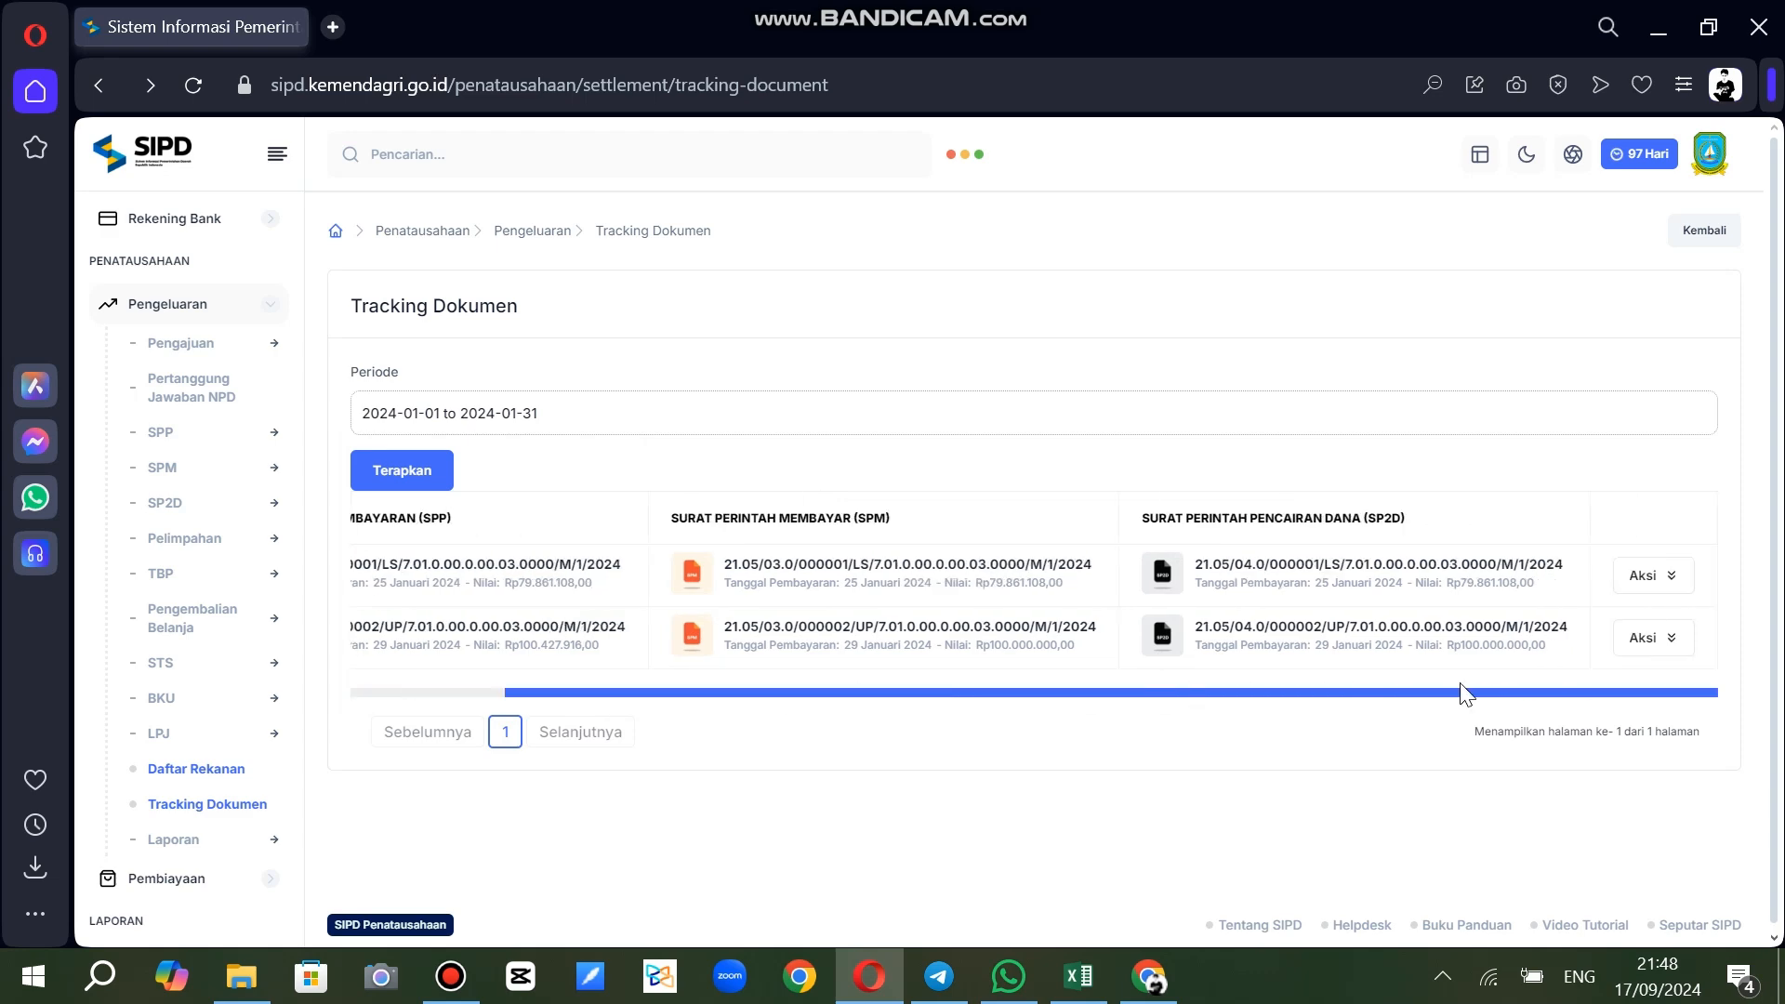
click(1664, 638)
click(1586, 721)
Copy the Jumlah Yang Dibayarkan amount 100.000.000 from the SPM into the real SPM cell G4 in Excel
scroll(1595, 747, down, 5)
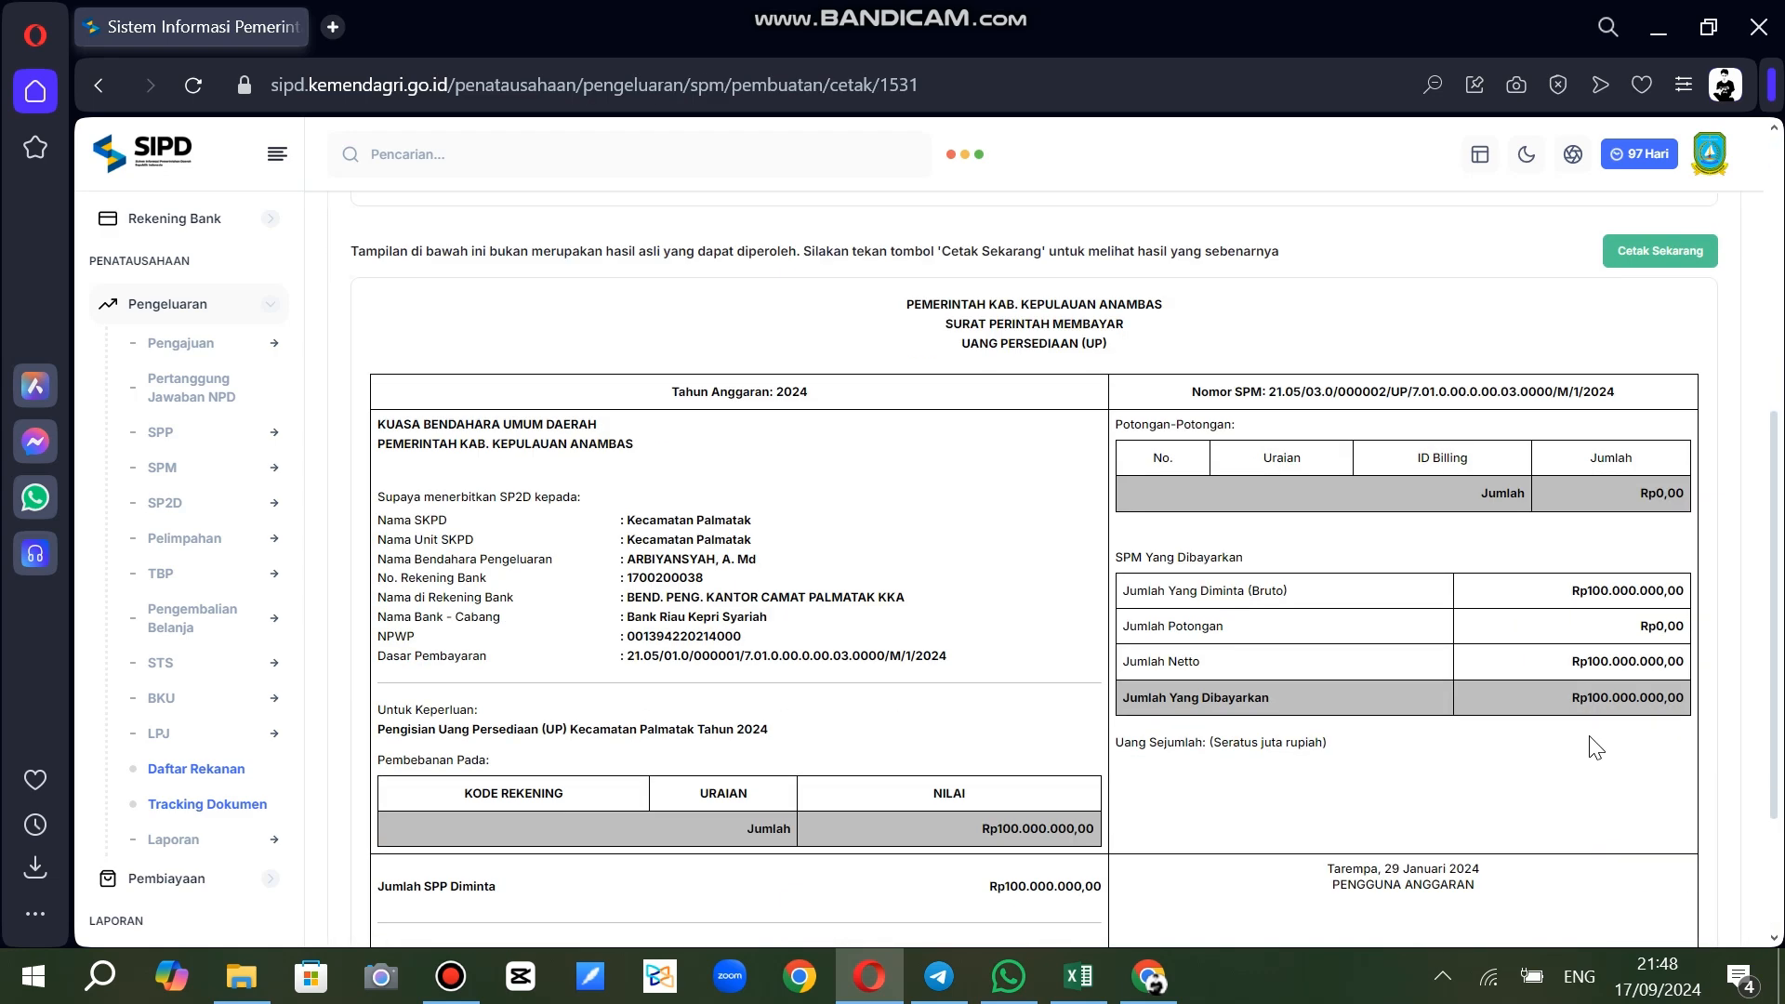
scroll(1595, 747, down, 3)
drag(1588, 484, 1670, 477)
key(ctrl+c)
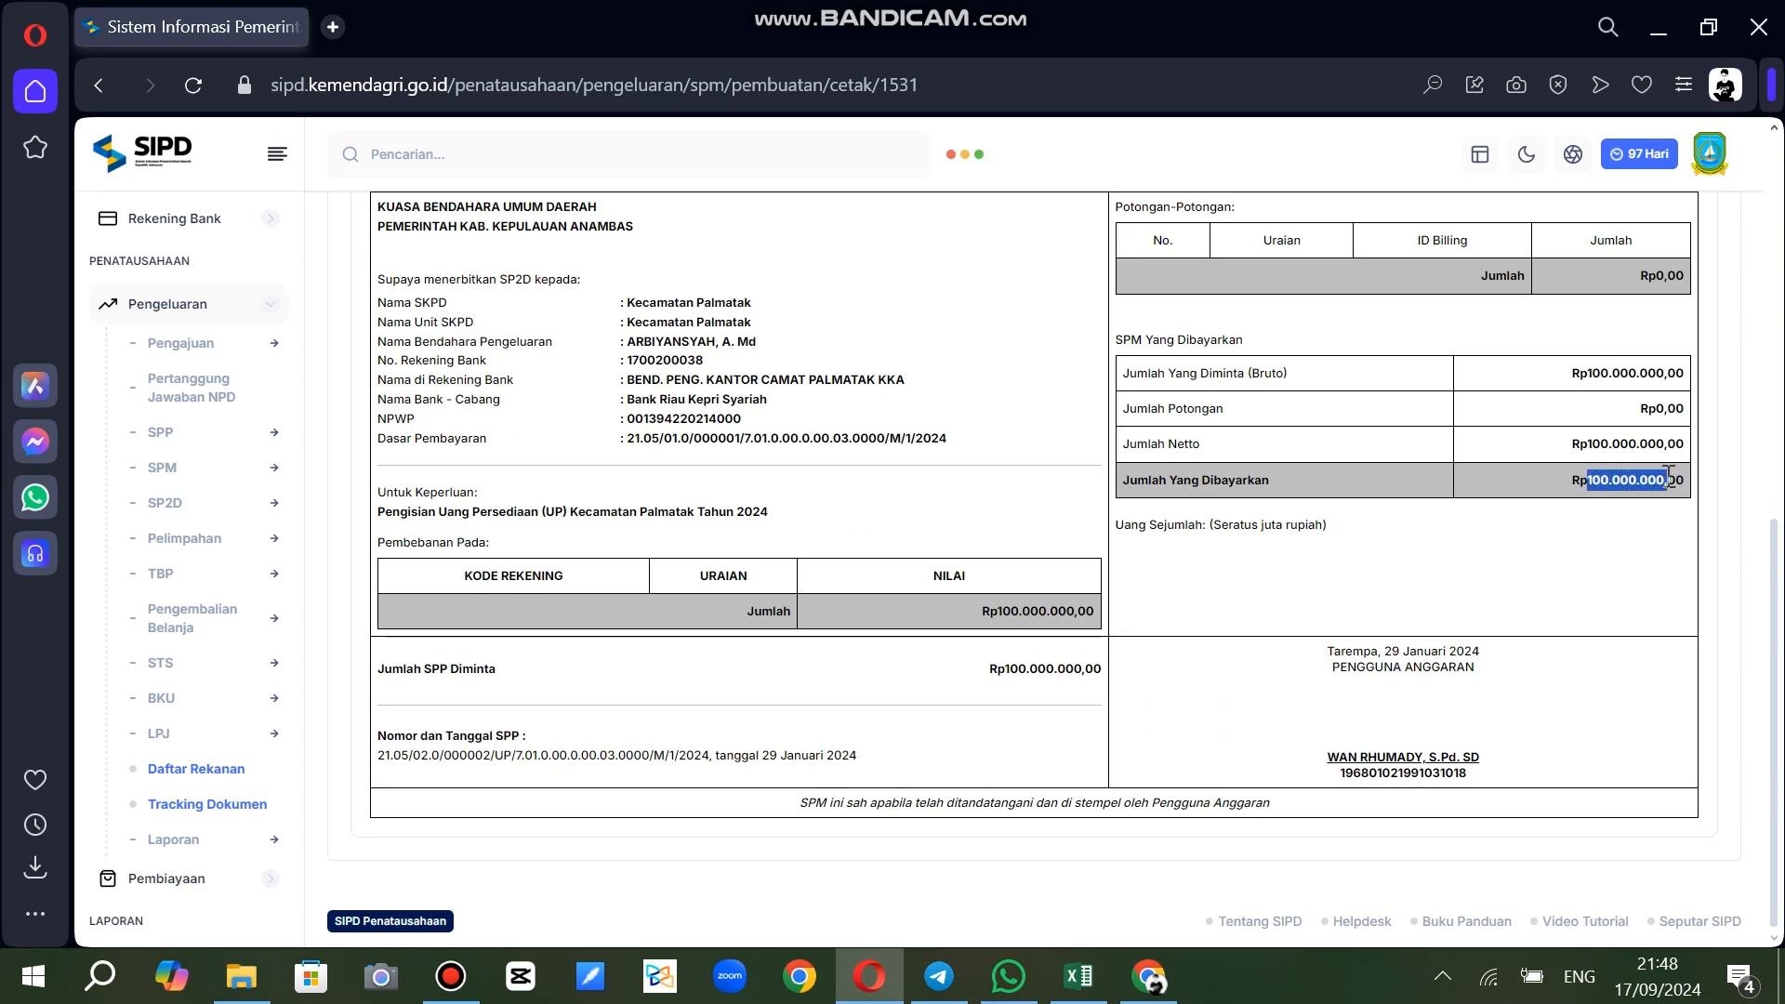
click(1078, 976)
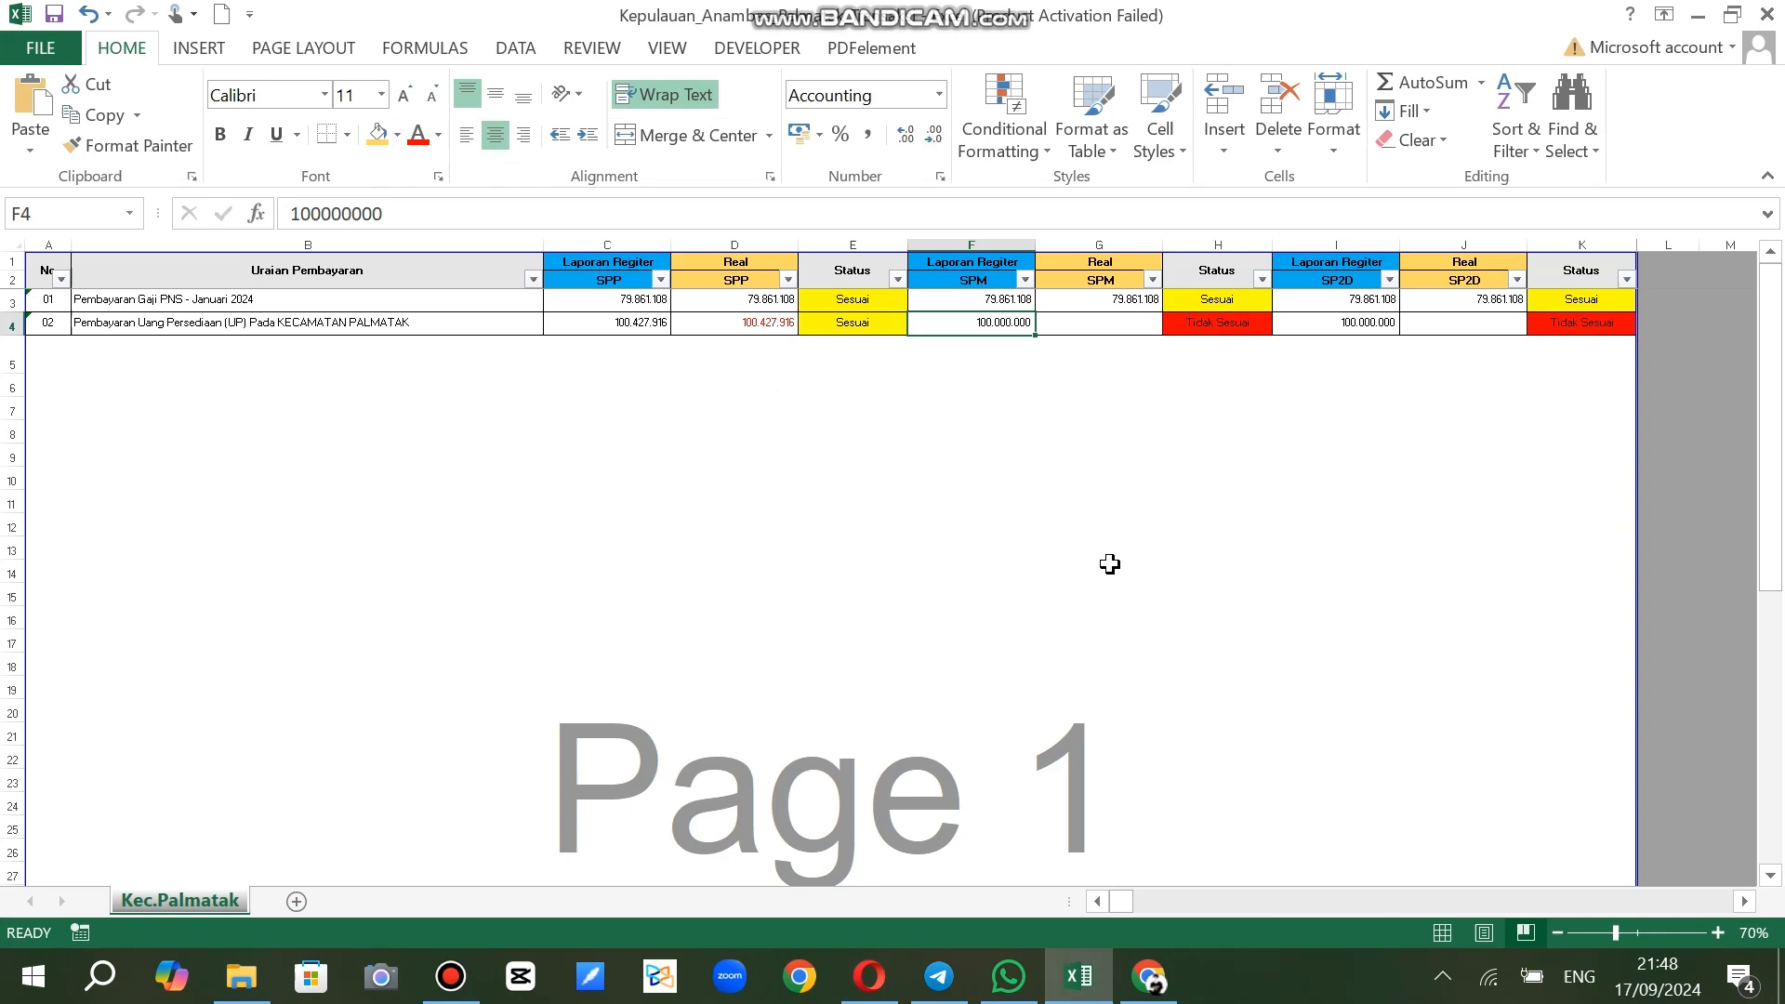
click(1119, 323)
key(ctrl+v)
click(1146, 474)
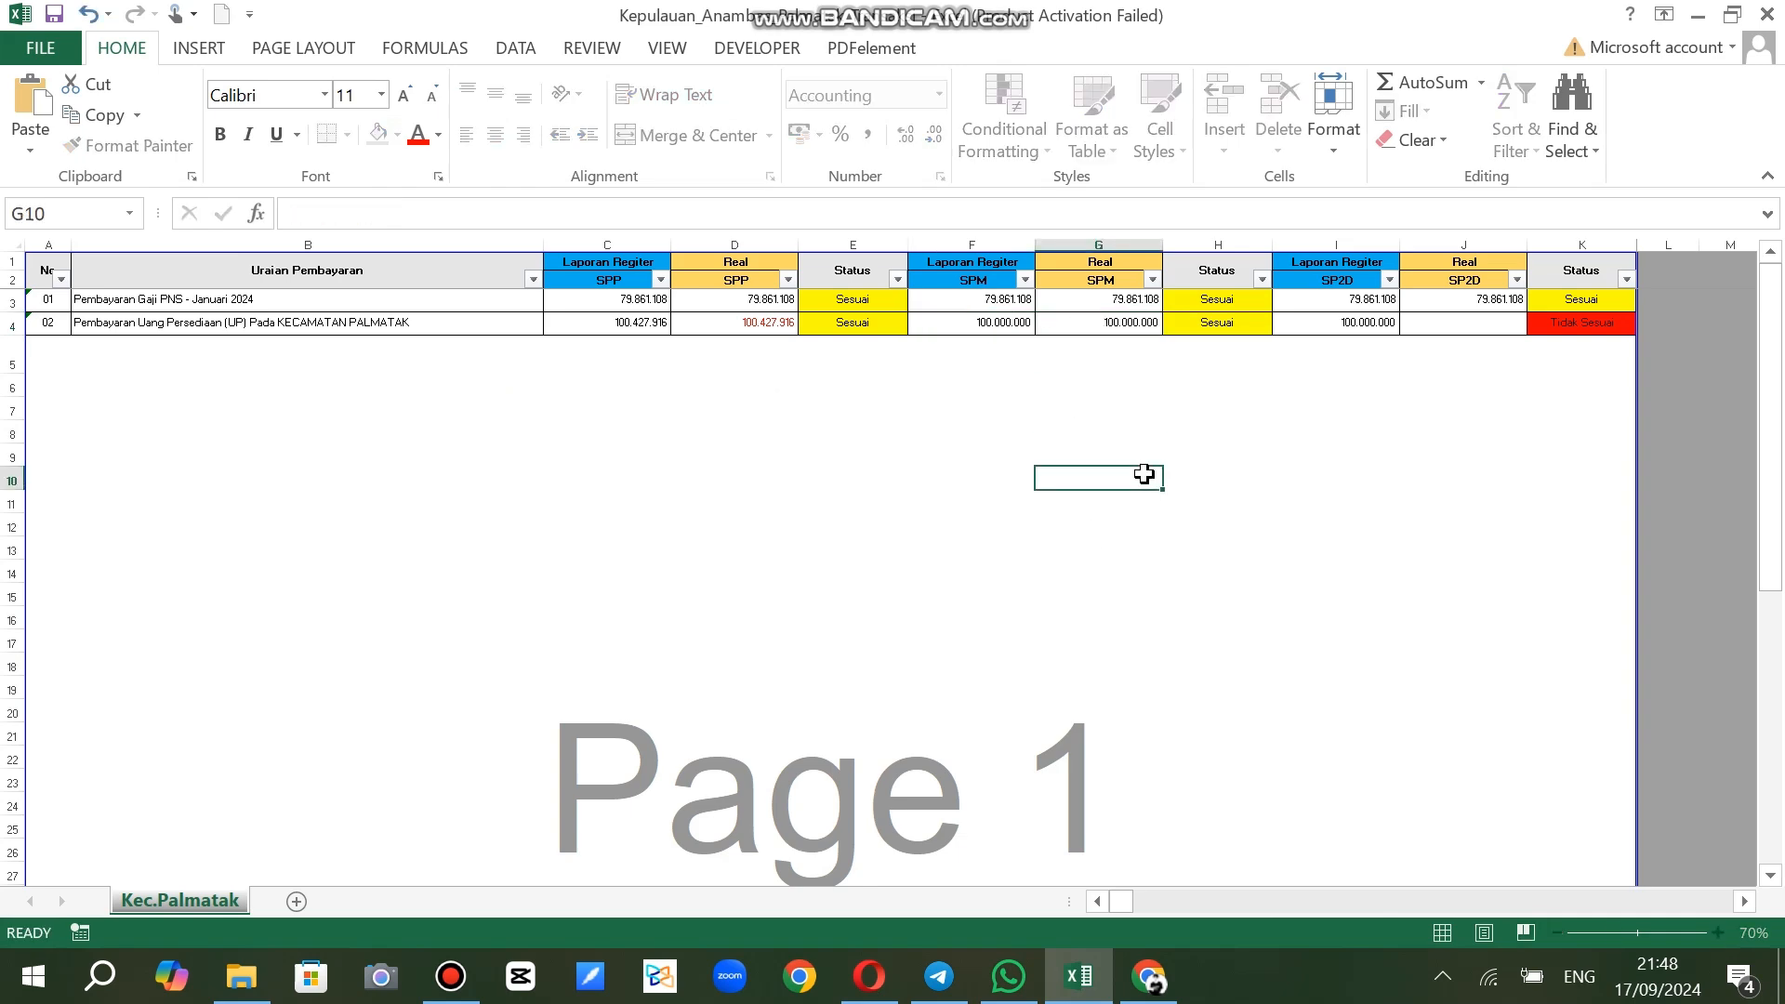
Switch back to SIPD, leave the SPM print page, and list the tracking documents for 2024-01-01 to 2024-01-31 again
click(869, 974)
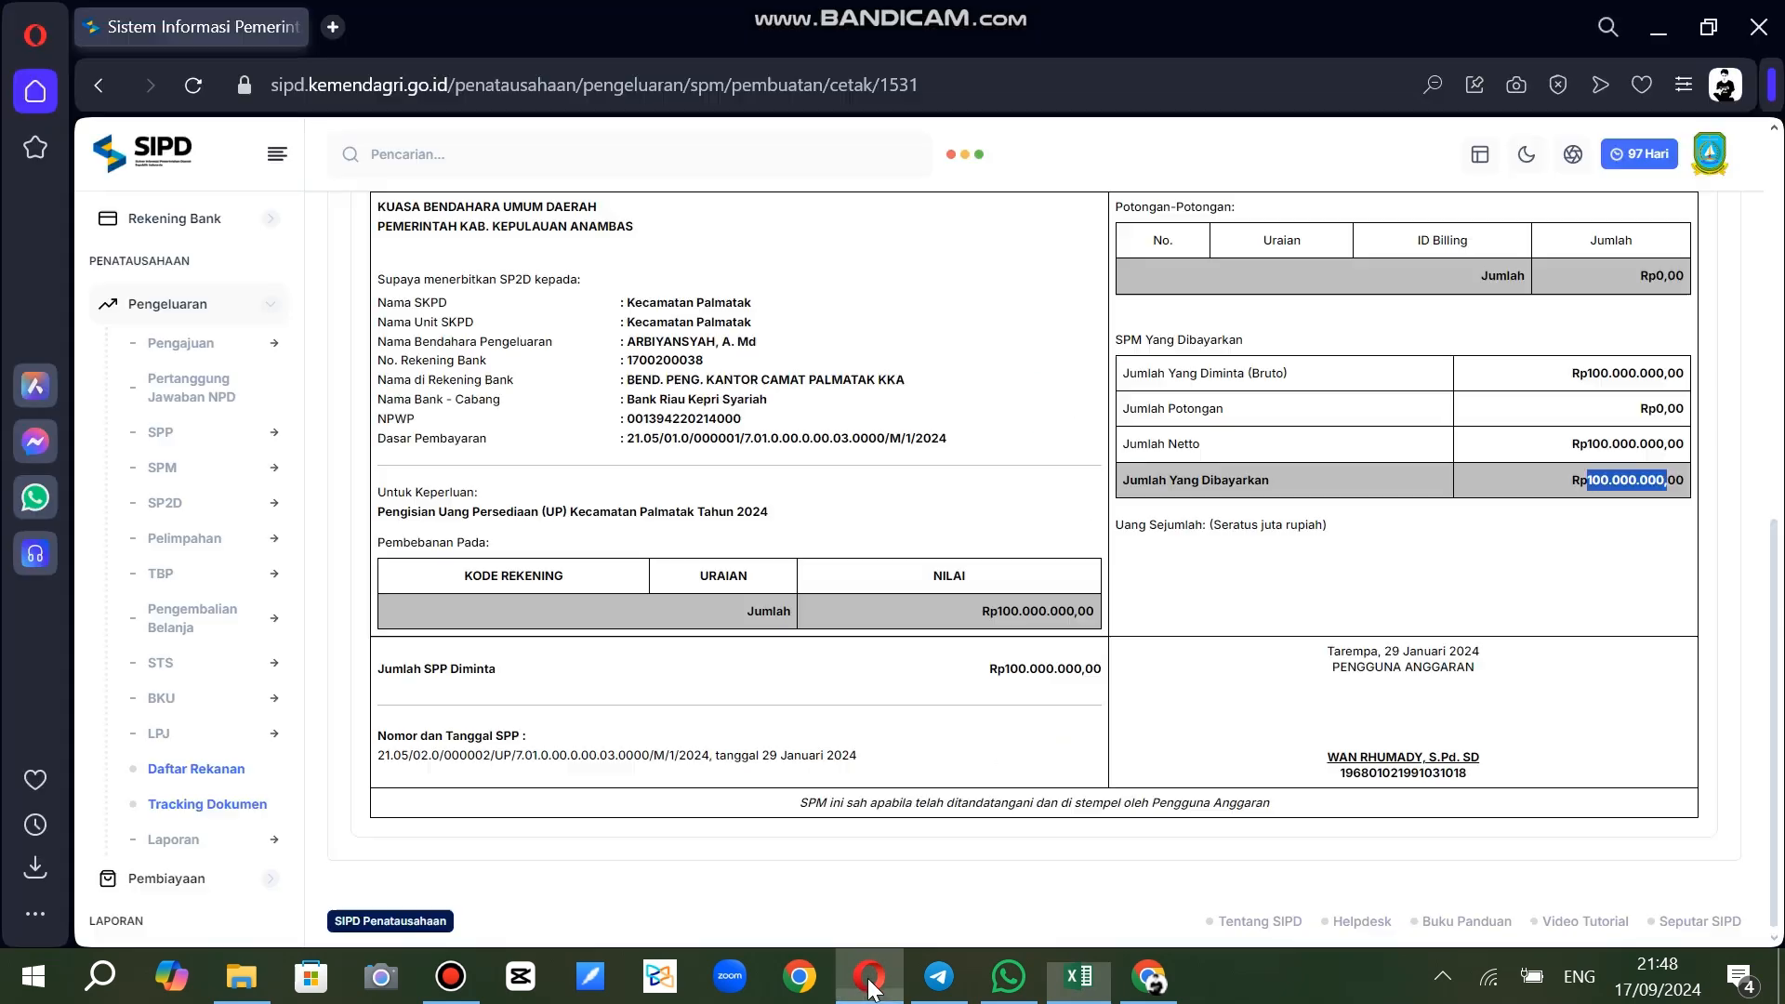
scroll(697, 520, up, 8)
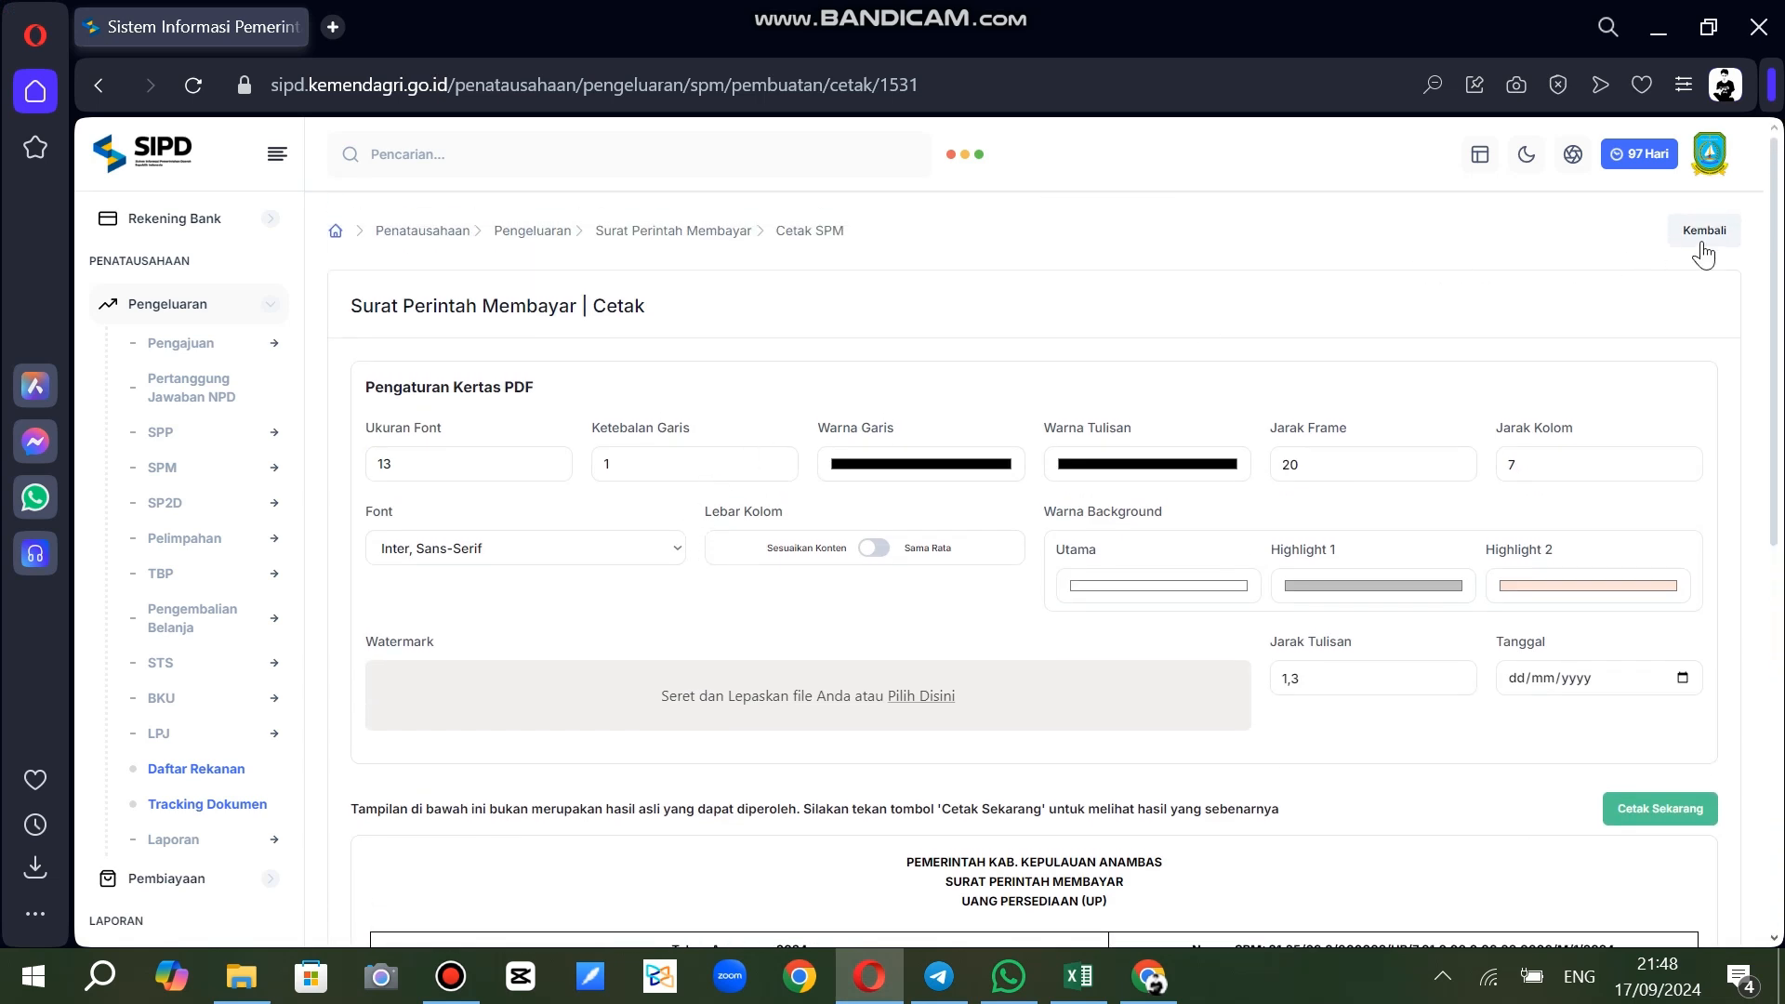
click(1704, 232)
click(518, 416)
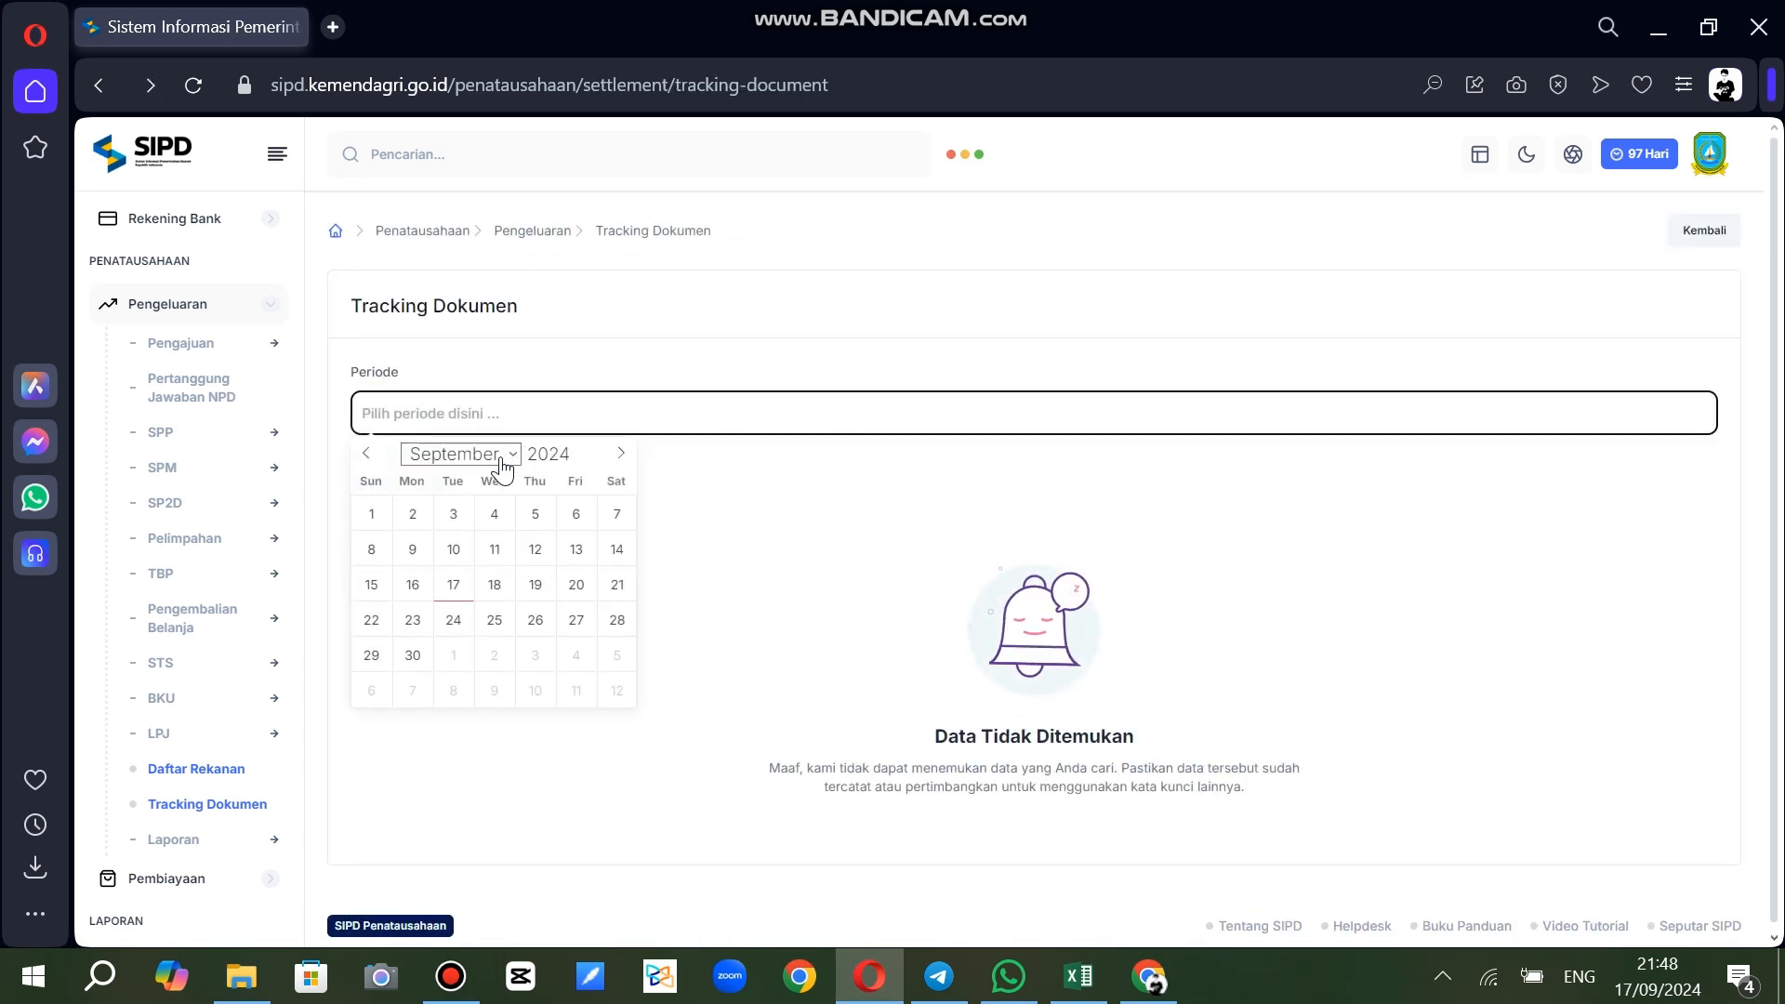
click(462, 453)
key(Escape)
click(466, 481)
click(412, 517)
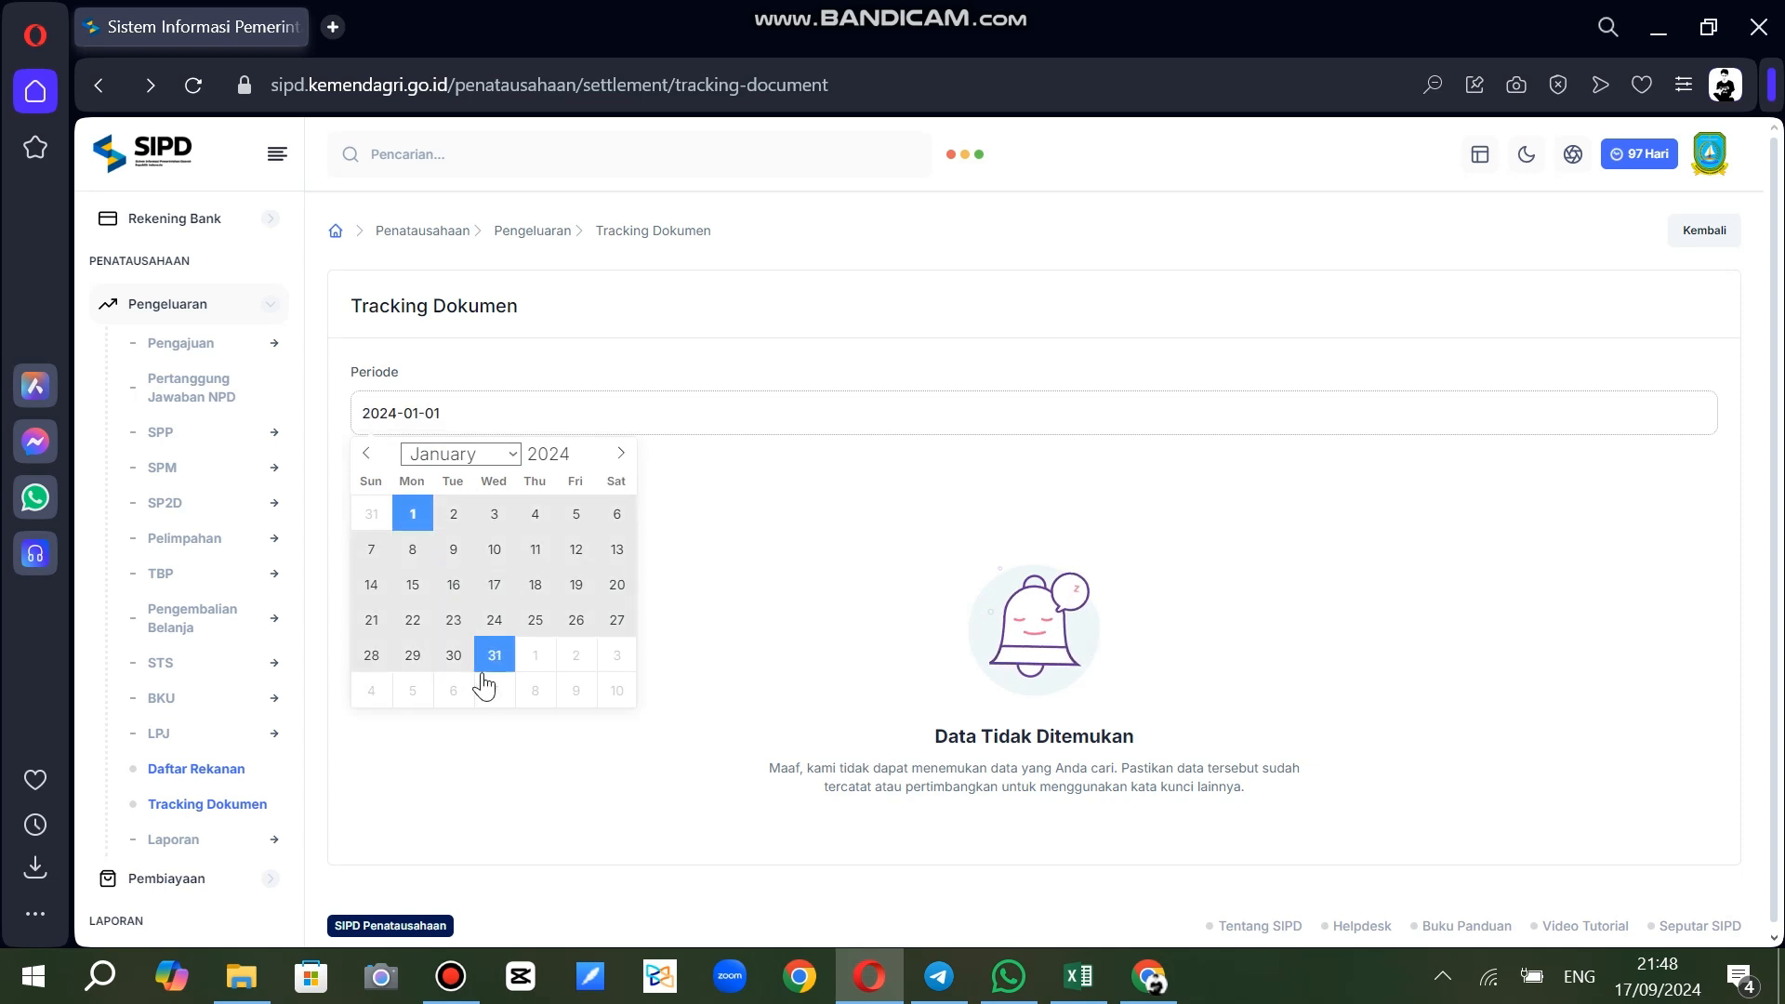
click(489, 658)
click(409, 479)
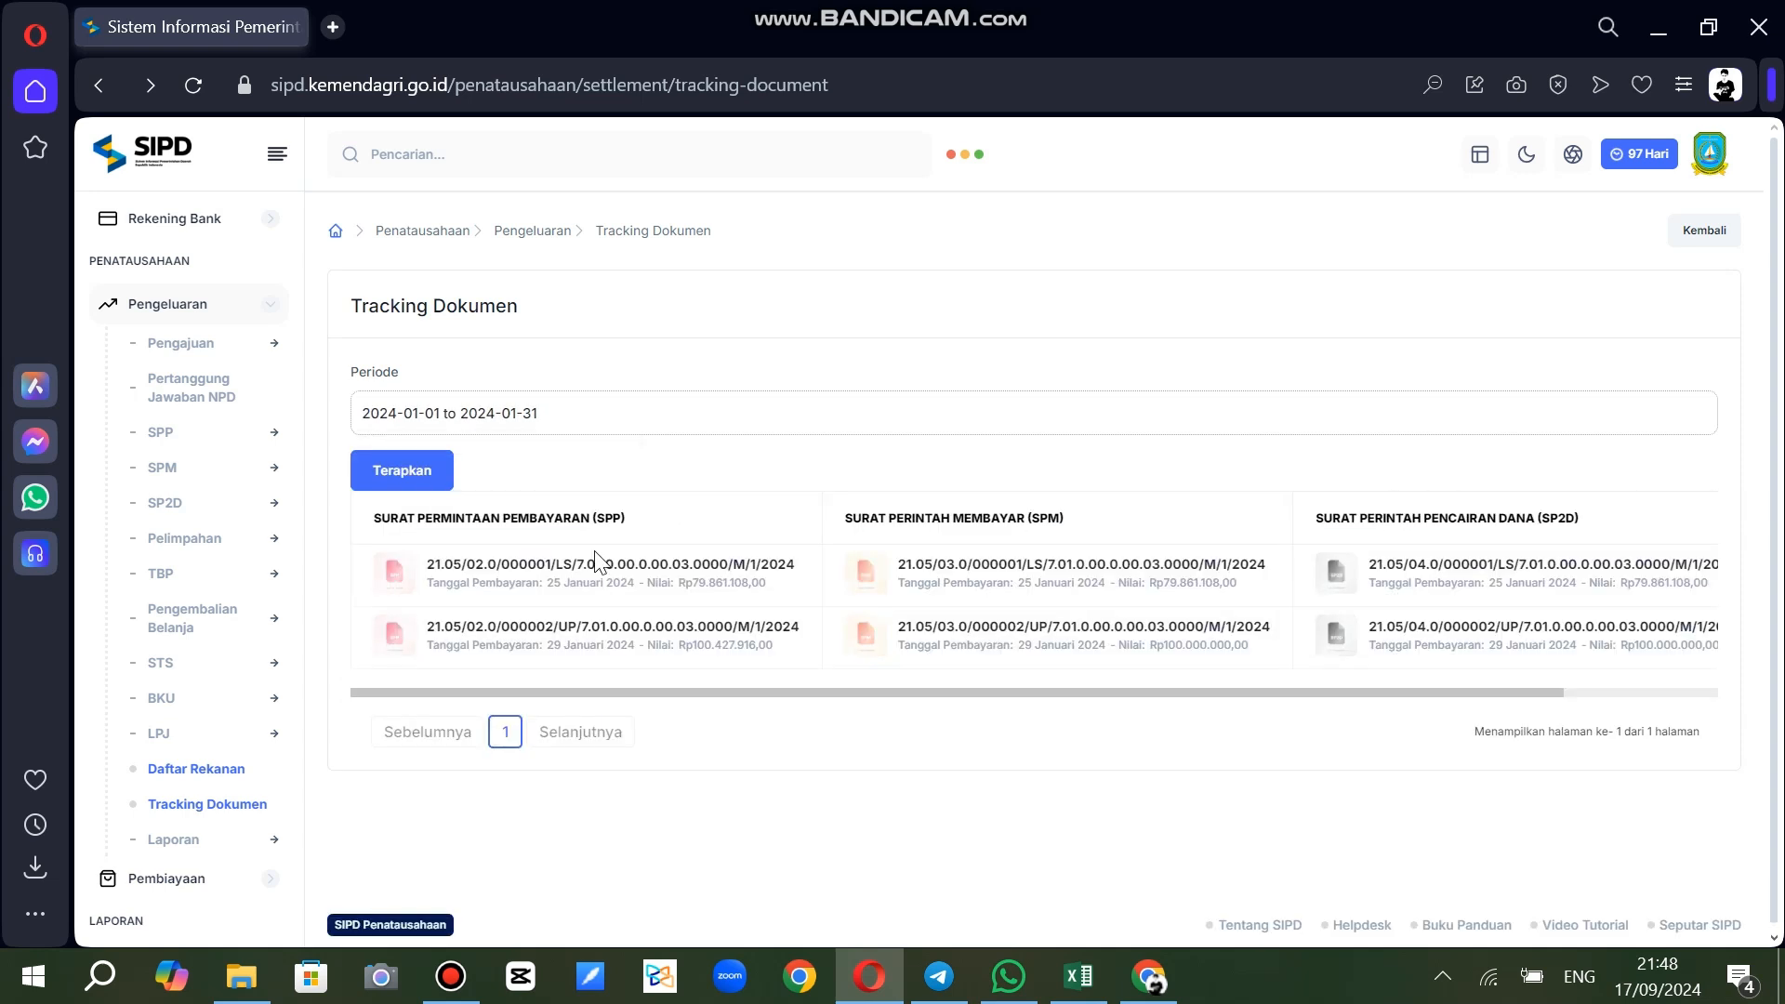
Open the SP2D print page of the UP document dated 29 Januari 2024
drag(1162, 699, 1673, 678)
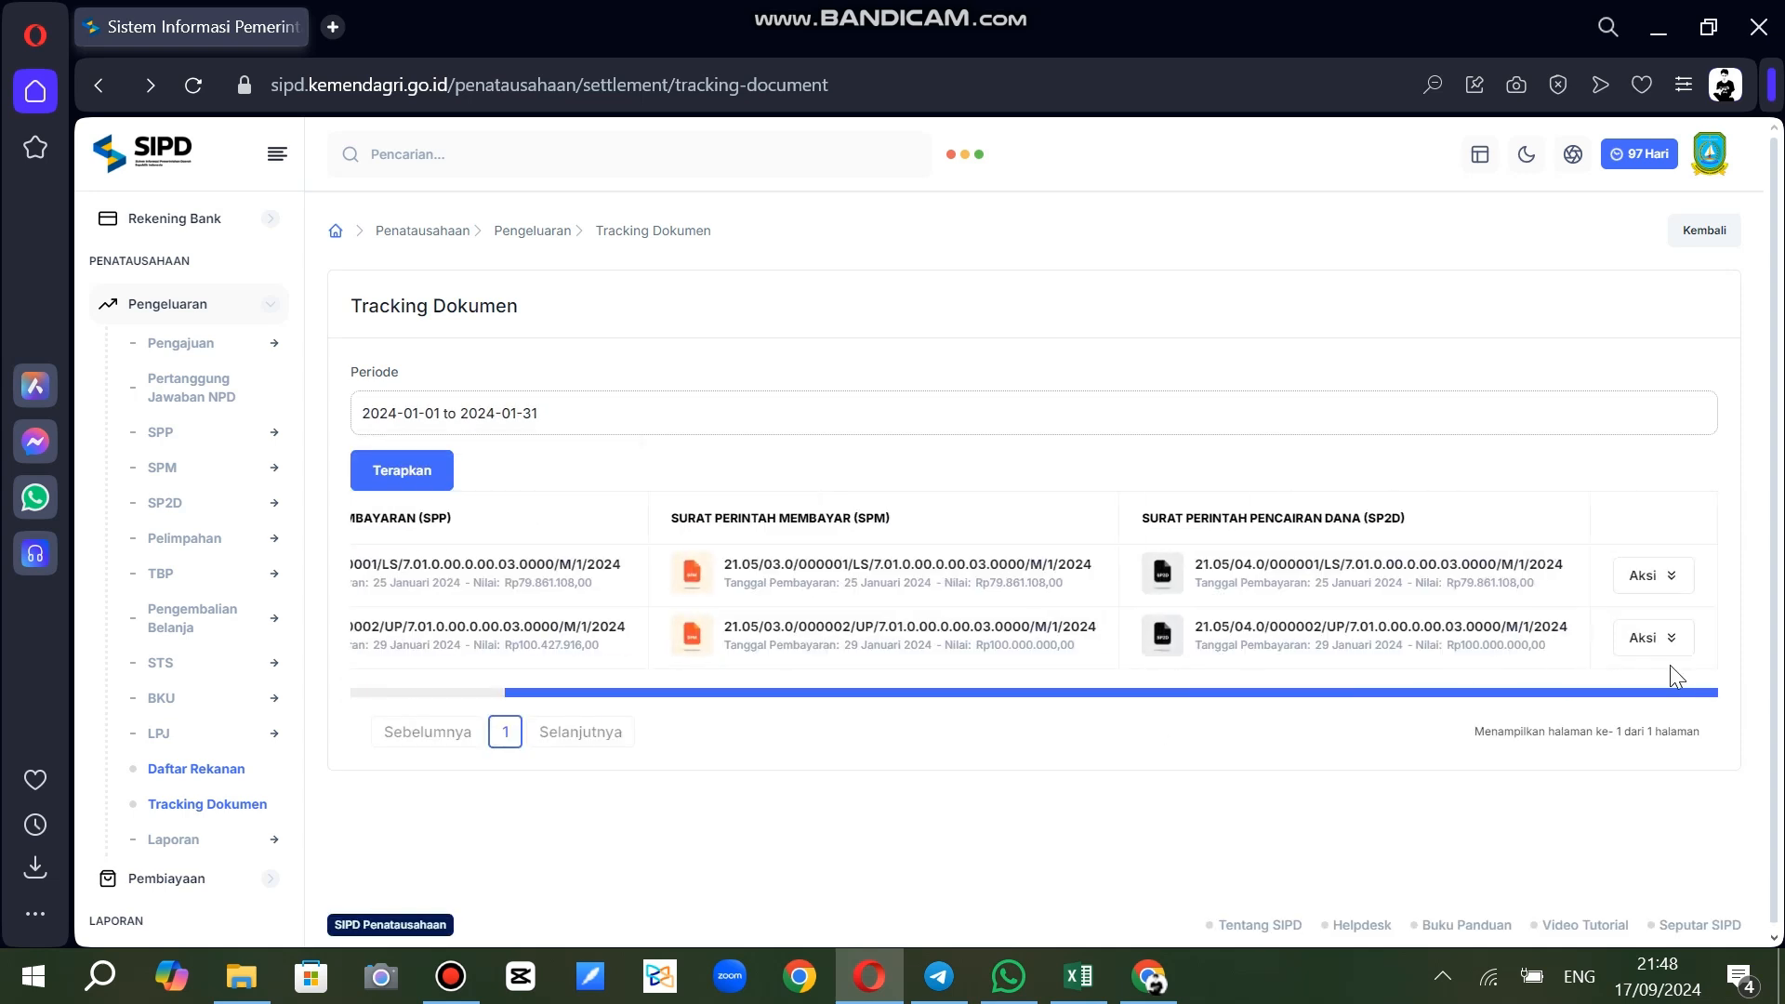
click(1626, 650)
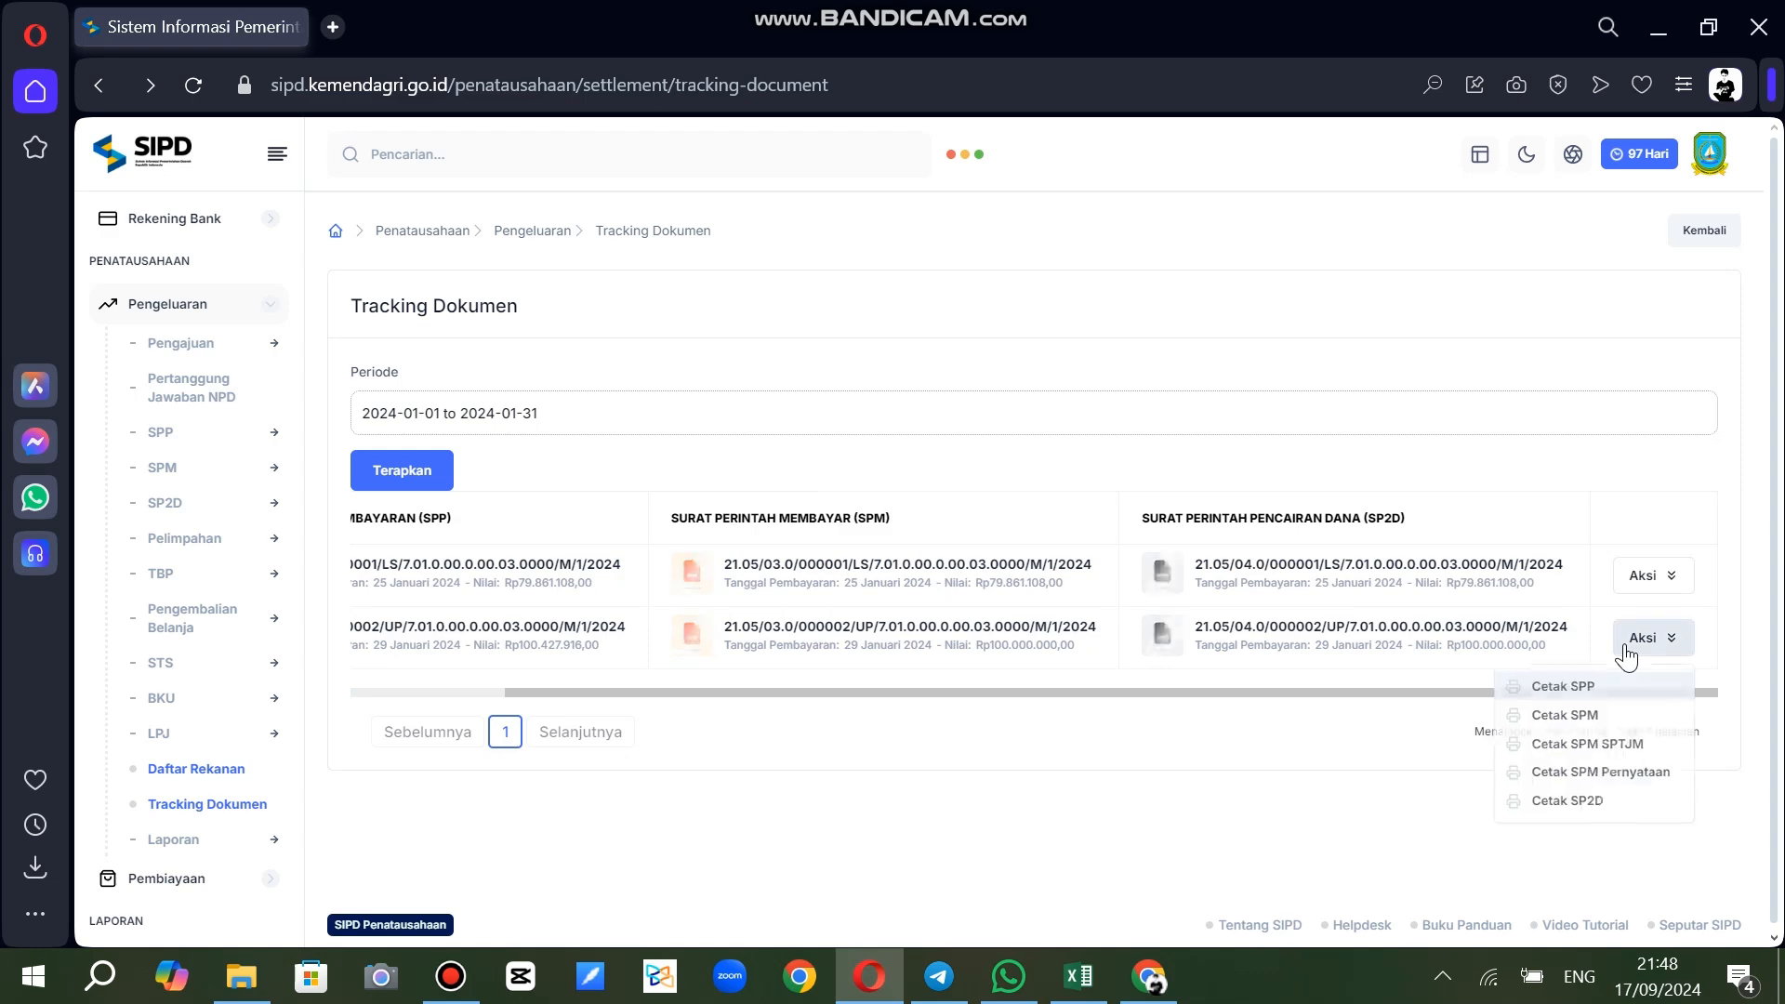
click(1576, 803)
Copy the SP2D yang Dibayarkan amount 100.000.000 from the SP2D into the real SP2D cell J4 in Excel
scroll(1577, 818, down, 10)
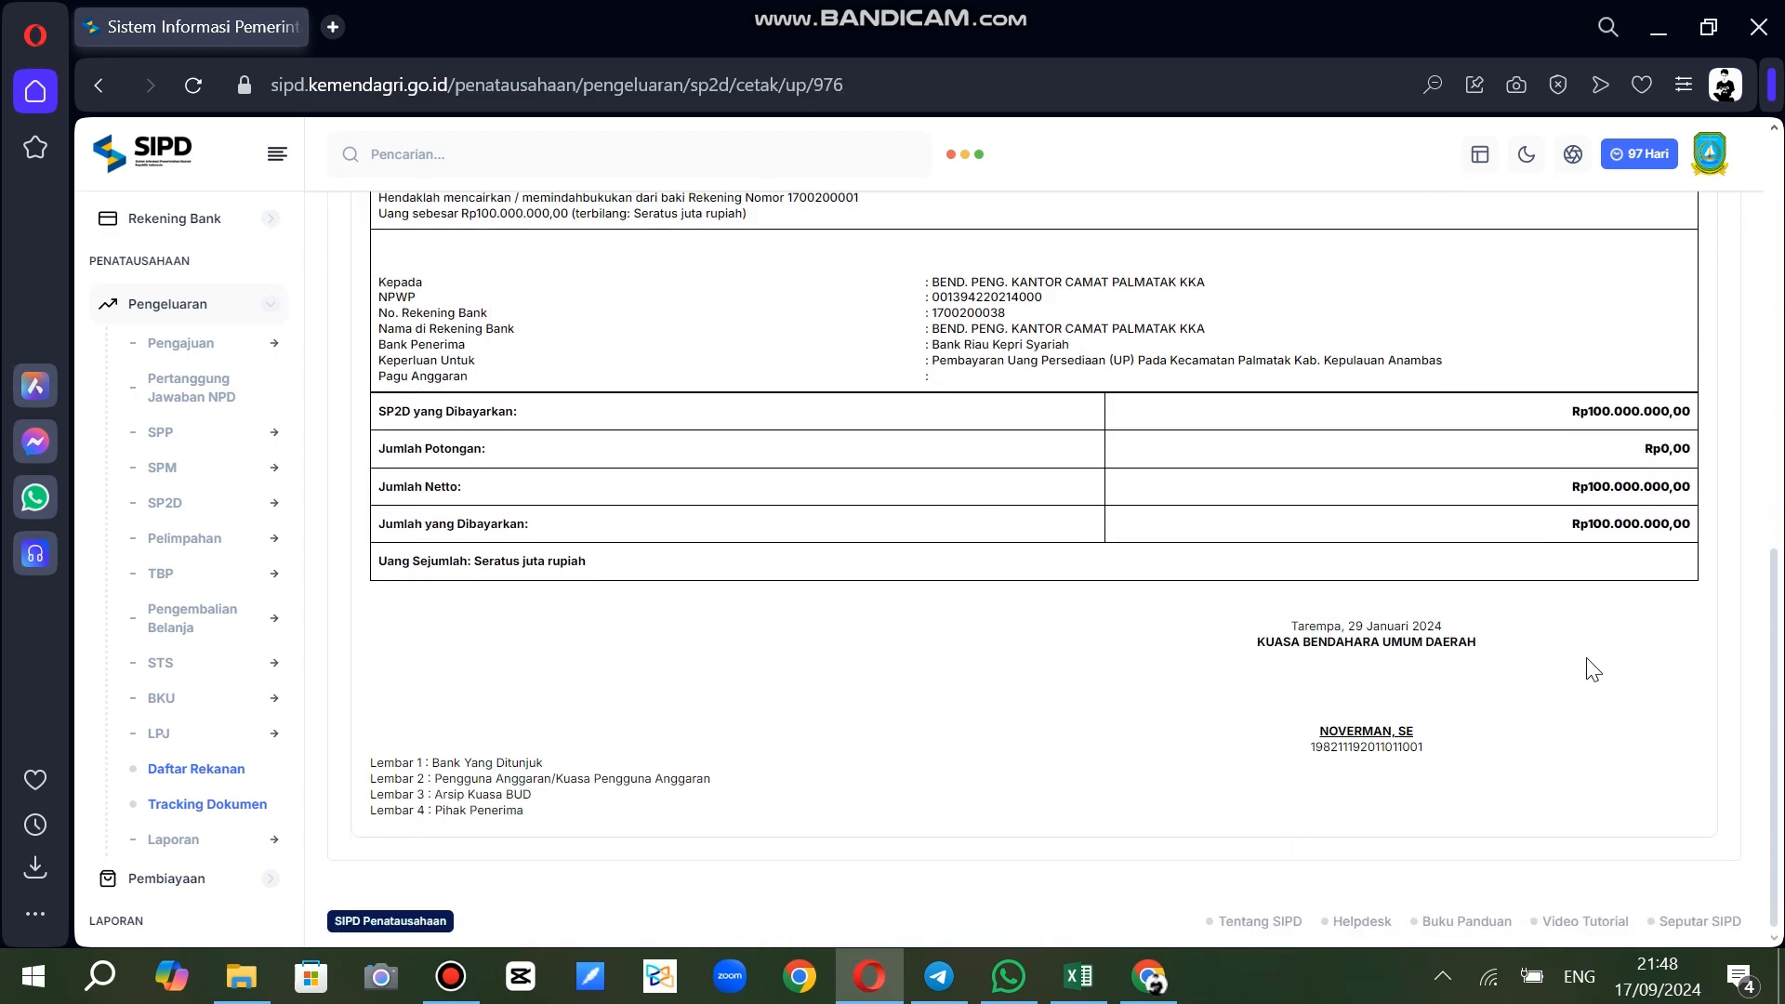
drag(1589, 411, 1661, 416)
key(ctrl+c)
click(1078, 976)
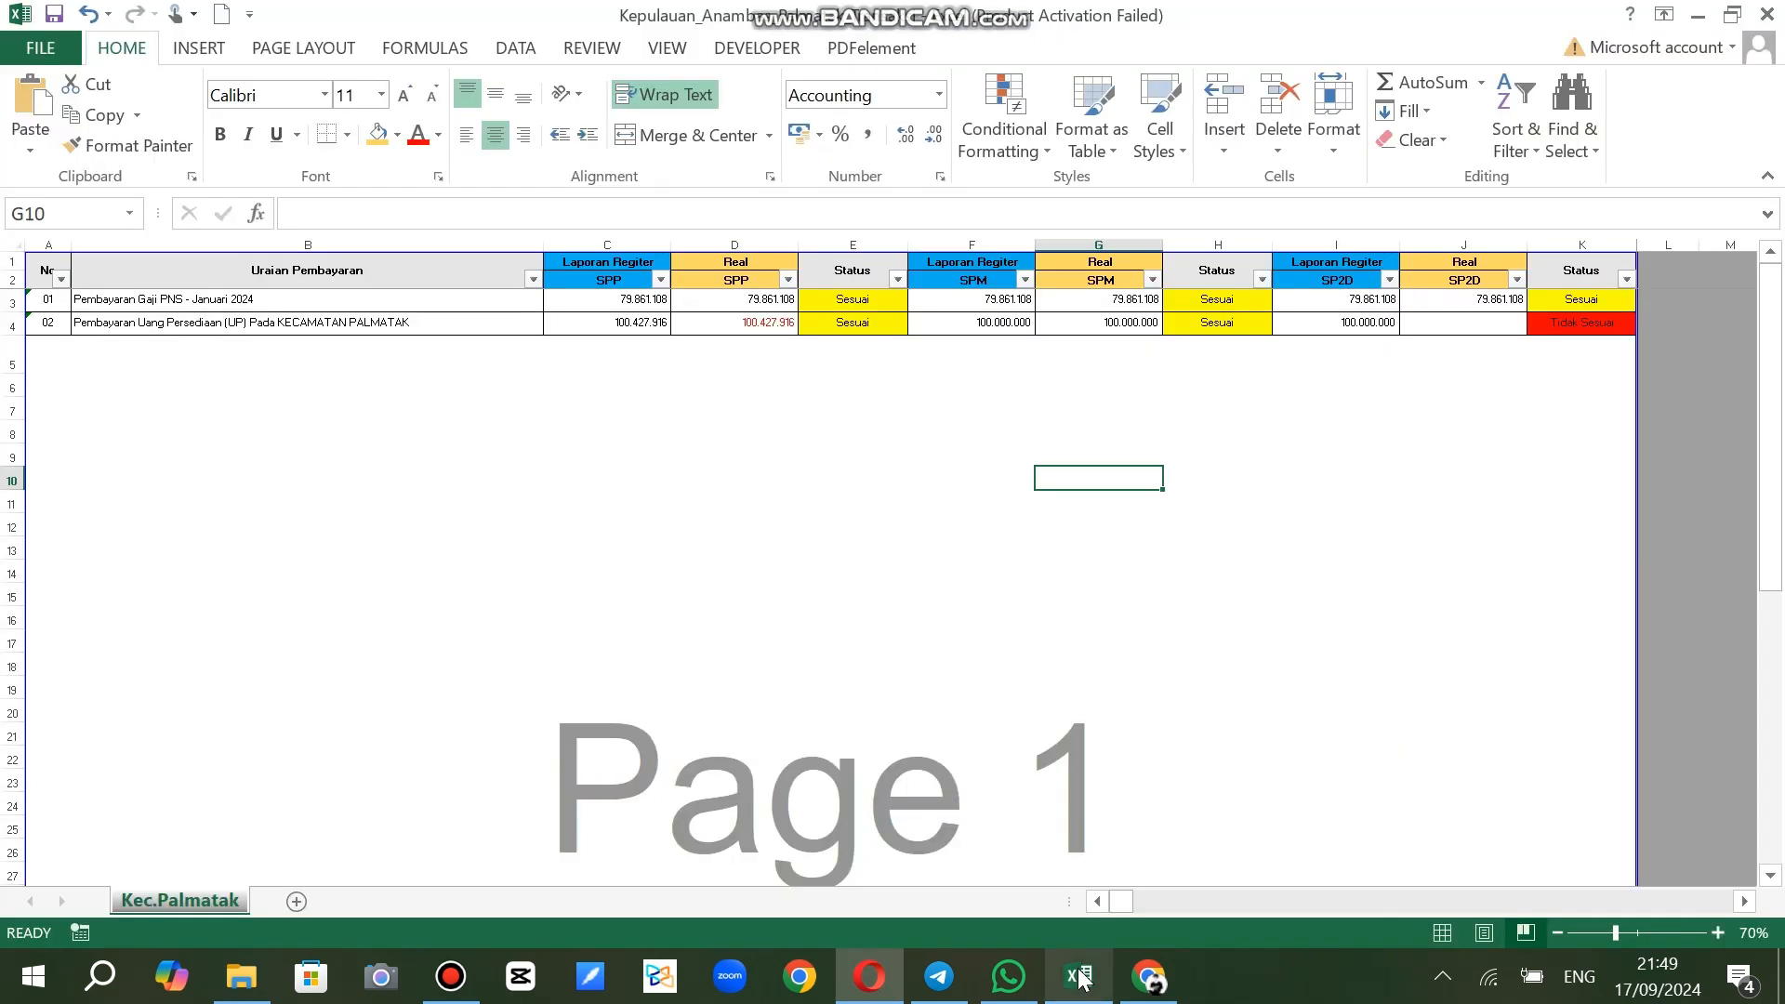
click(1488, 320)
double_click(1487, 321)
key(ctrl+v)
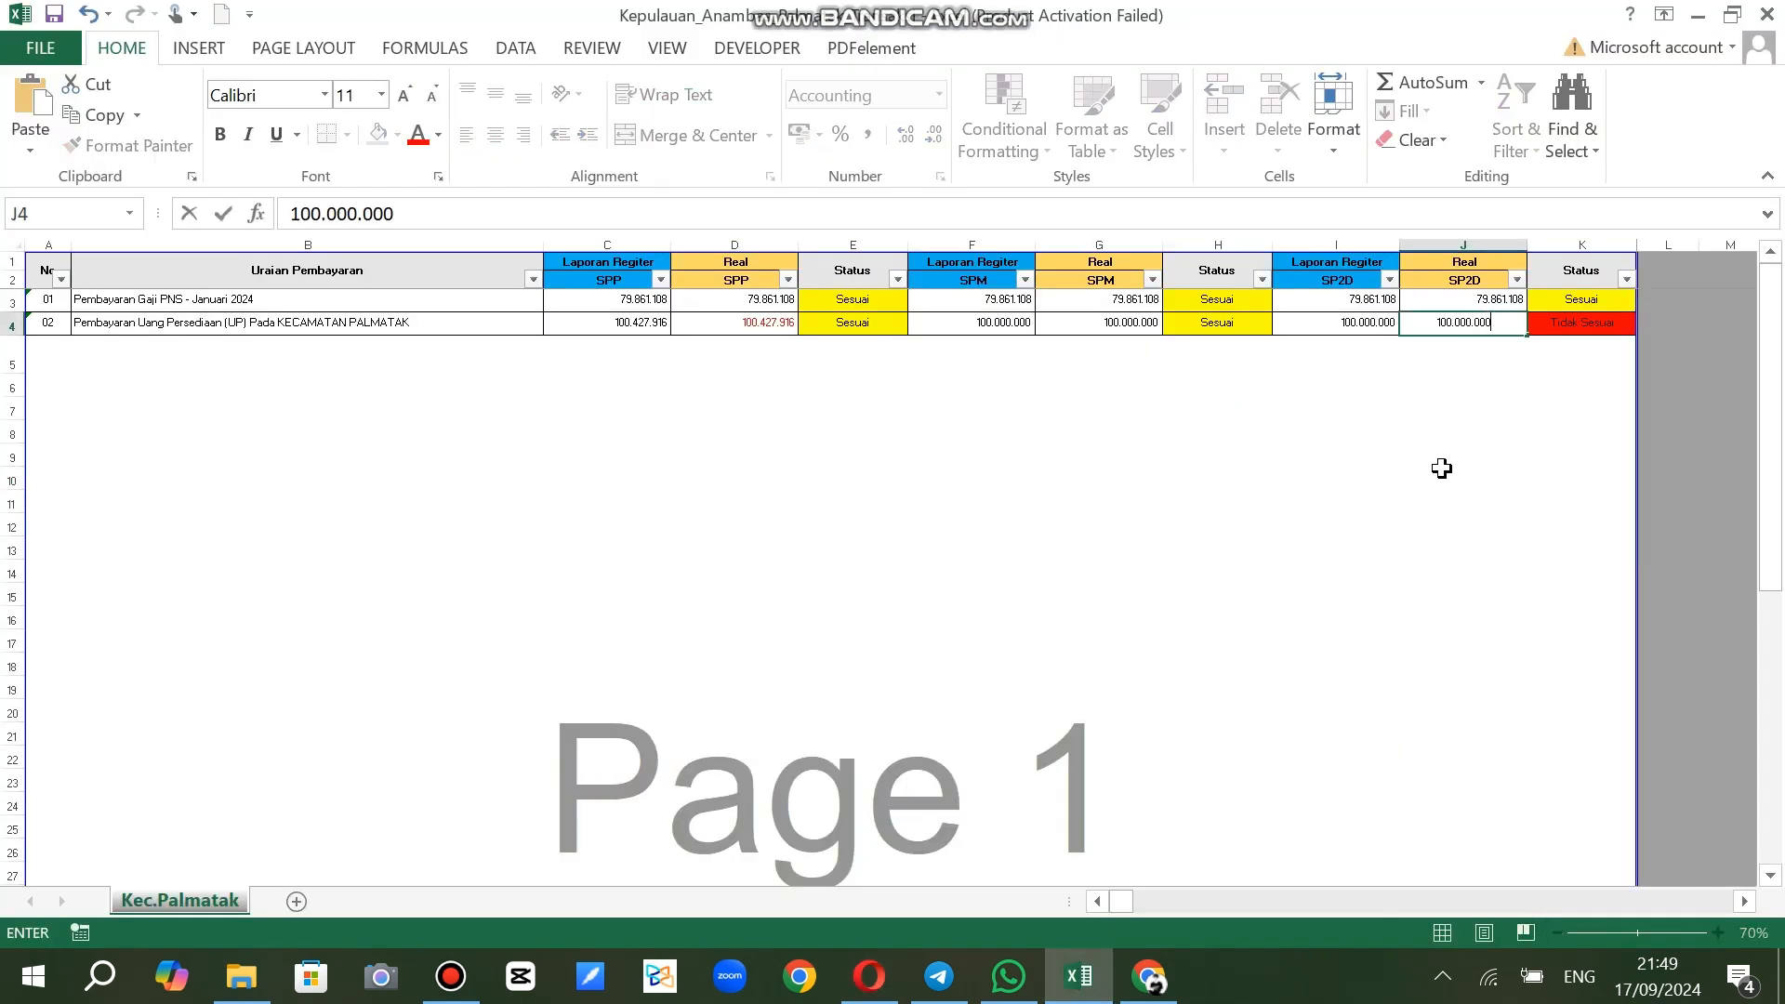
click(1443, 472)
Replace the real SPP amount in D4 with 100.000.000
click(744, 323)
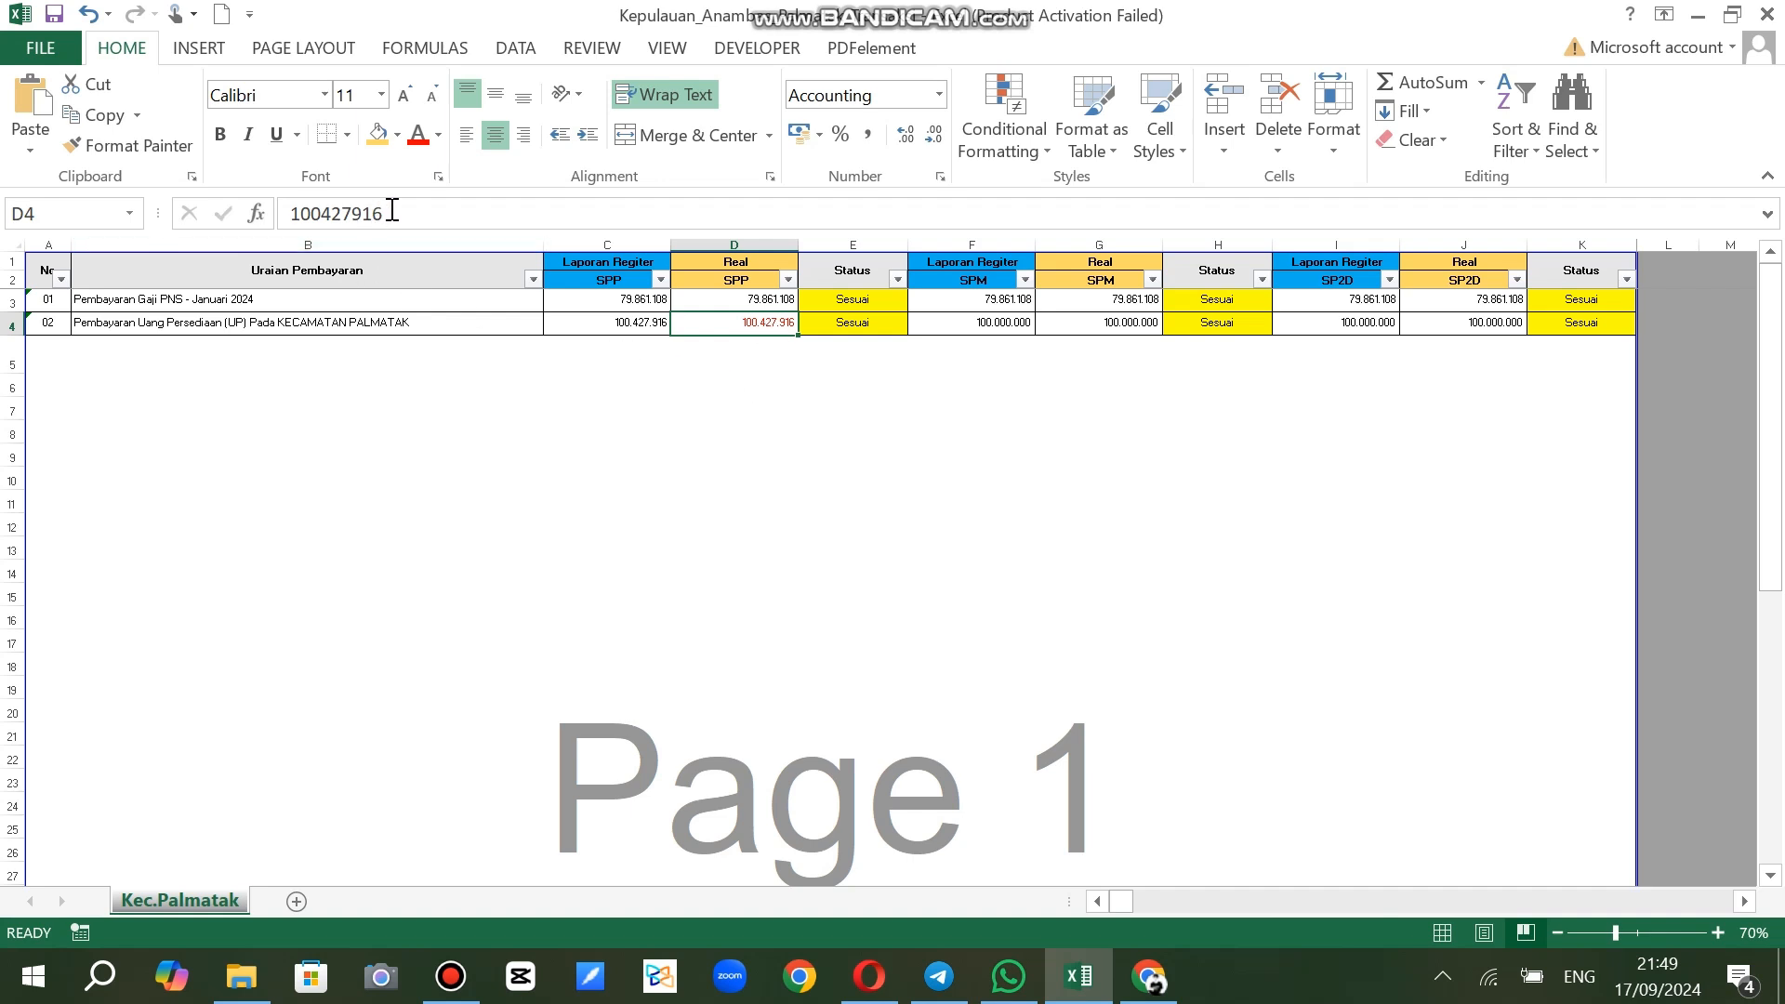
drag(383, 213, 260, 216)
key(ctrl+v)
click(656, 522)
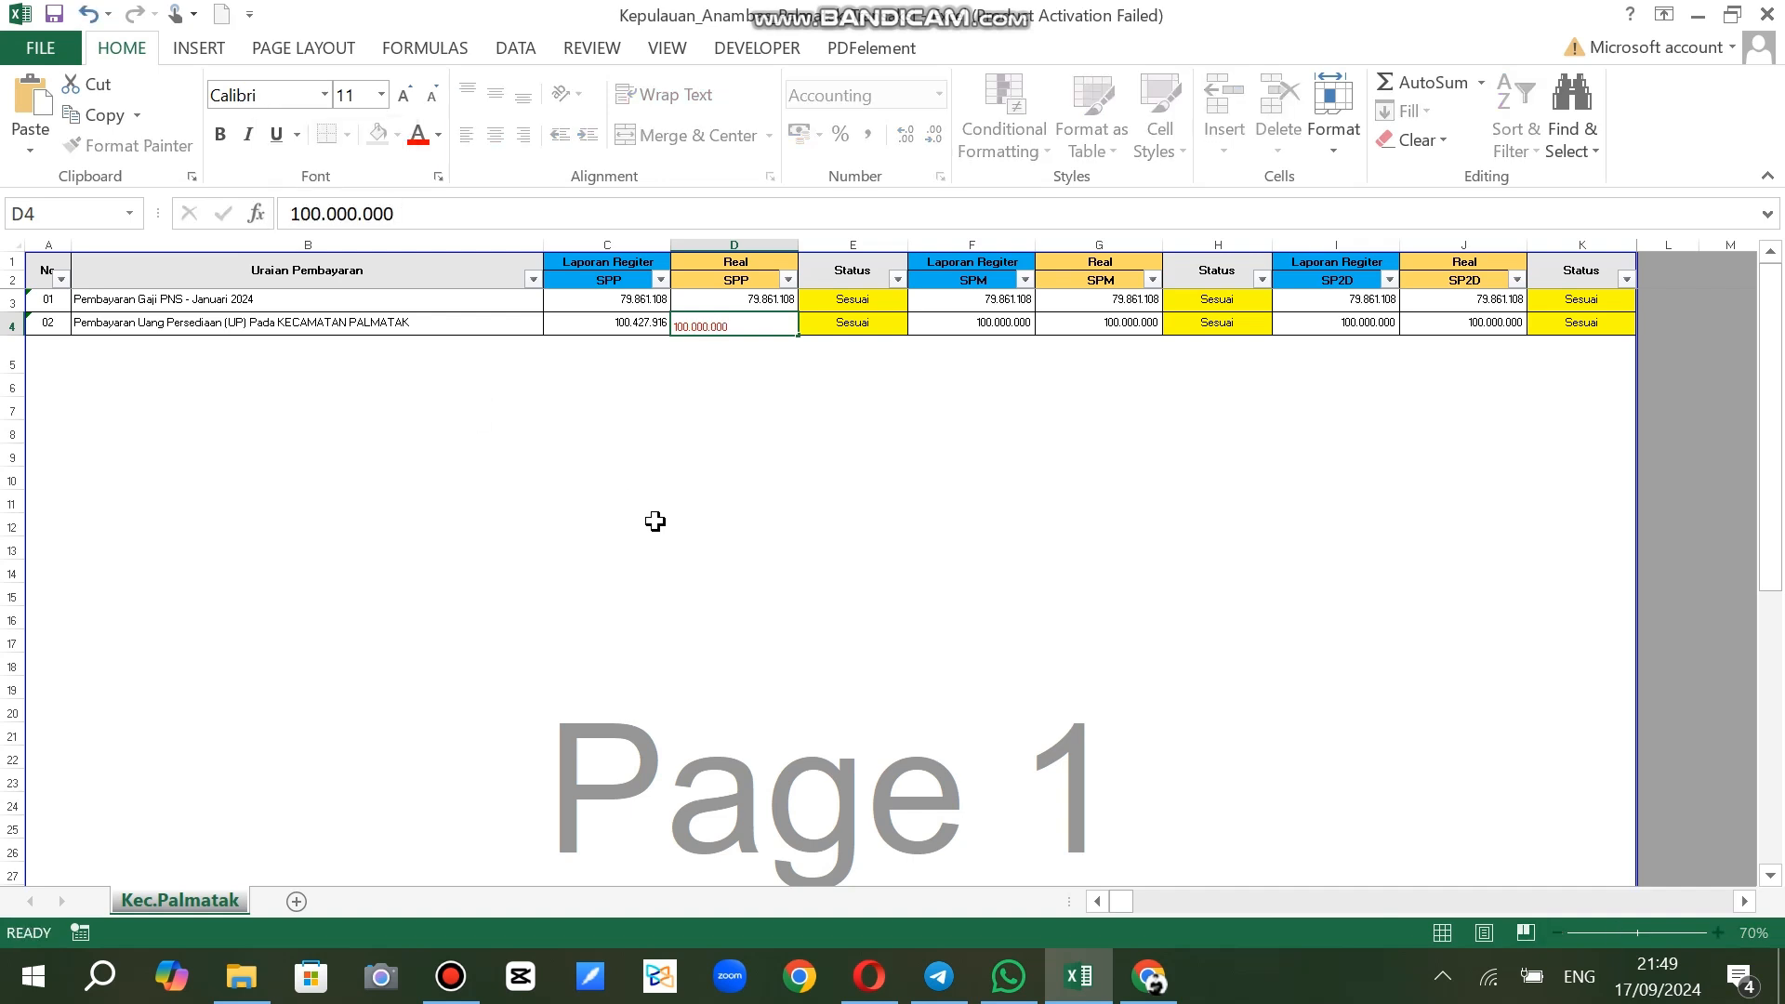
click(755, 326)
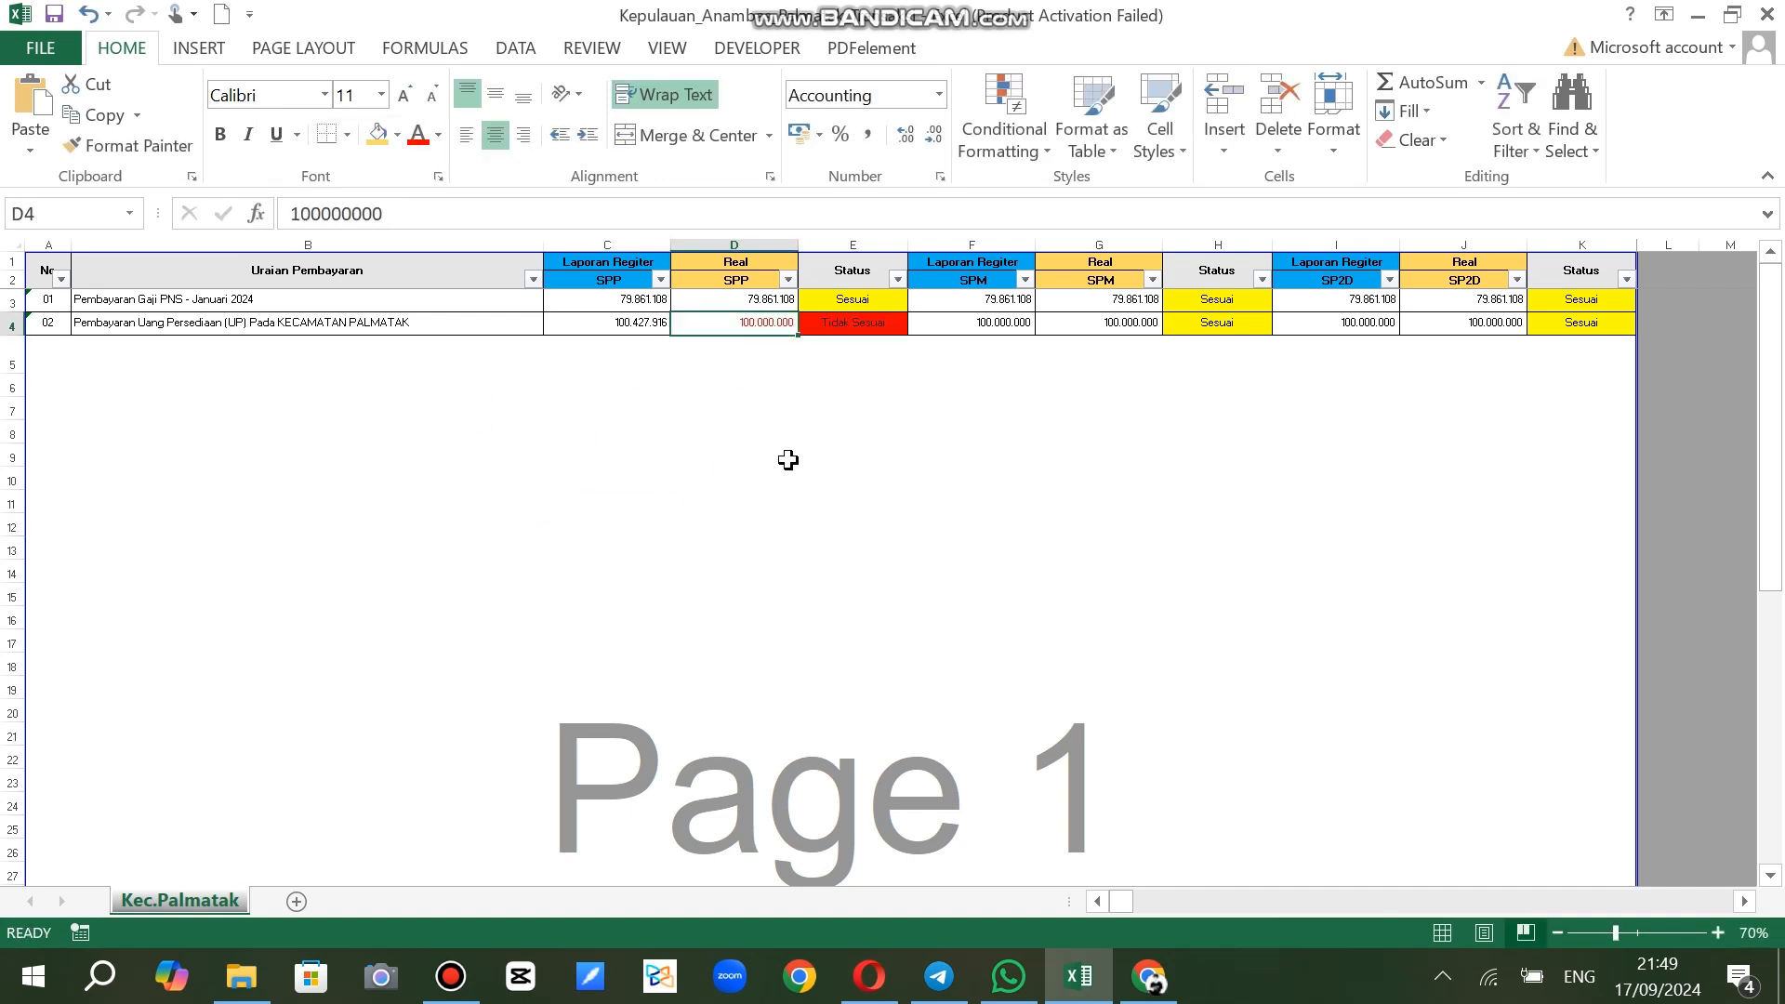
click(788, 461)
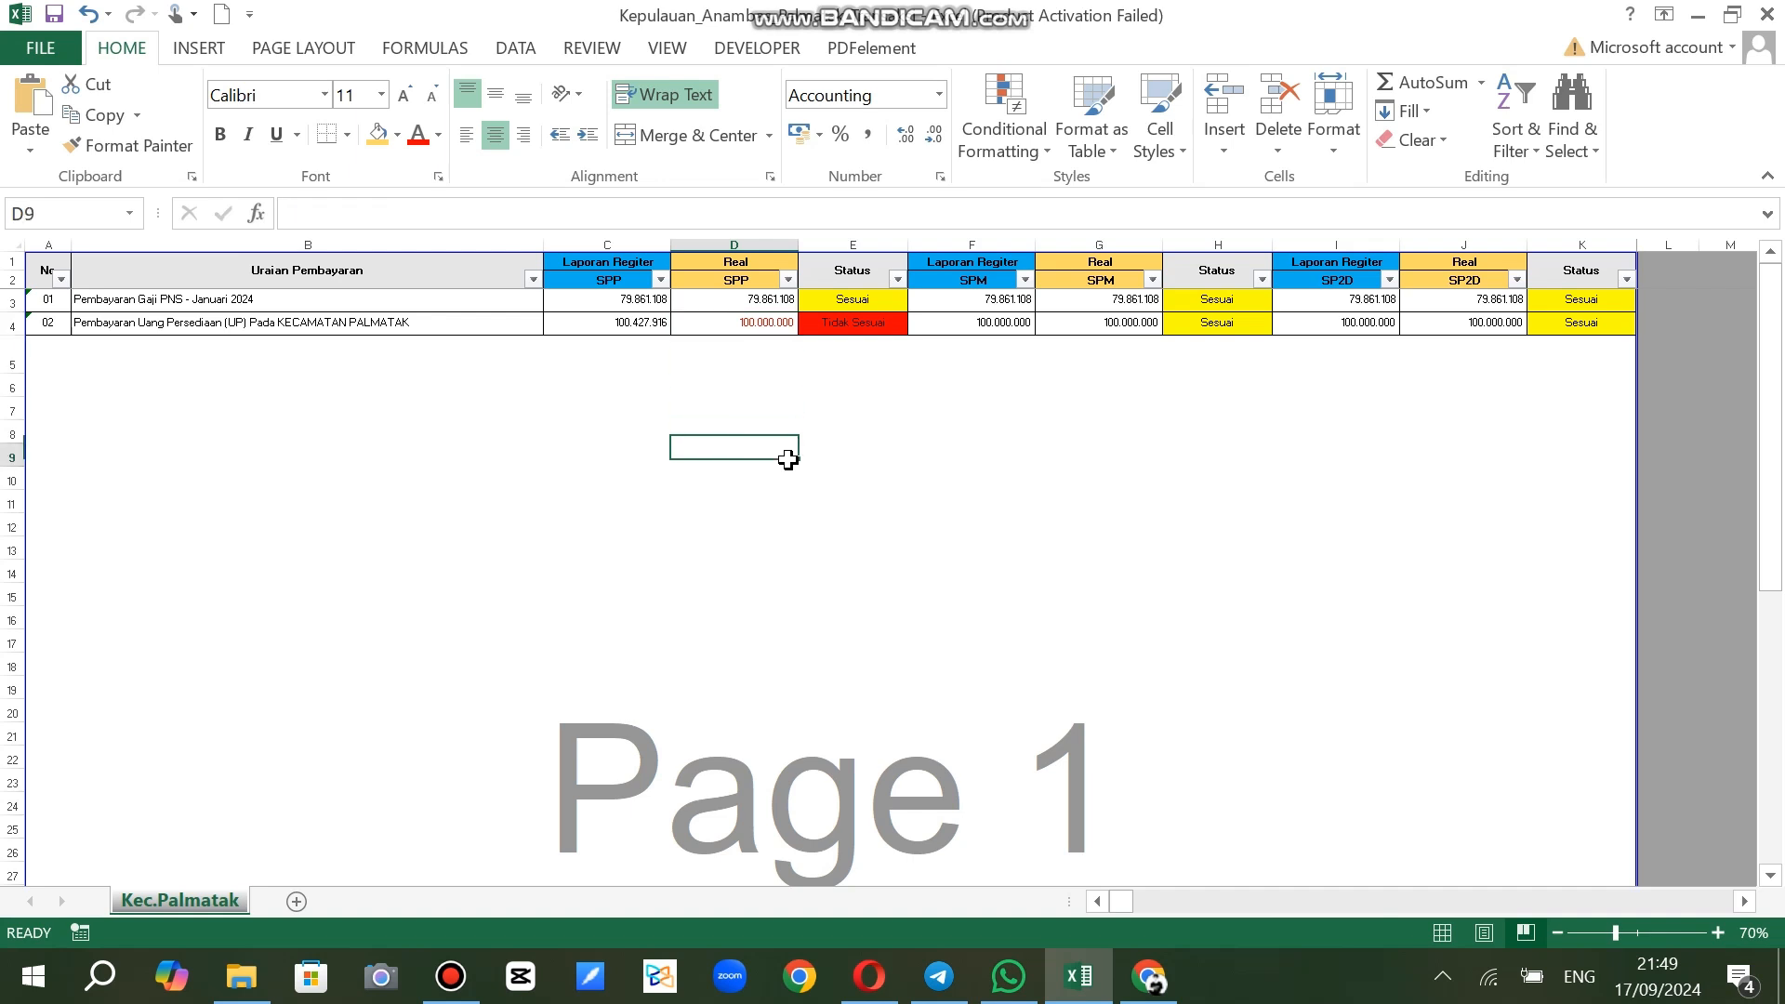
Save the comparison workbook
click(768, 332)
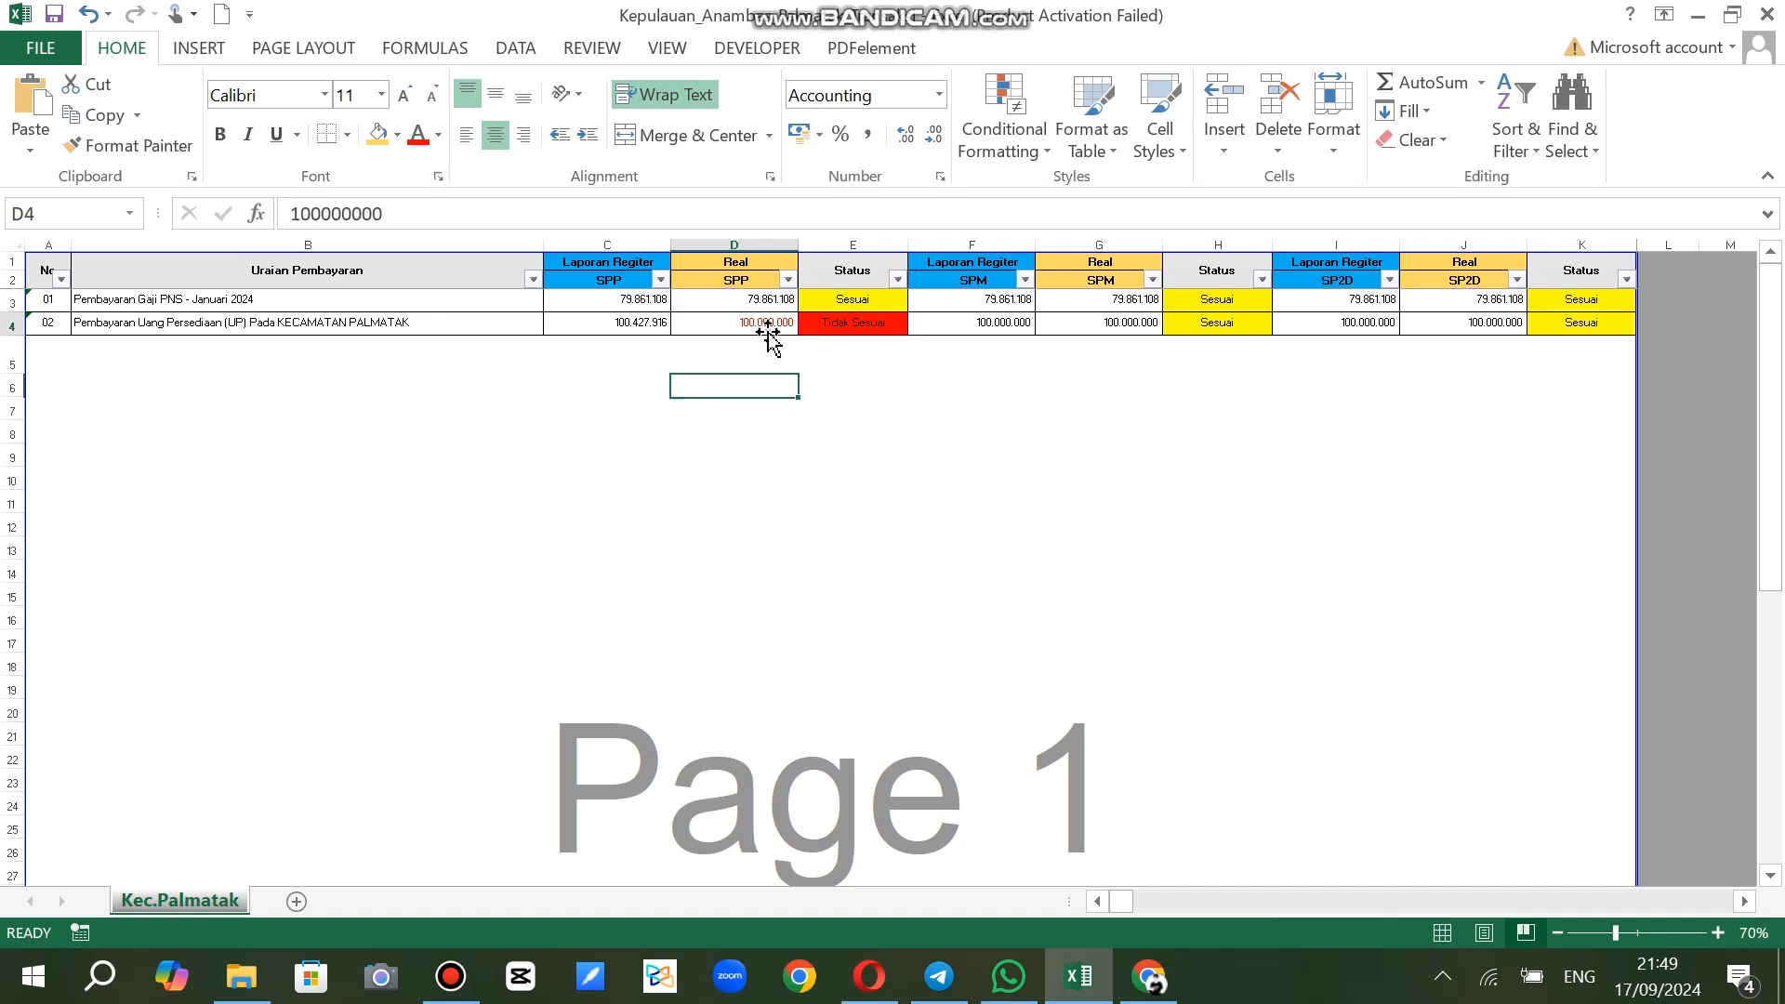
click(760, 356)
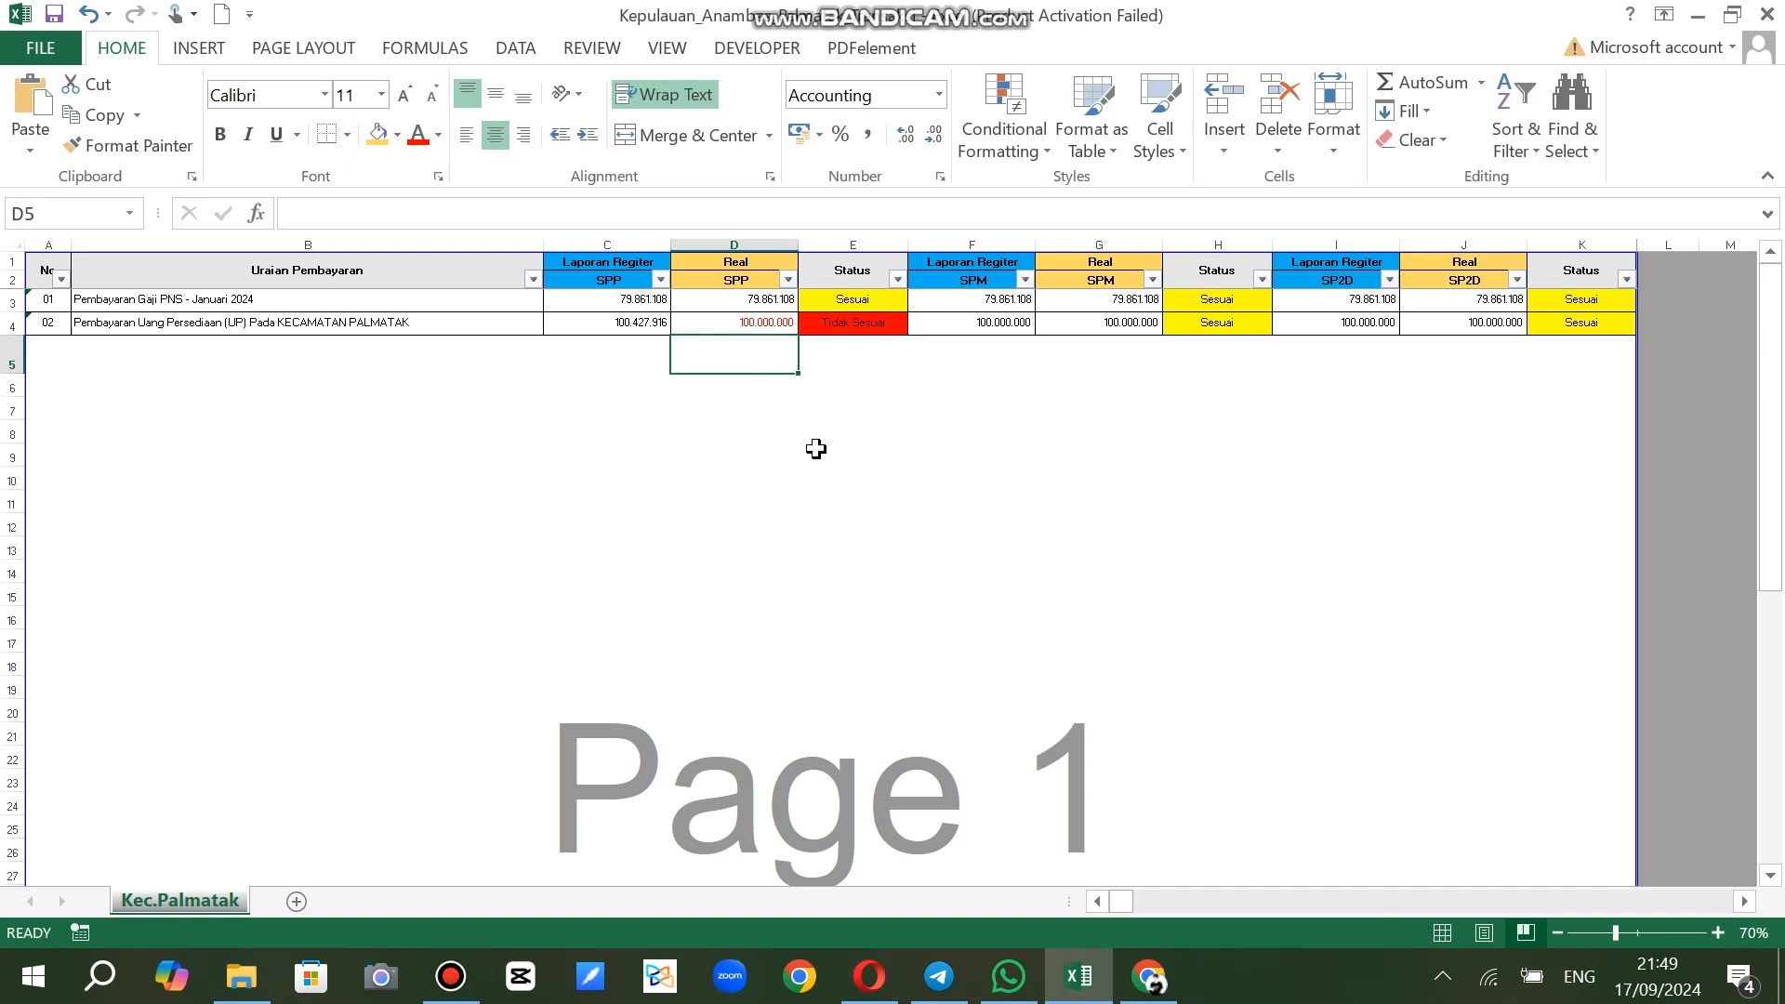
key(ctrl+s)
click(815, 449)
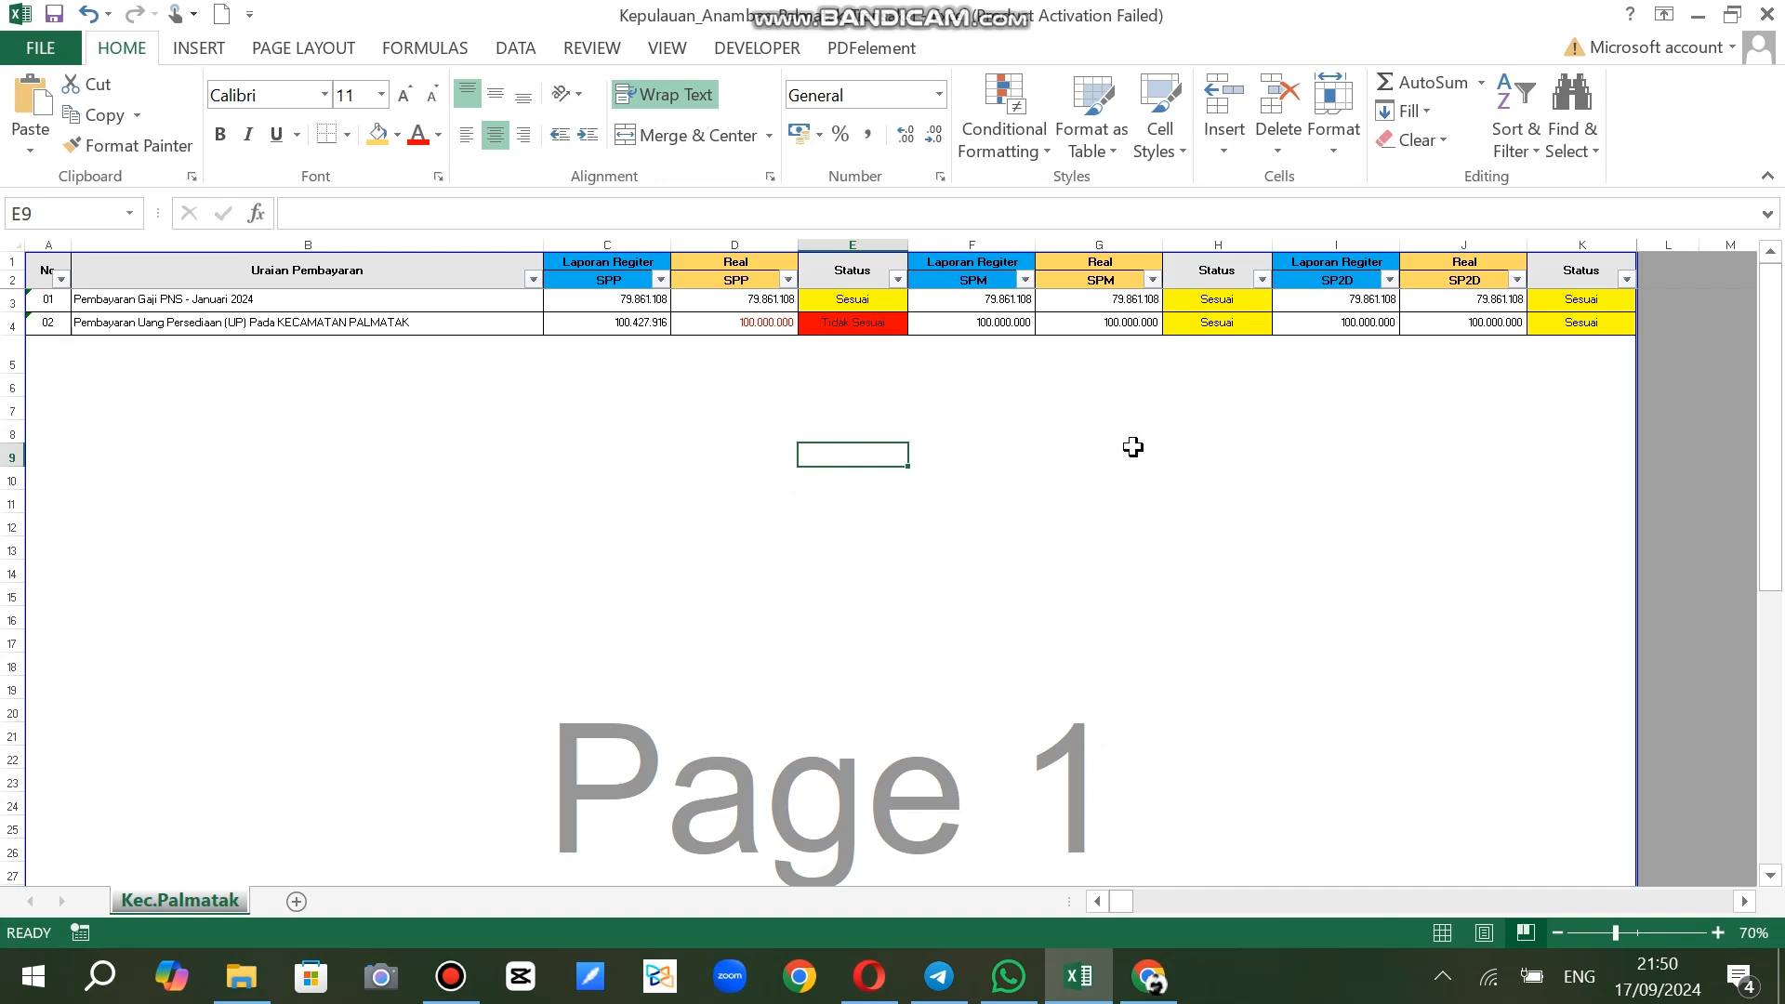
click(1062, 479)
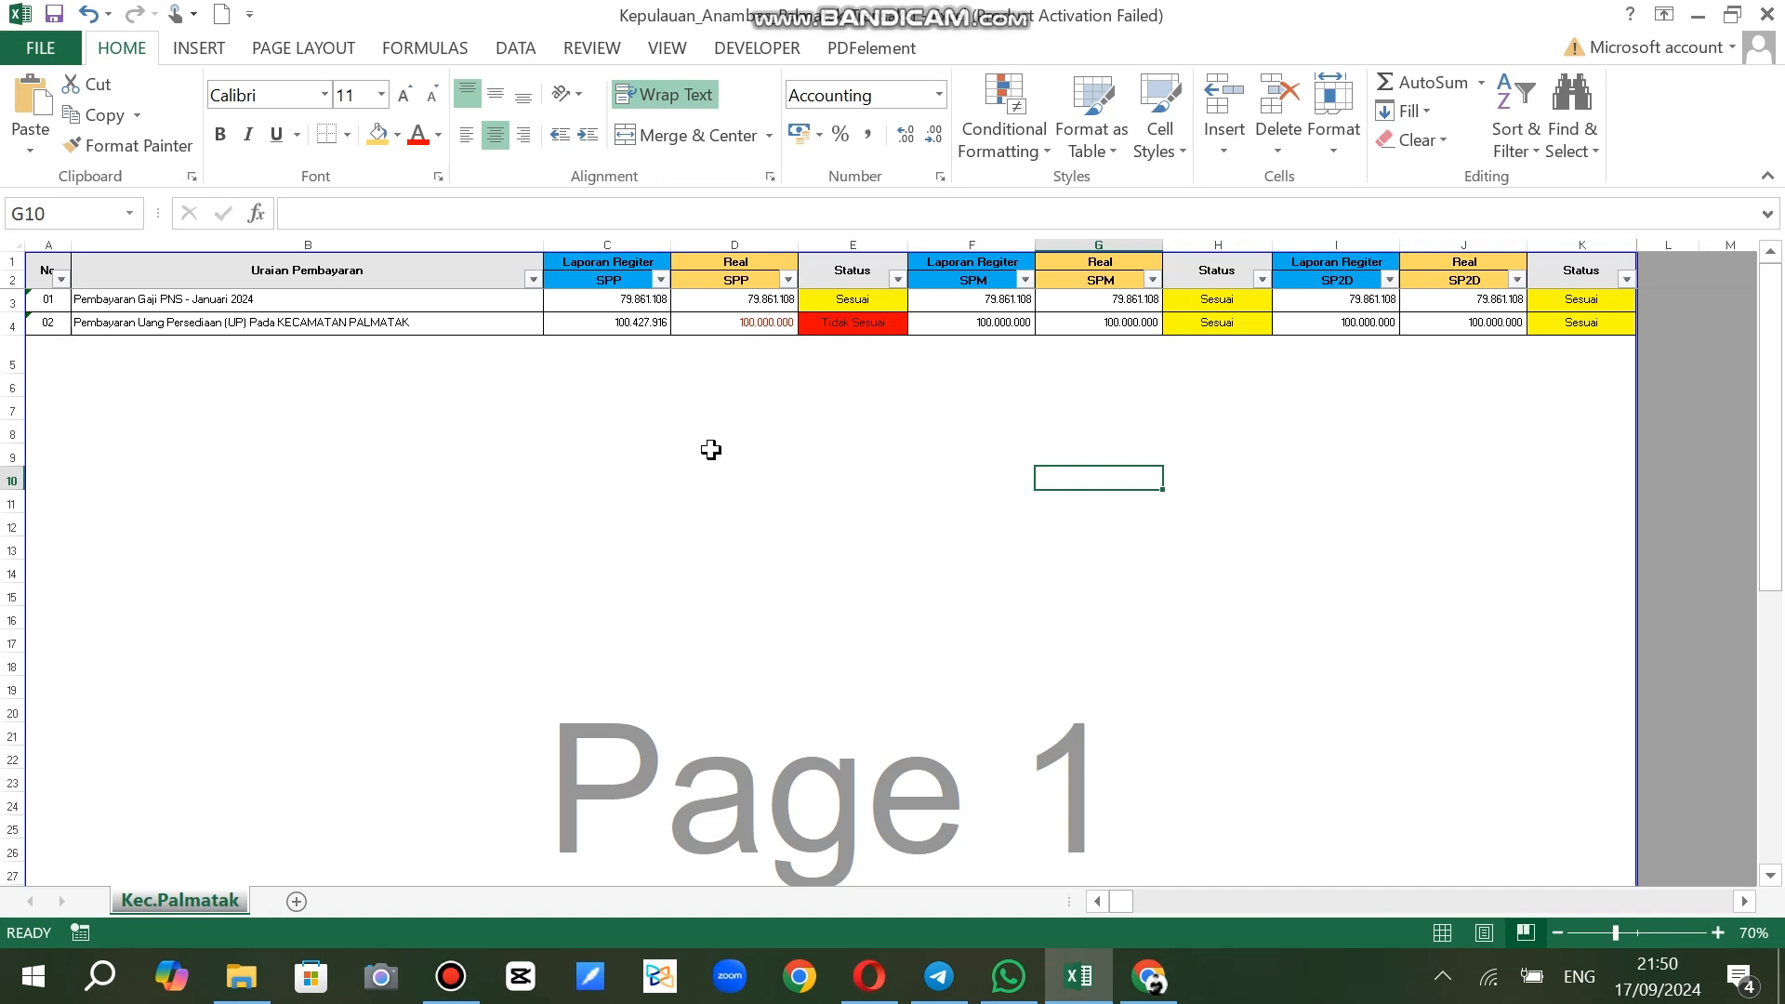
click(771, 332)
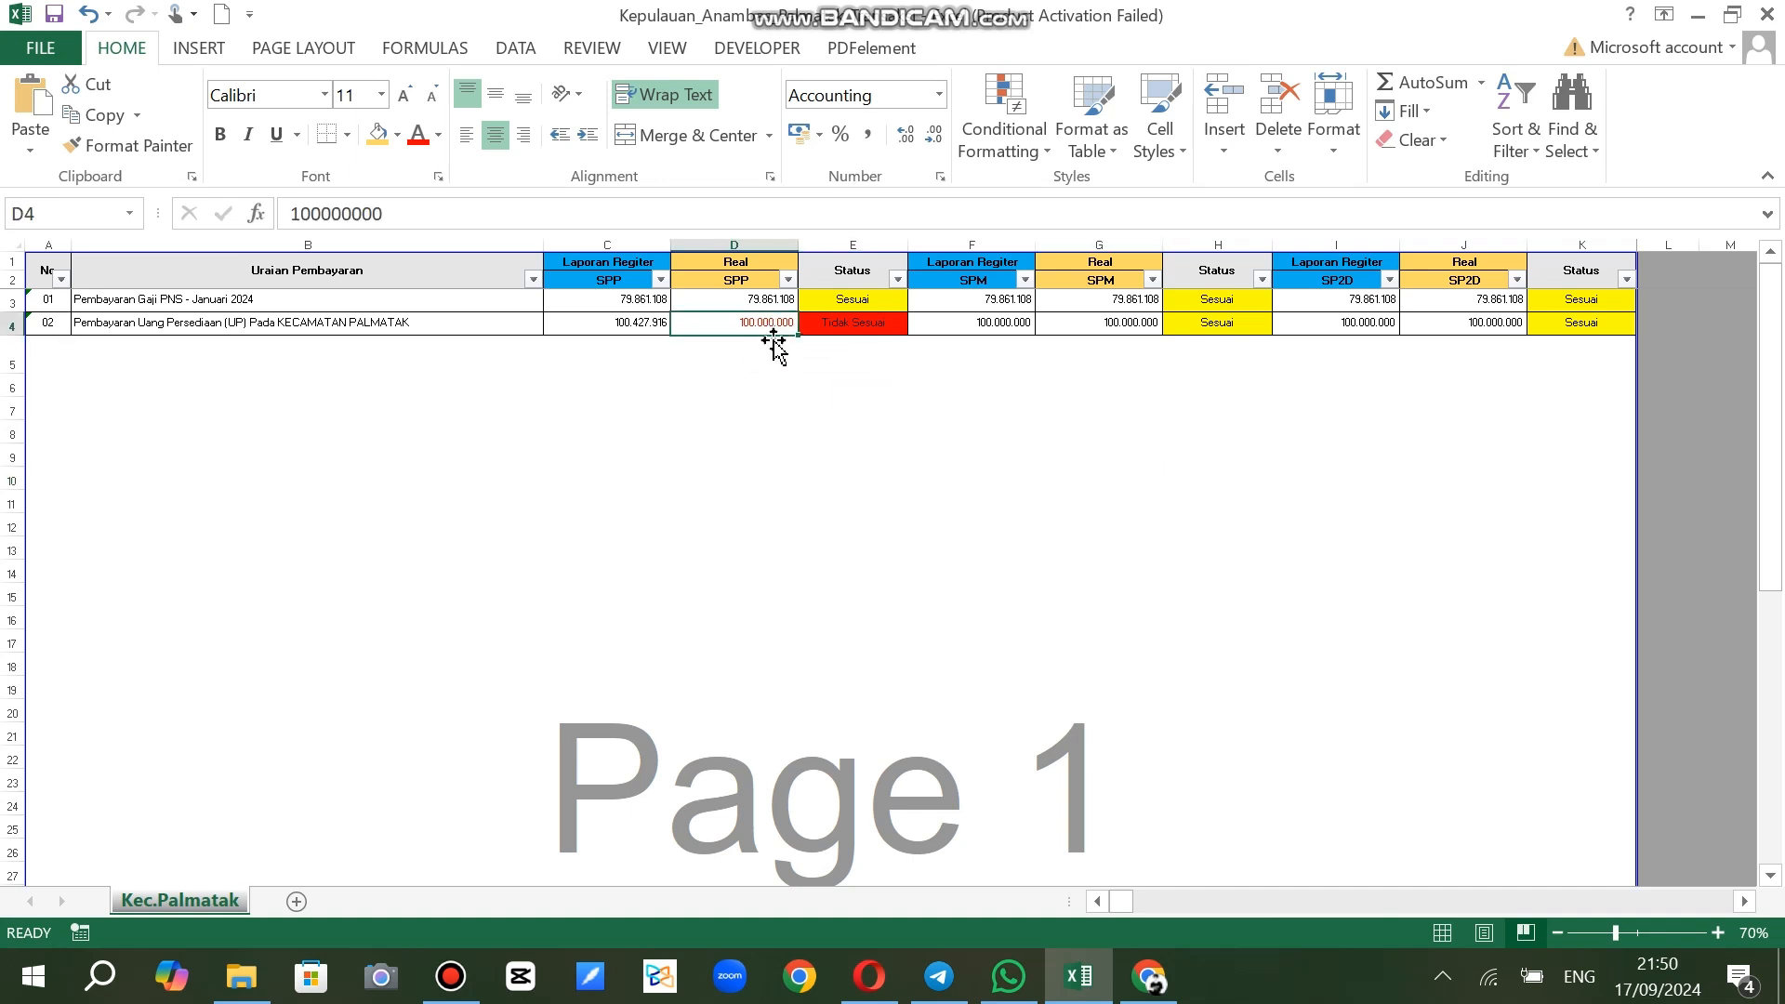
click(758, 357)
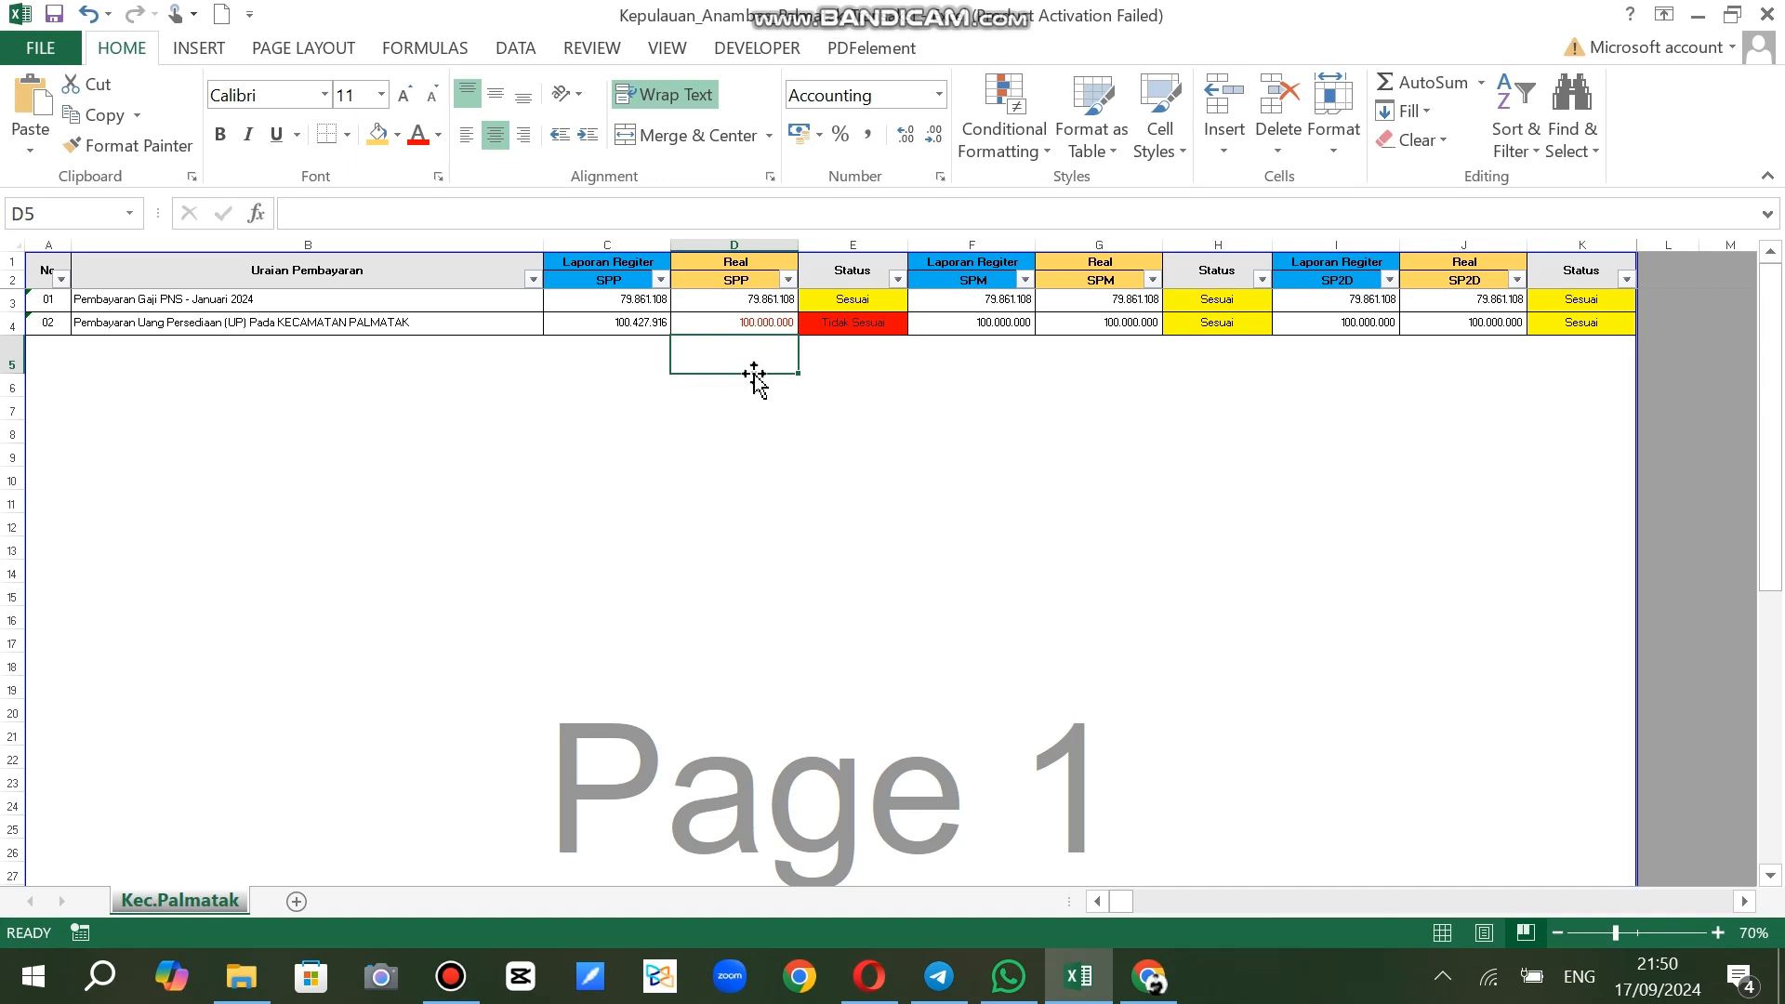
click(737, 405)
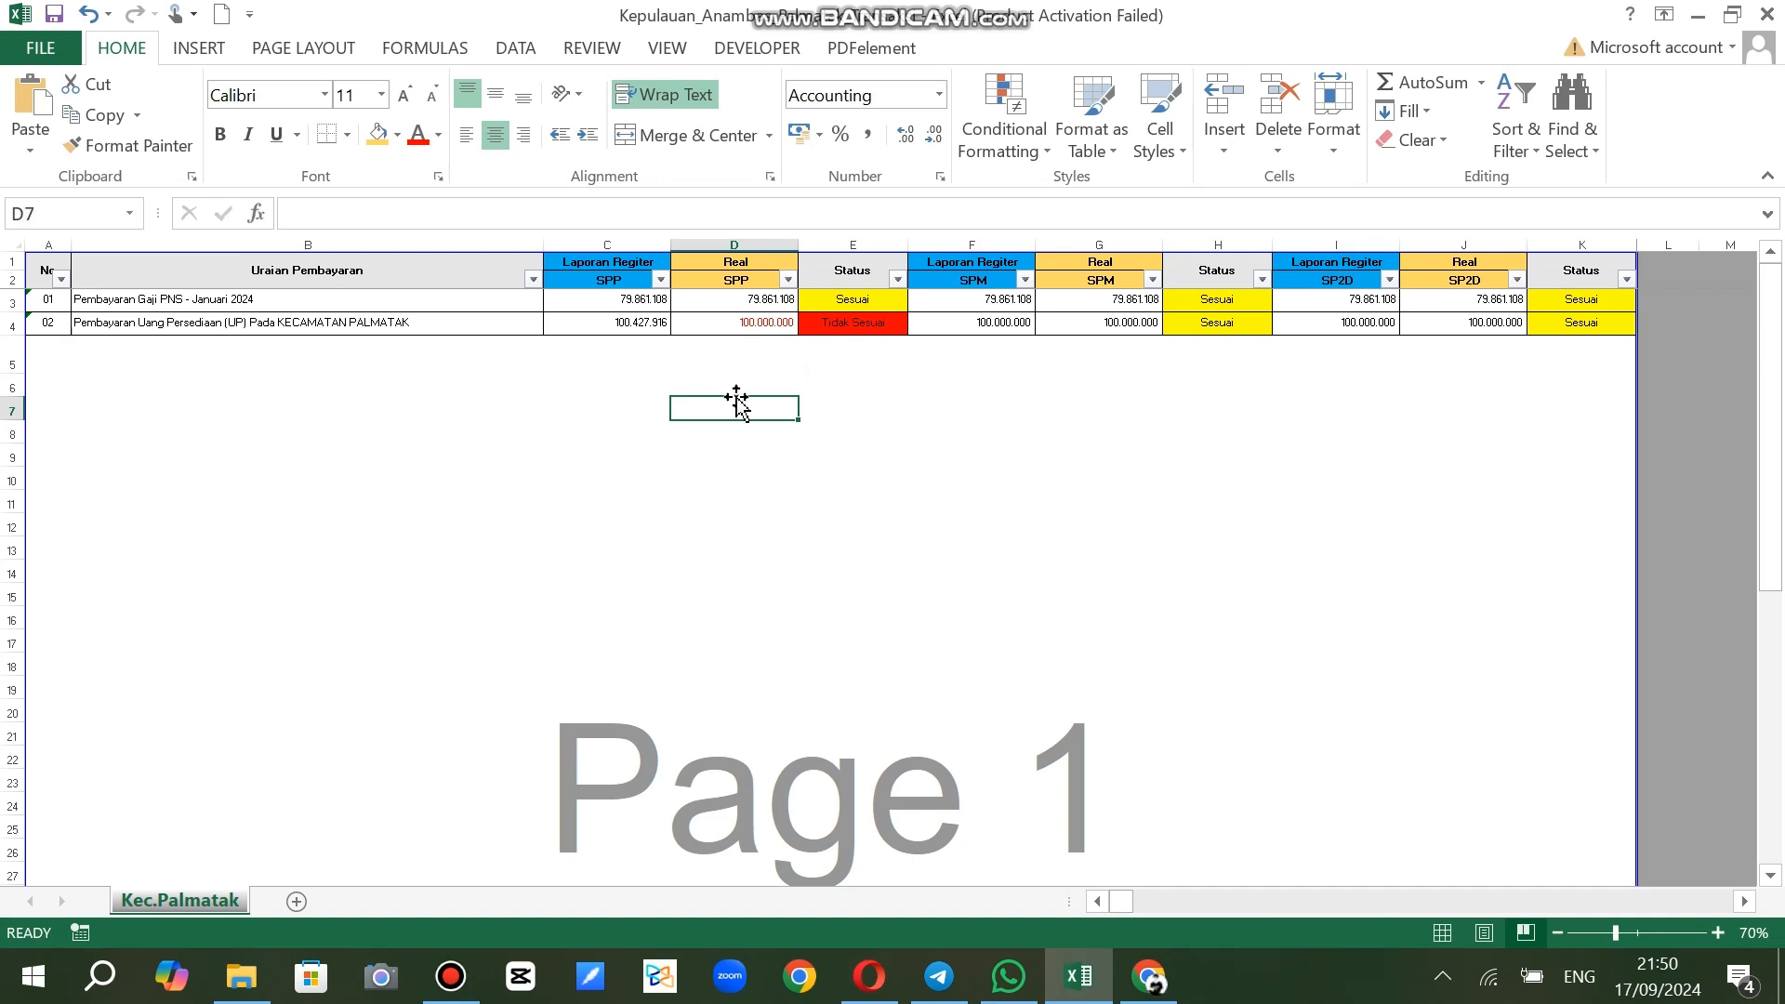
click(491, 452)
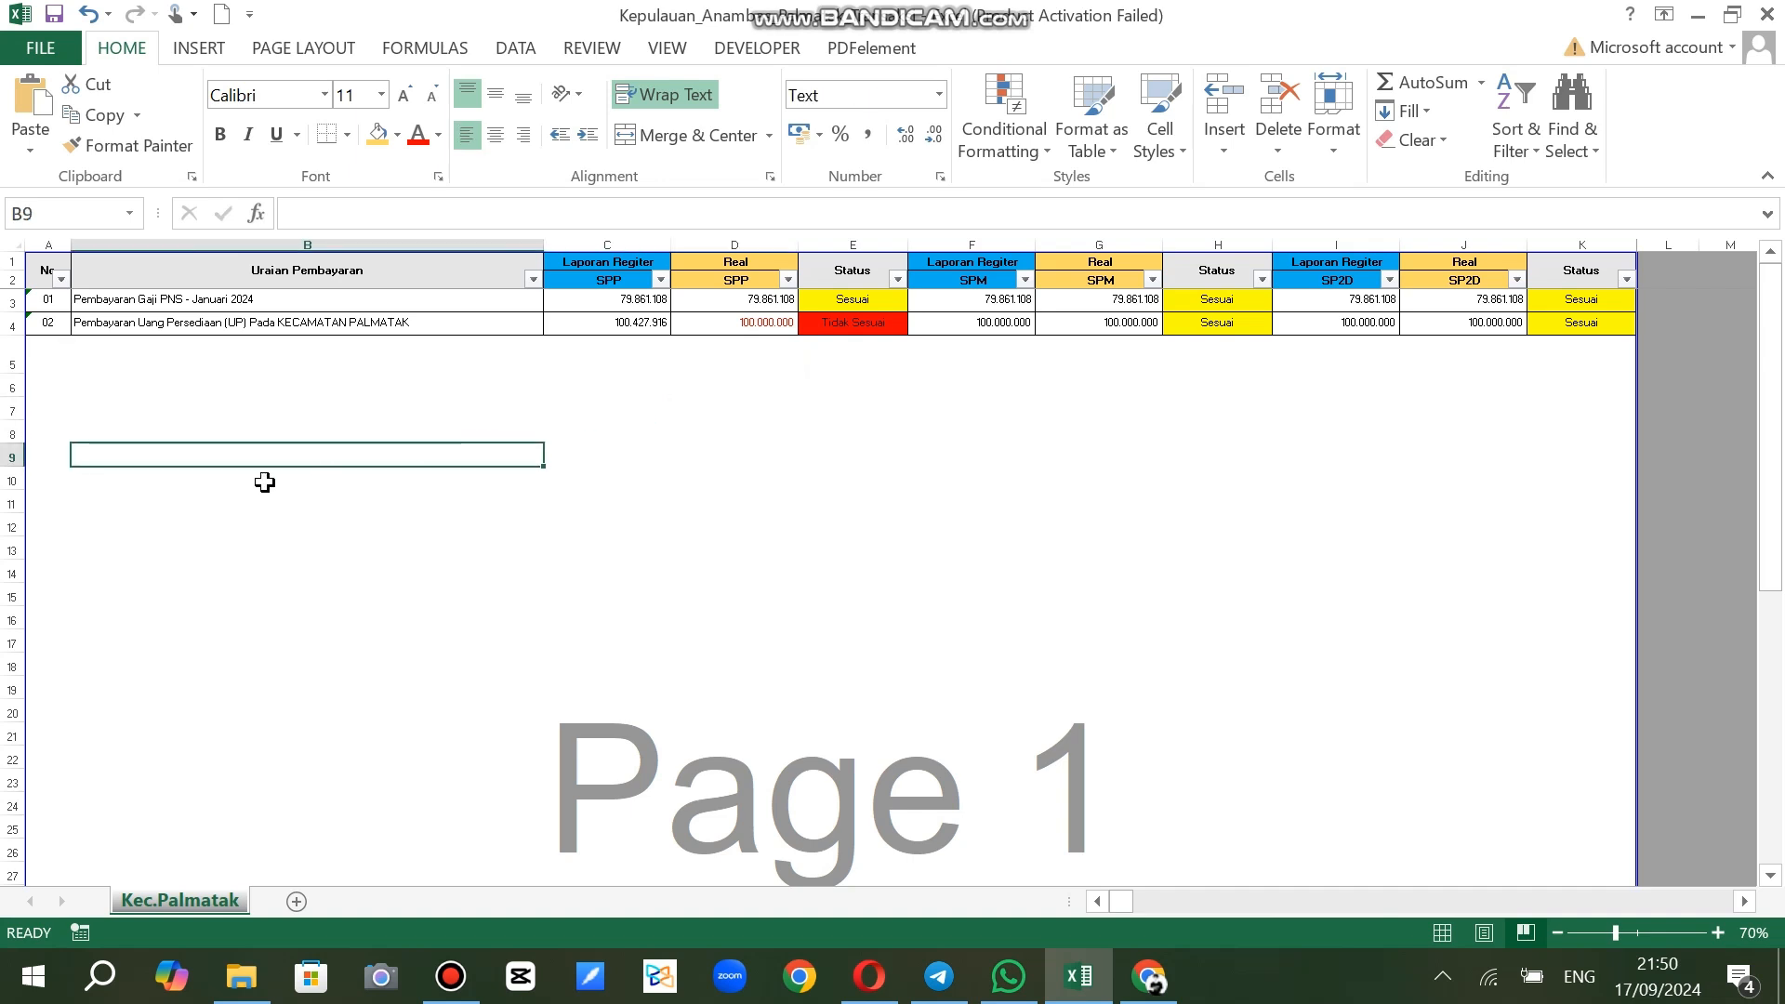
click(212, 373)
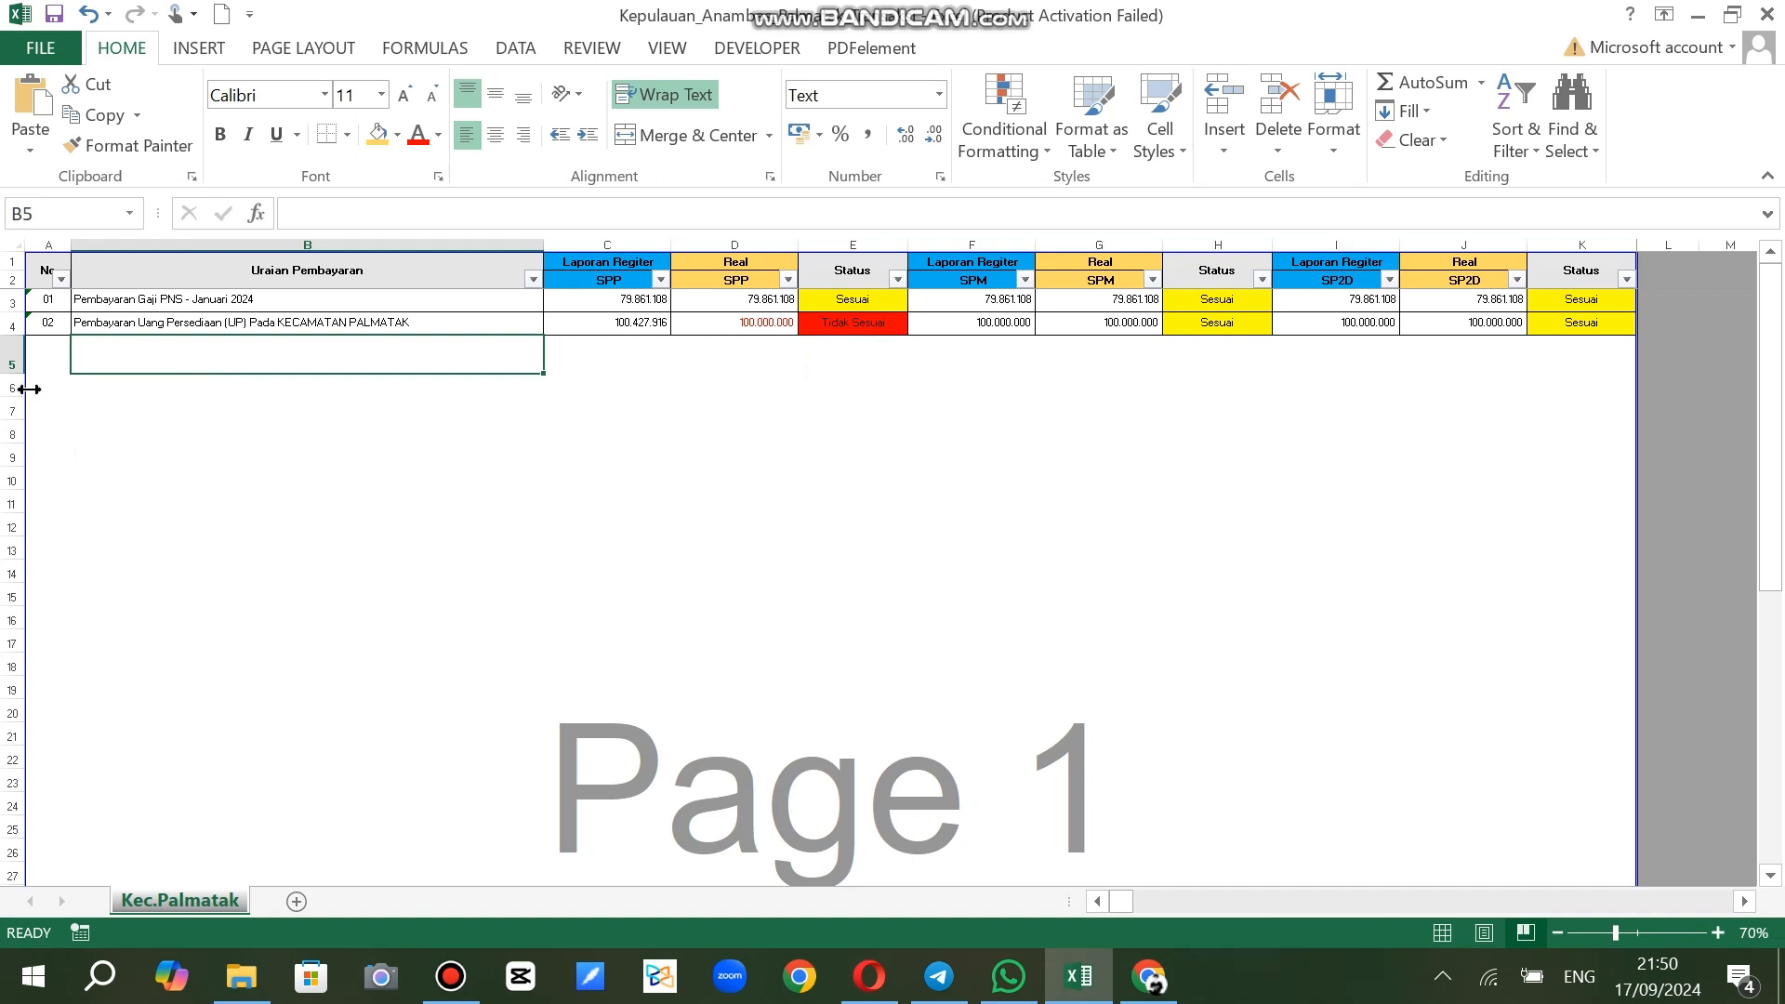
Reduce the height of the empty row 5 below the UP entry in the comparison sheet
drag(6, 373, 6, 367)
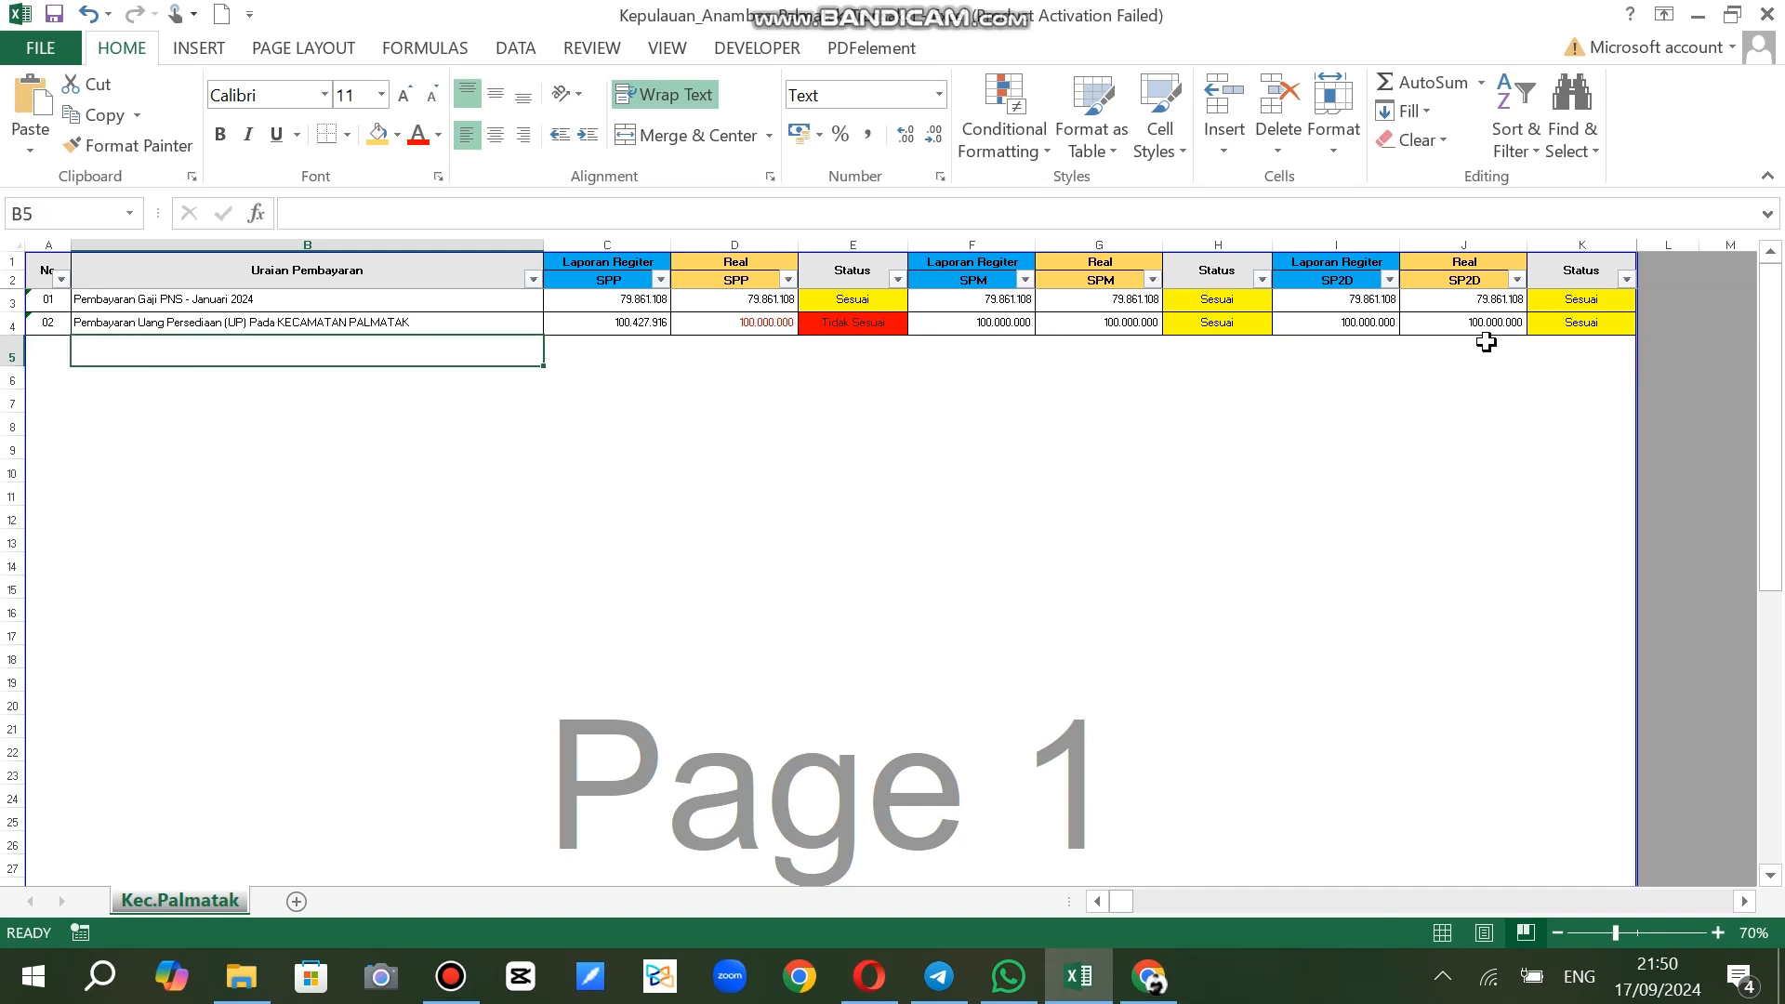
click(812, 373)
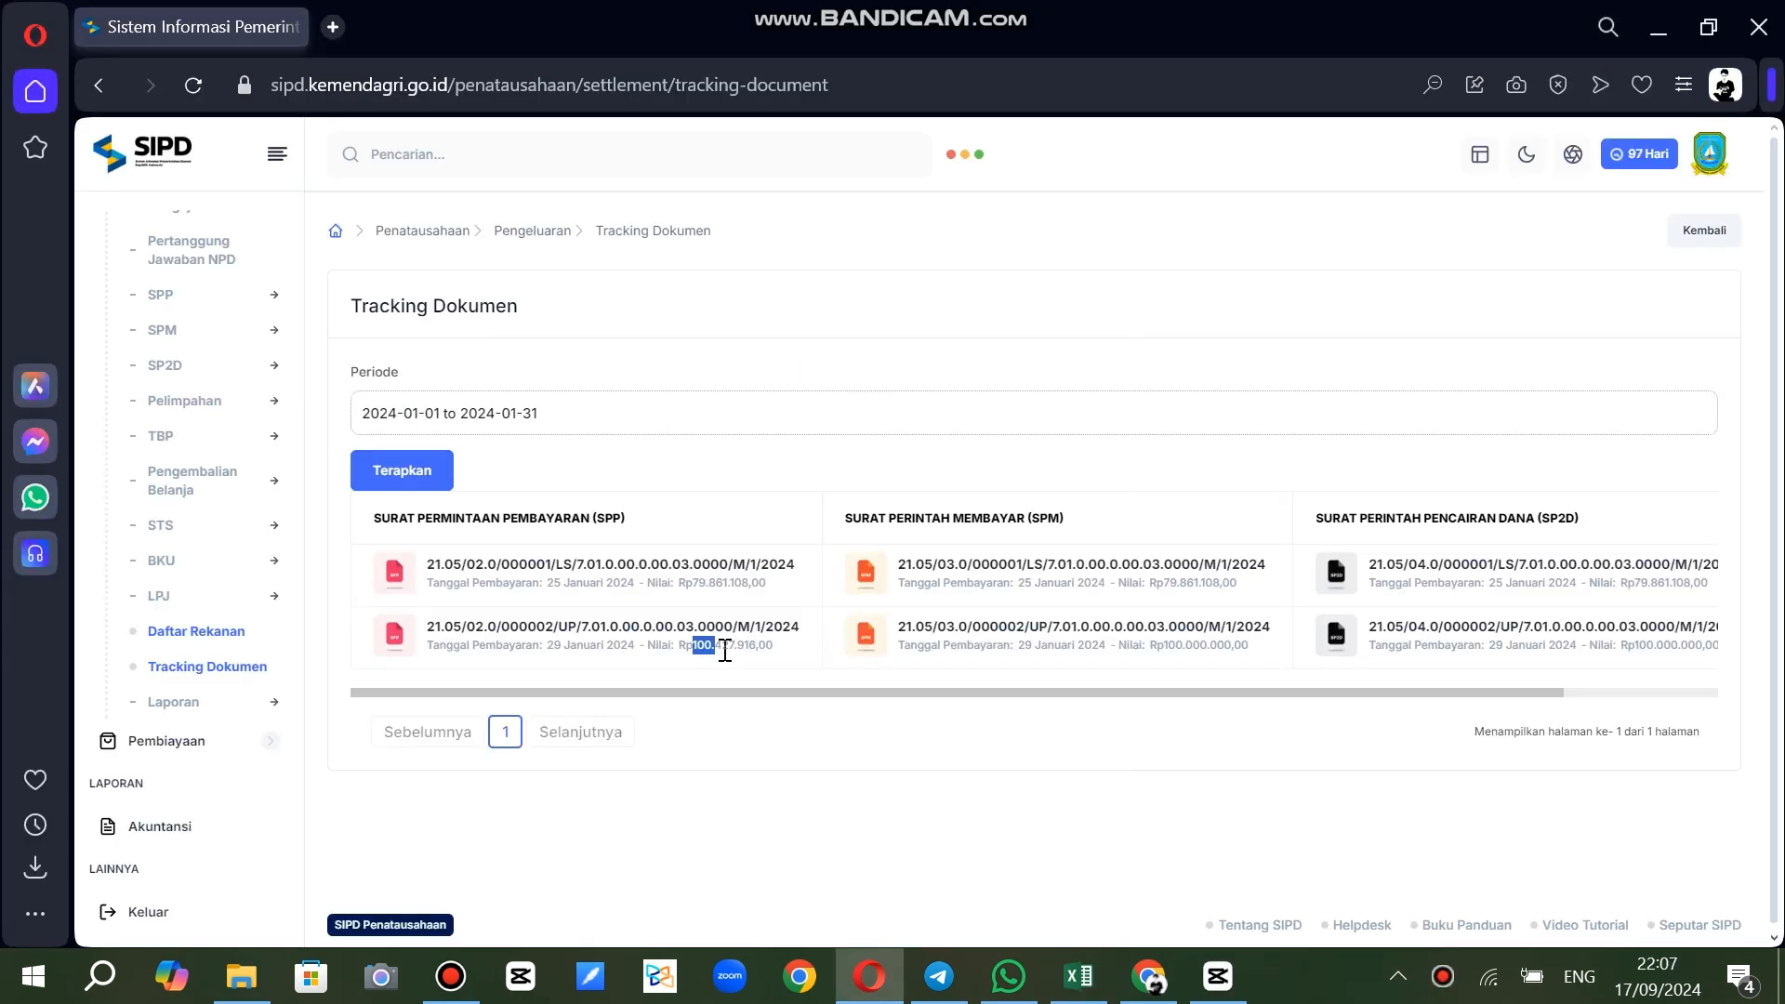
In SIPD document tracking, highlight the UP document's SPP amount, and open the BKU print page for SKPD
drag(695, 646, 763, 651)
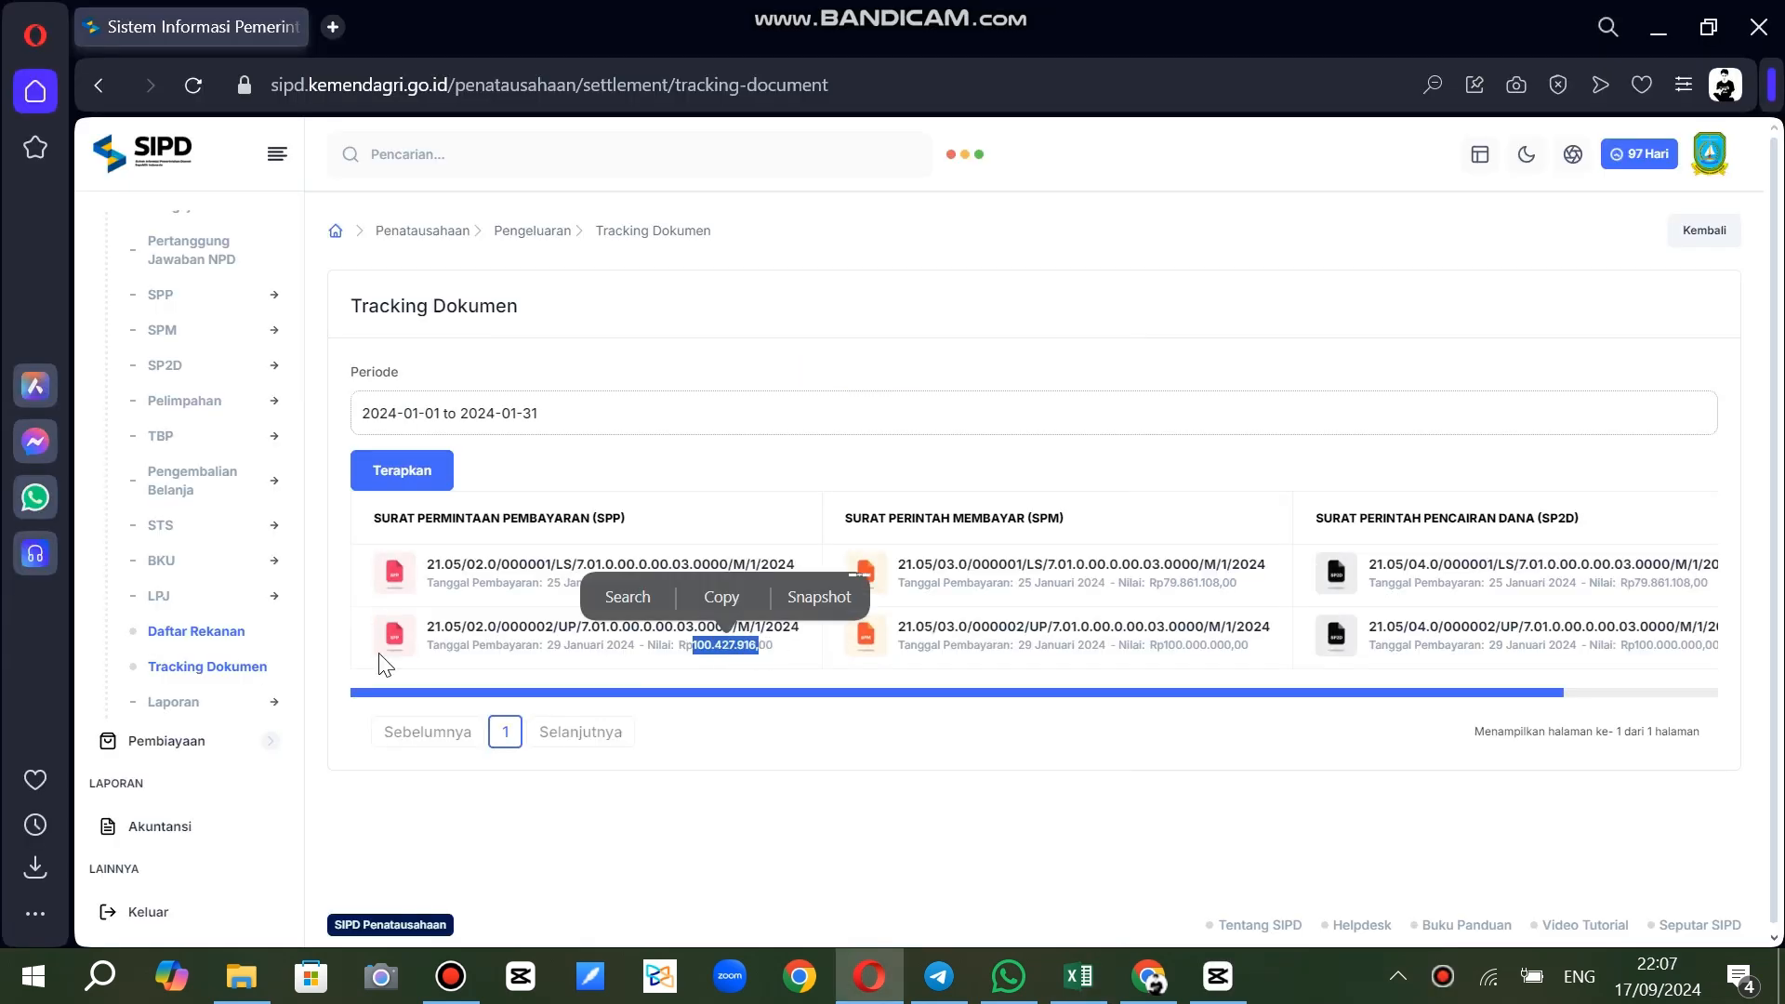
click(223, 713)
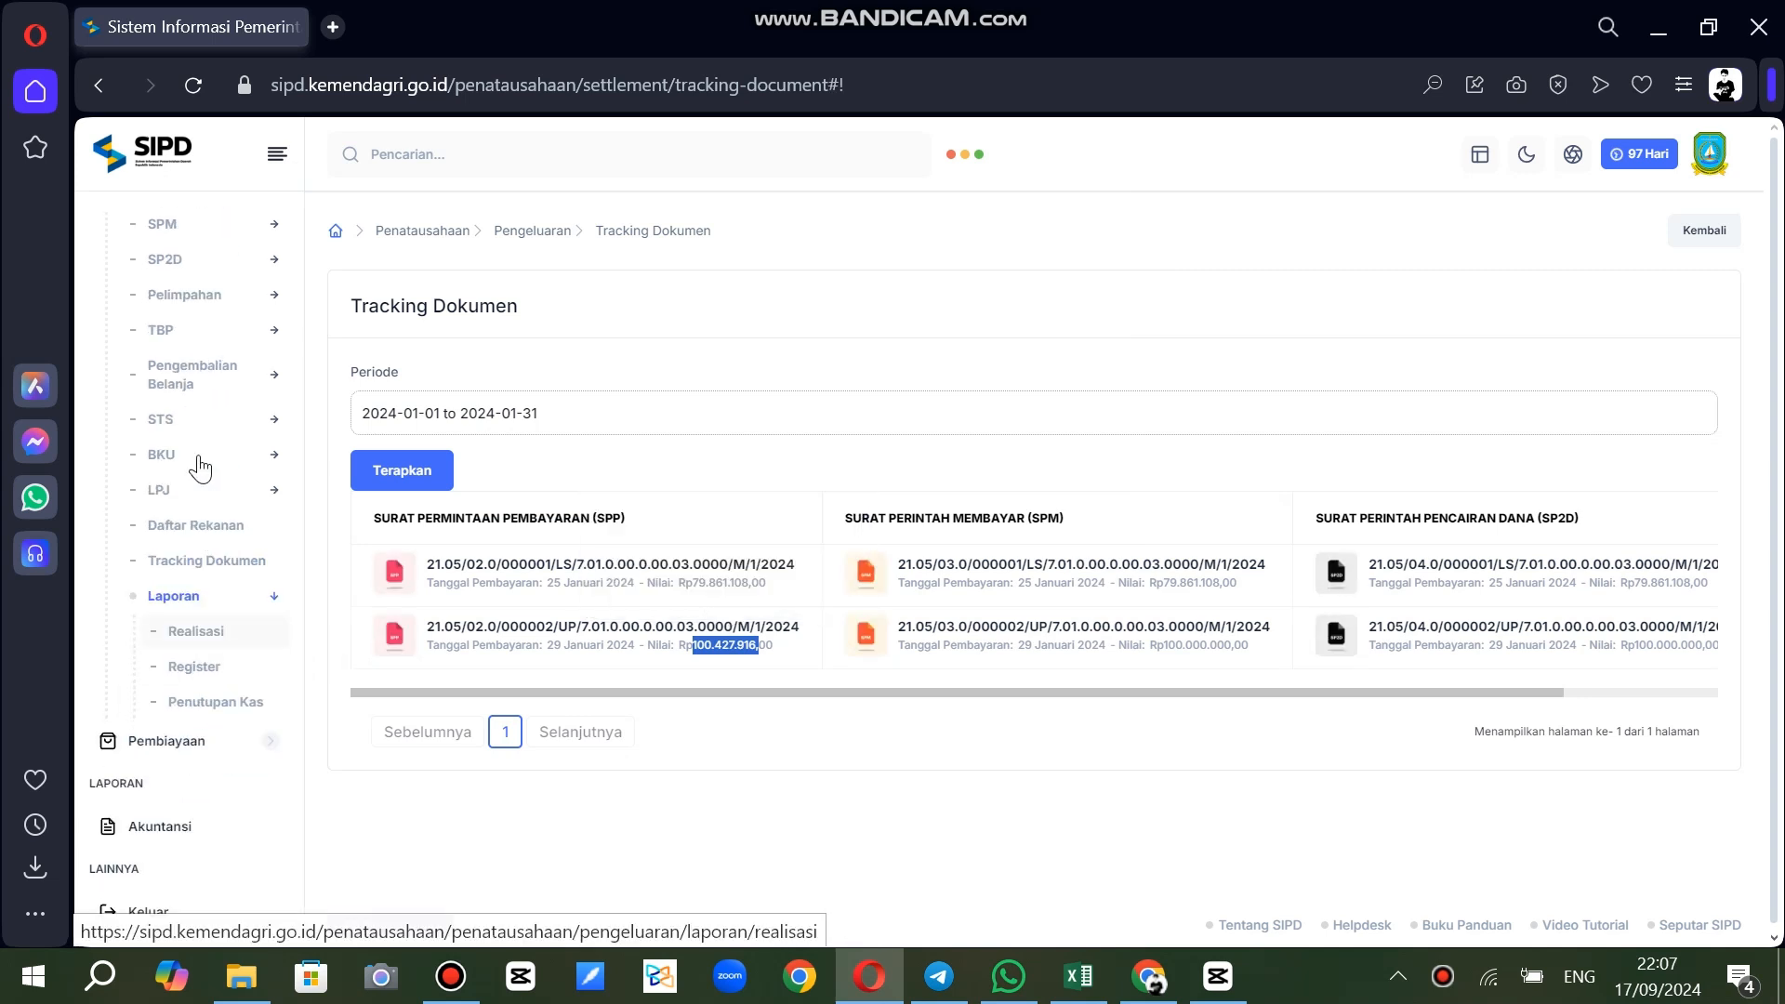
click(216, 463)
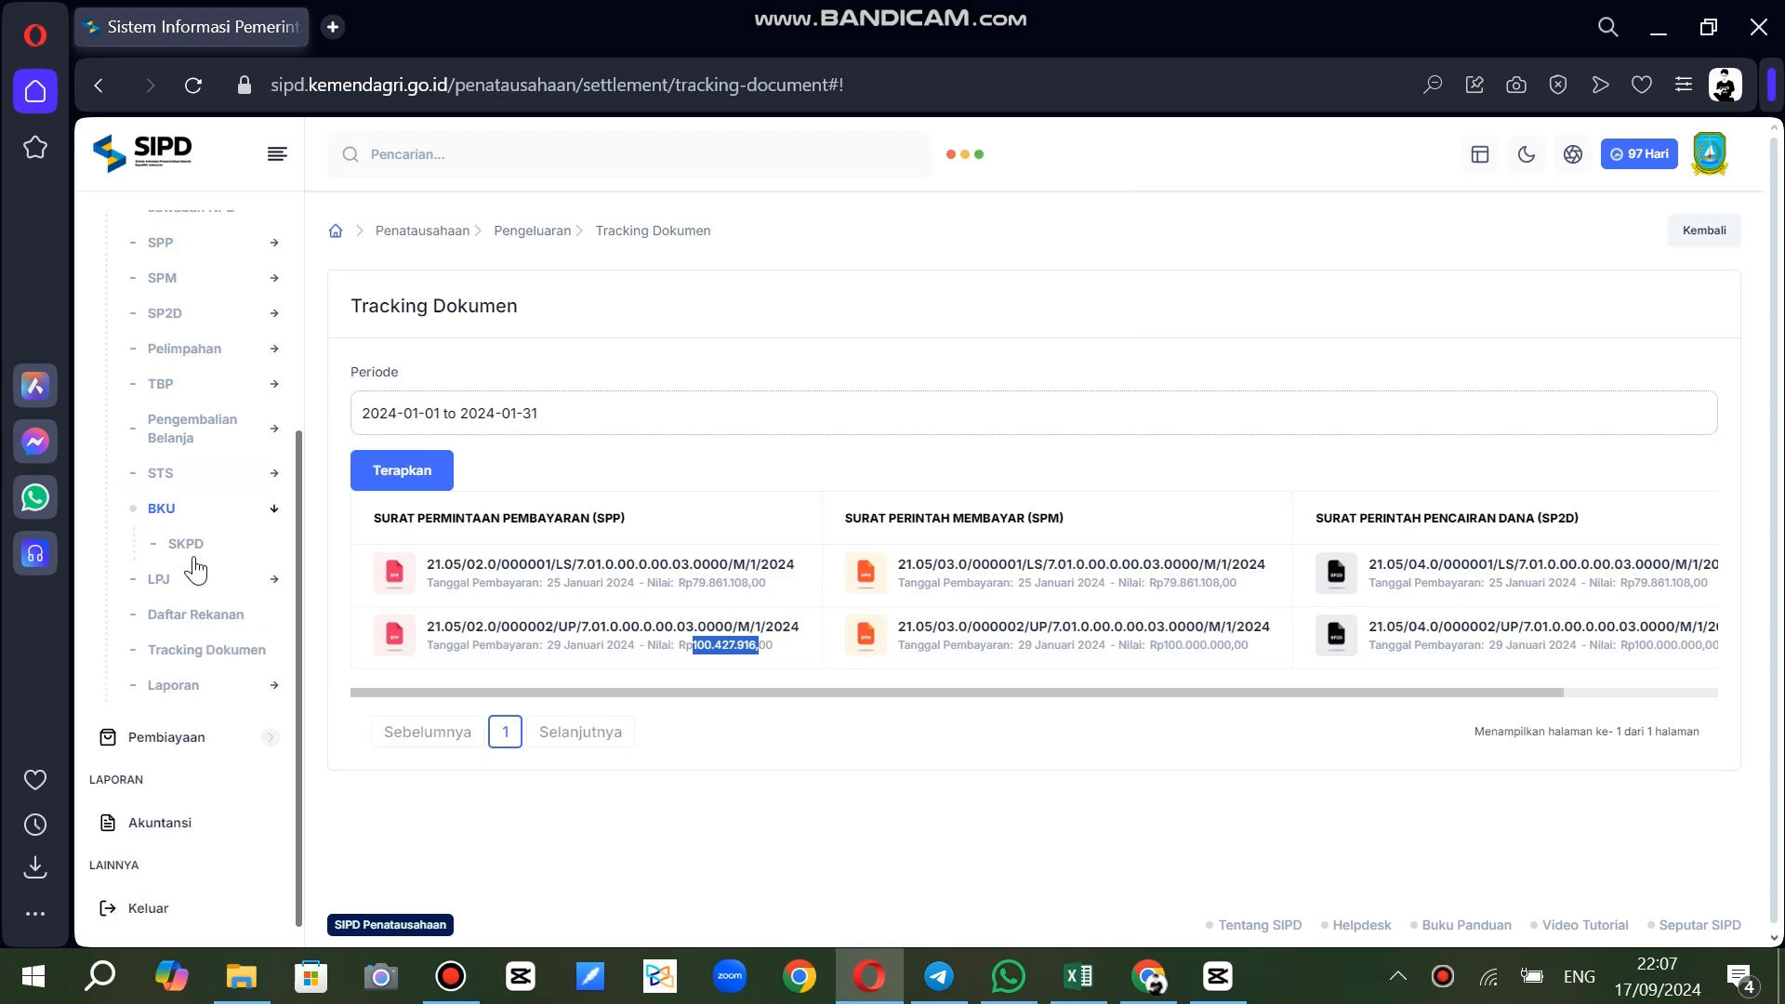
click(190, 562)
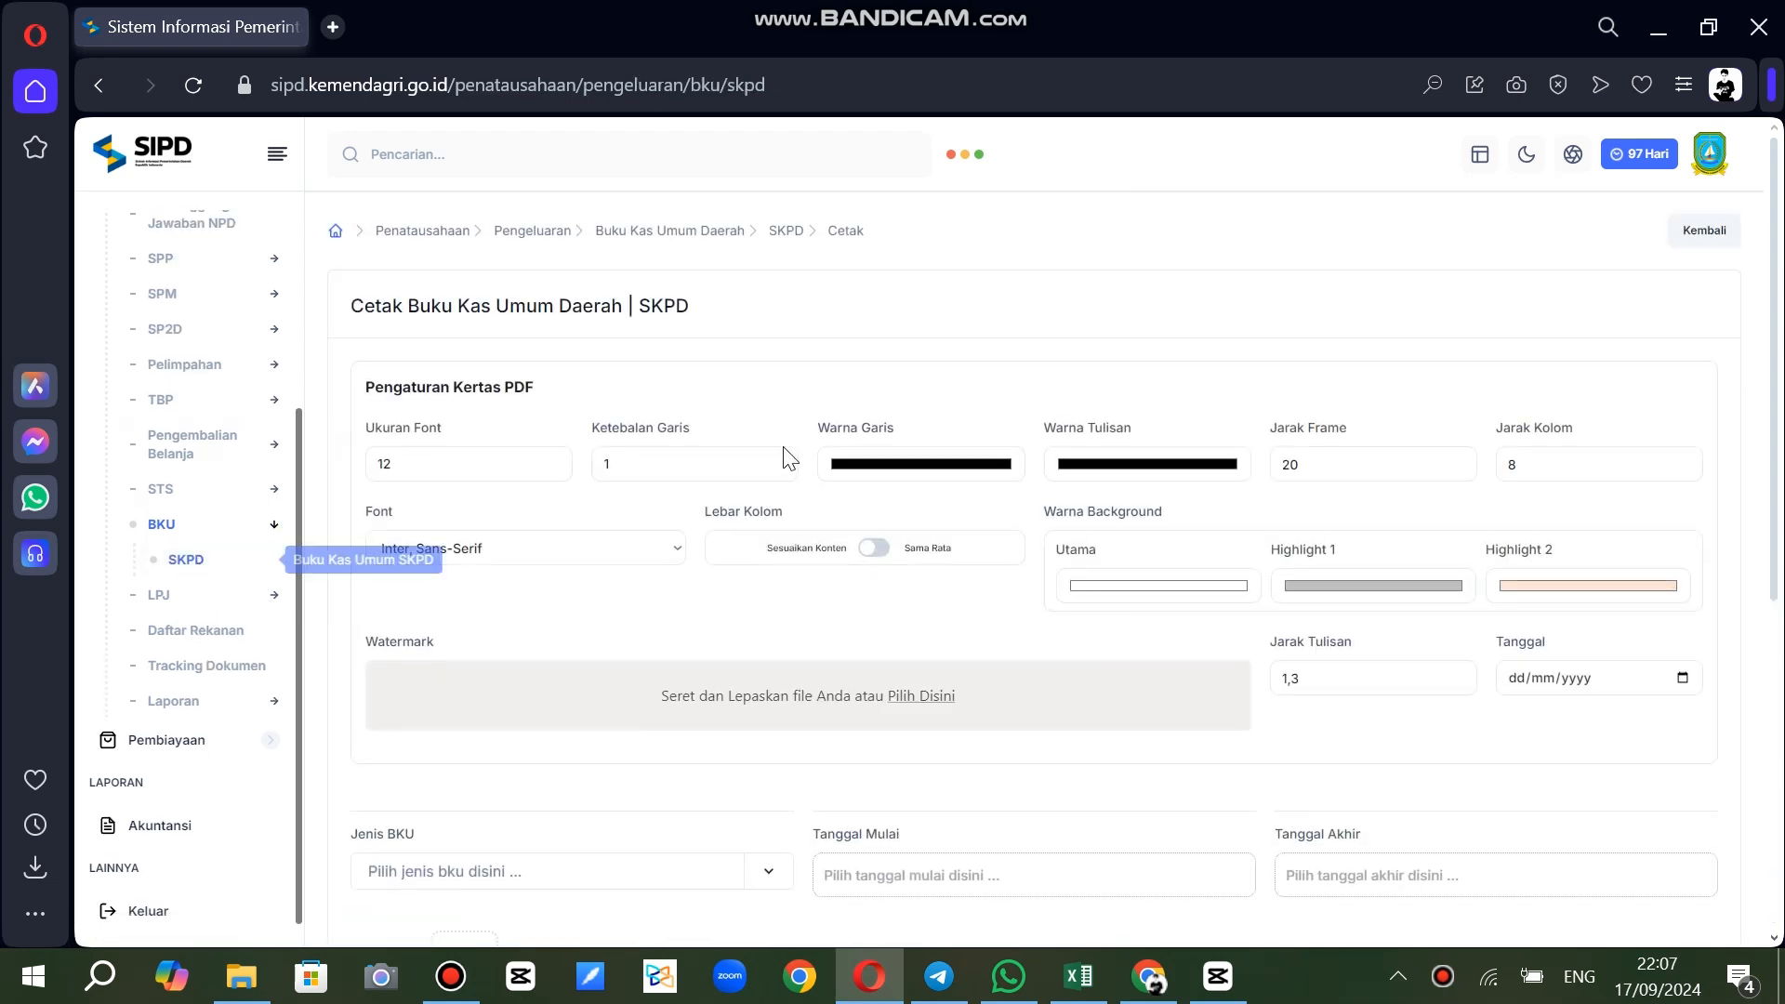
Choose the Bendahara Pengeluaran entry as the Jenis BKU
scroll(788, 458, down, 5)
click(595, 452)
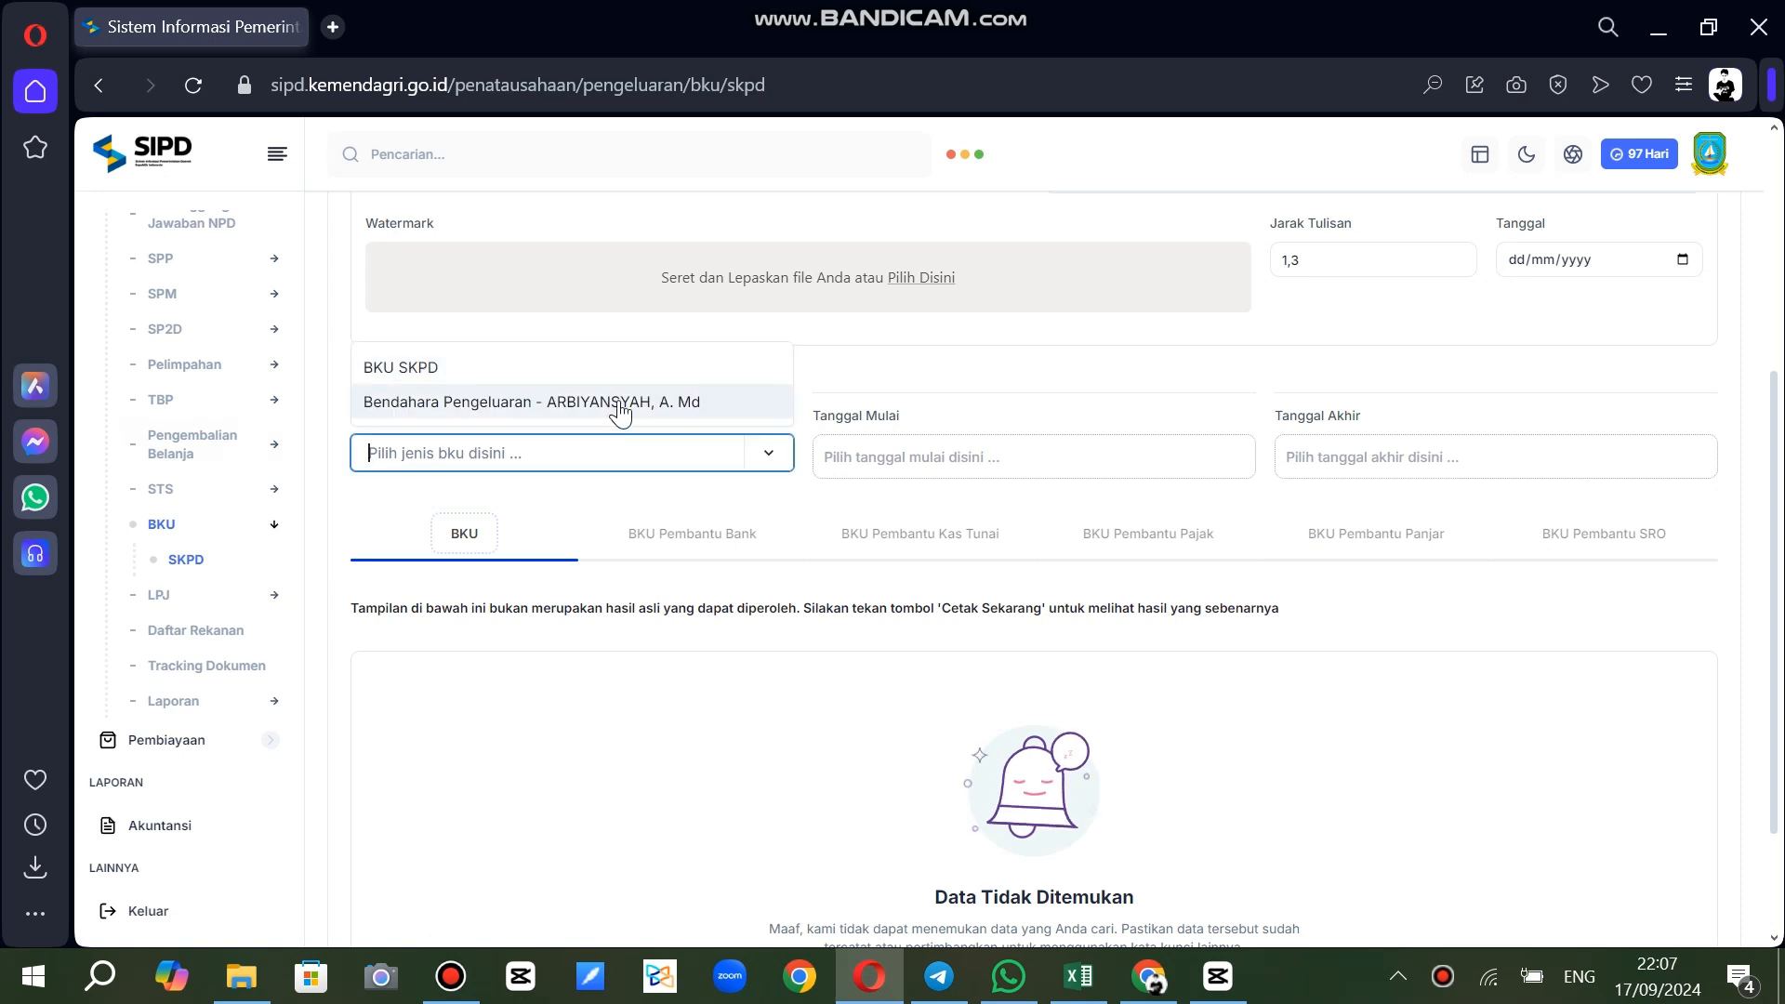
click(723, 417)
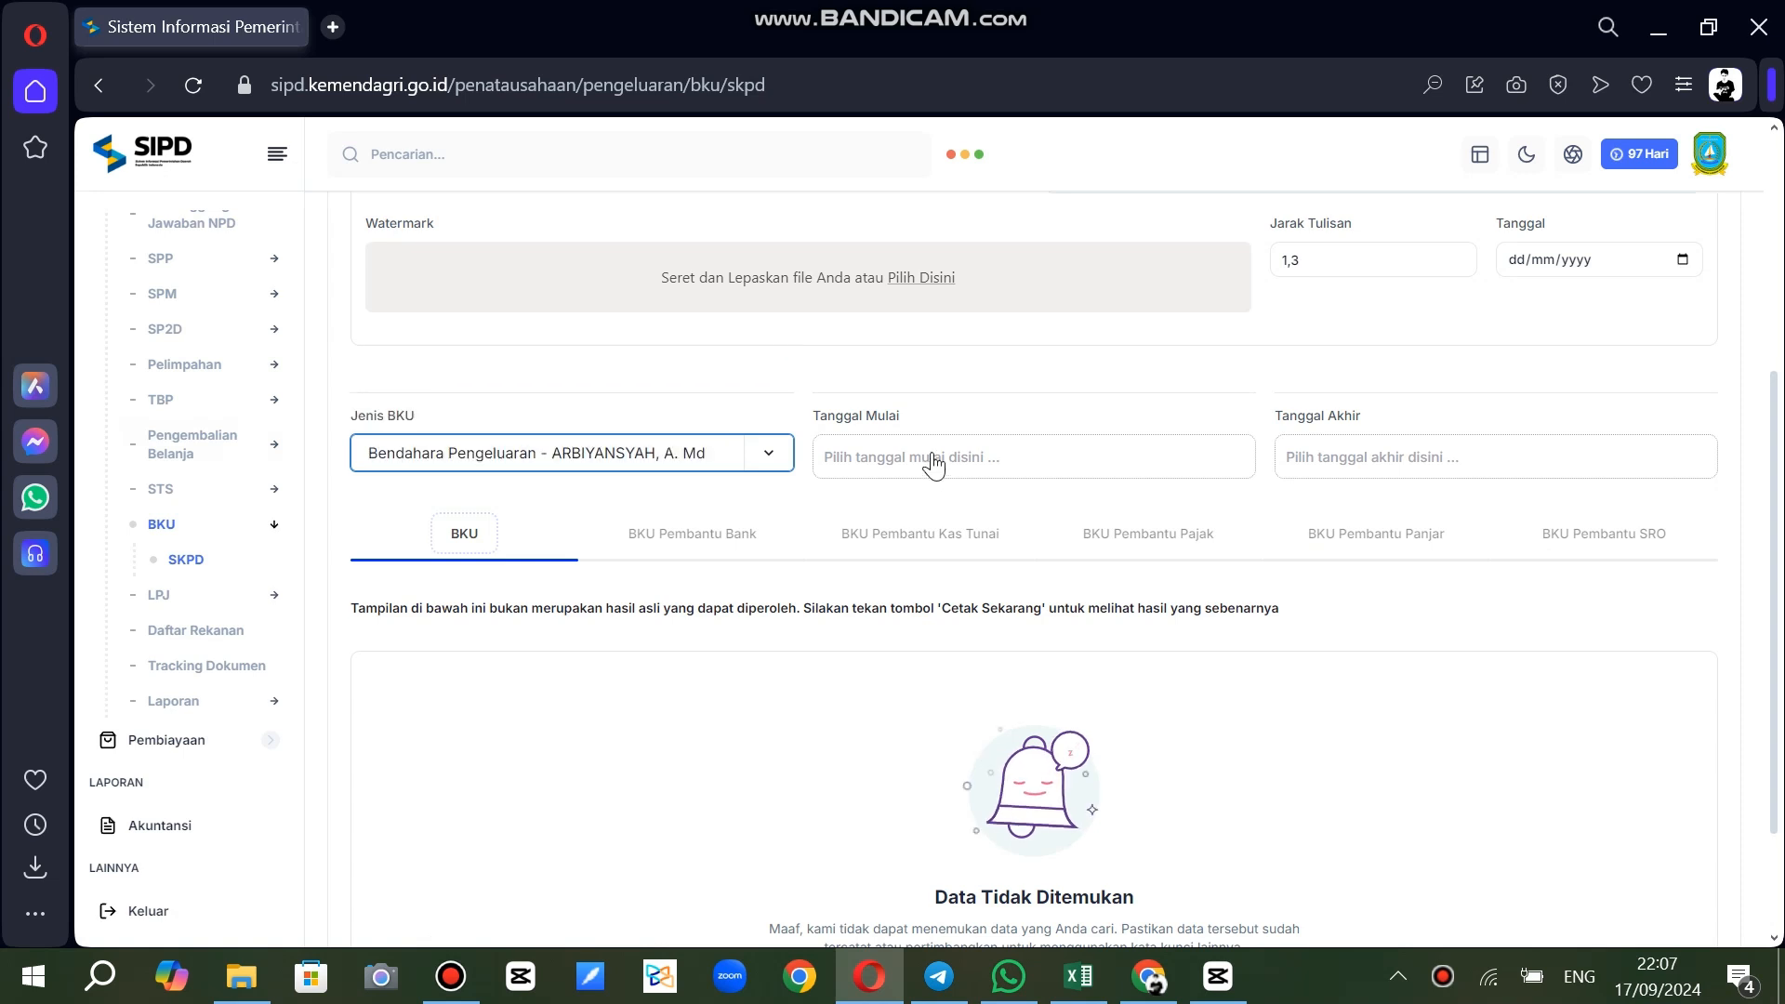
Set the BKU period from Tanggal Mulai 2024-01-01 to Tanggal Akhir 2024-01-31
key(Tab)
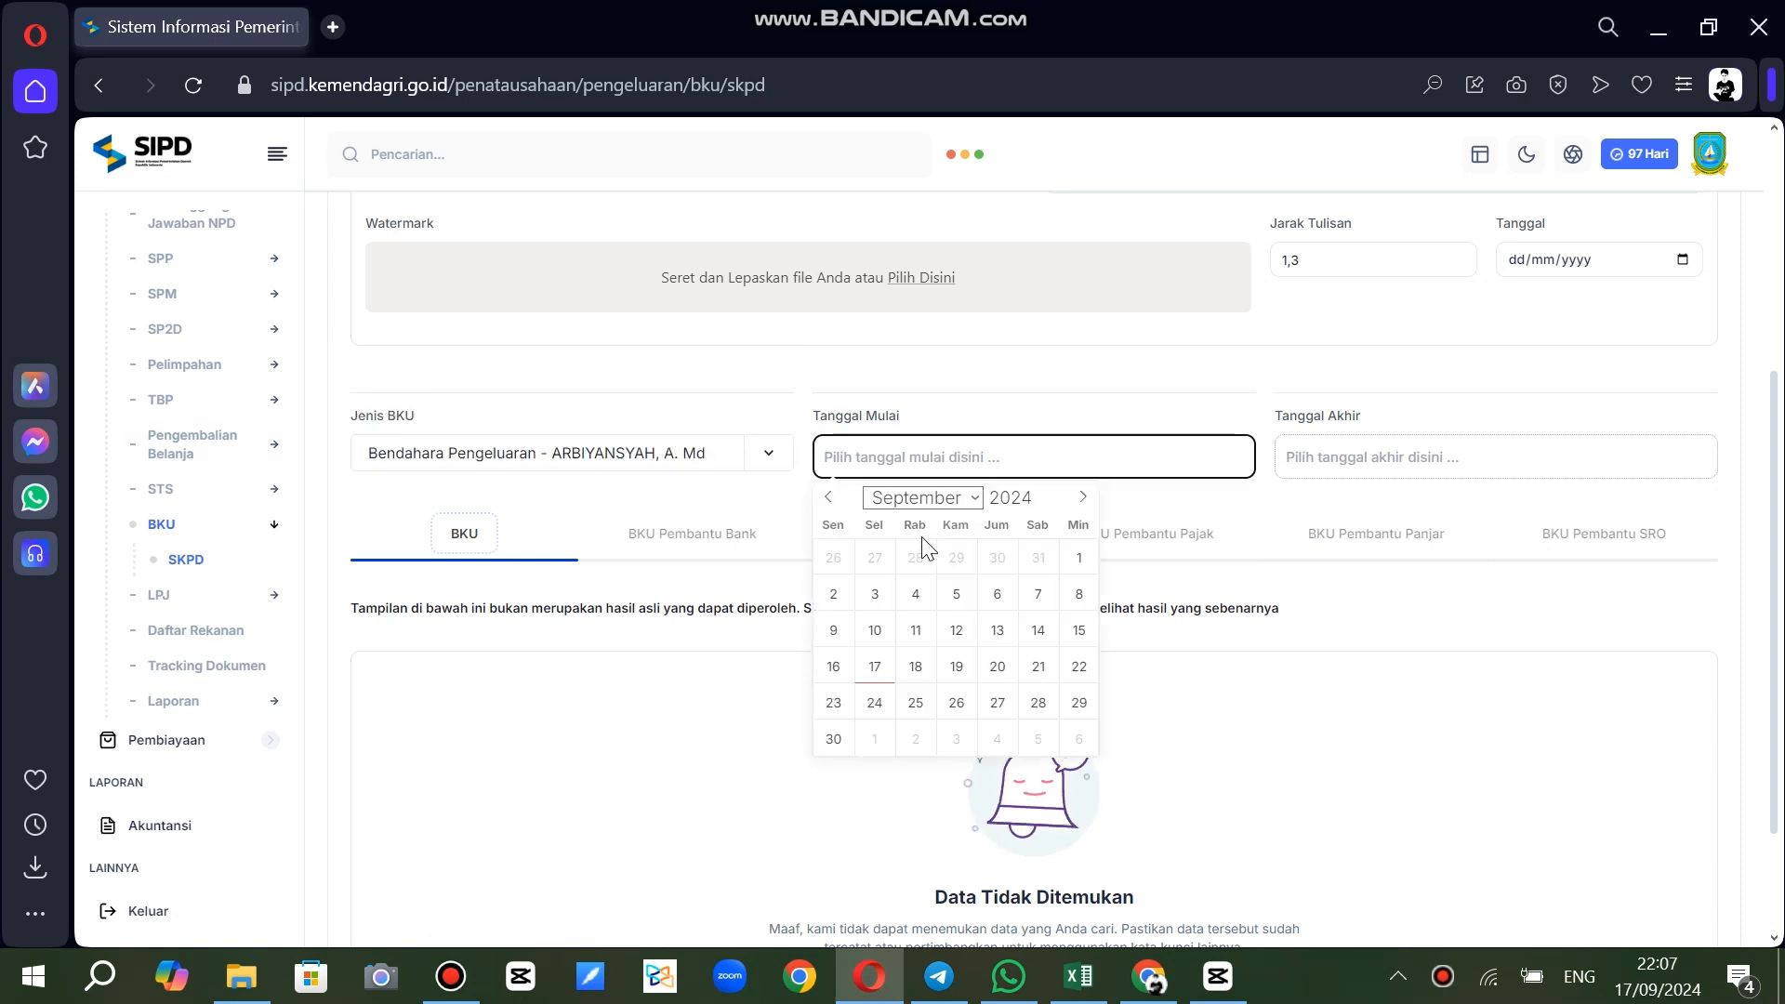
click(923, 498)
click(893, 518)
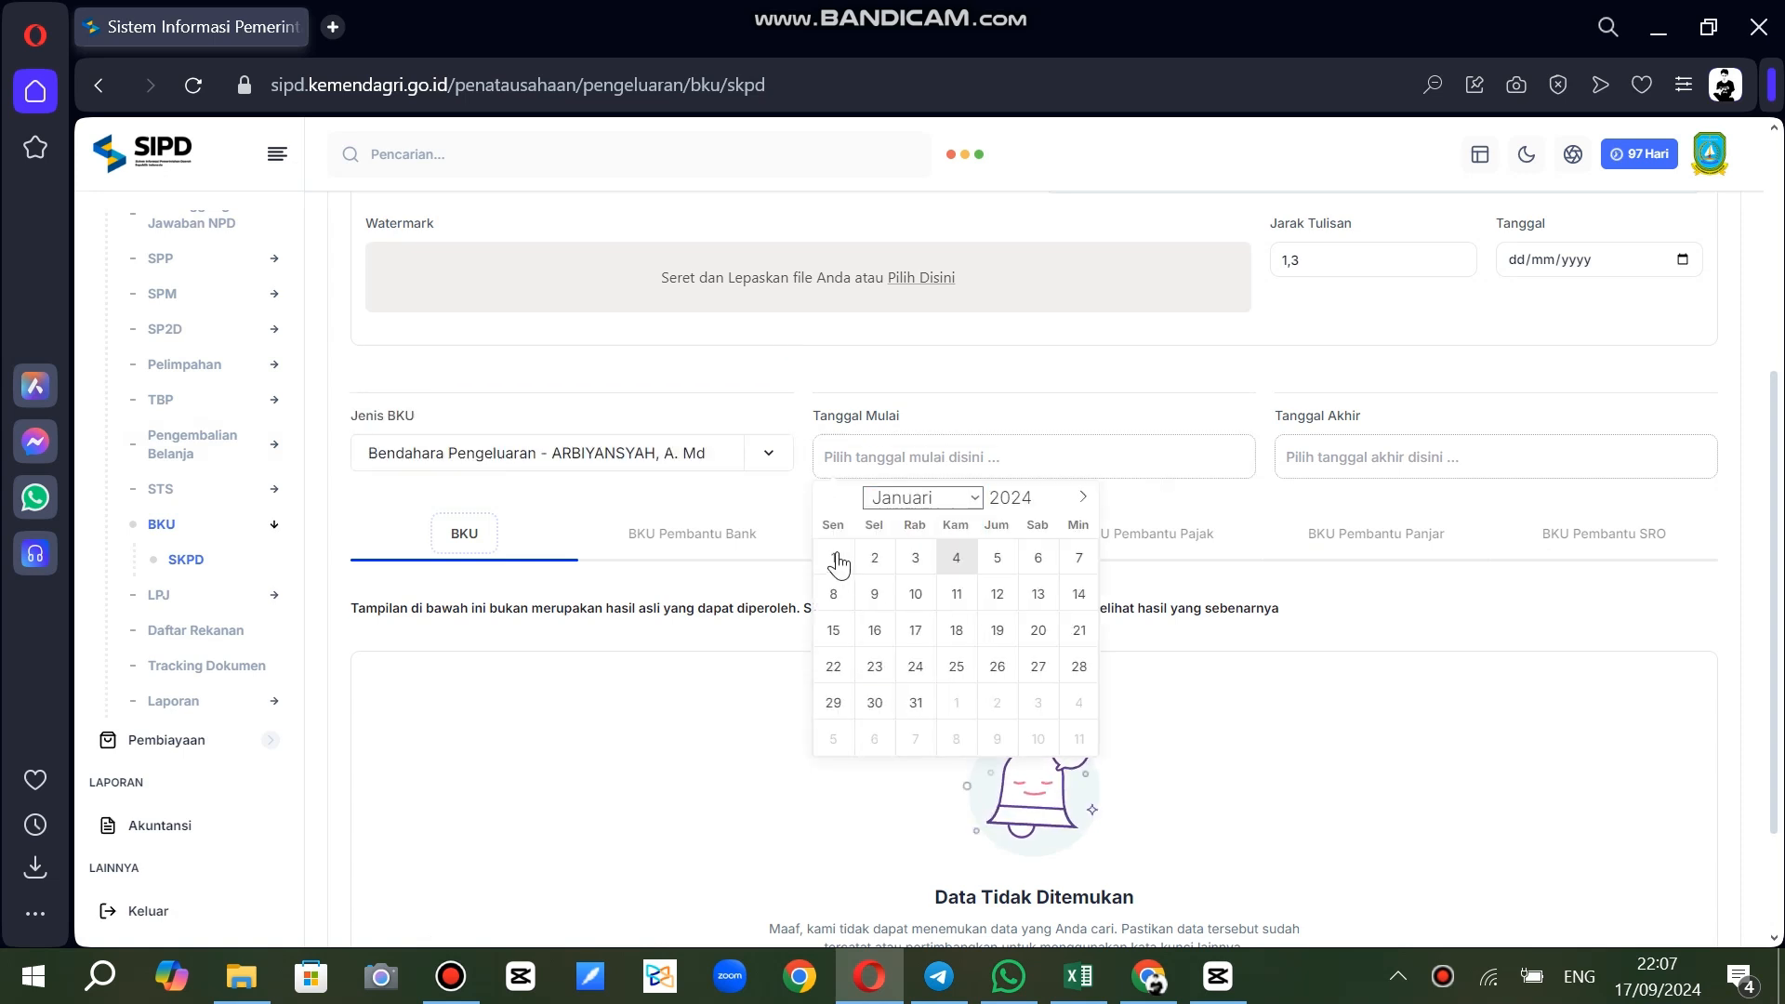
click(833, 557)
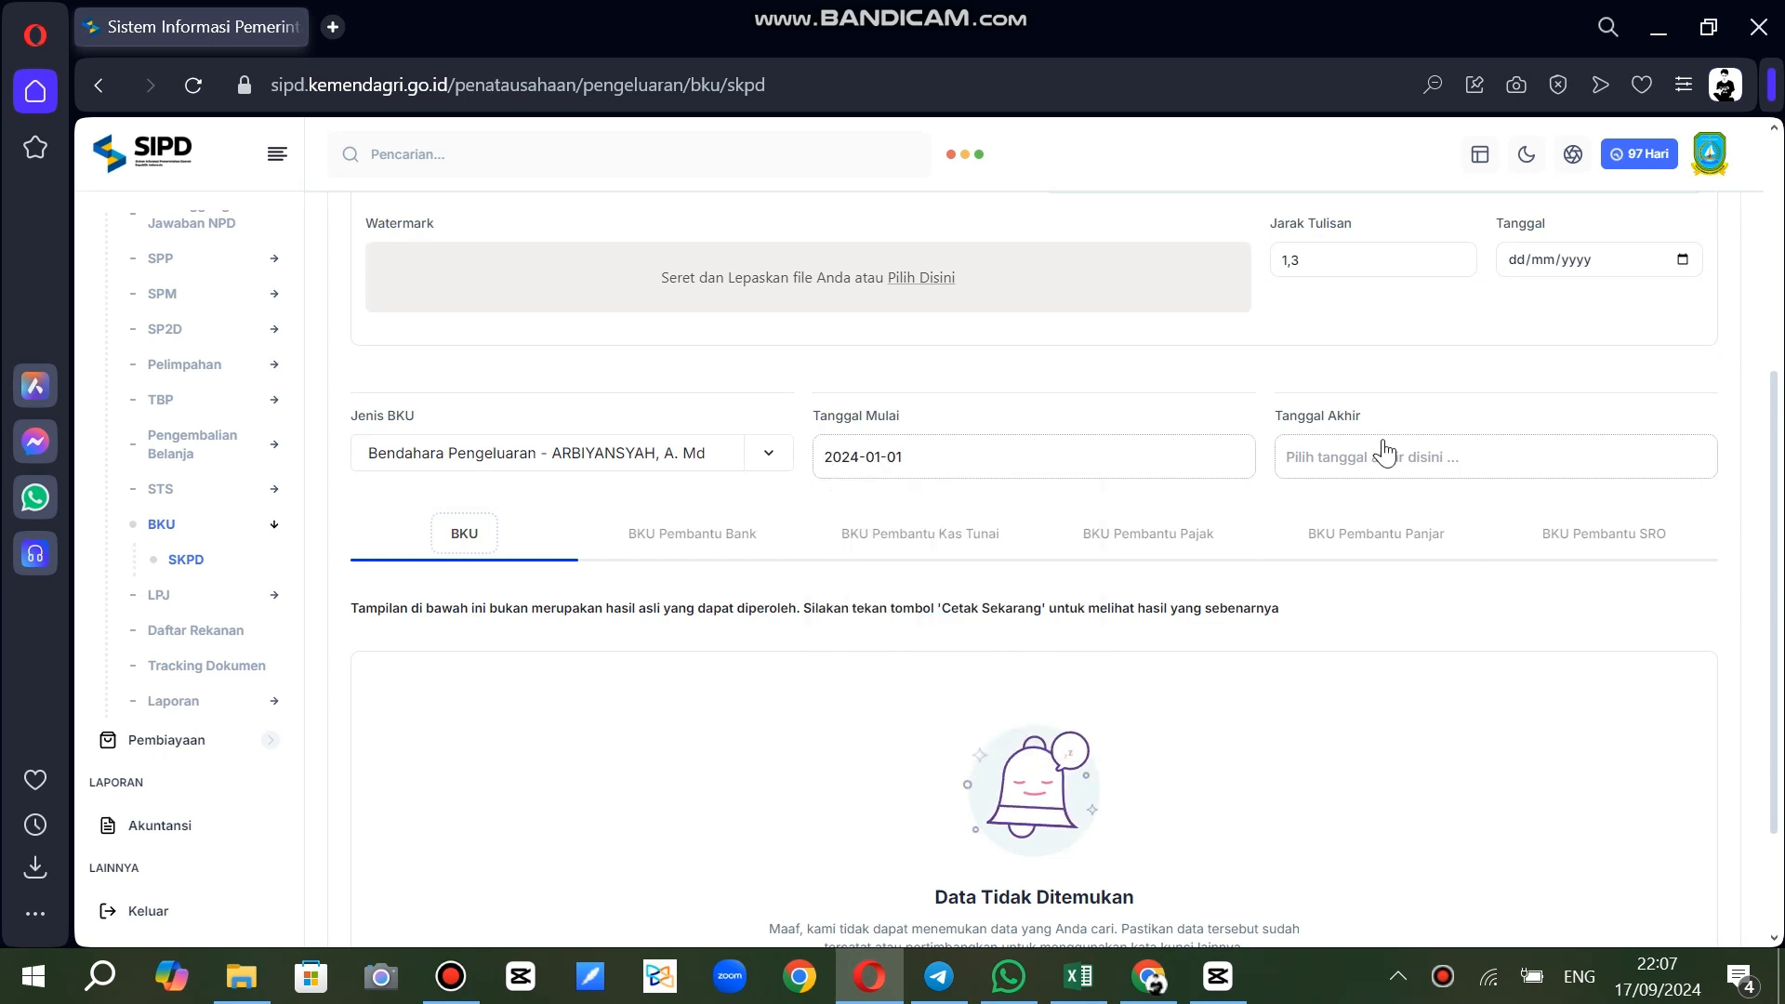
click(1385, 457)
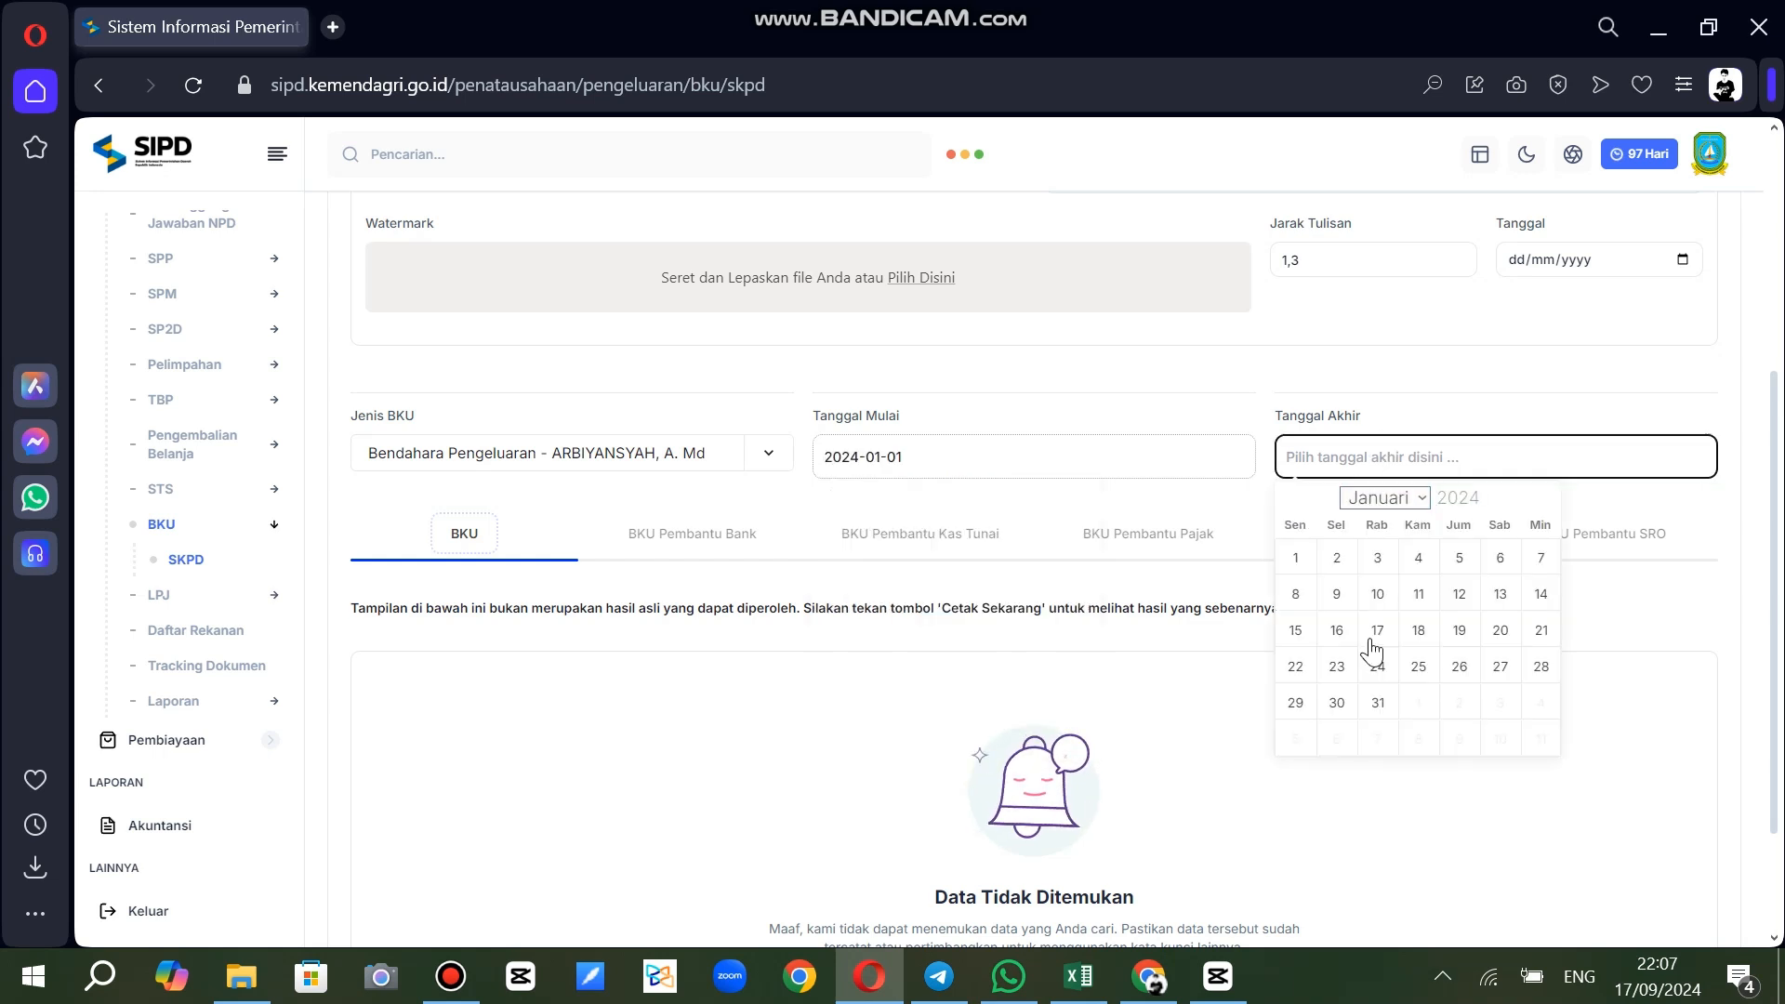
click(1378, 702)
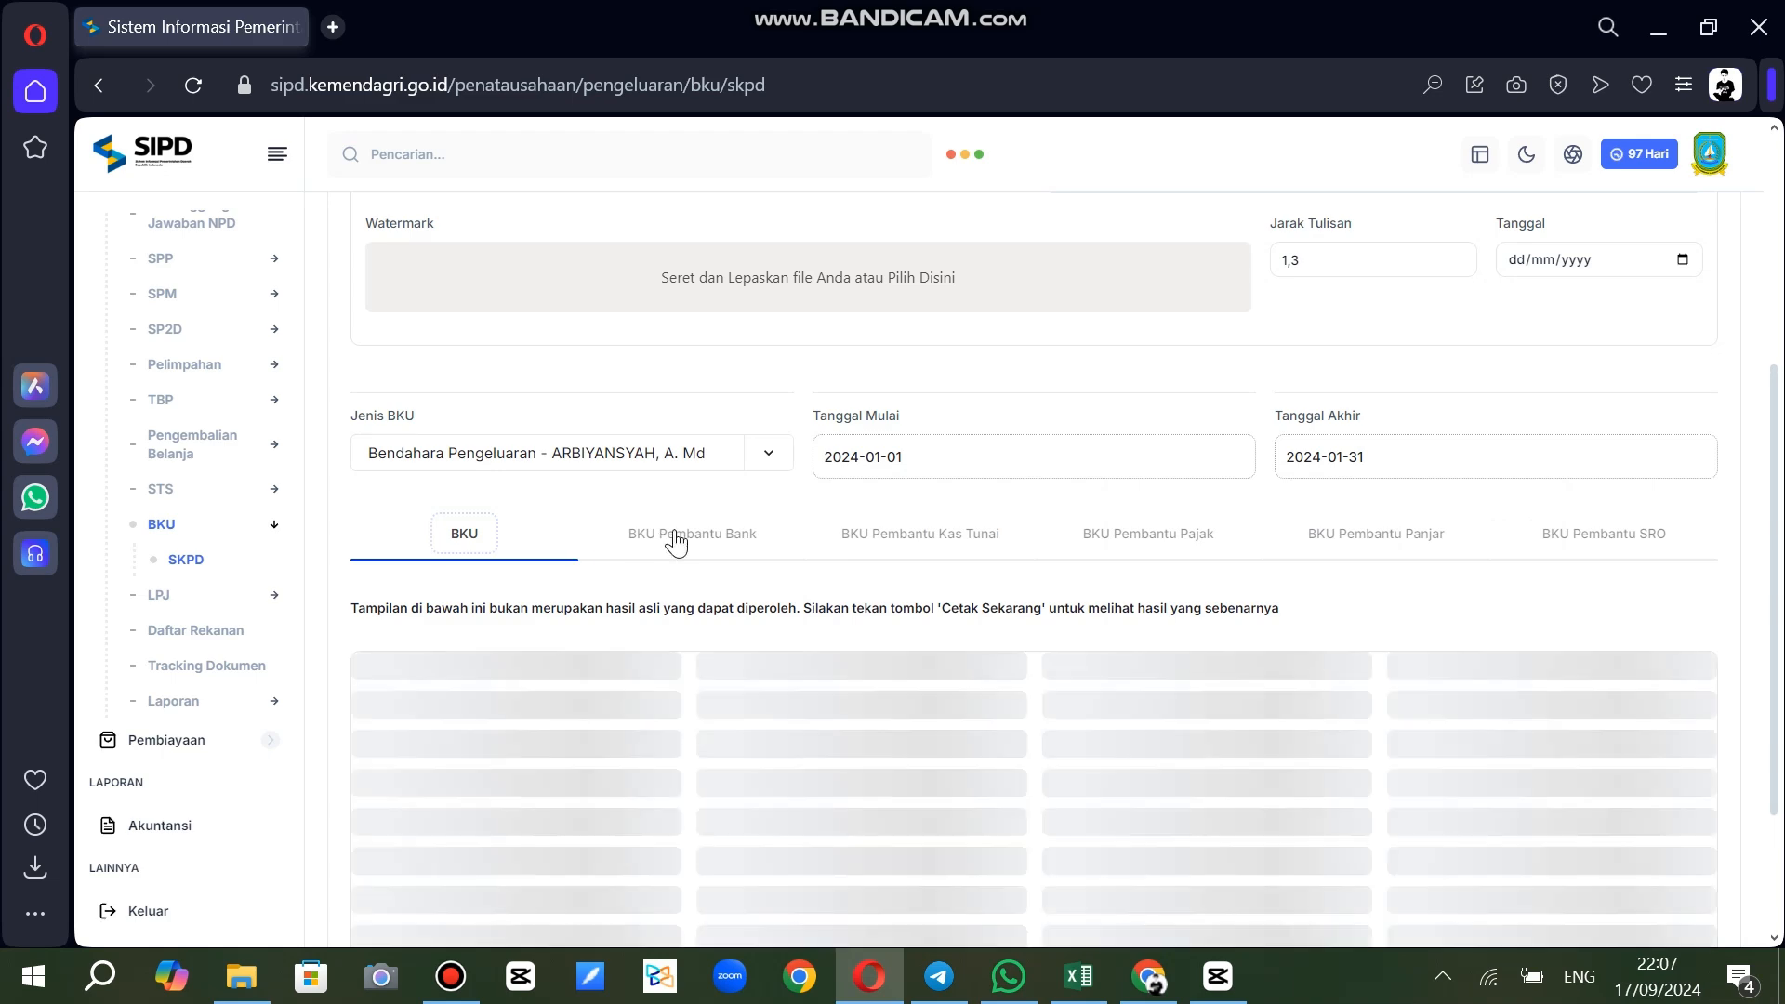
Display the BKU Pembantu Bank report and examine its UP receipt entry and closing bank balance
click(680, 537)
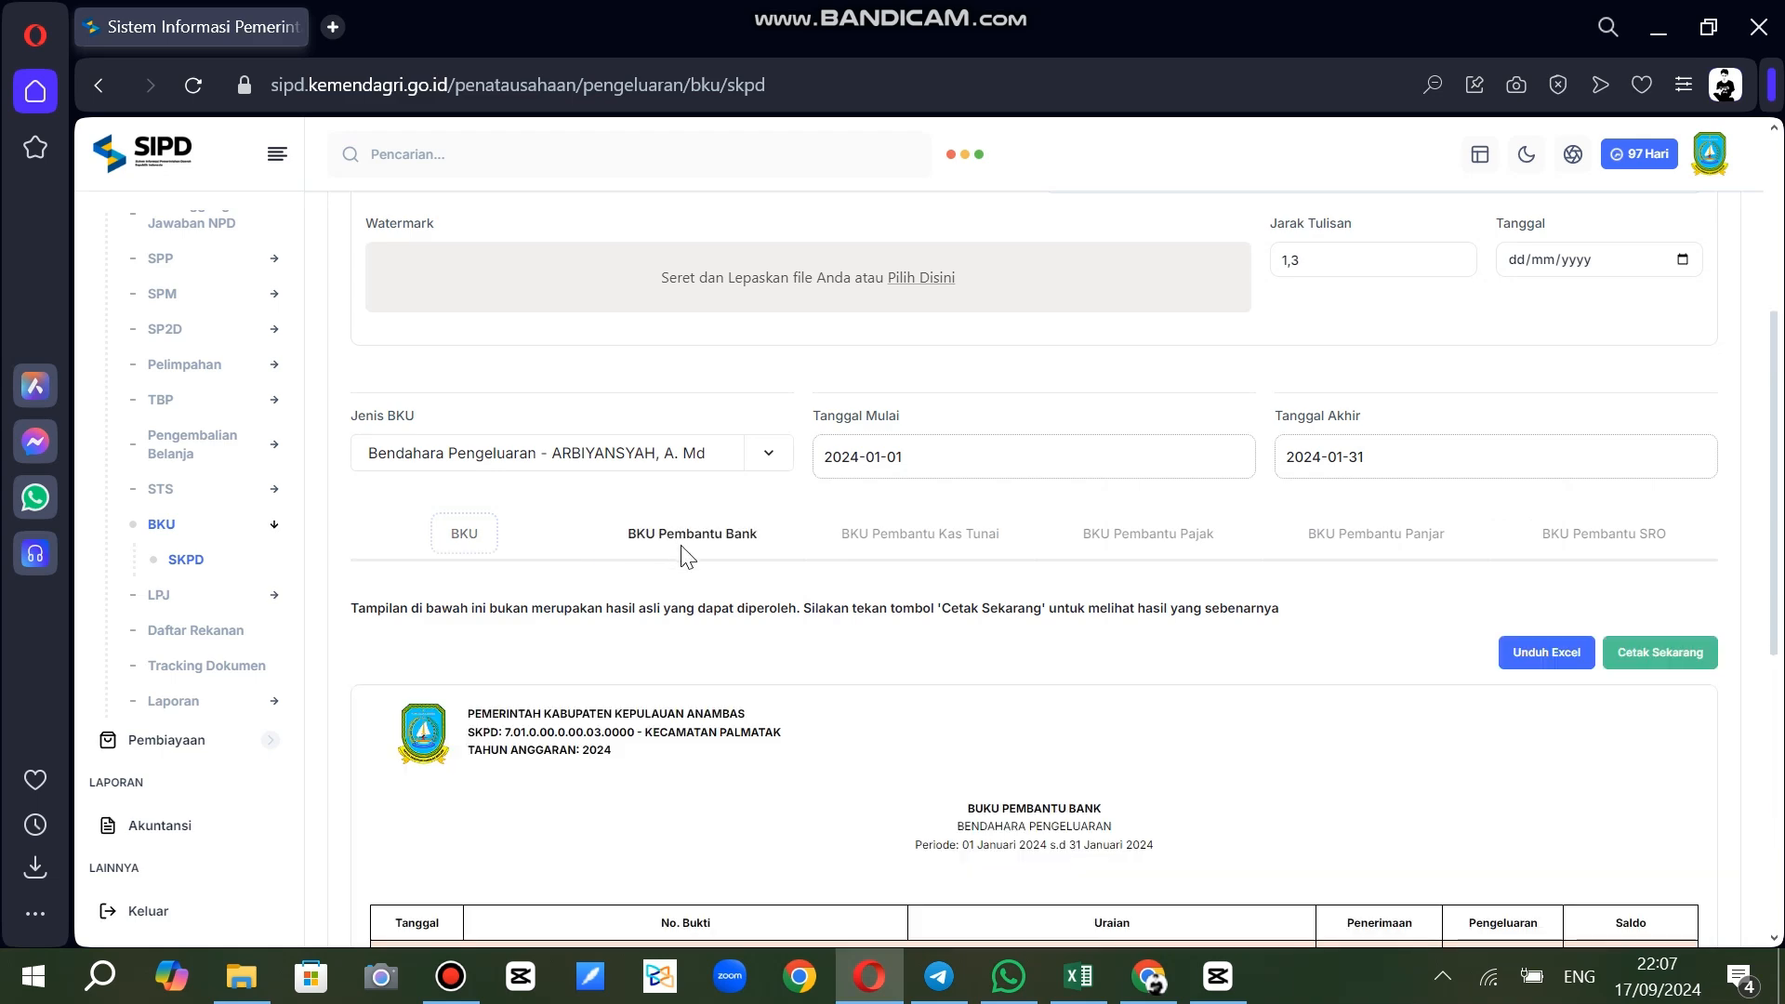
scroll(865, 819, down, 3)
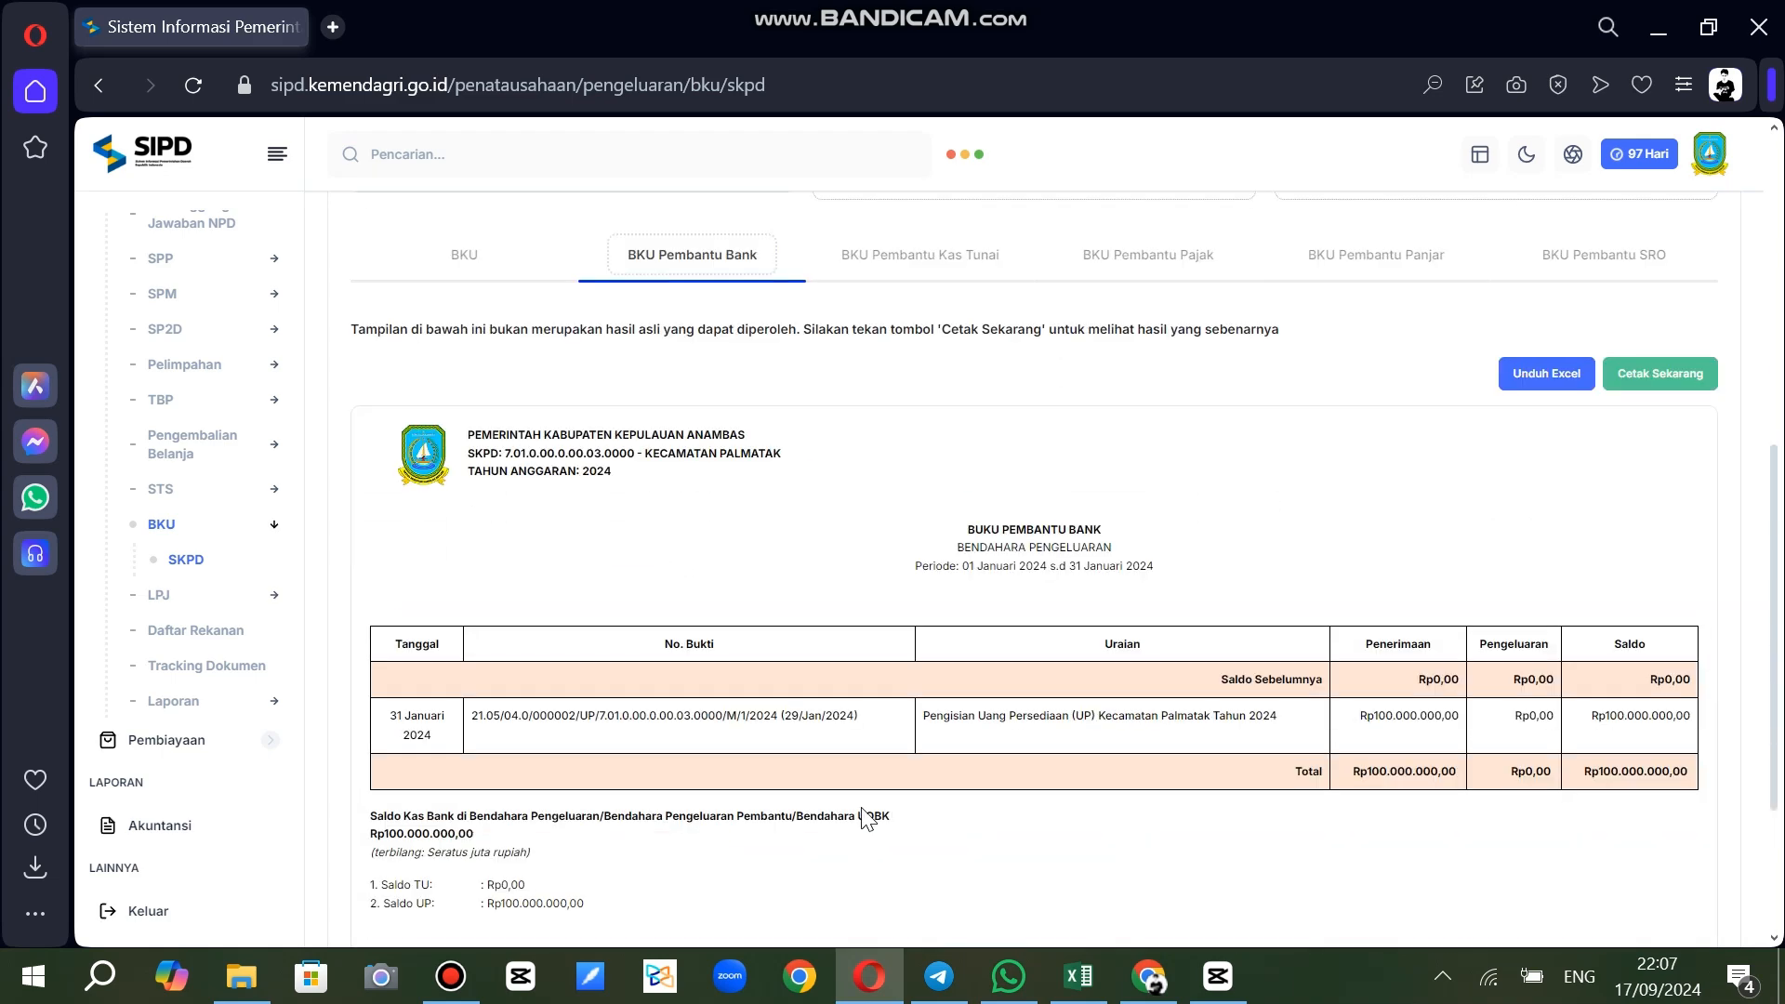